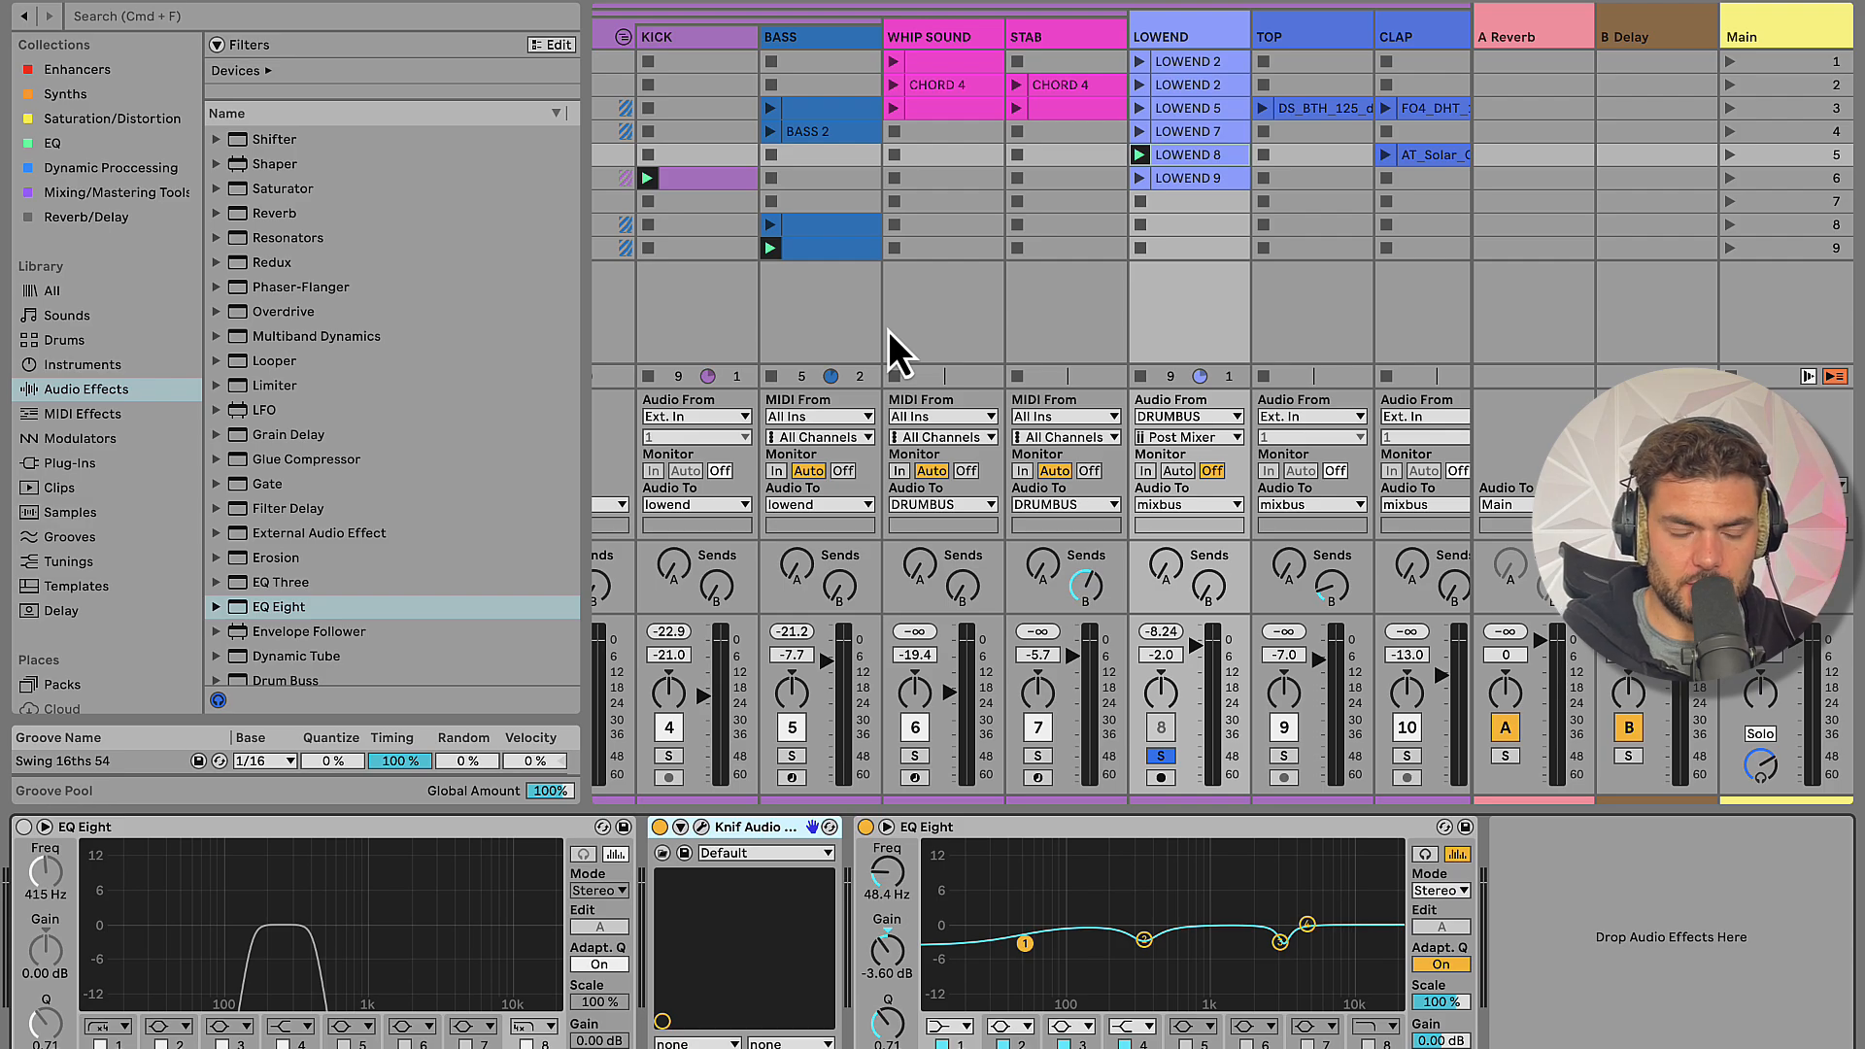
Open the KICK track's clip in scene 6 and play it with the KICK track soloed
{"action": "scroll", "coordinate": [760, 307], "scroll_direction": "left", "scroll_amount": 3}
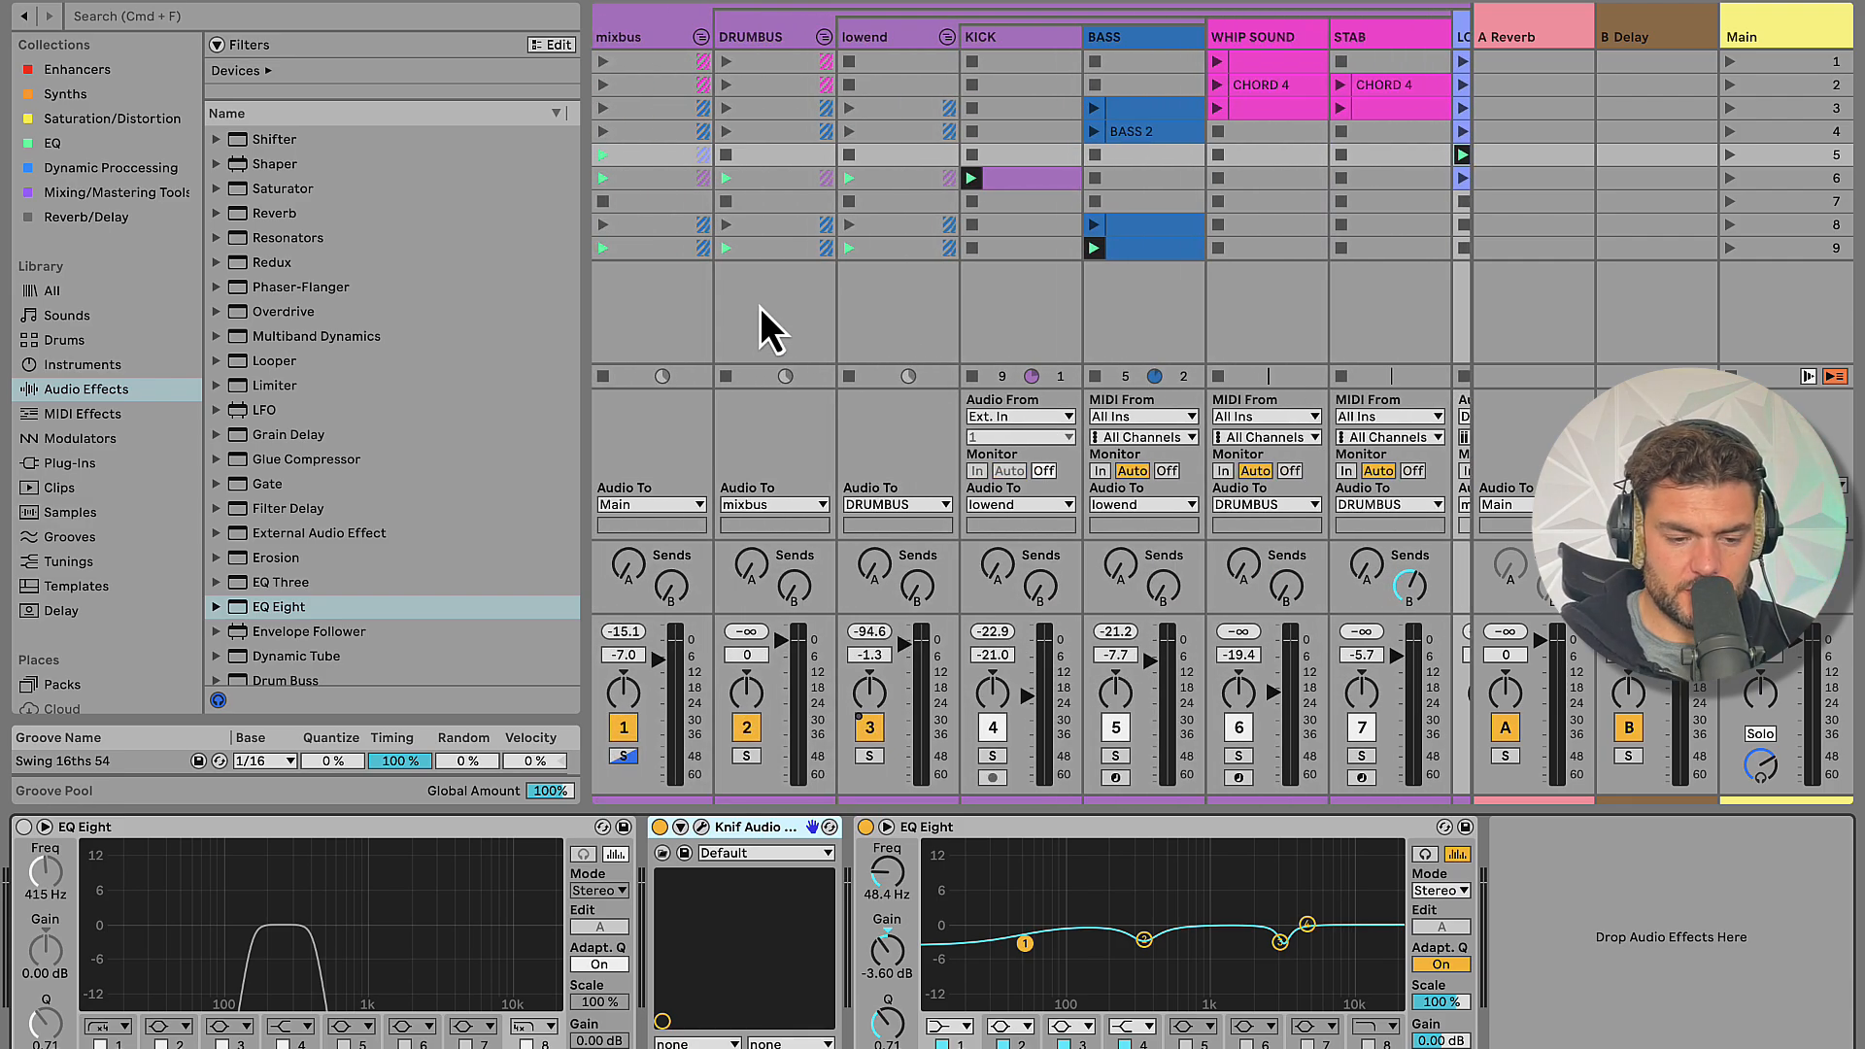
{"action": "left_click", "coordinate": [990, 40]}
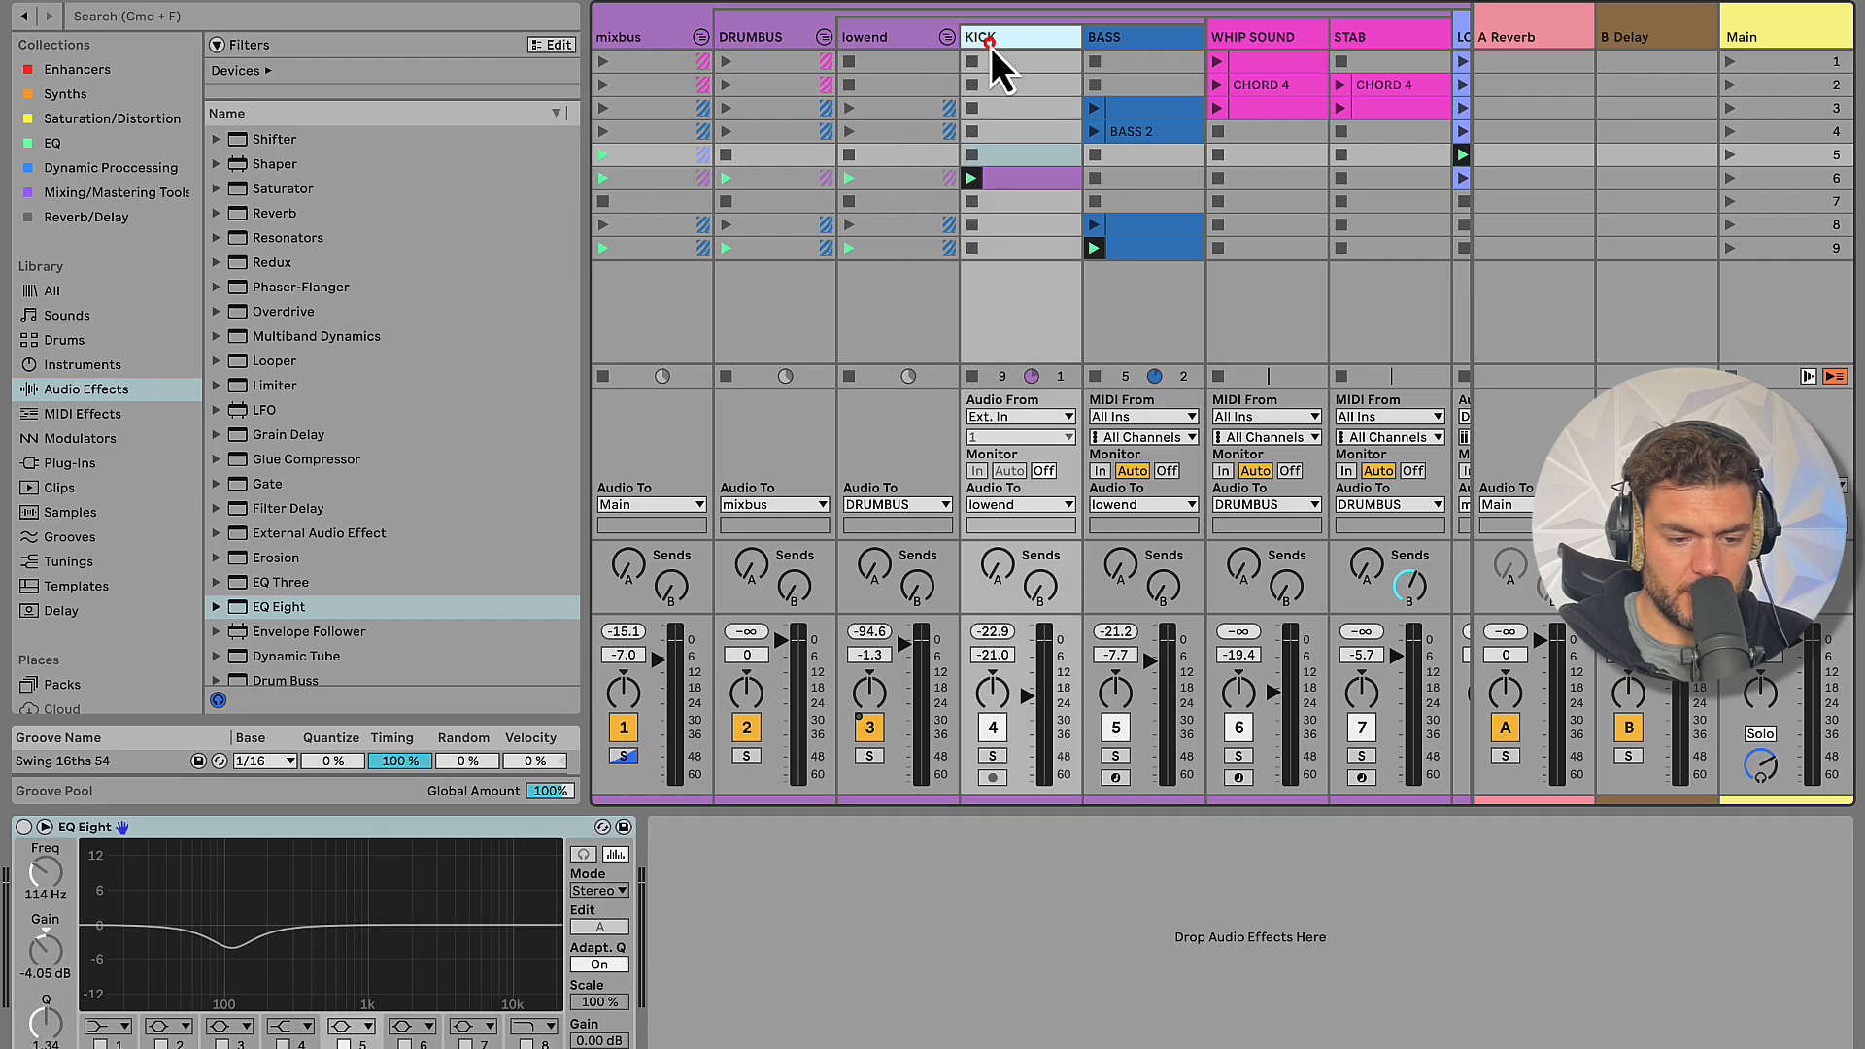
{"action": "left_click", "coordinate": [1011, 178]}
{"action": "left_click", "coordinate": [993, 676]}
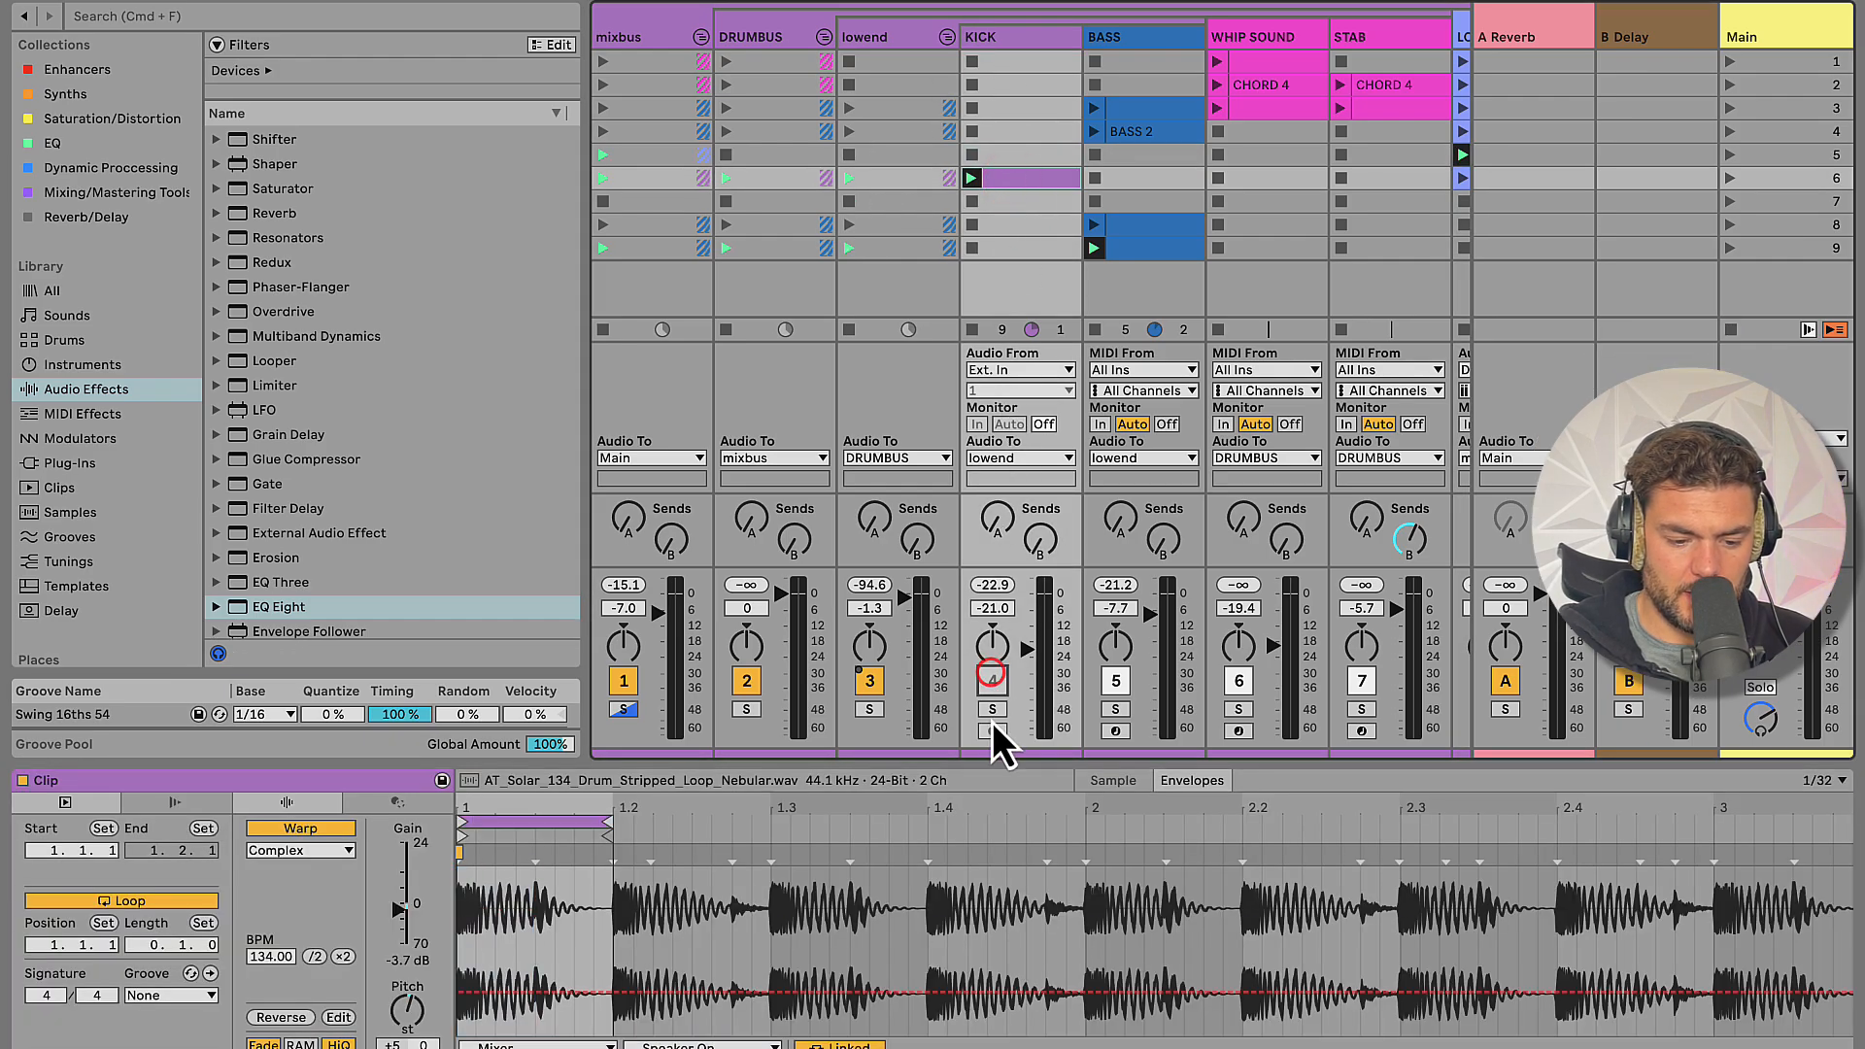
{"action": "left_click", "coordinate": [993, 714]}
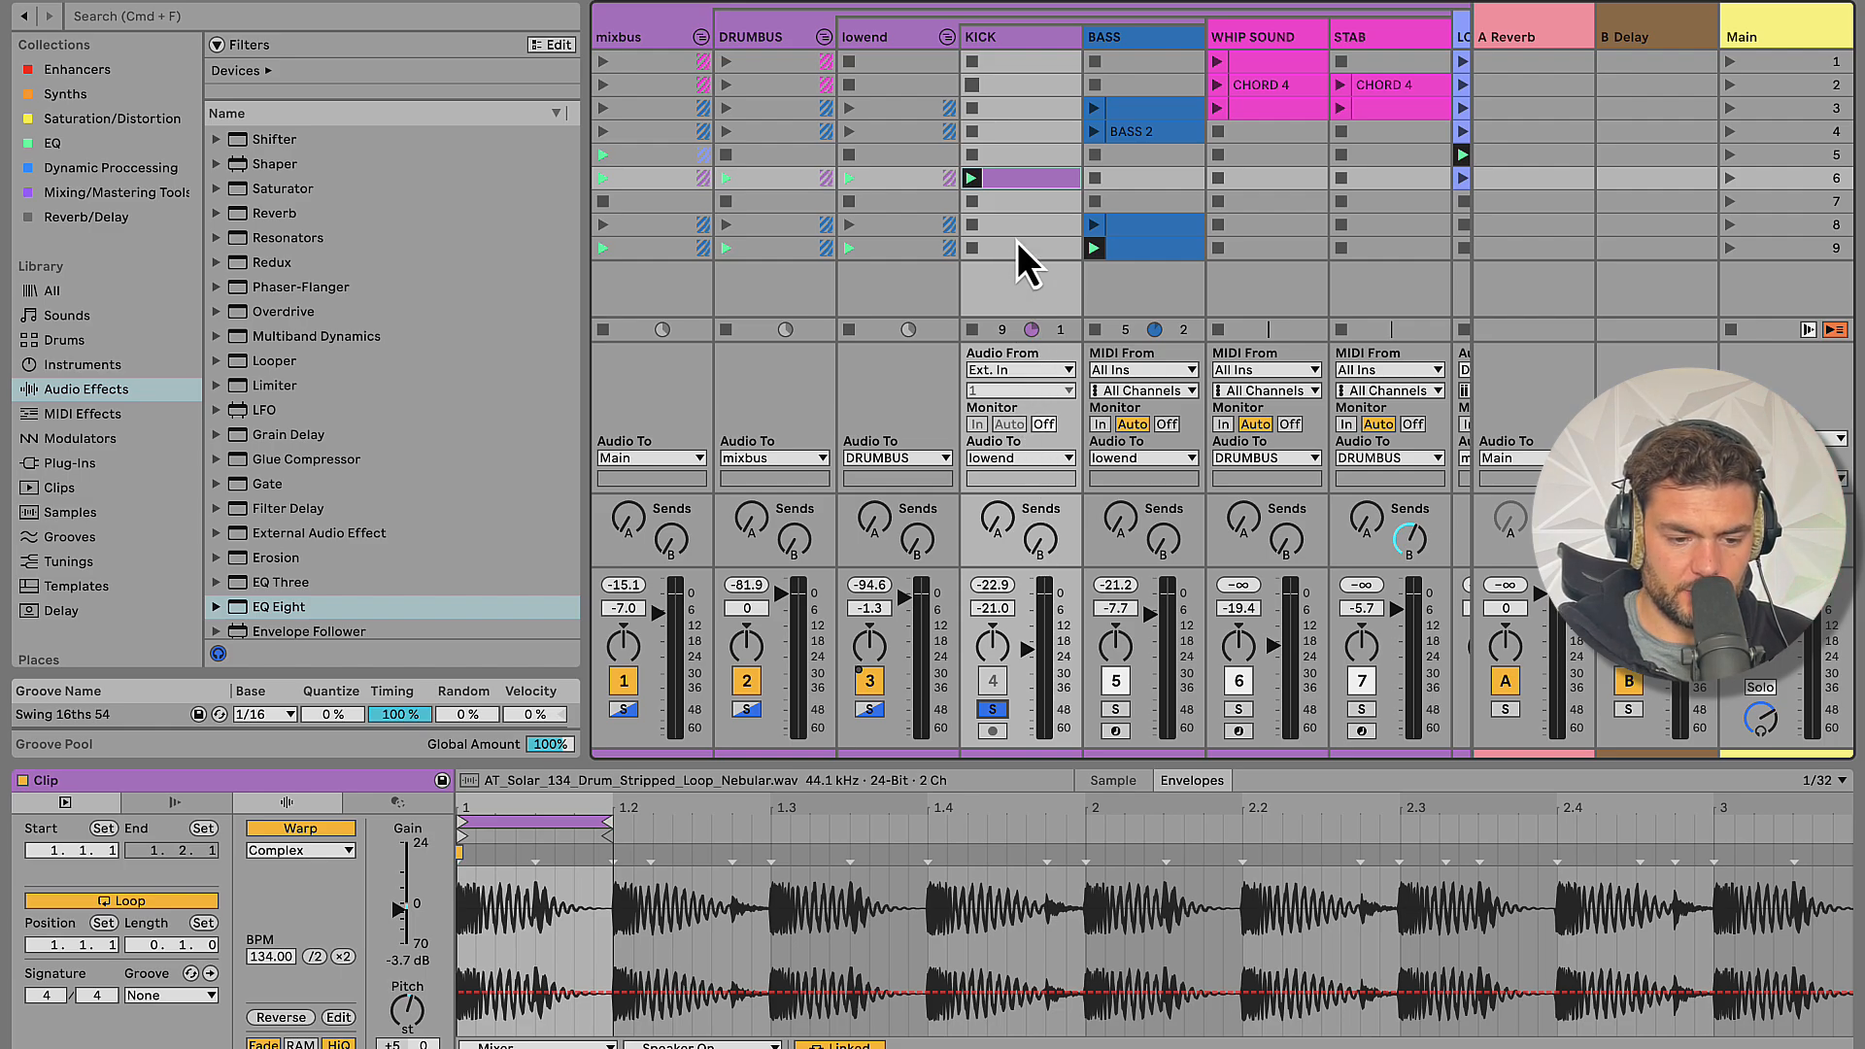
{"action": "left_click", "coordinate": [1016, 178]}
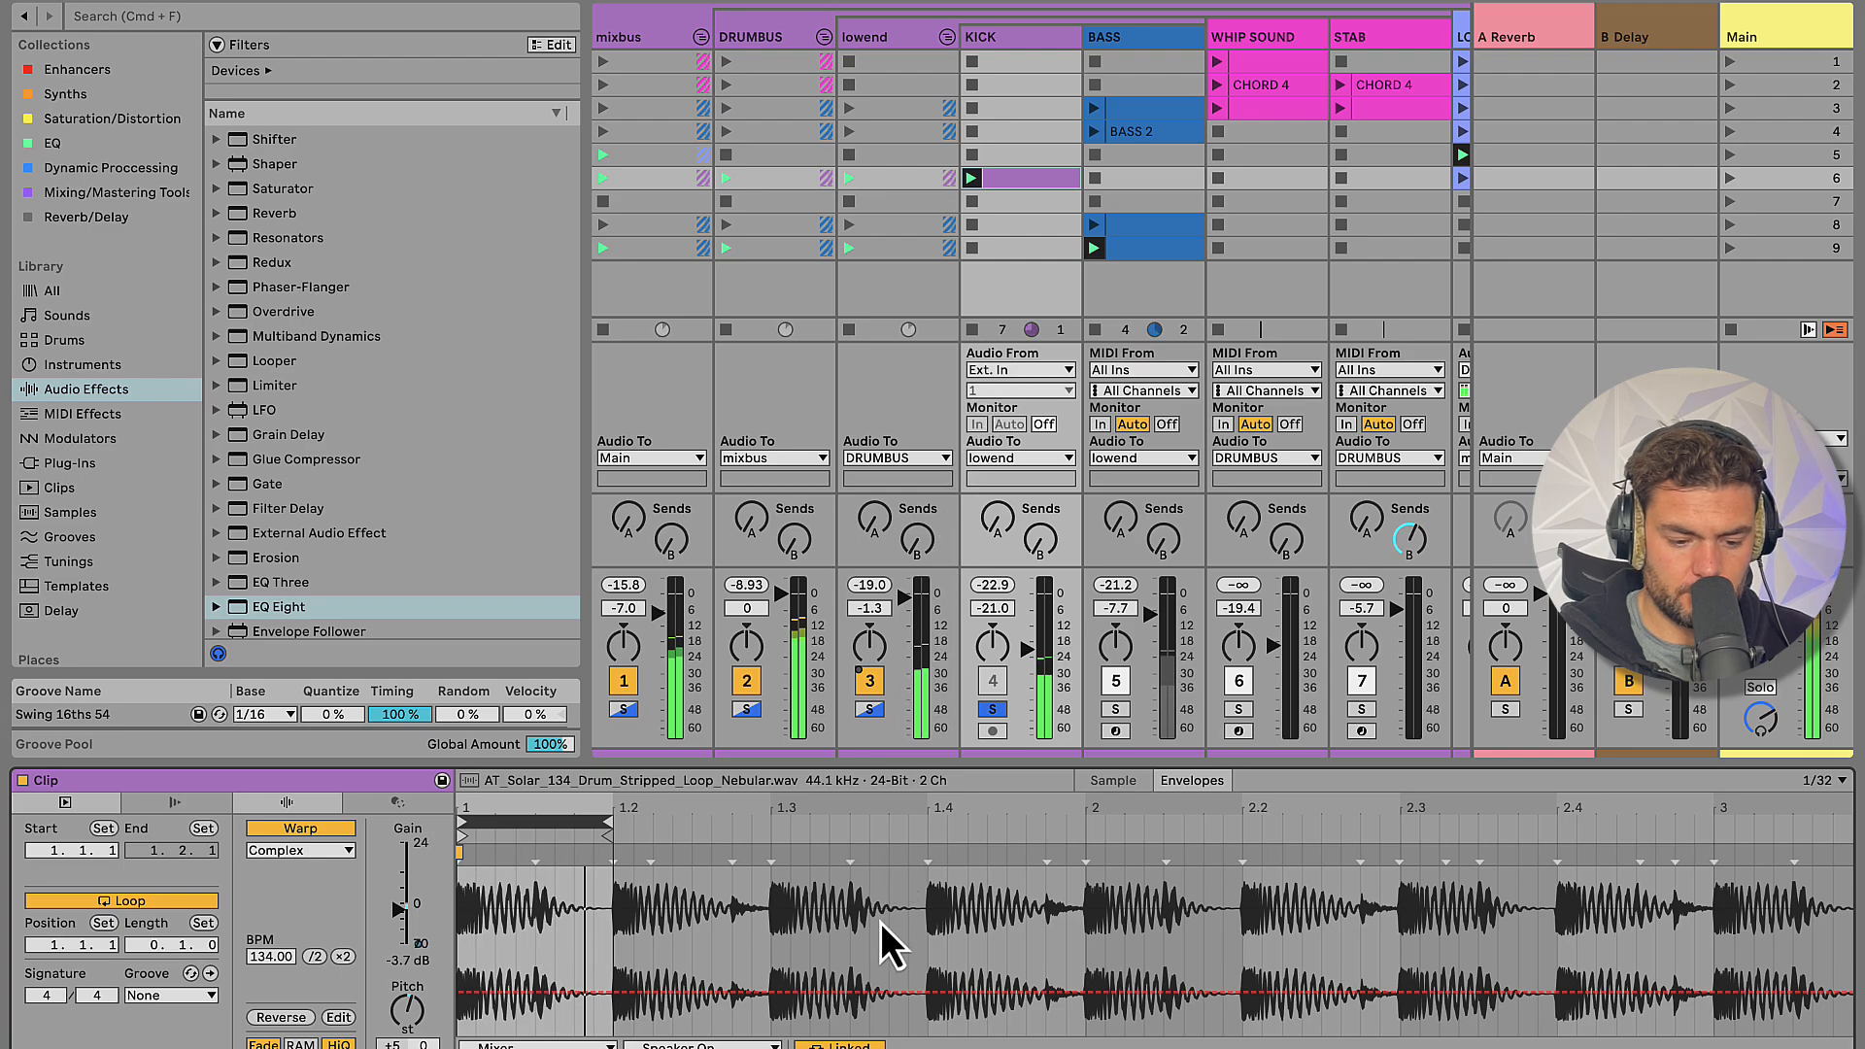
{"action": "key", "text": "space"}
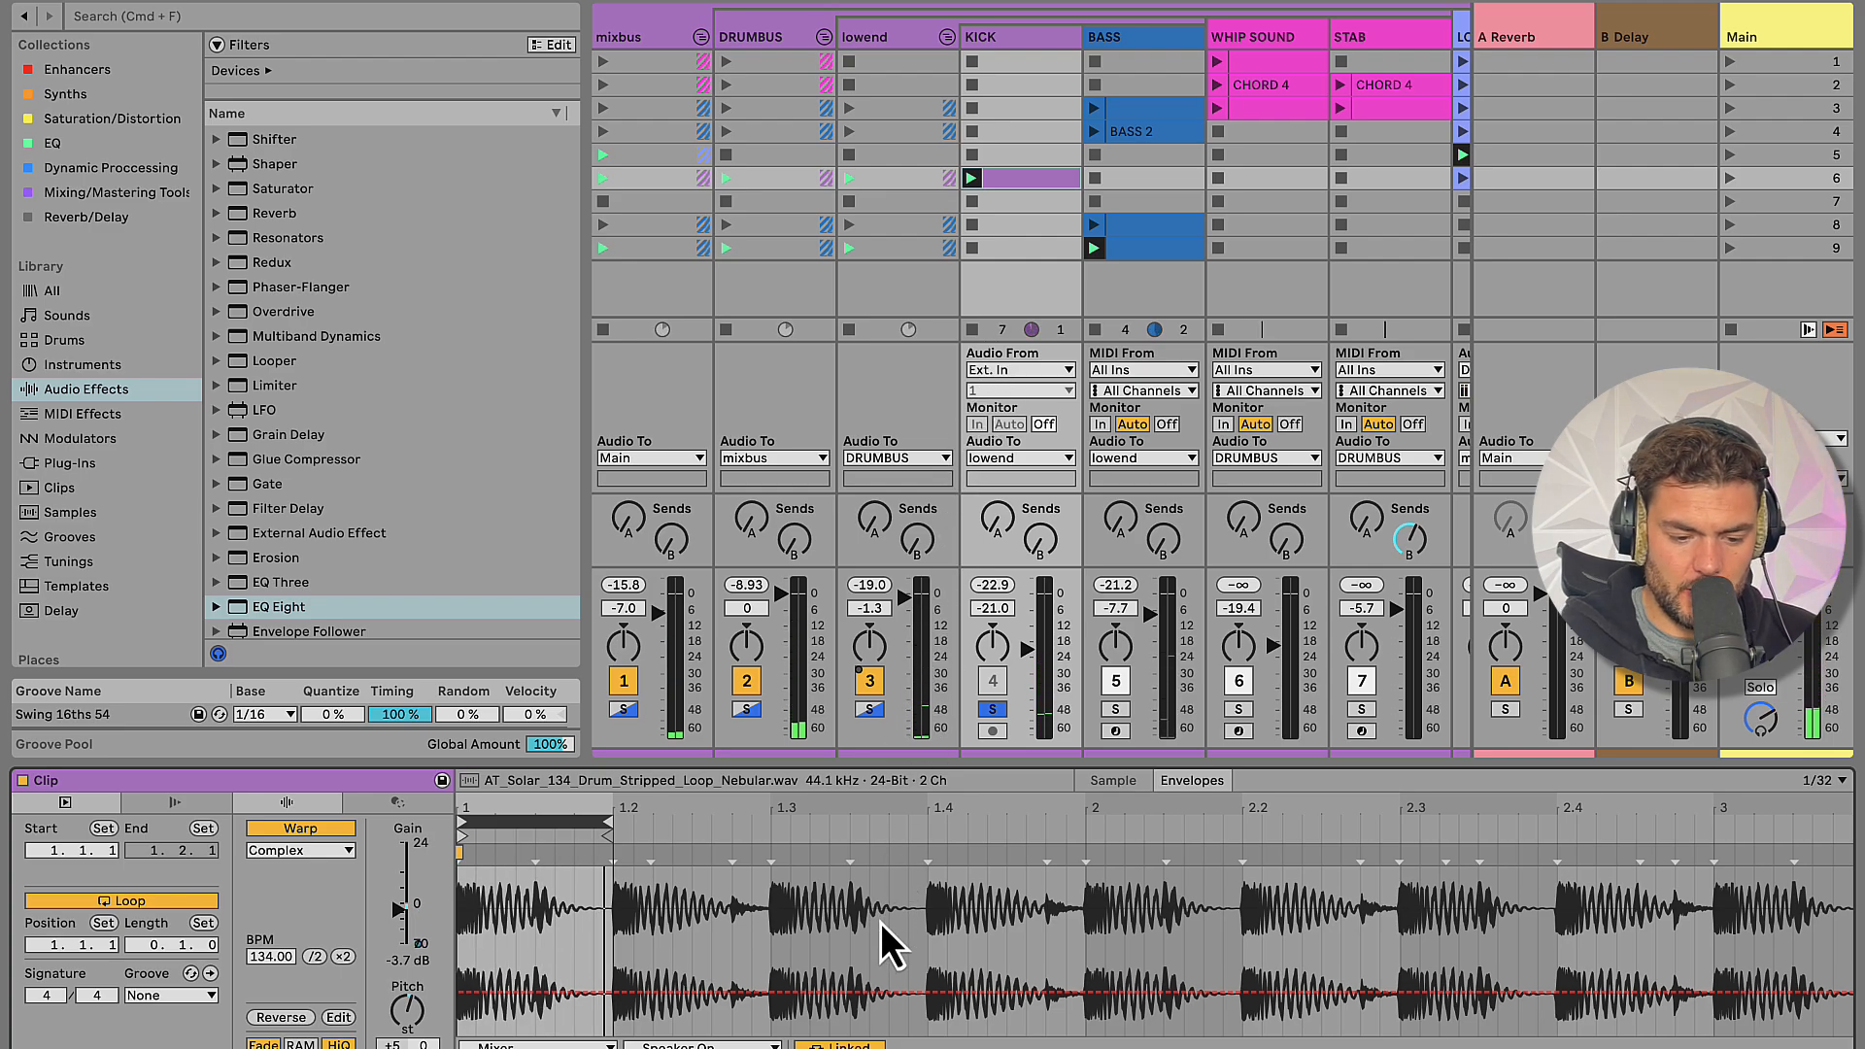
Duplicate the scene 6 KICK clip into scene 7 and extend the copy's loop to 2 bars
{"action": "left_click", "coordinate": [1016, 179]}
{"action": "key", "text": "super+d"}
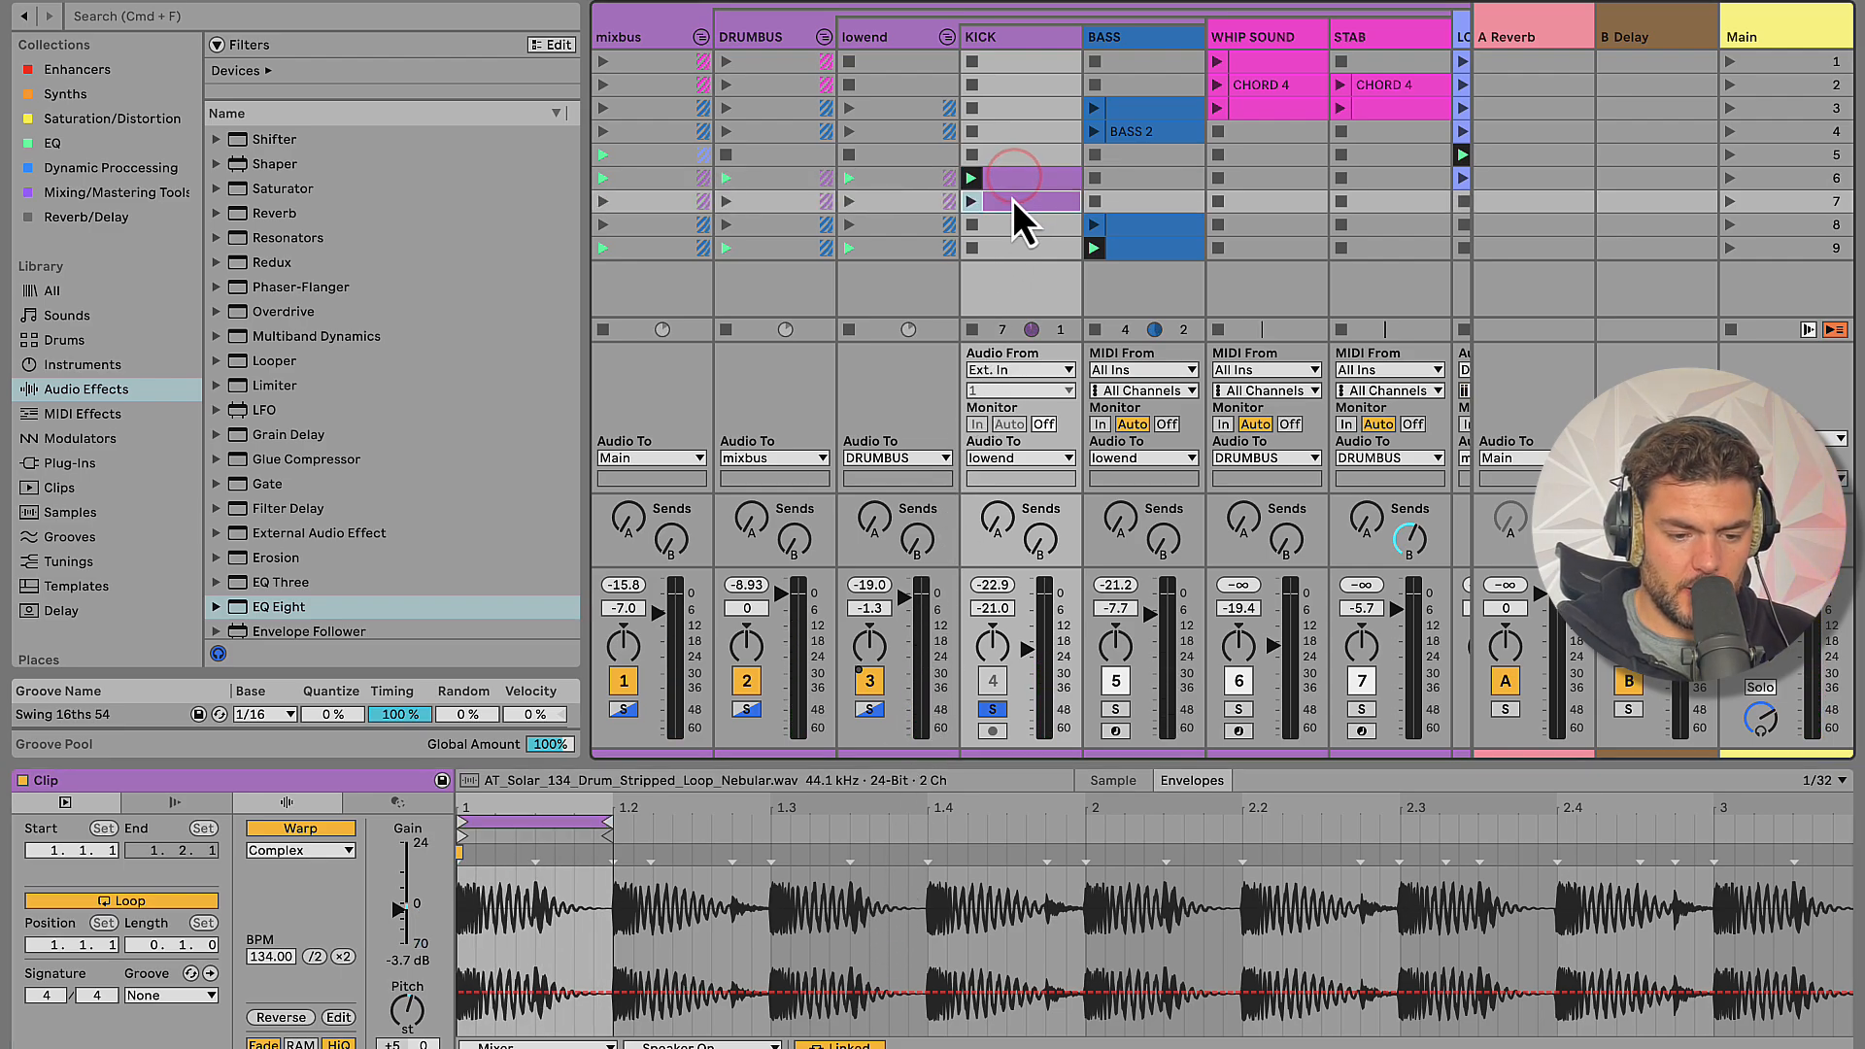
{"action": "left_click", "coordinate": [1012, 200]}
{"action": "left_click_drag", "start_coordinate": [612, 821], "coordinate": [1863, 952]}
{"action": "double_click", "coordinate": [1807, 1047]}
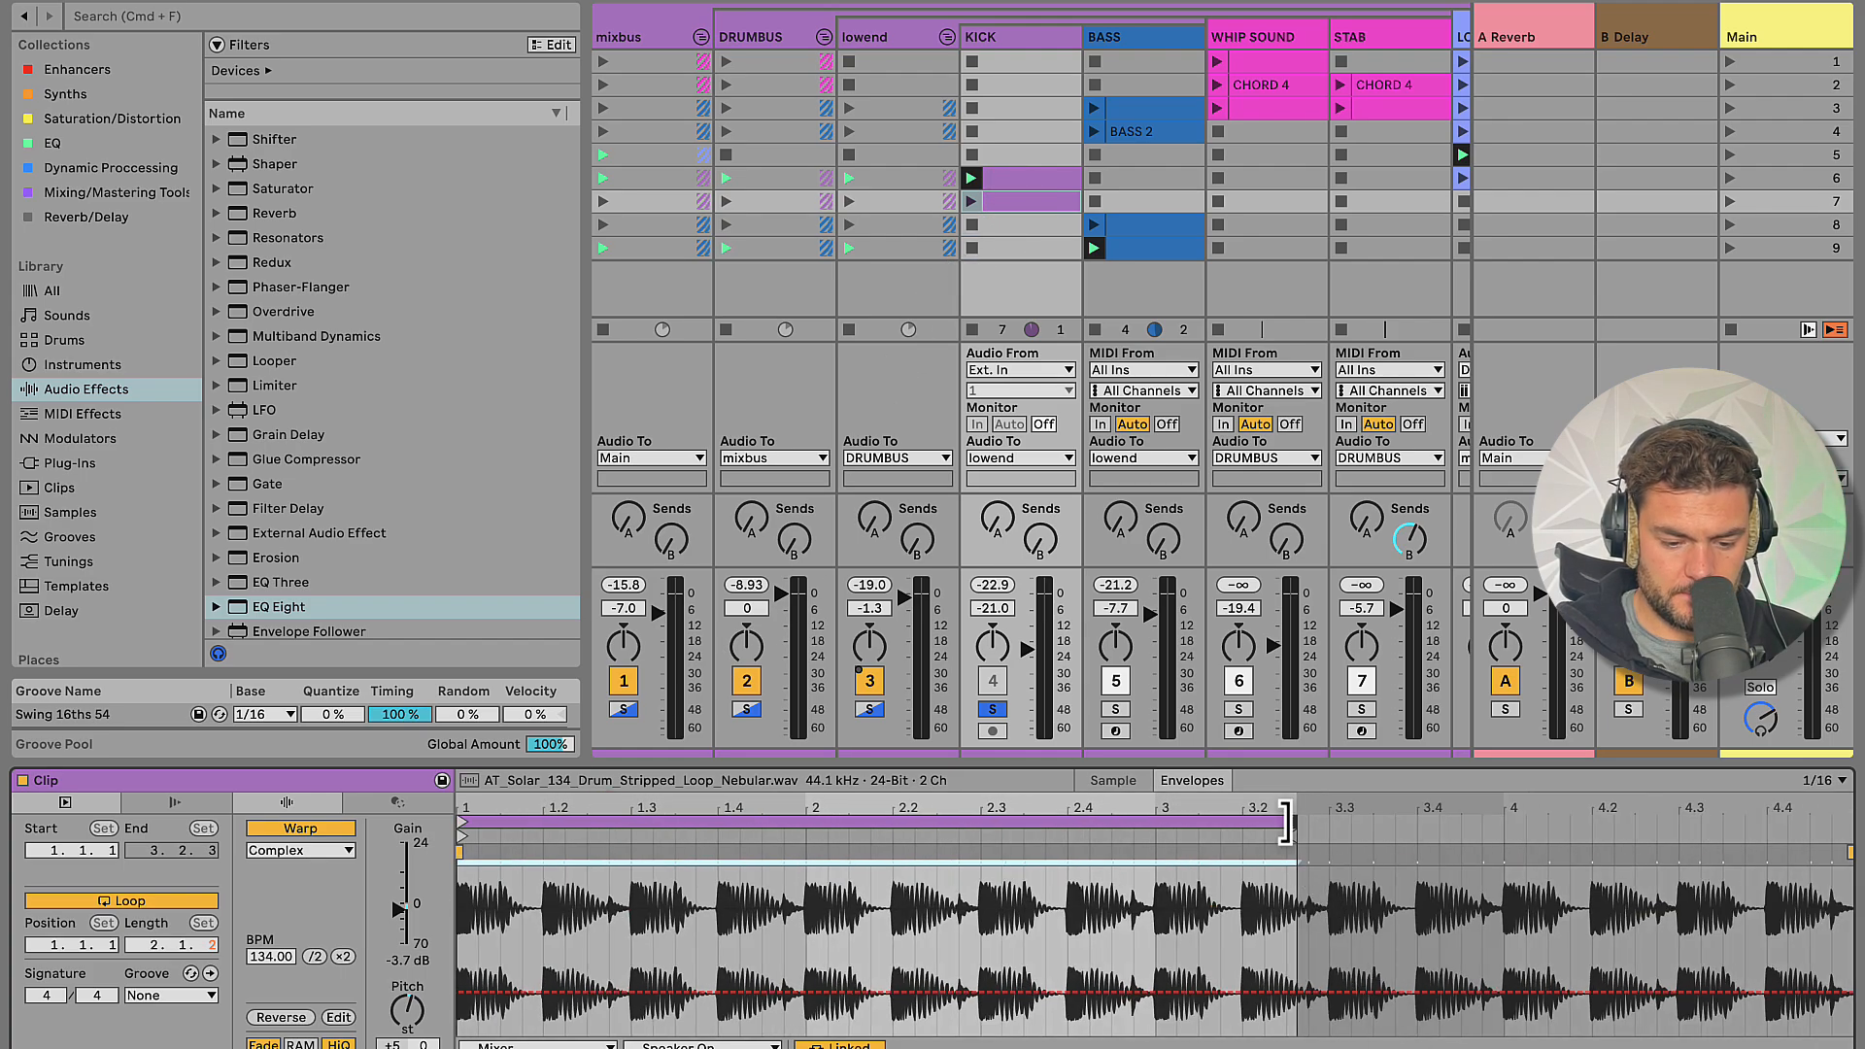
{"action": "left_click_drag", "start_coordinate": [1292, 822], "coordinate": [1151, 821]}
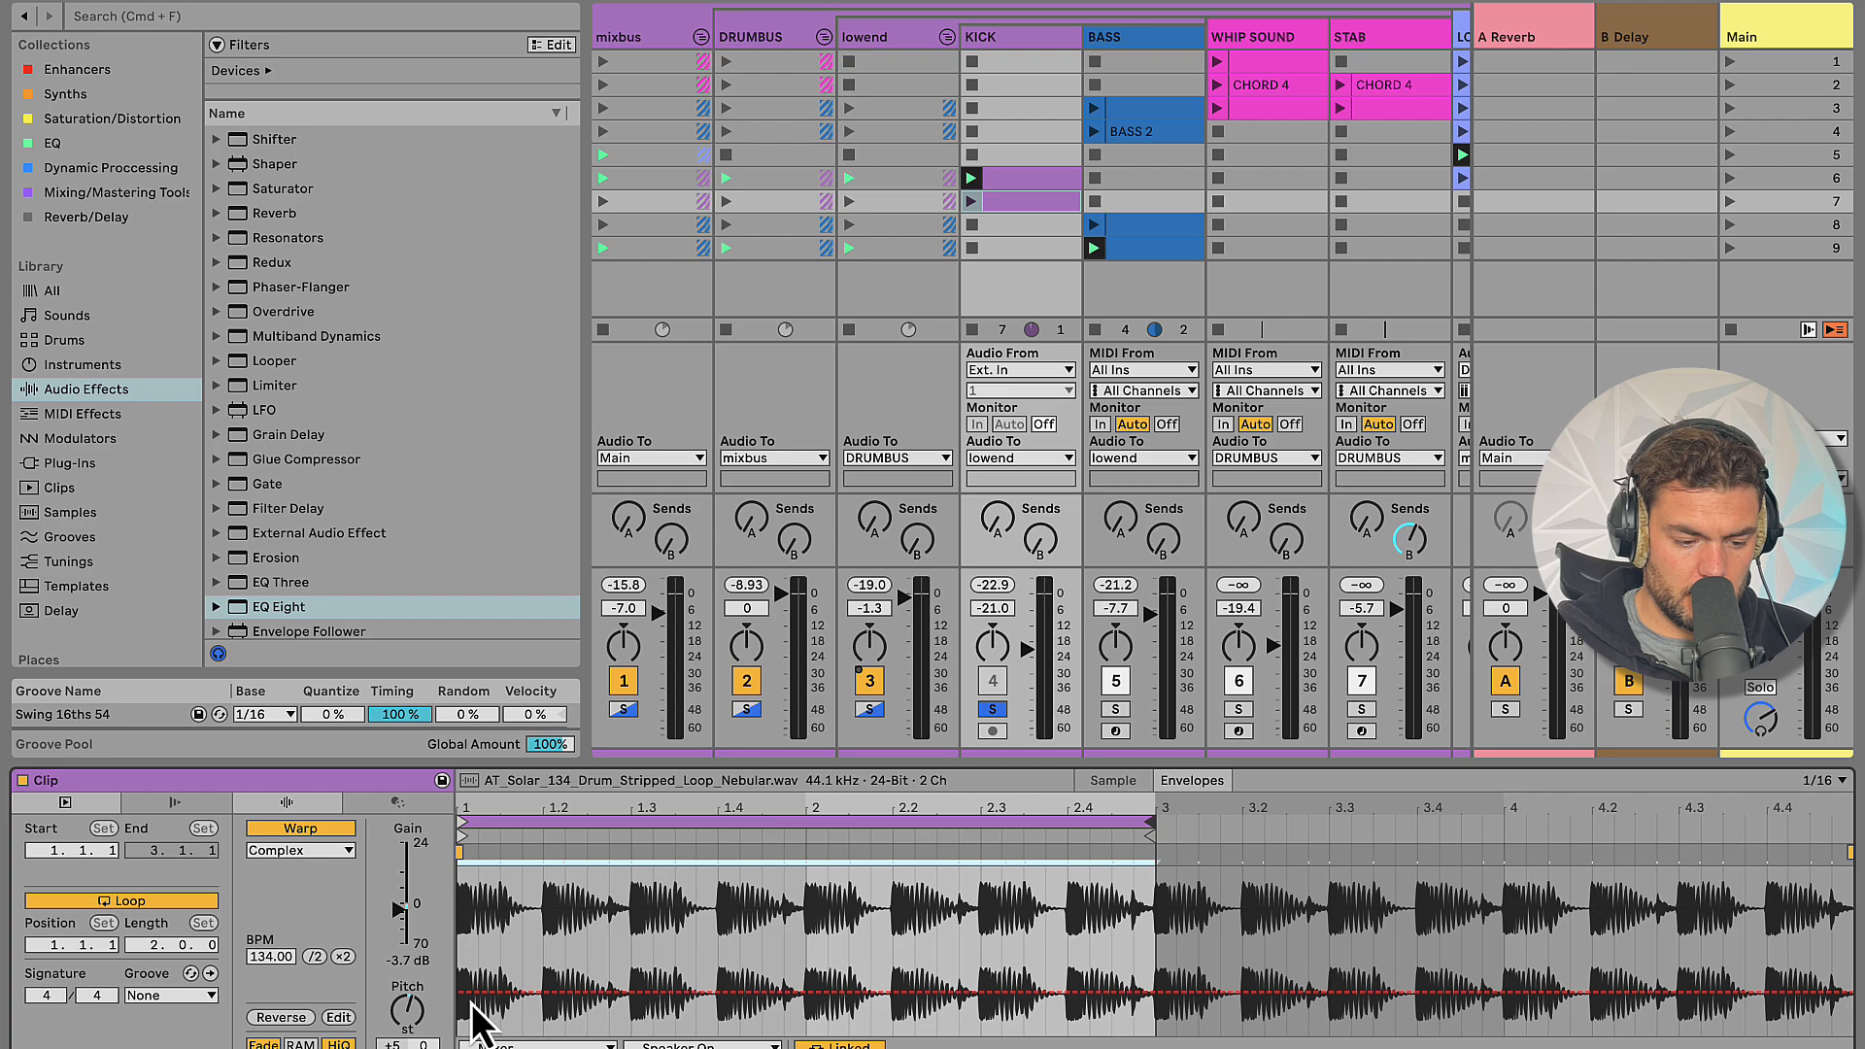
Reset the duplicated KICK clip's pitch to 0 semitones and set its warp mode to Beats
{"action": "left_click", "coordinate": [416, 1011]}
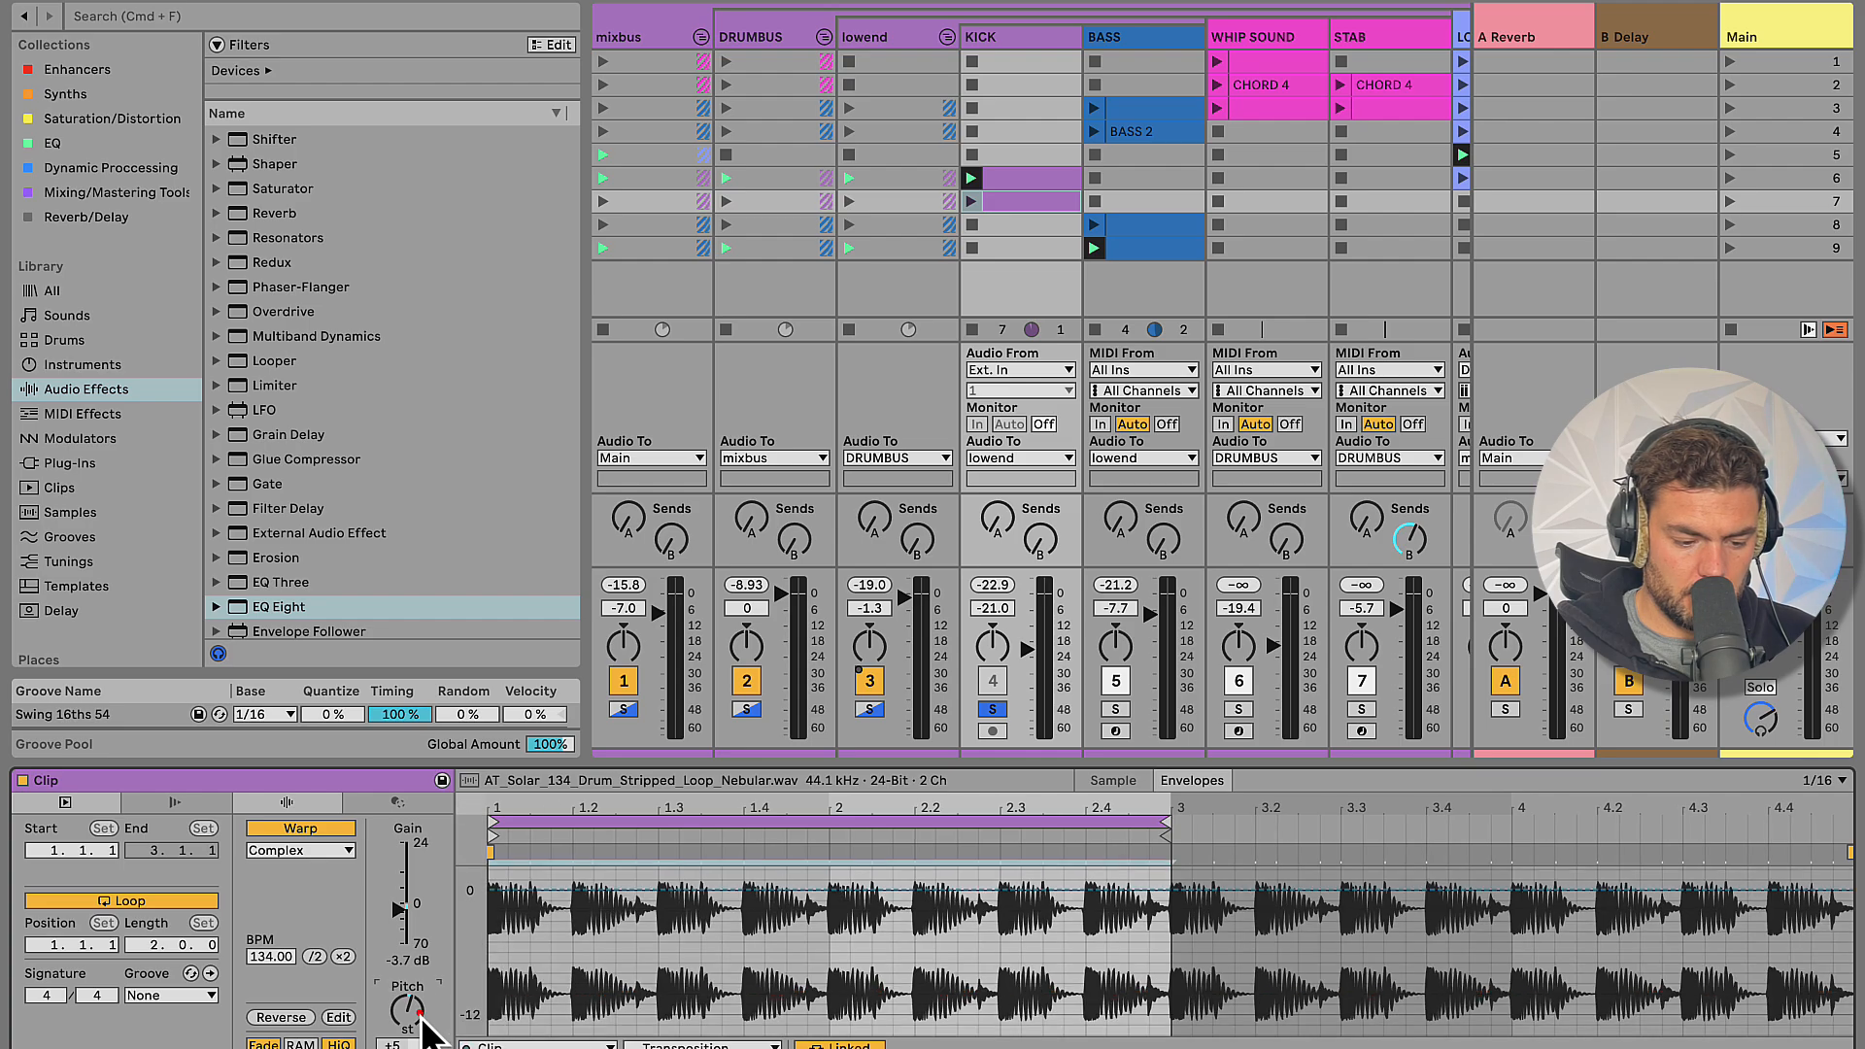
{"action": "left_click", "coordinate": [284, 847]}
{"action": "left_click", "coordinate": [291, 865]}
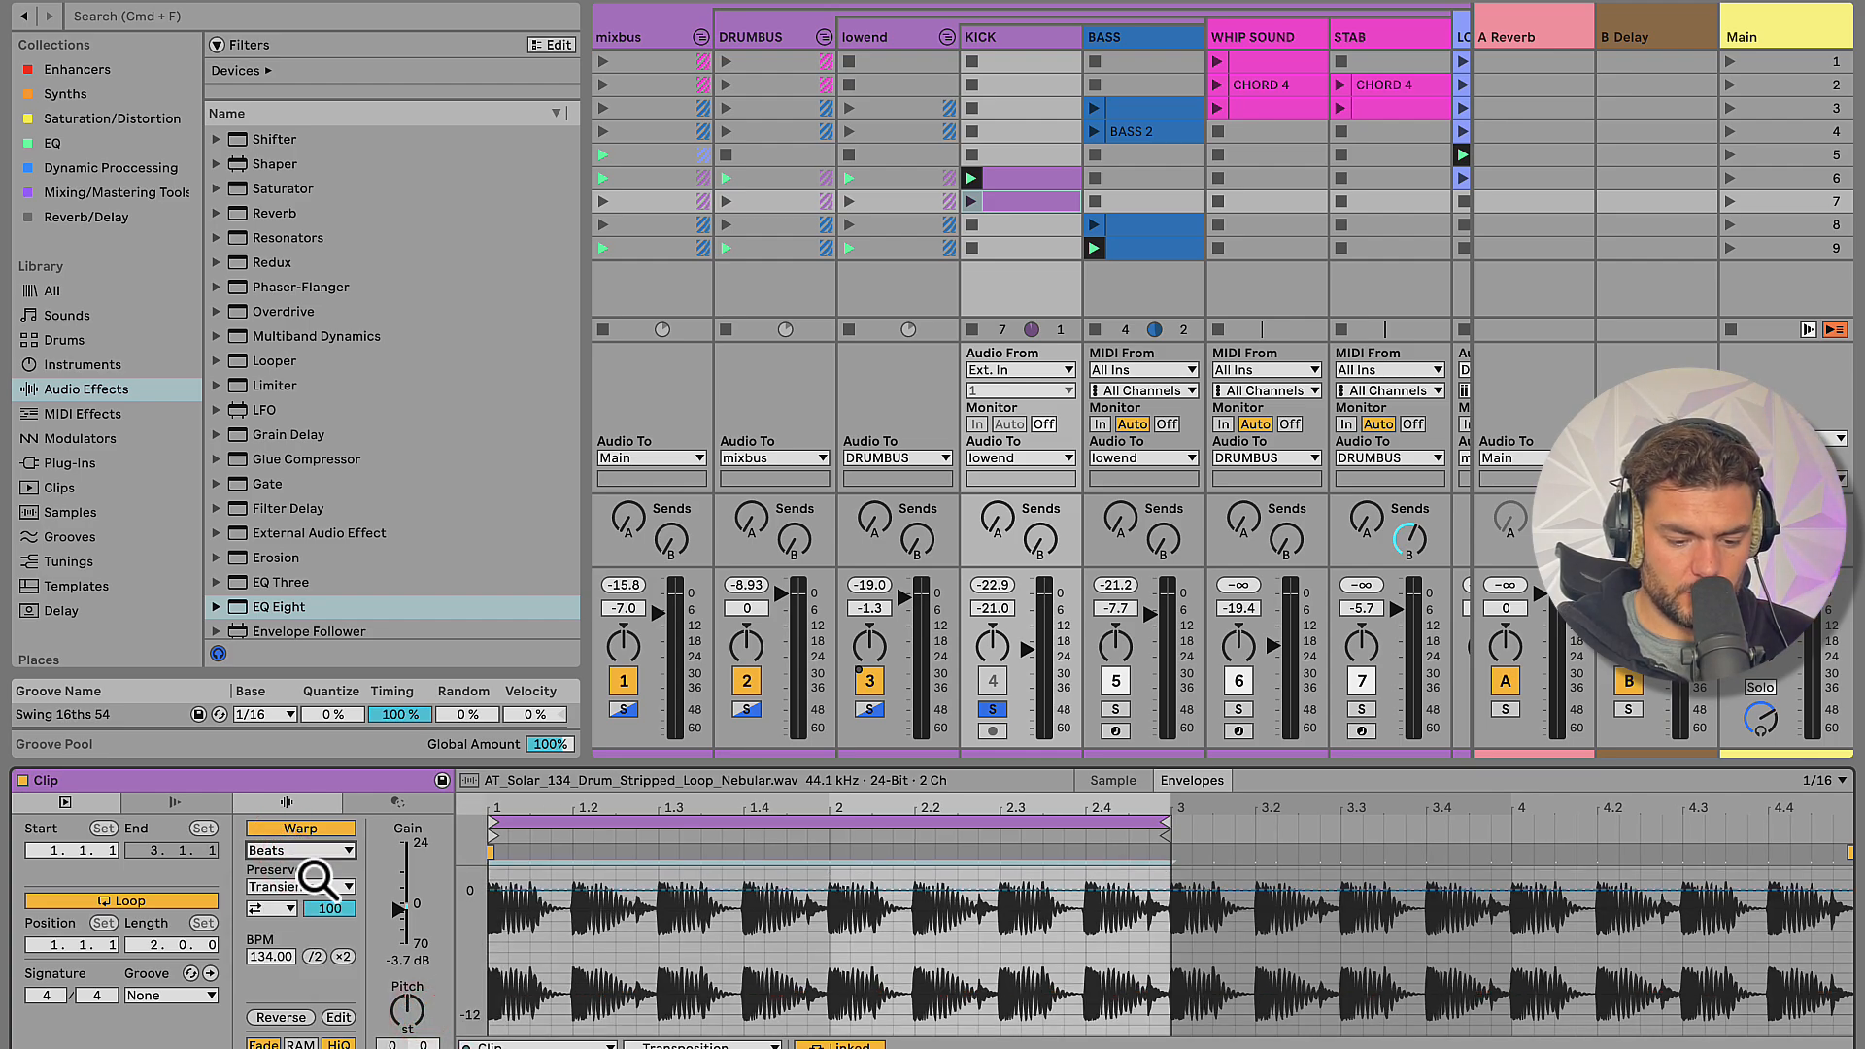
Show the duplicated clip's Gain envelope and clear its automation across the two-bar loop
{"action": "left_click", "coordinate": [700, 1045]}
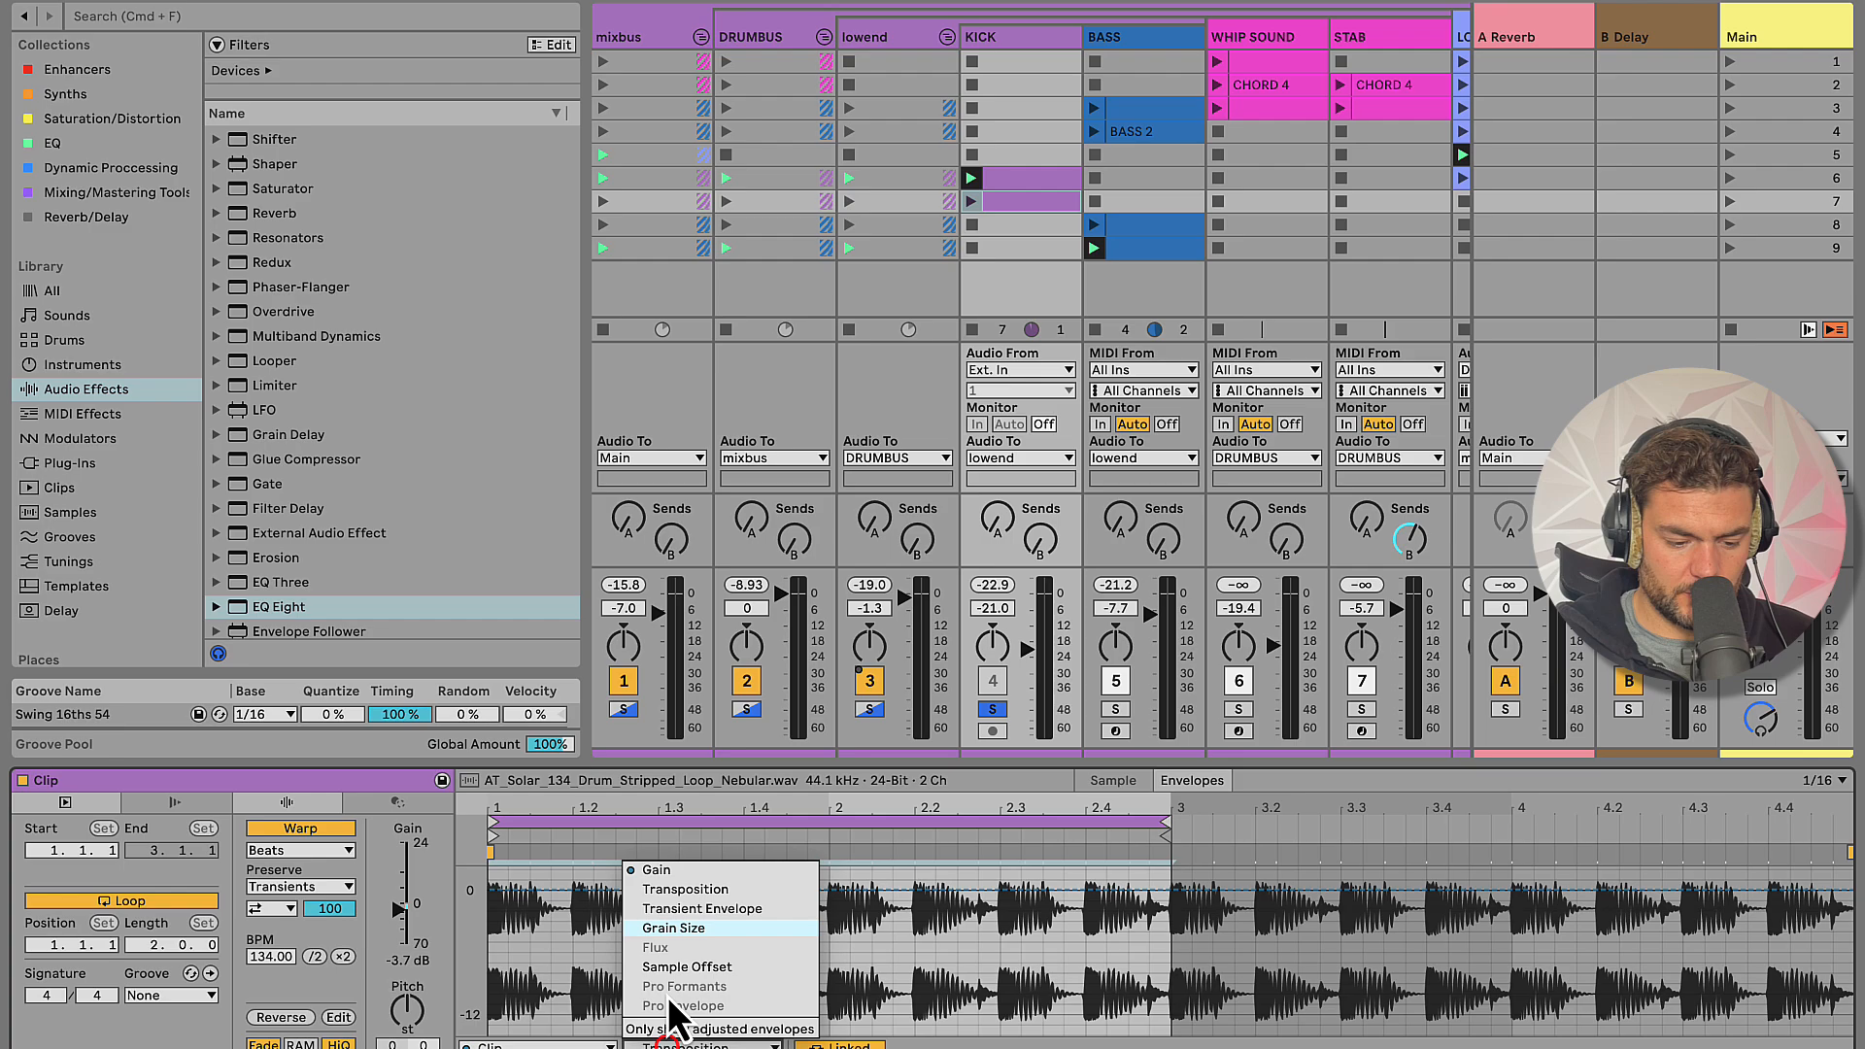
{"action": "left_click", "coordinate": [667, 877]}
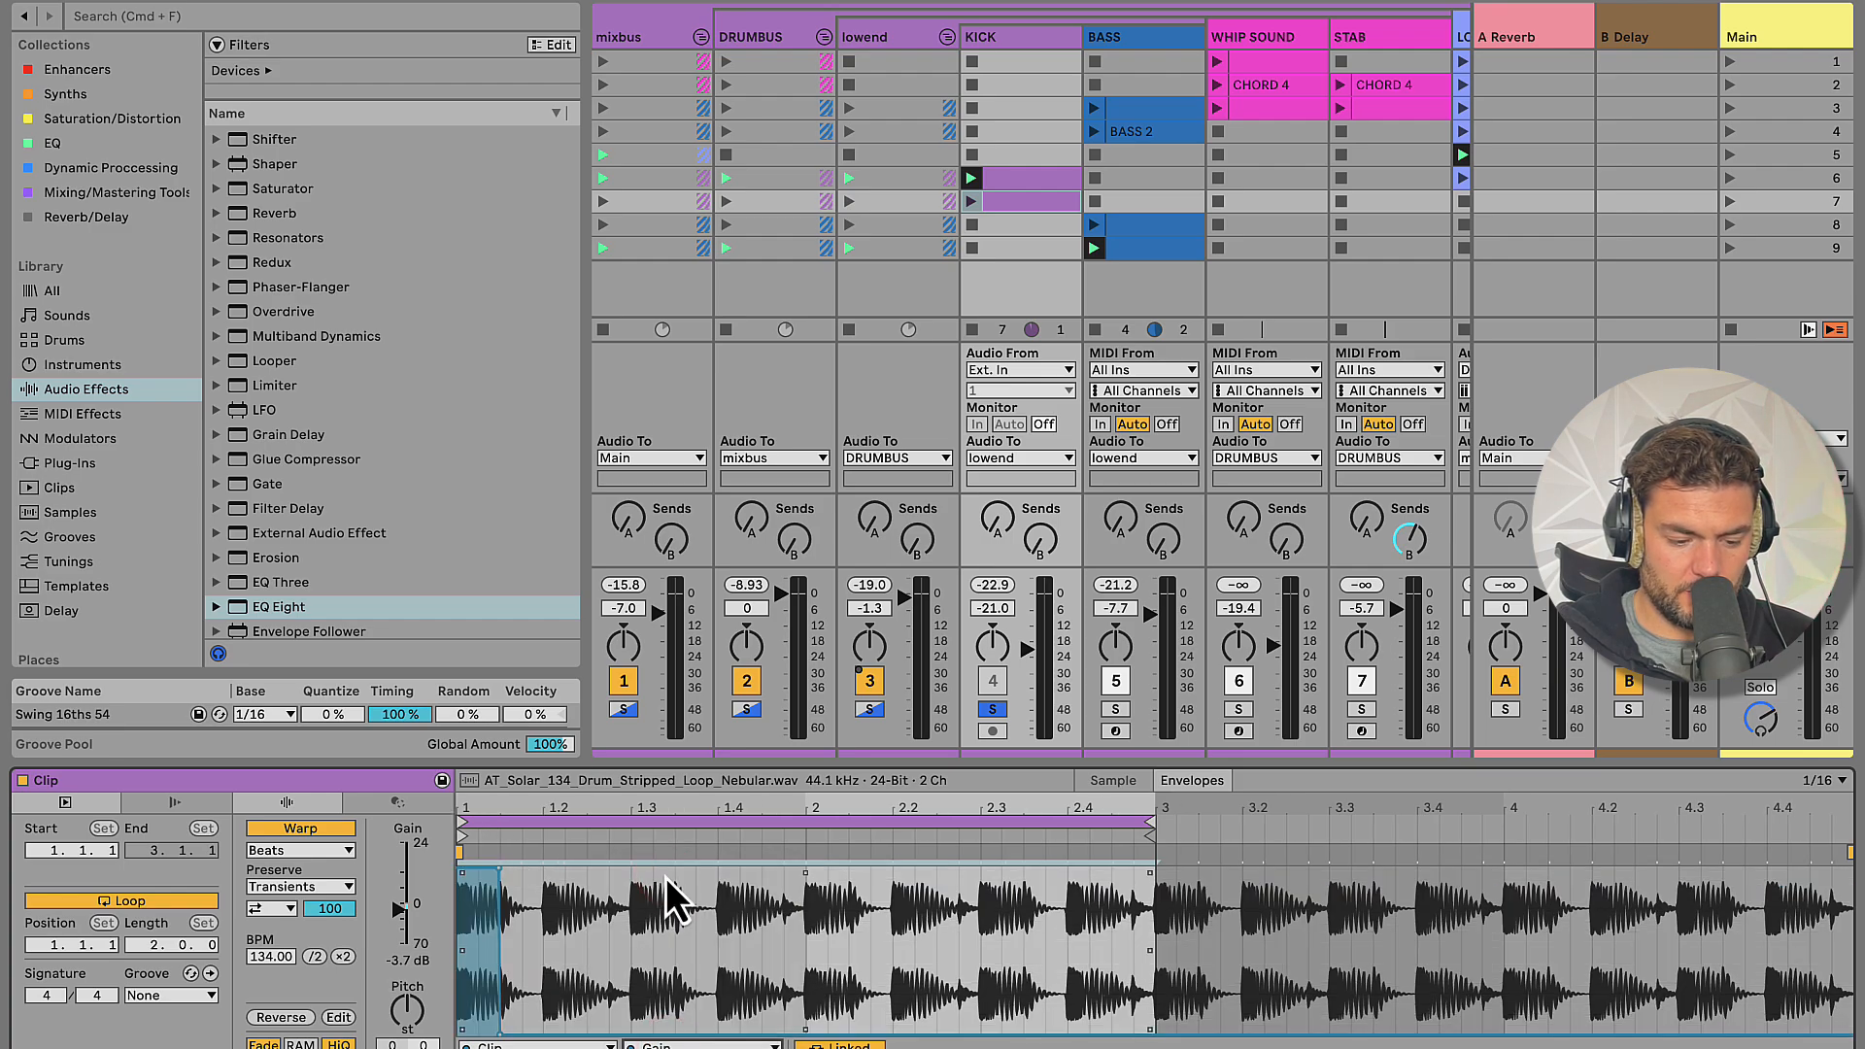
{"action": "left_click_drag", "start_coordinate": [958, 935], "coordinate": [337, 872]}
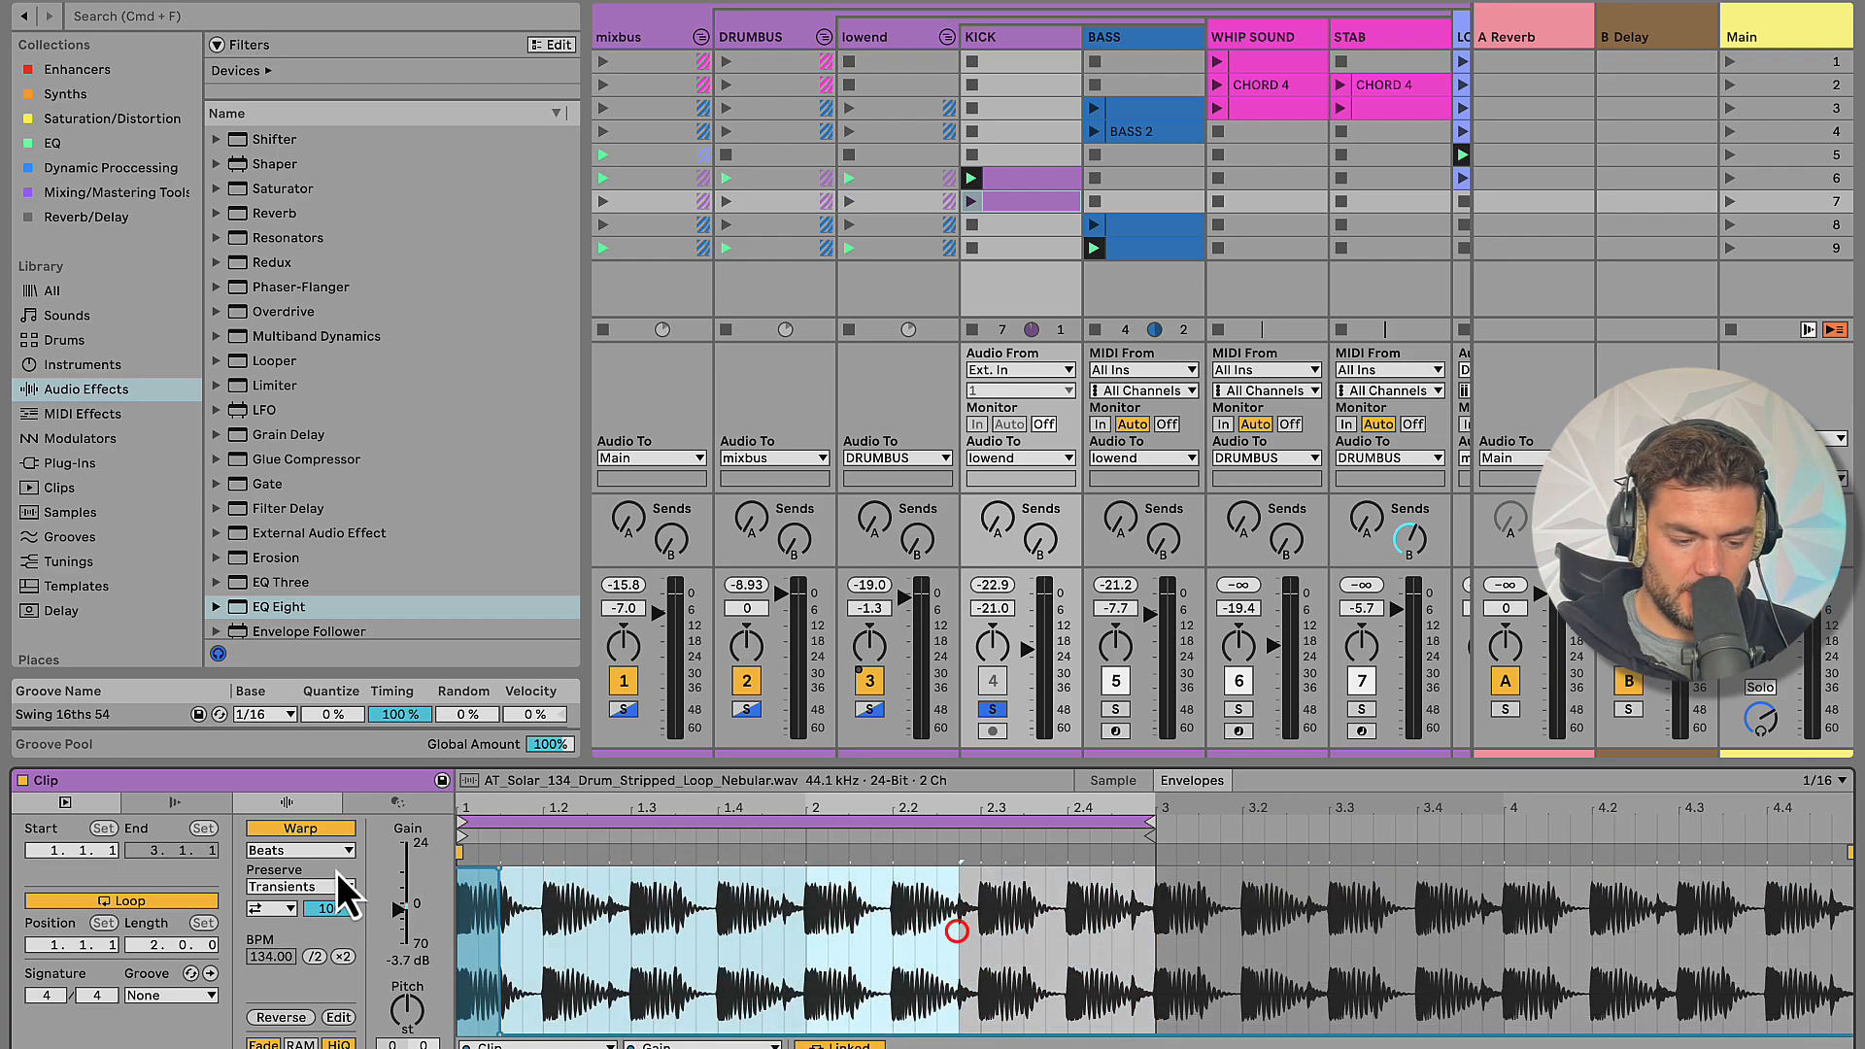
{"action": "left_click", "coordinate": [1148, 823]}
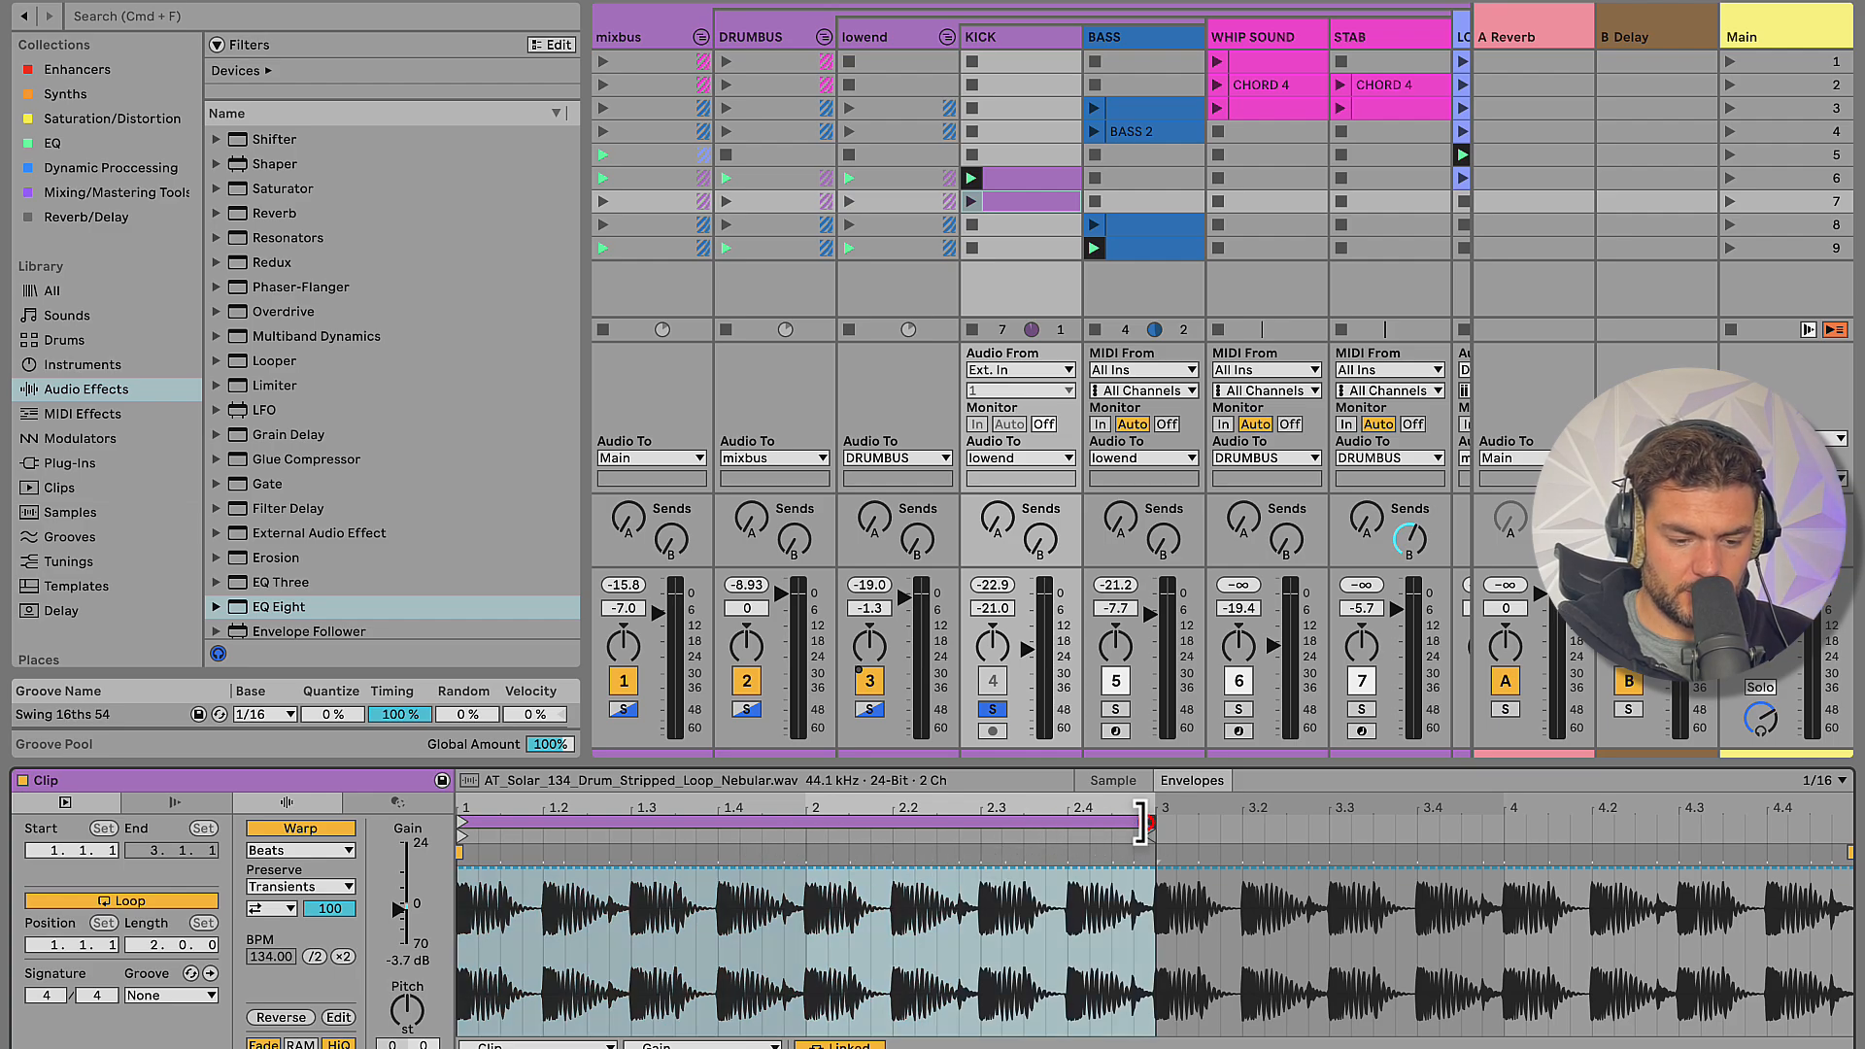
Play the edited KICK clip in scene 7 and stop the KICK track's playback
{"action": "left_click", "coordinate": [1016, 207]}
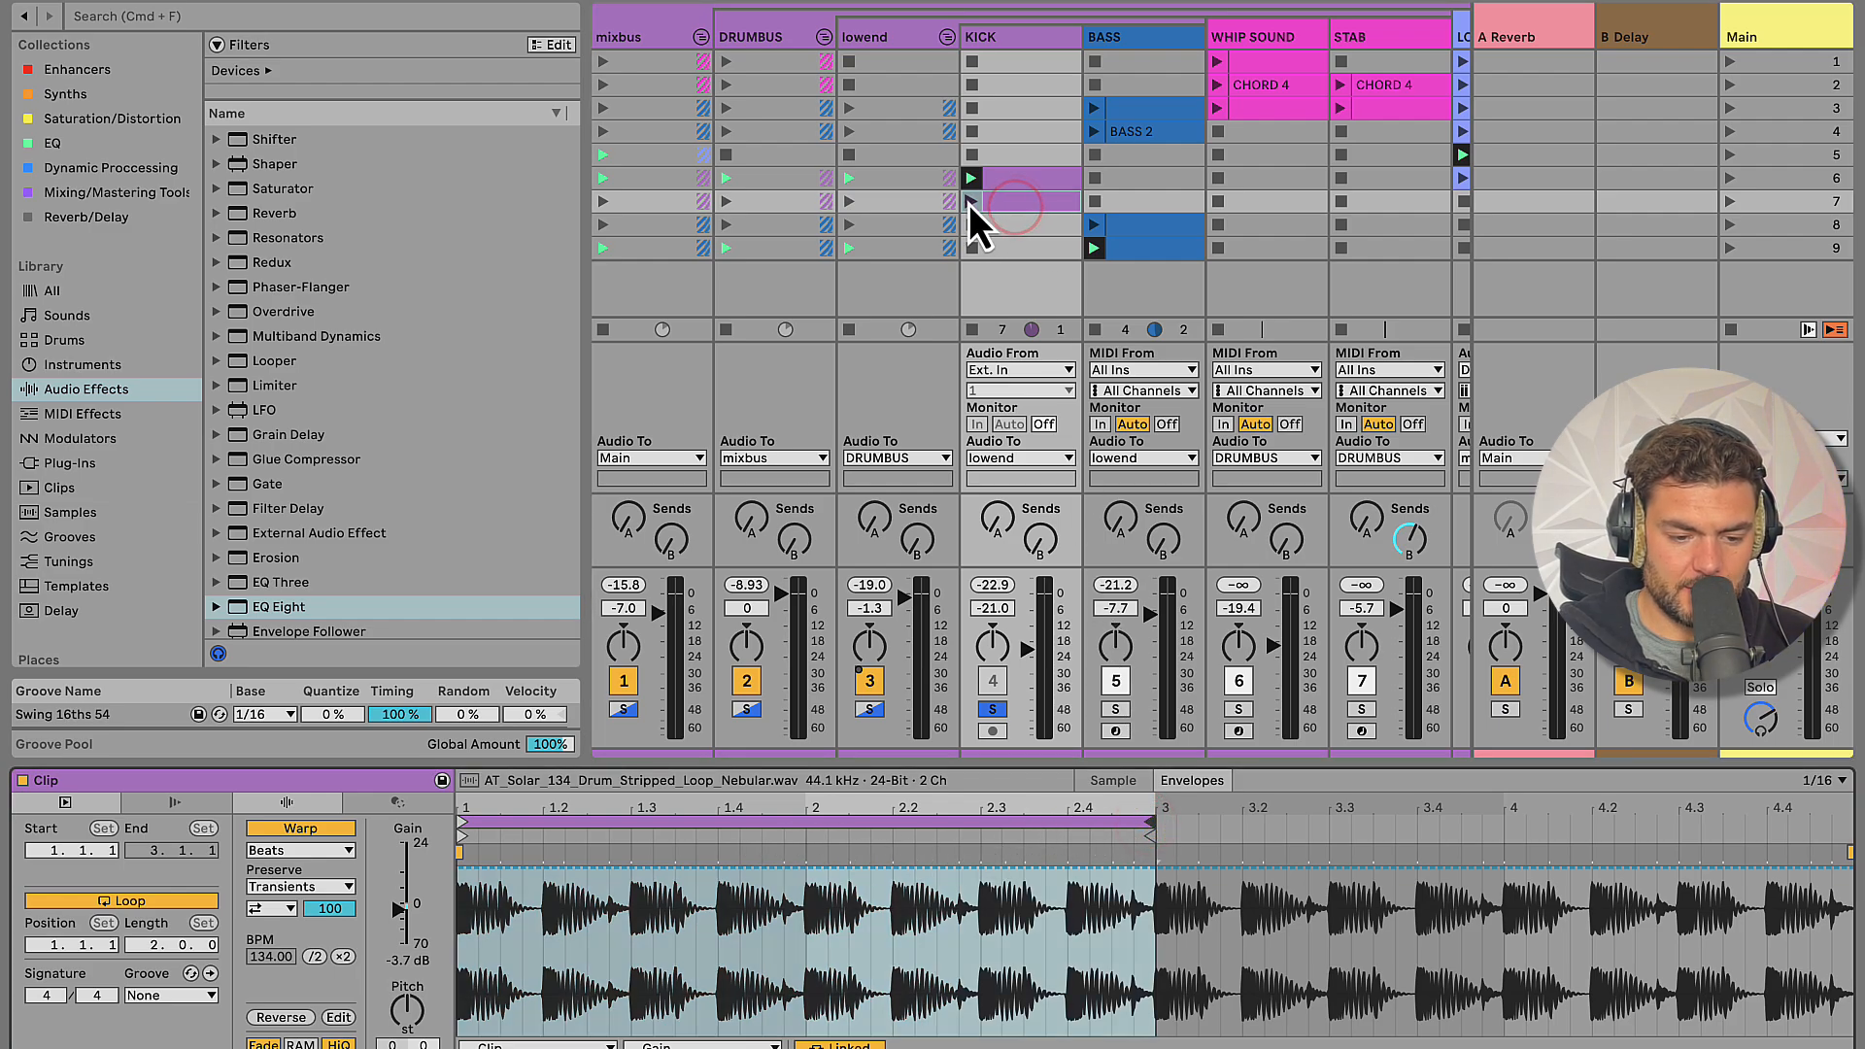
{"action": "left_click", "coordinate": [969, 202]}
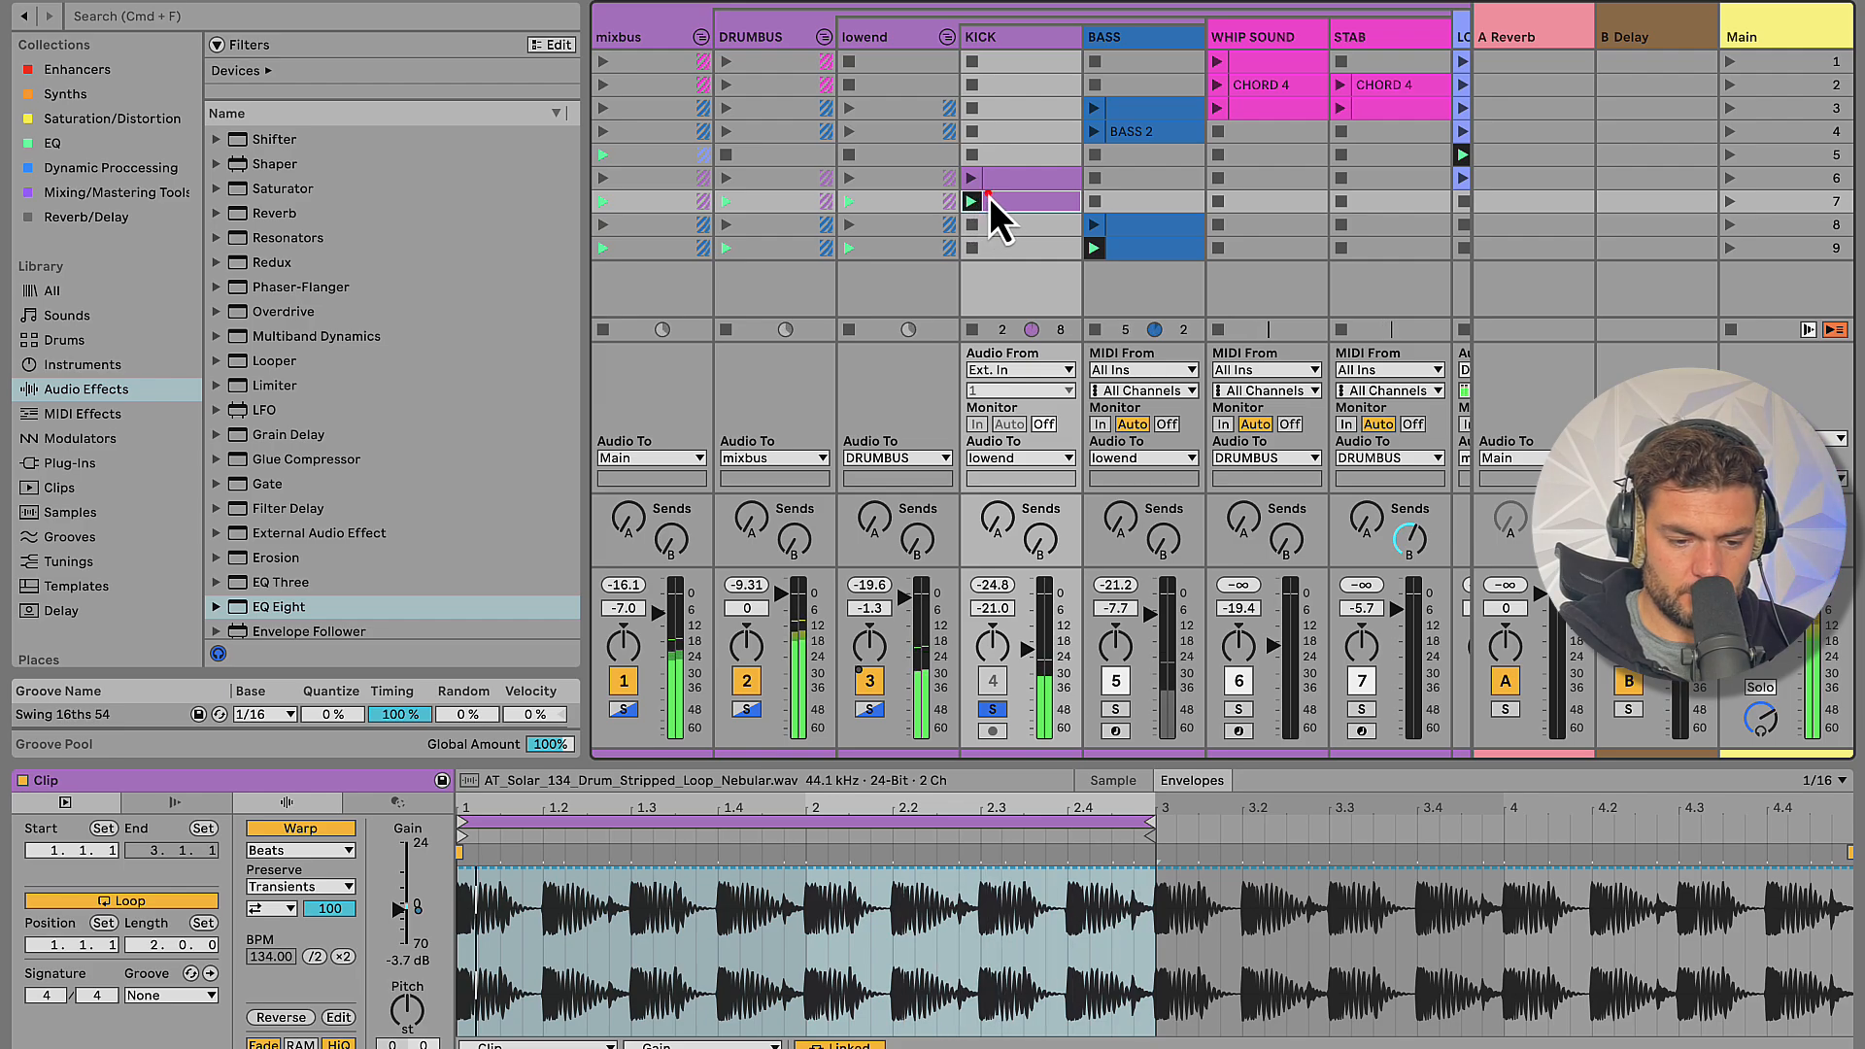
{"action": "left_click", "coordinate": [989, 196]}
{"action": "left_click", "coordinate": [970, 329]}
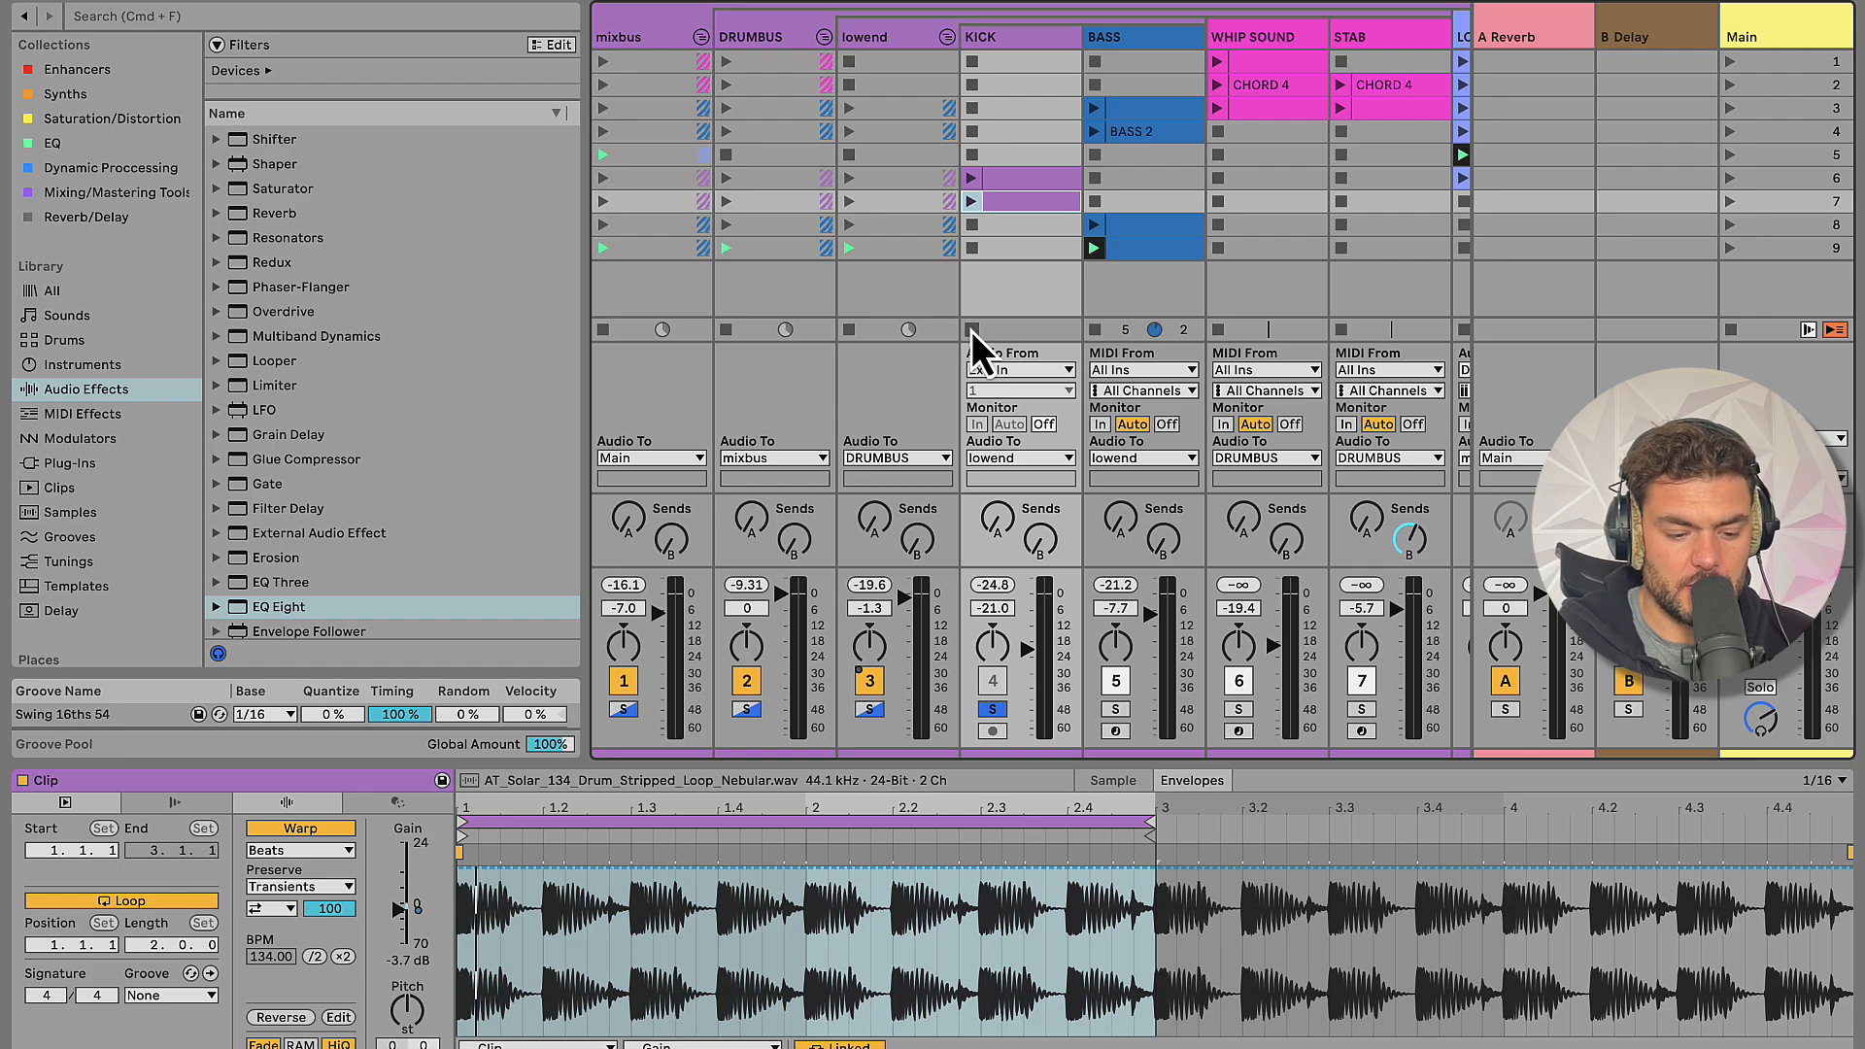
{"action": "left_click", "coordinate": [1013, 222]}
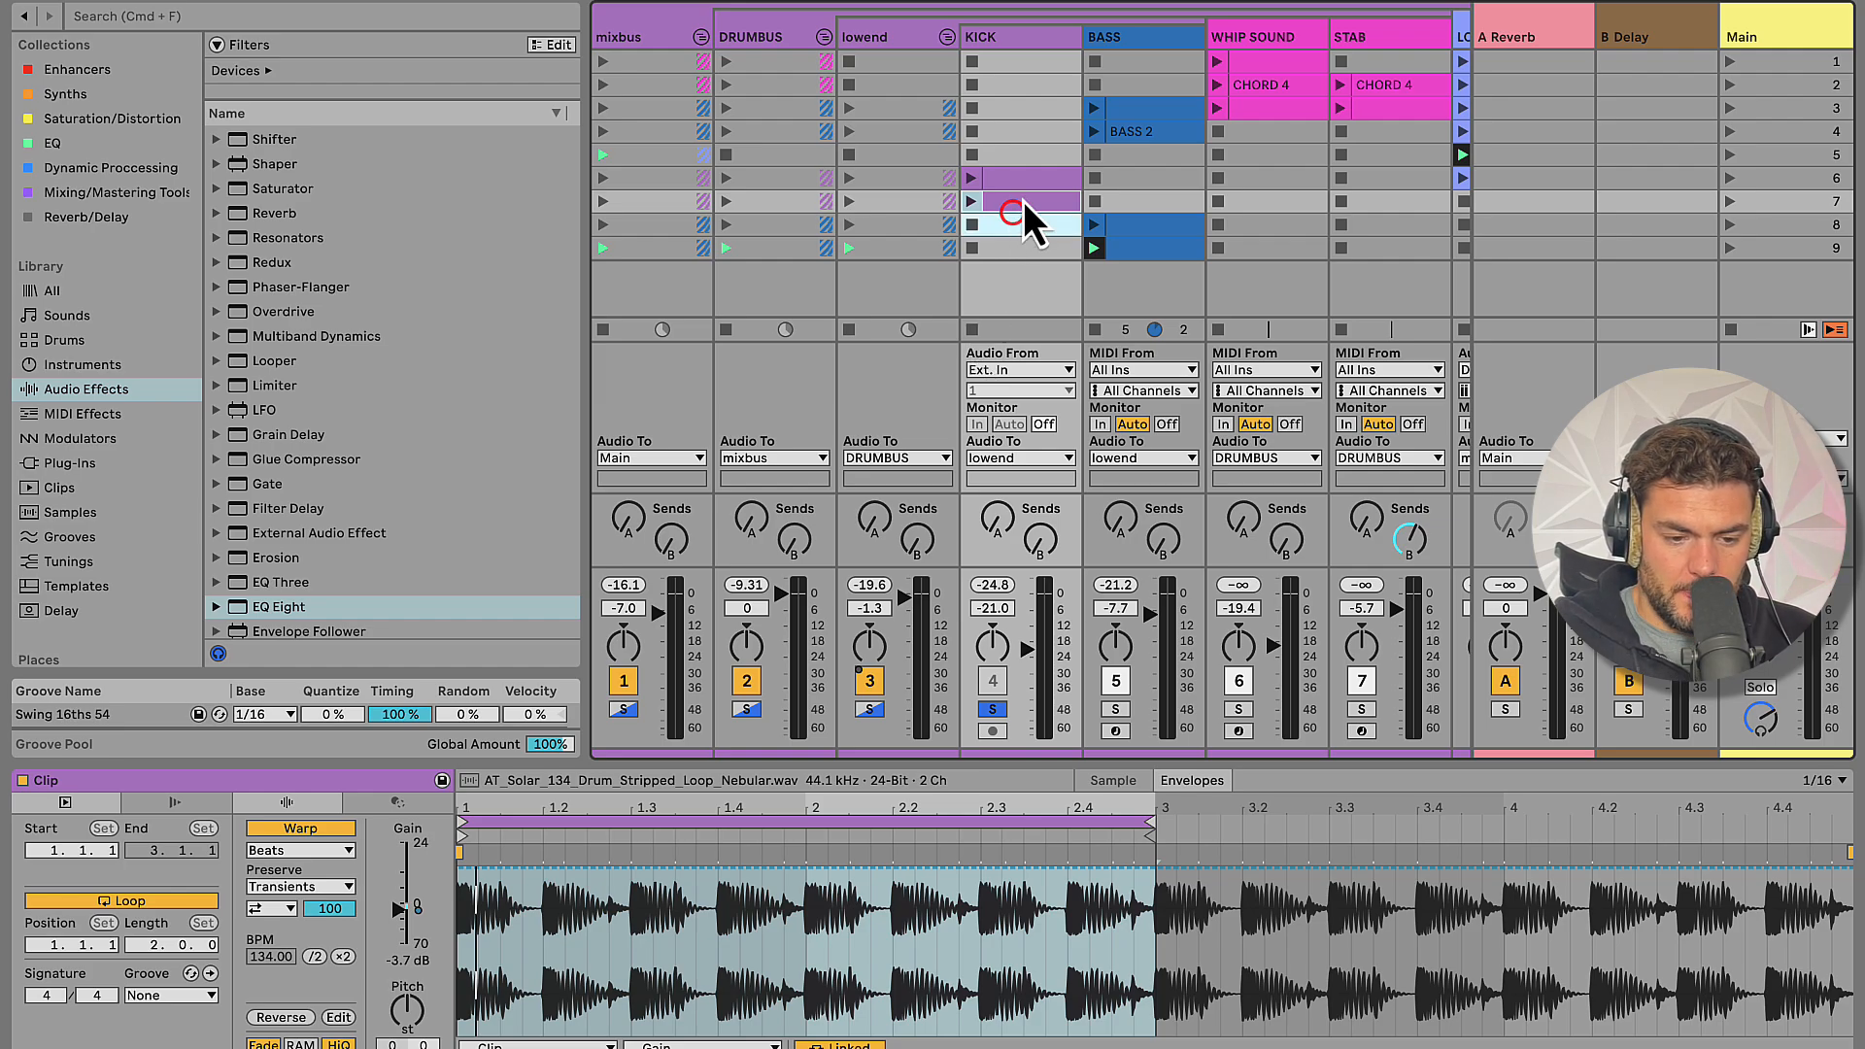
Switch the solo from the KICK track to the BASS track and launch the BASS 2 clip
{"action": "left_click", "coordinate": [1116, 40]}
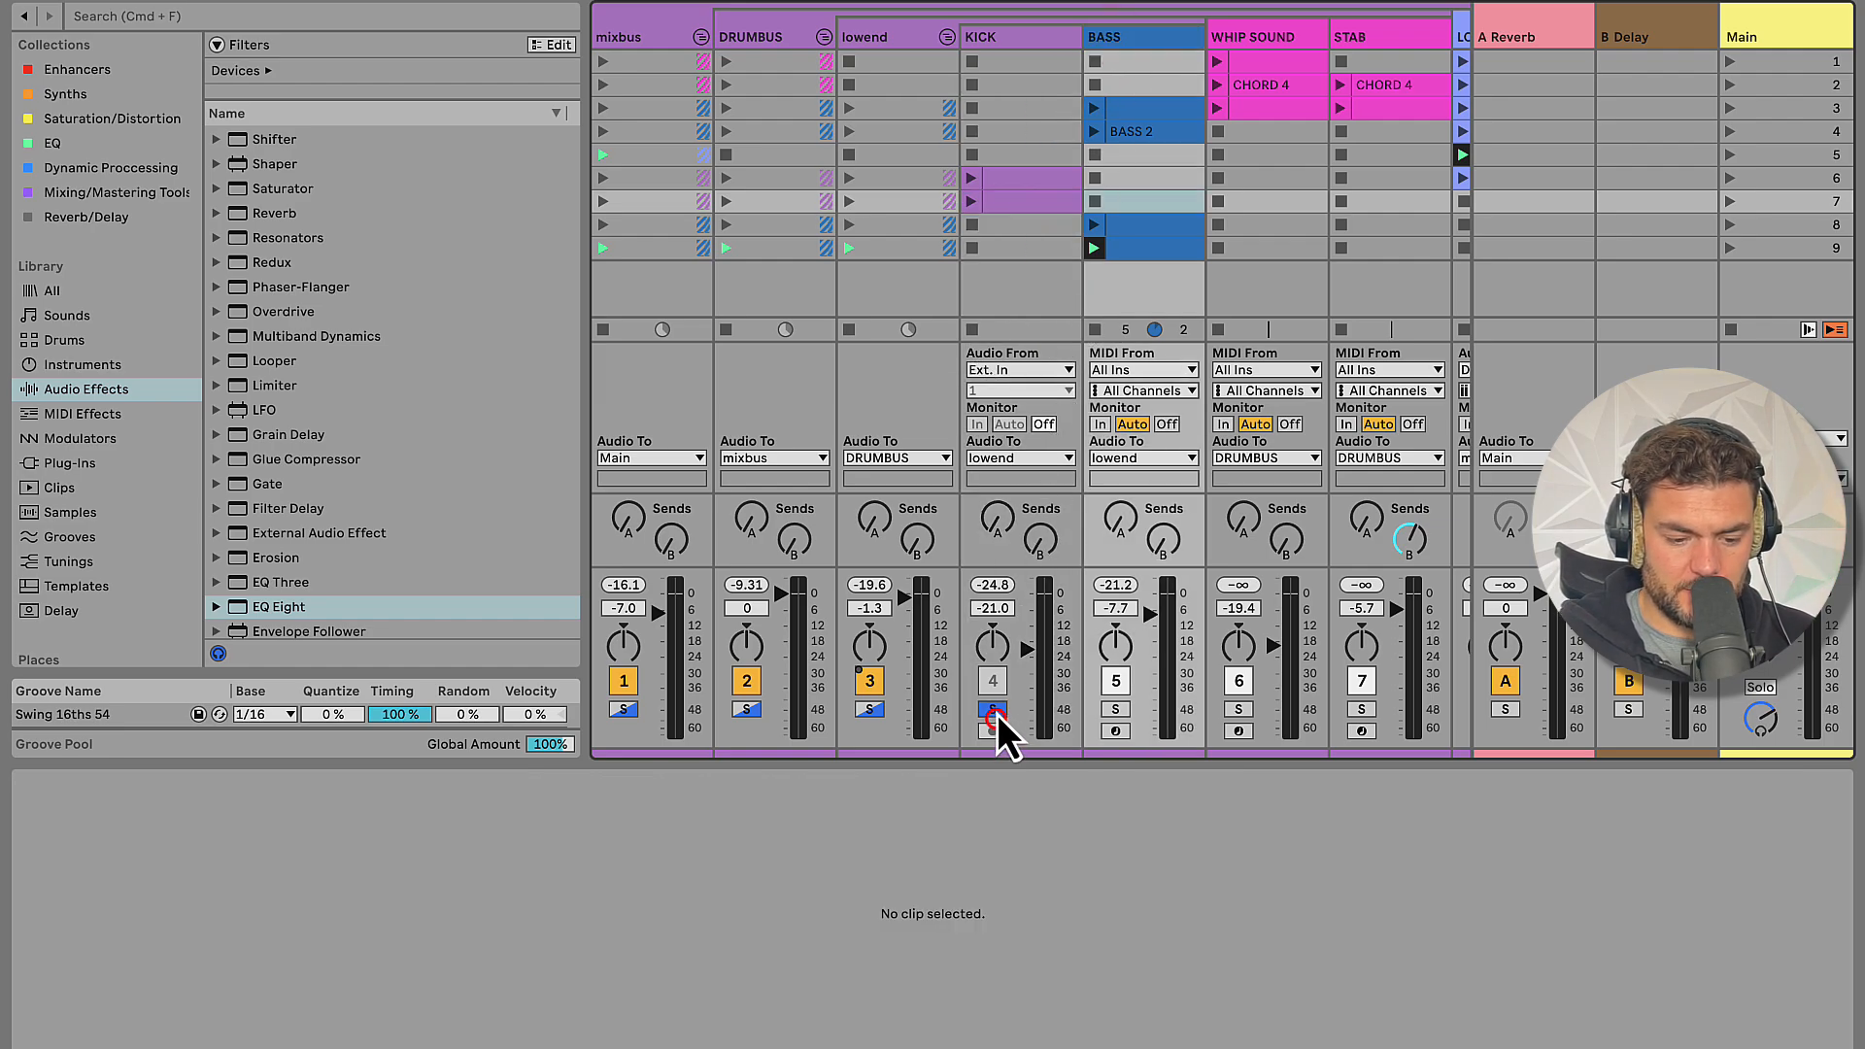
{"action": "left_click", "coordinate": [993, 717]}
{"action": "left_click", "coordinate": [1111, 41]}
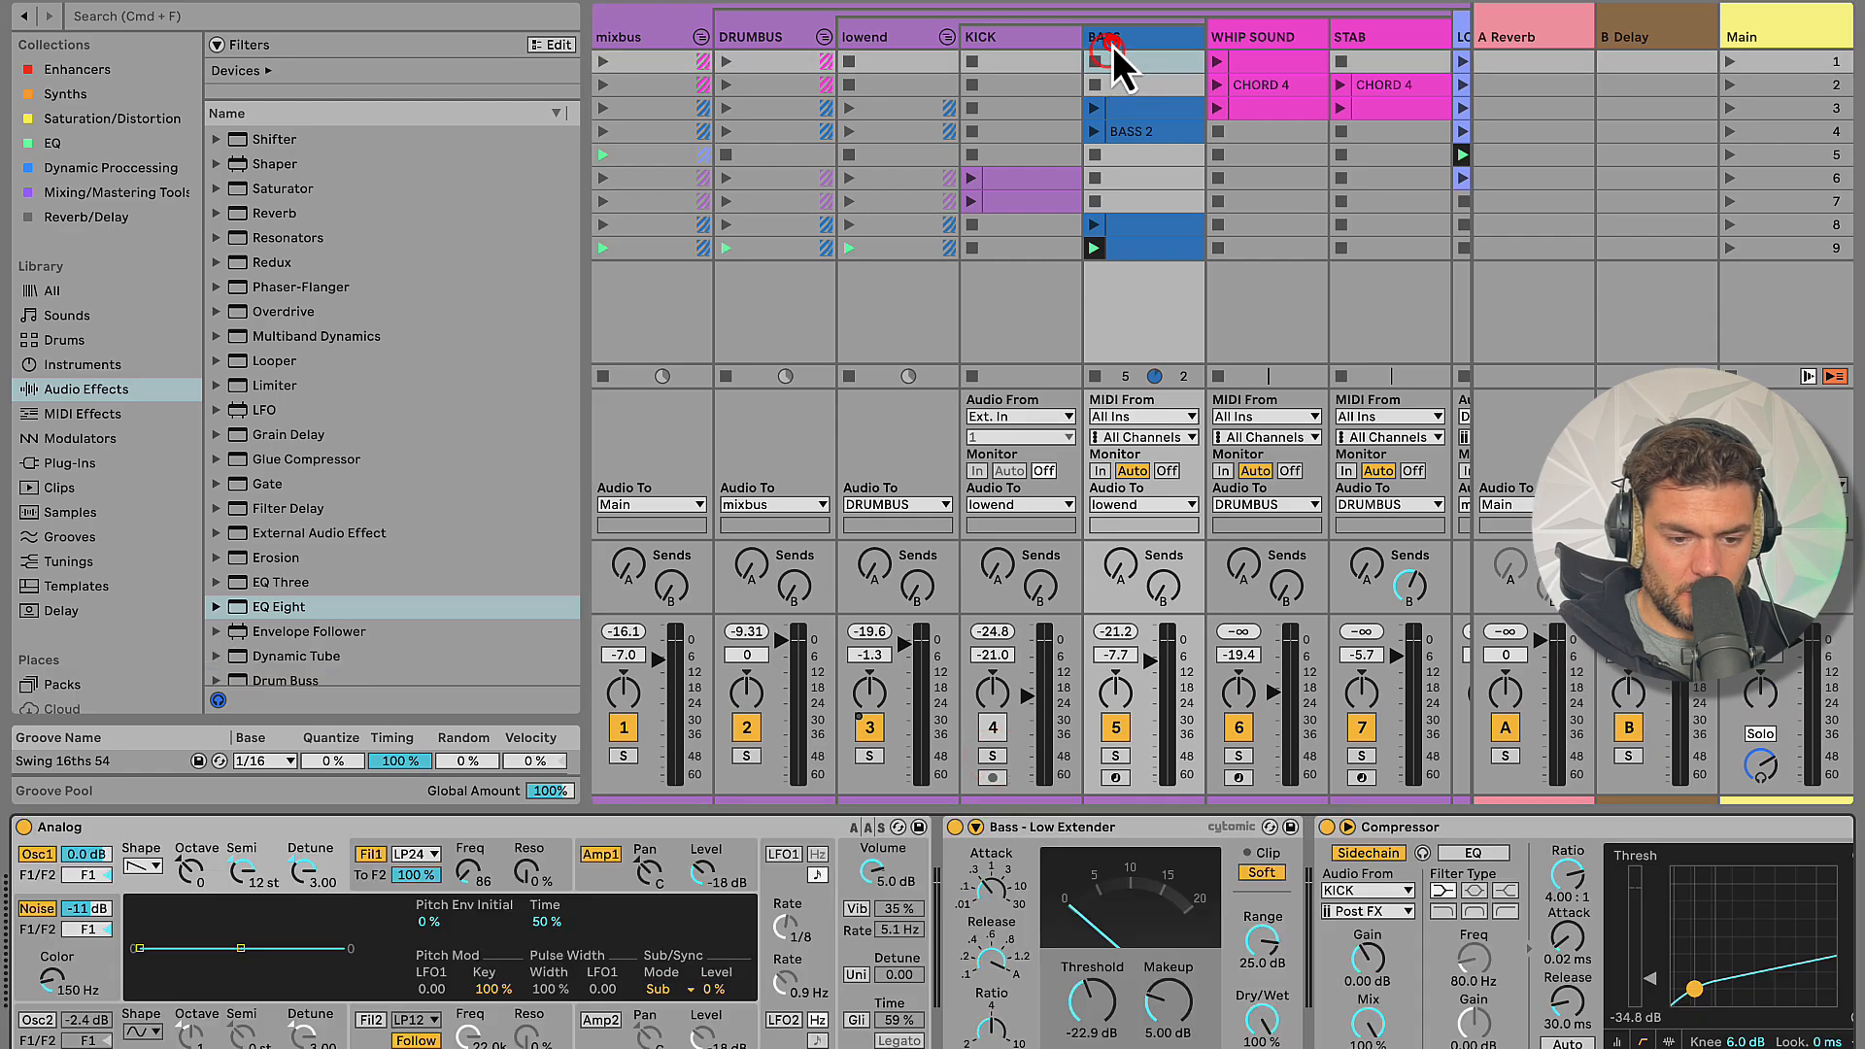
{"action": "left_click", "coordinate": [1141, 223]}
{"action": "double_click", "coordinate": [1140, 133]}
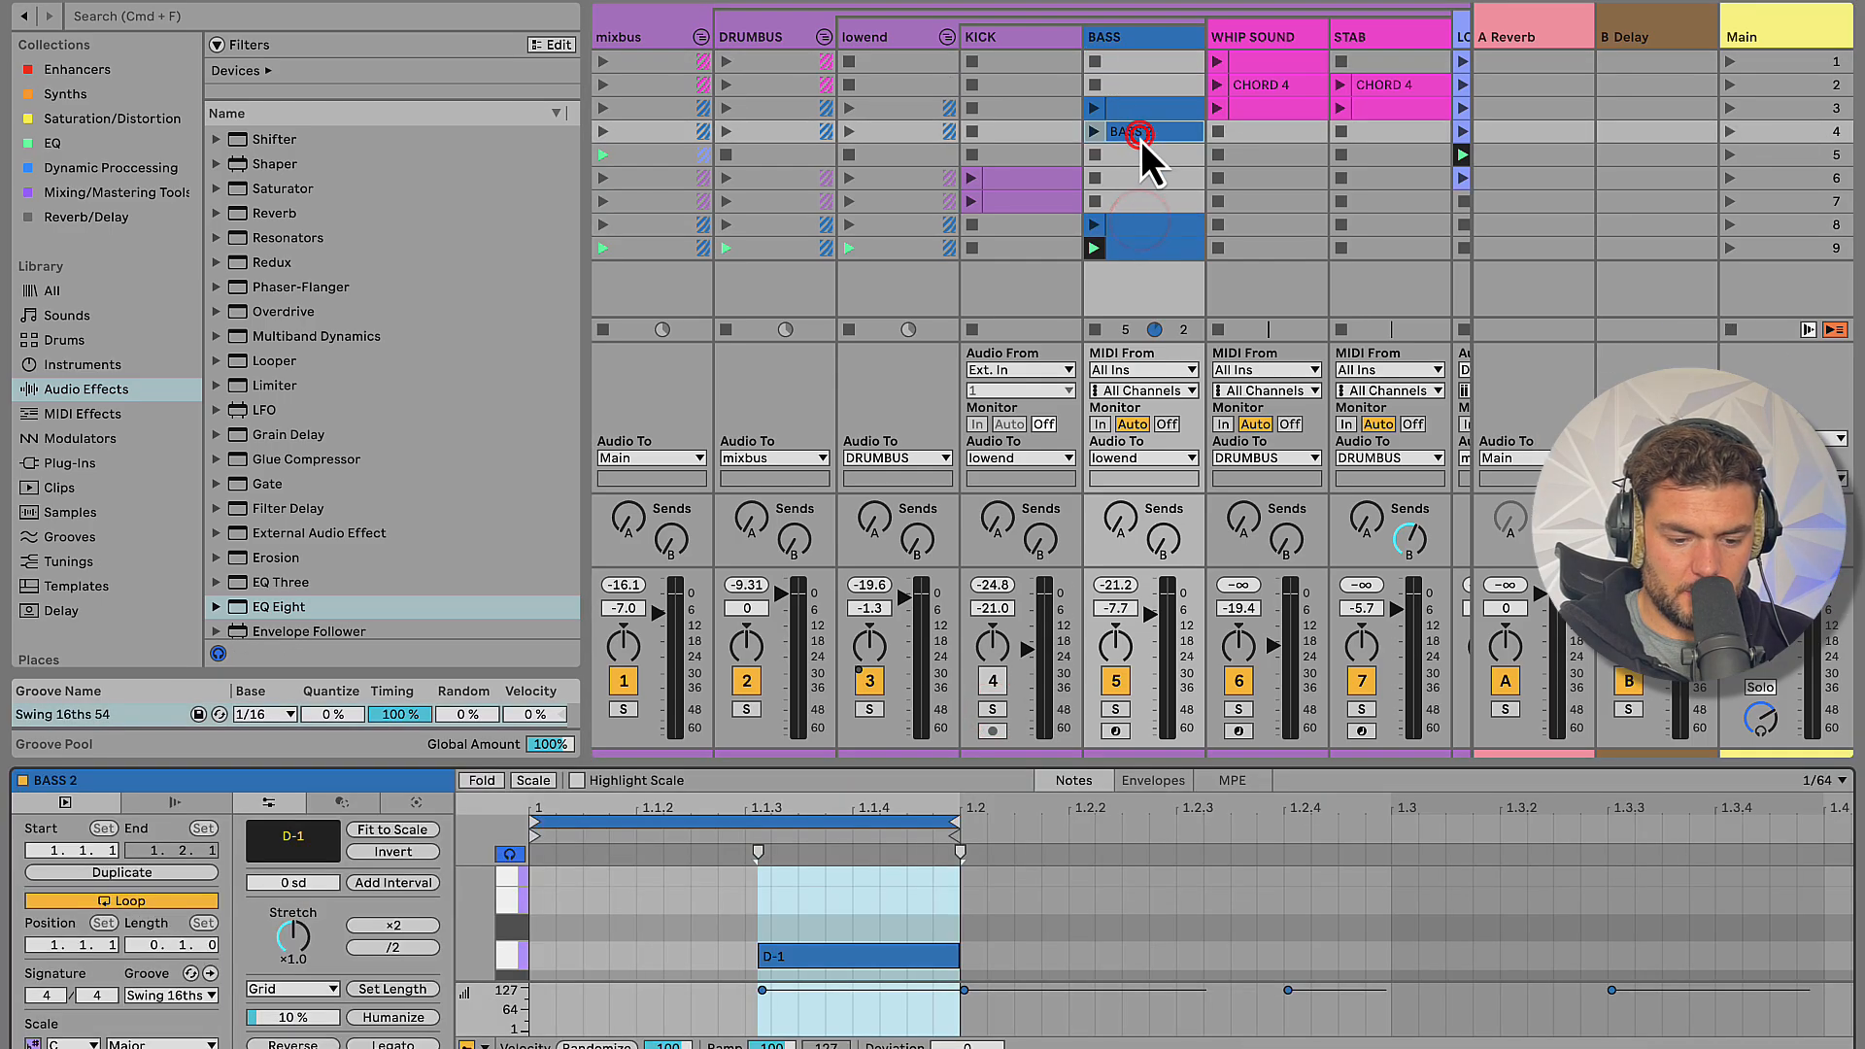
{"action": "left_click", "coordinate": [1118, 708]}
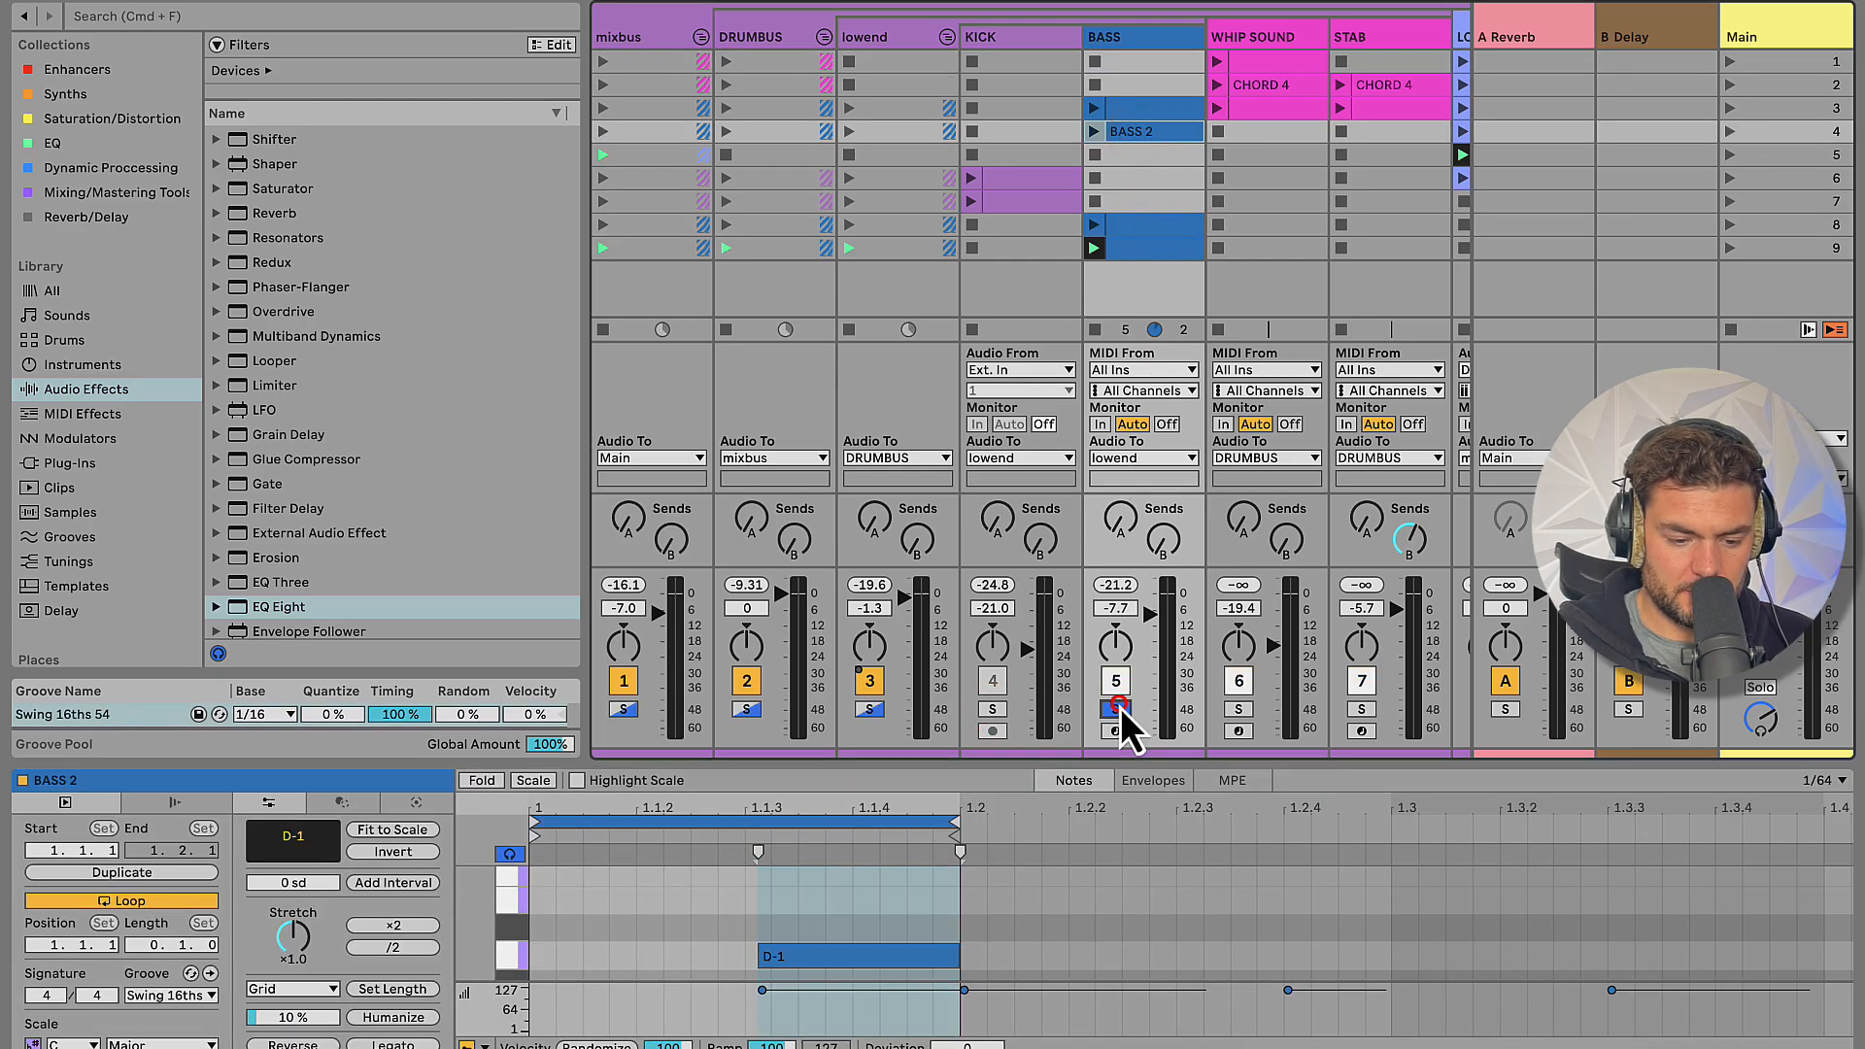
{"action": "left_click", "coordinate": [787, 908]}
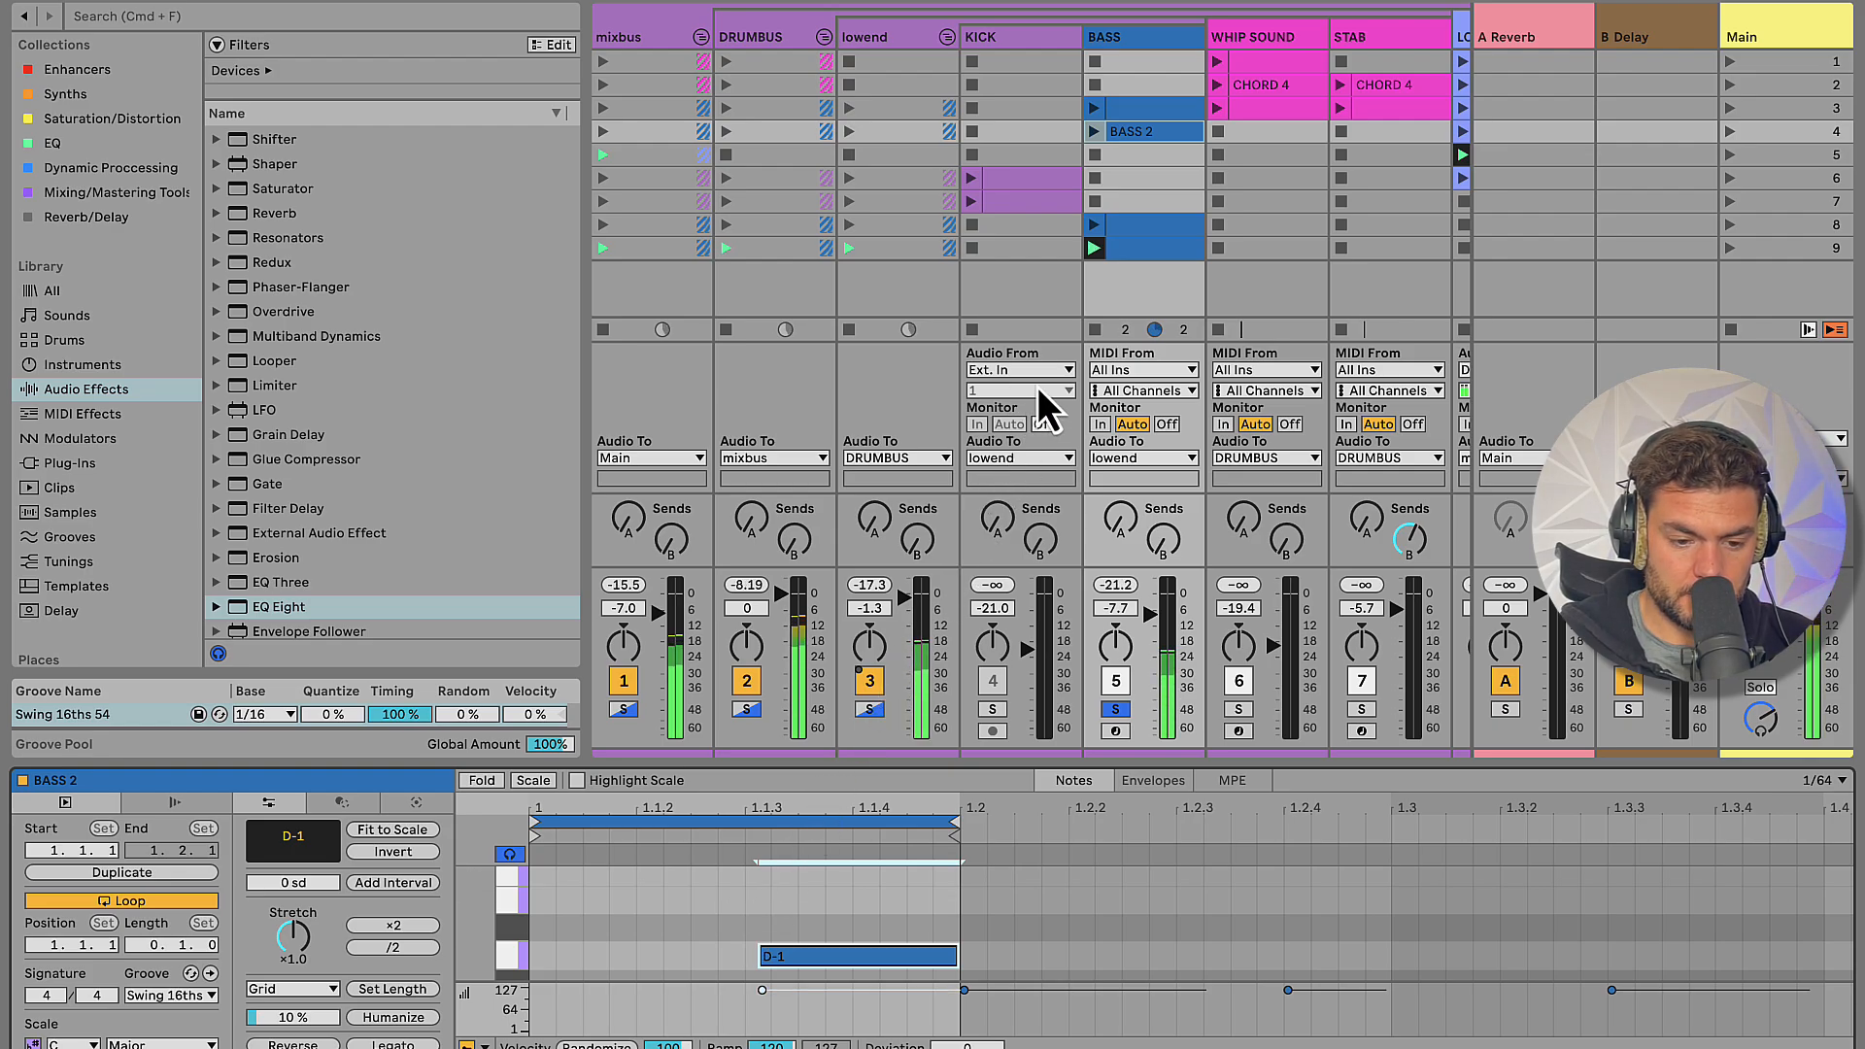
{"action": "left_click", "coordinate": [1095, 131]}
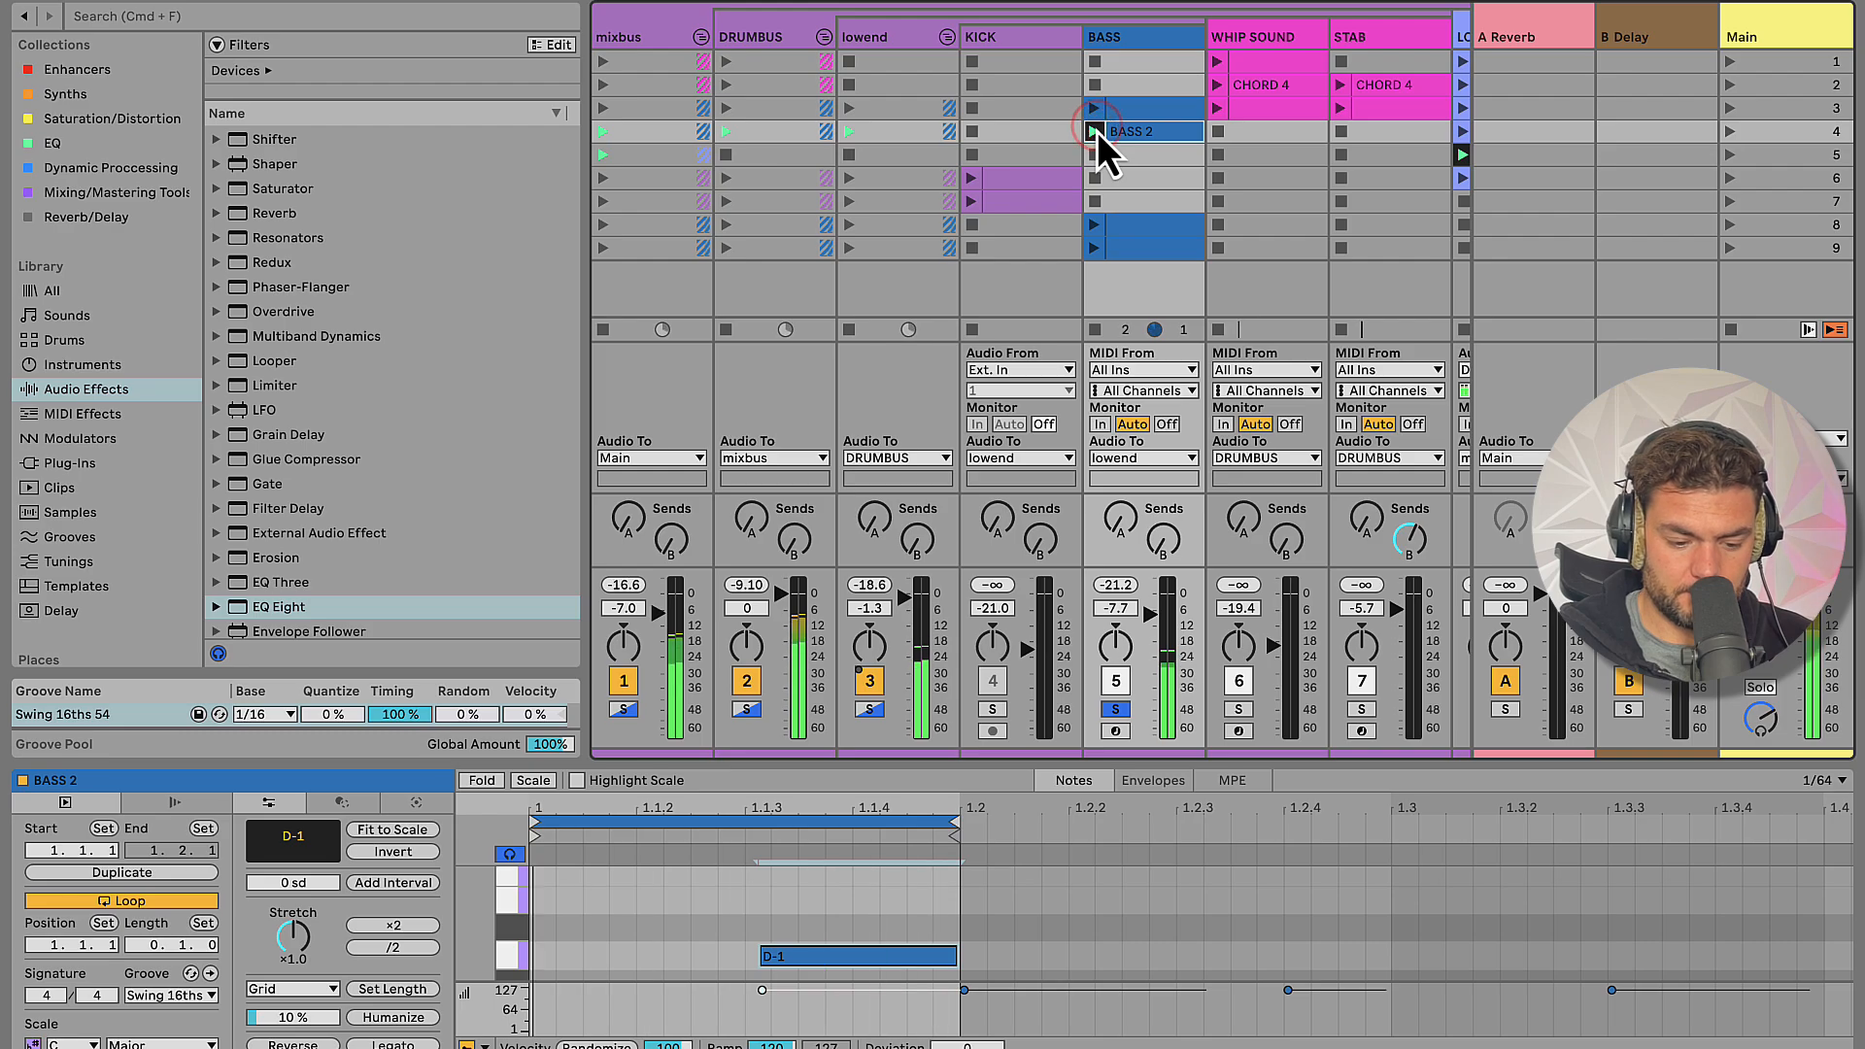
Examine the BASS track's Analog settings for oscillator 1, the amplifier 1 envelope and the filter 1 envelope
{"action": "left_click", "coordinate": [1131, 33]}
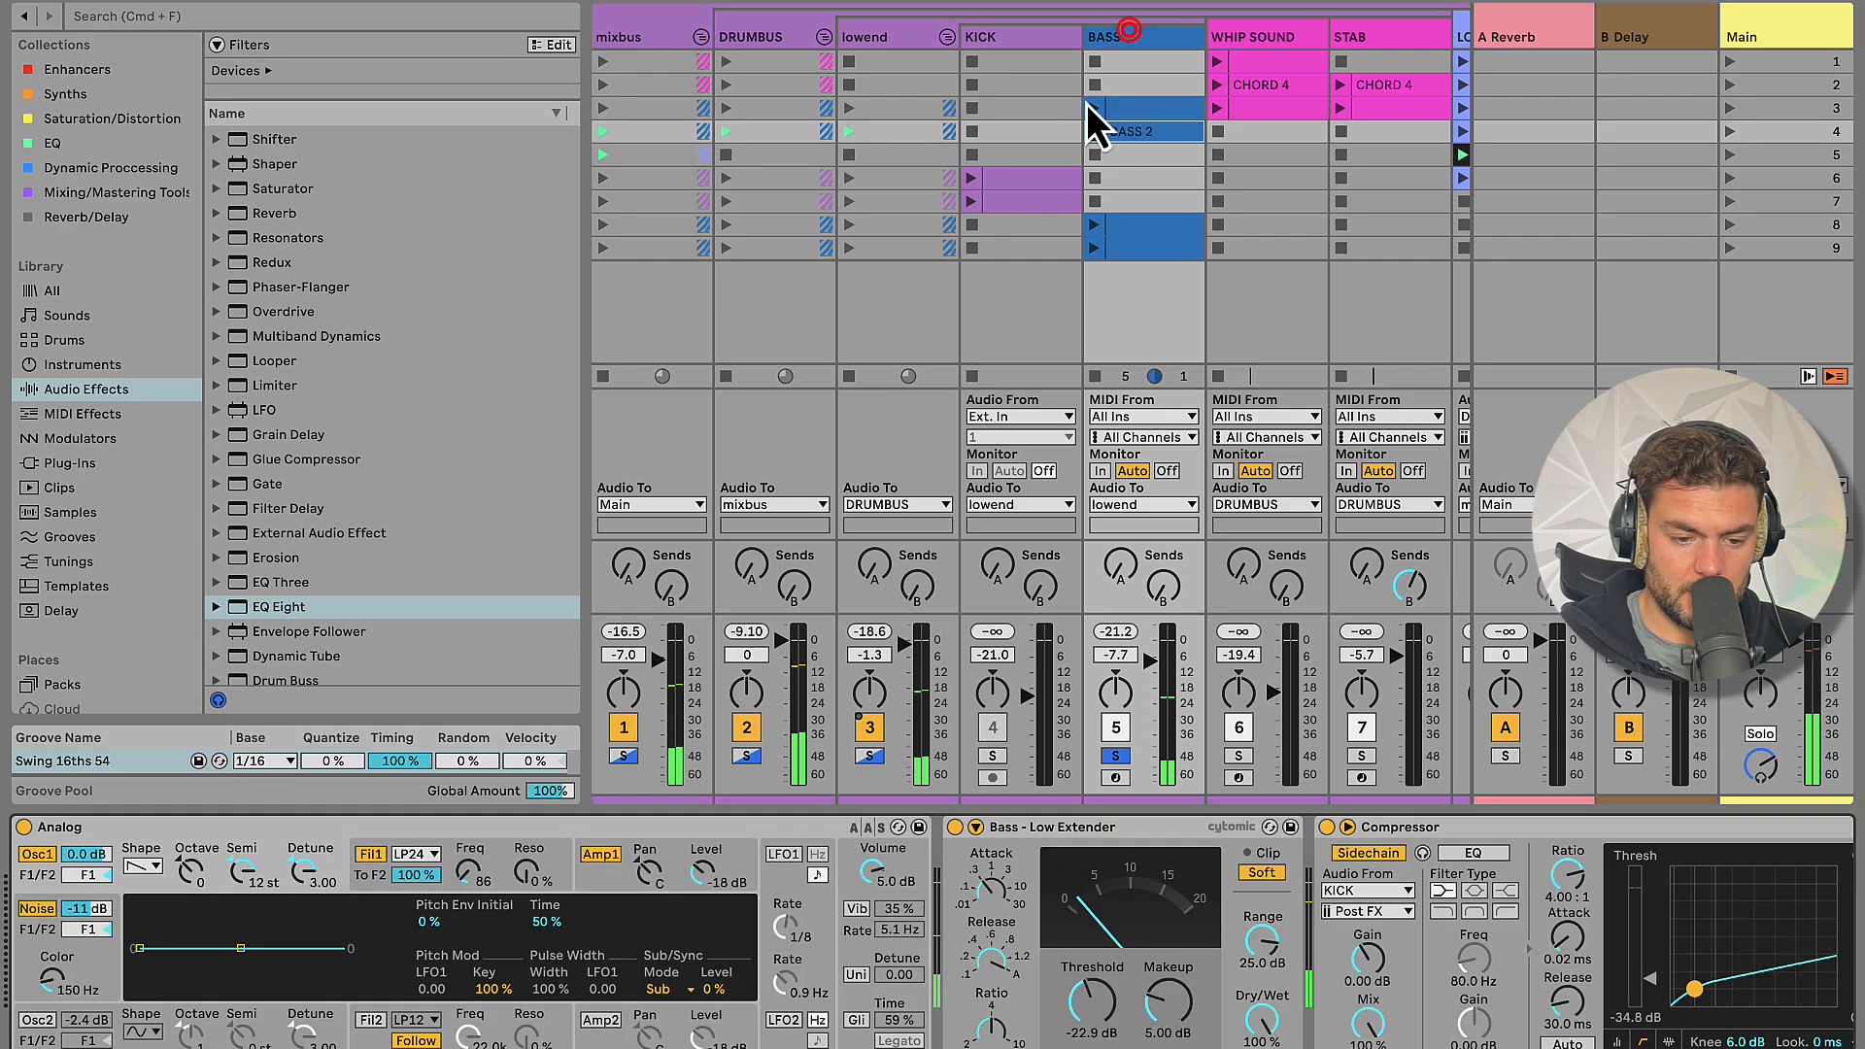
{"action": "left_click", "coordinate": [581, 892]}
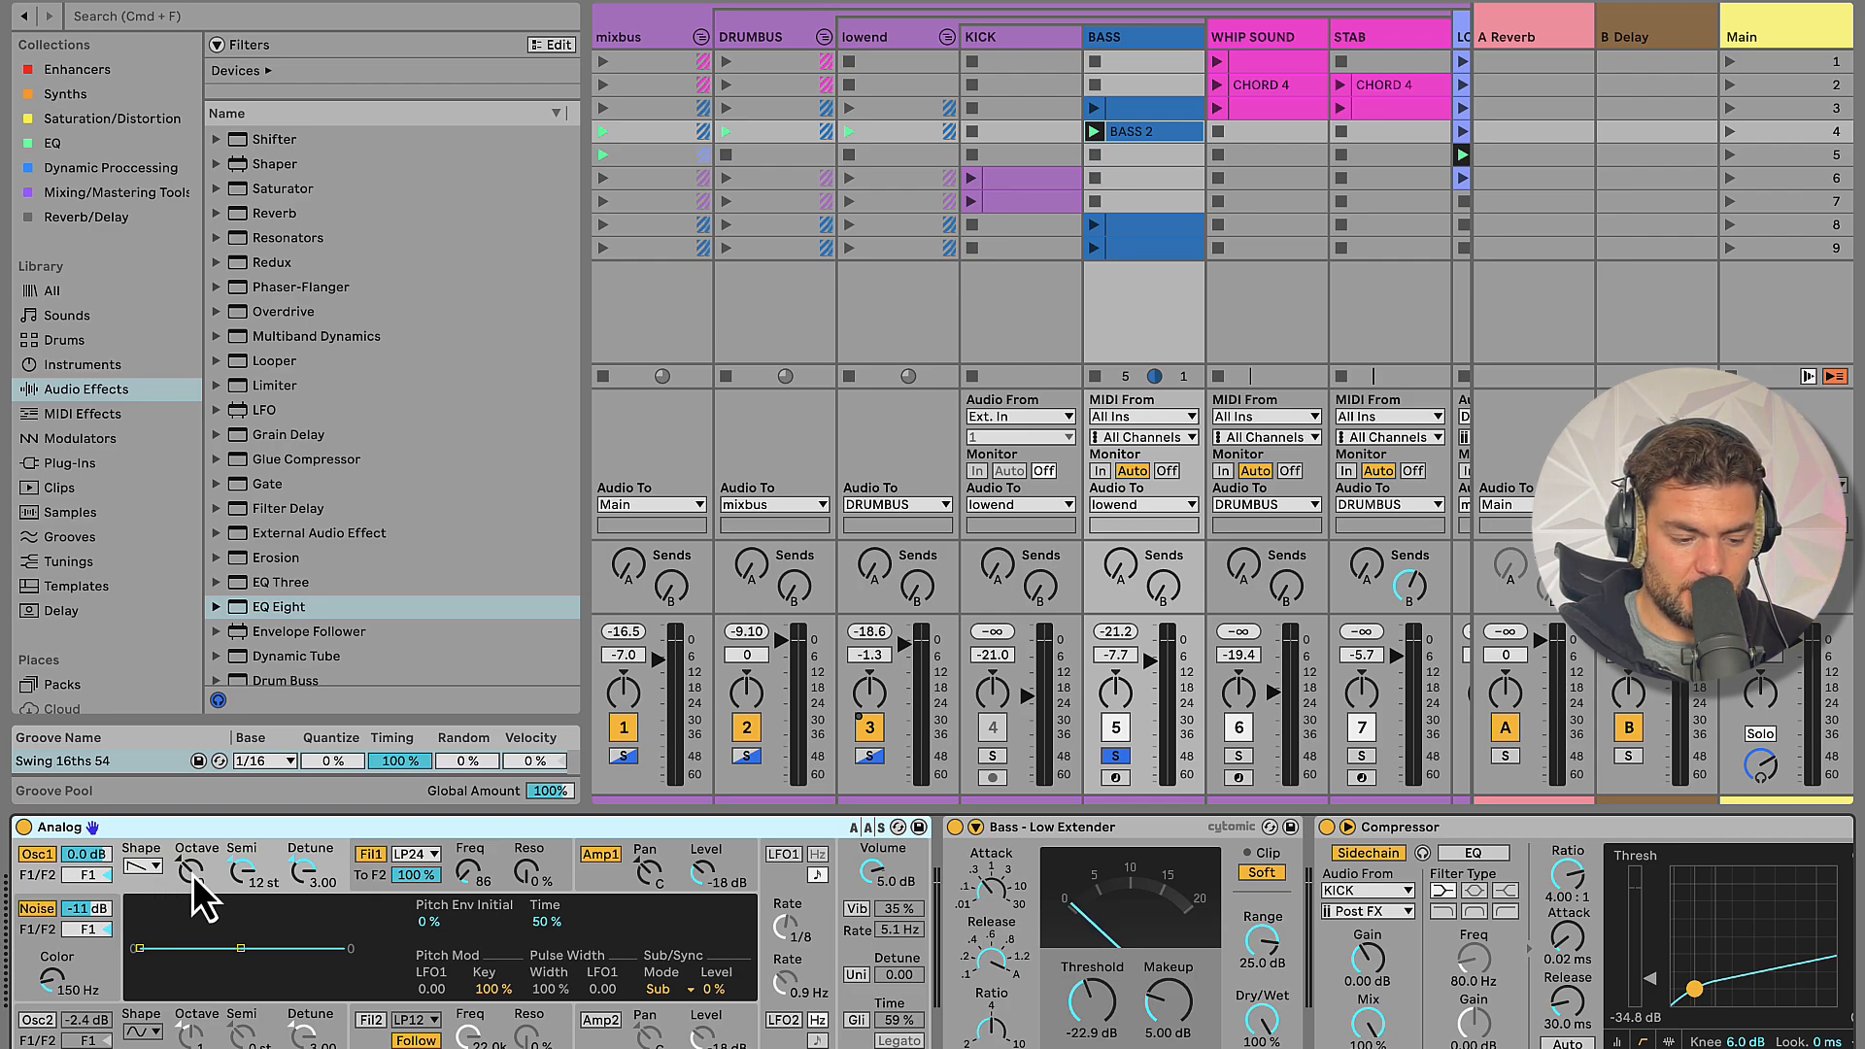
{"action": "left_click", "coordinate": [301, 870]}
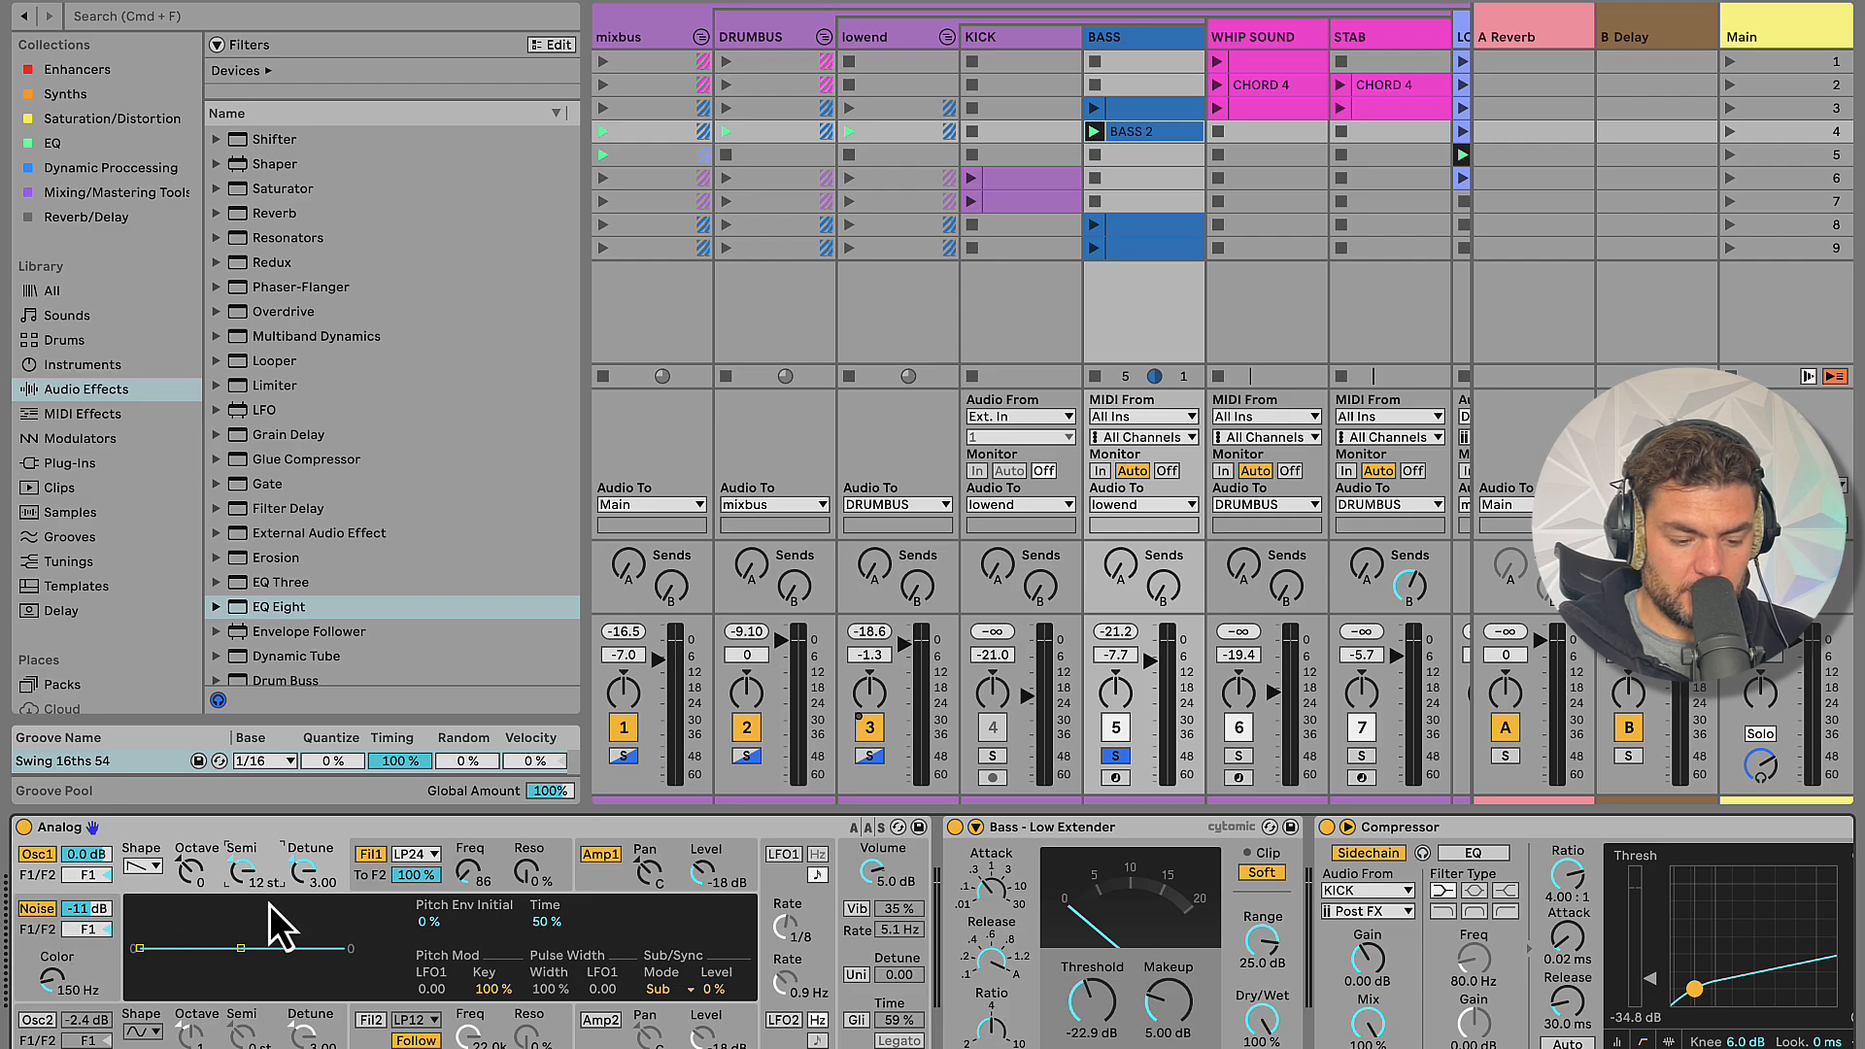
{"action": "left_click", "coordinate": [603, 890]}
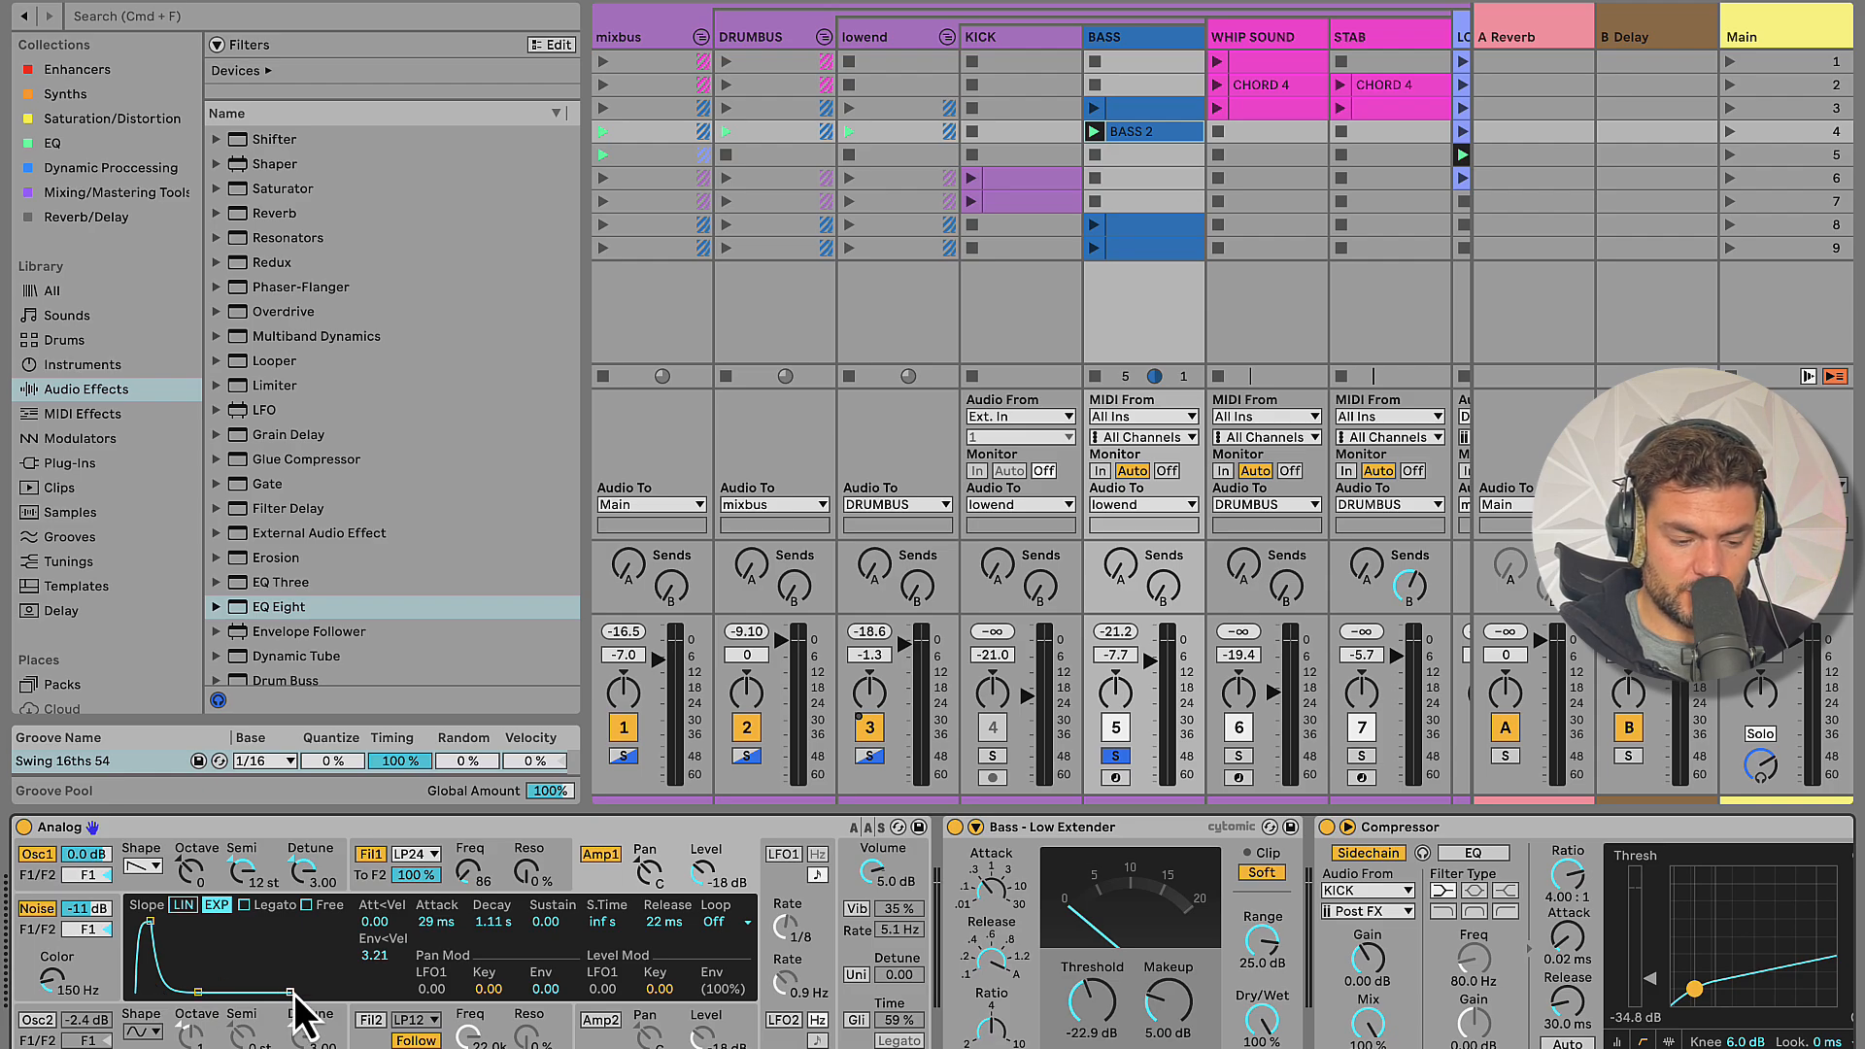
{"action": "left_click", "coordinate": [491, 844]}
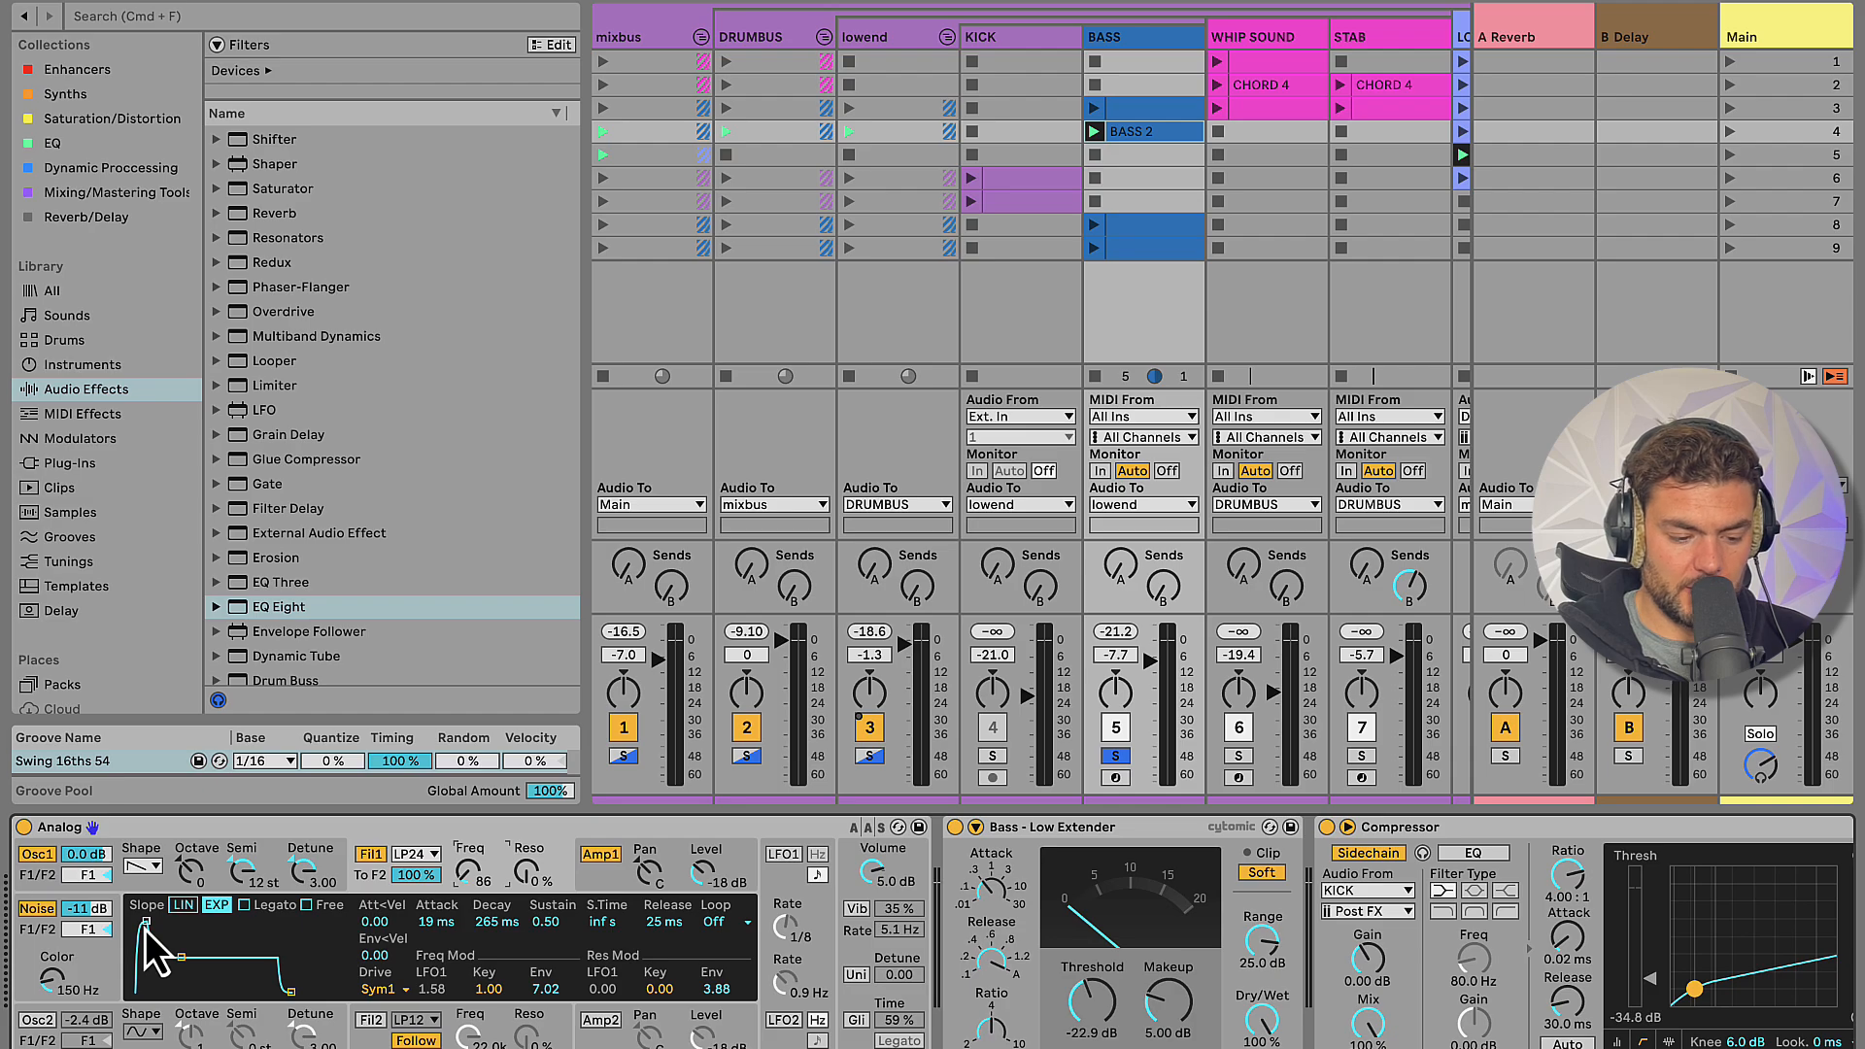
Try the bass with filter 1's frequency and resonance envelope modulation reset to 0, and undo both changes
{"action": "double_click", "coordinate": [719, 989]}
{"action": "double_click", "coordinate": [547, 989]}
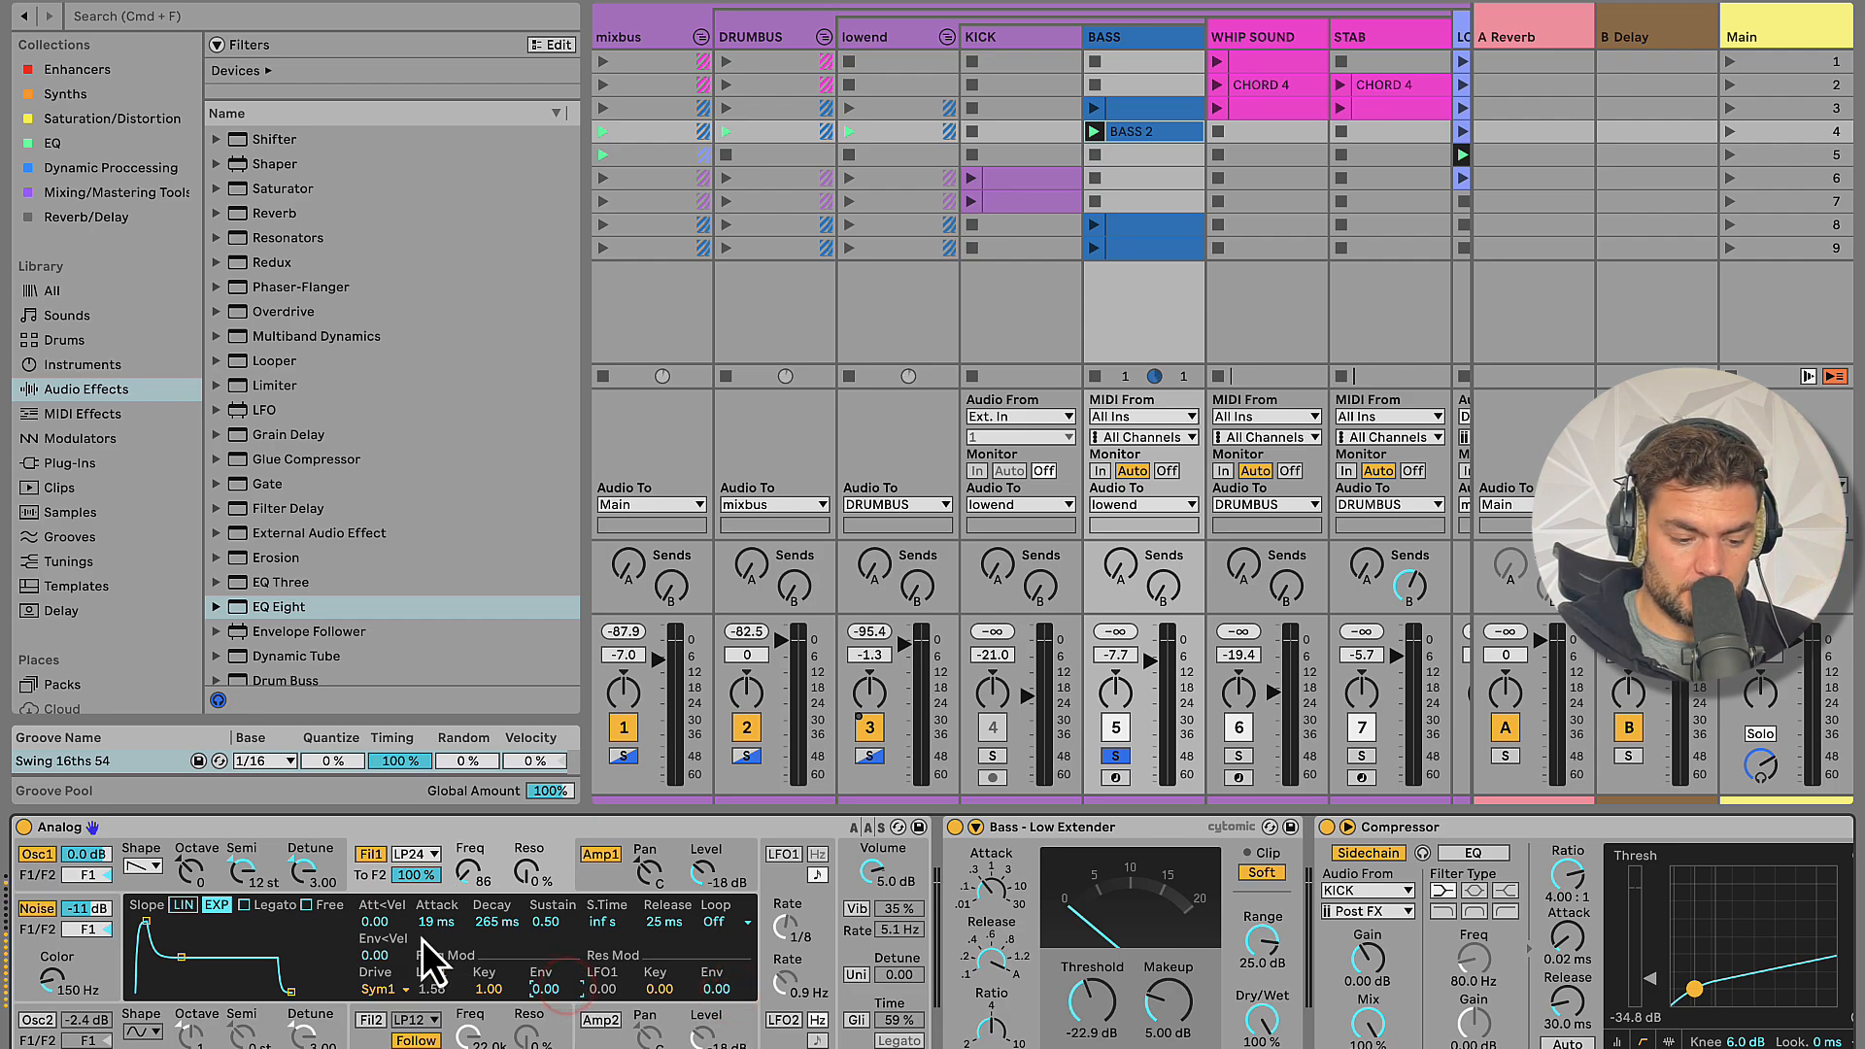
{"action": "left_click", "coordinate": [468, 872]}
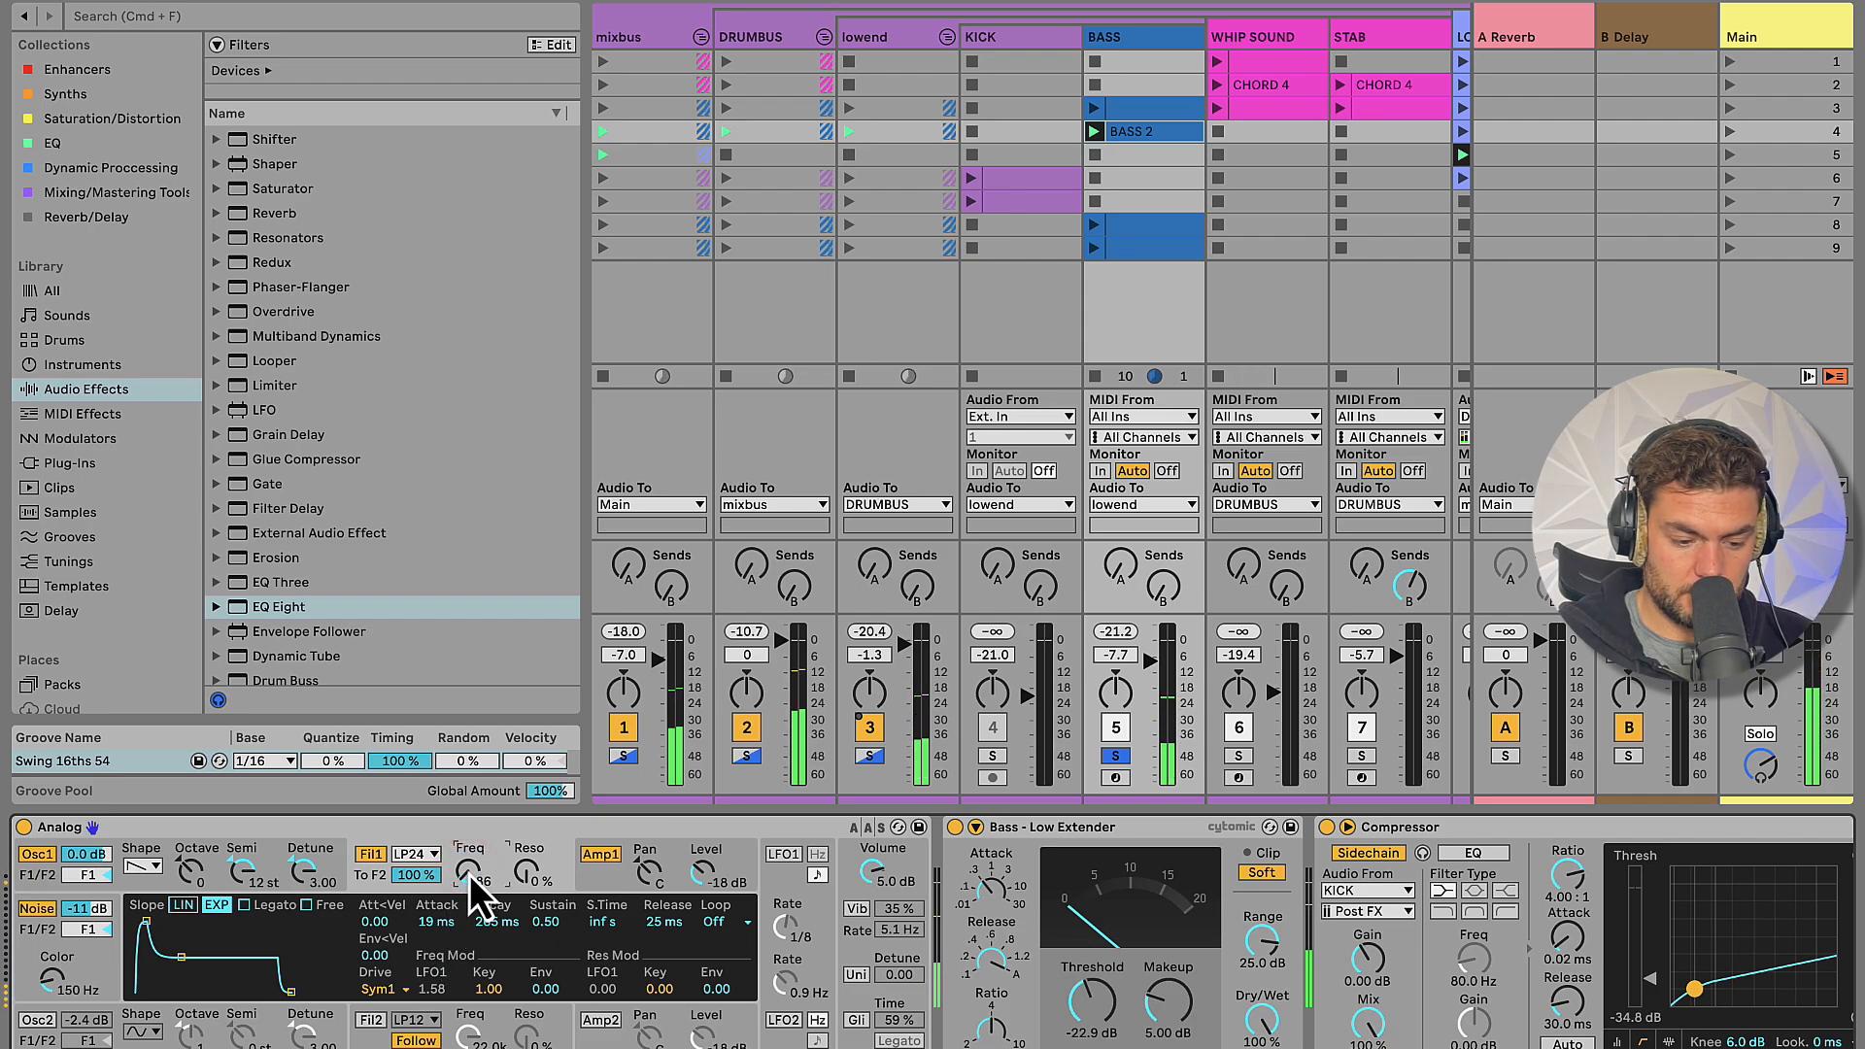
{"action": "key", "text": "super+z"}
{"action": "key", "text": "super+z"}
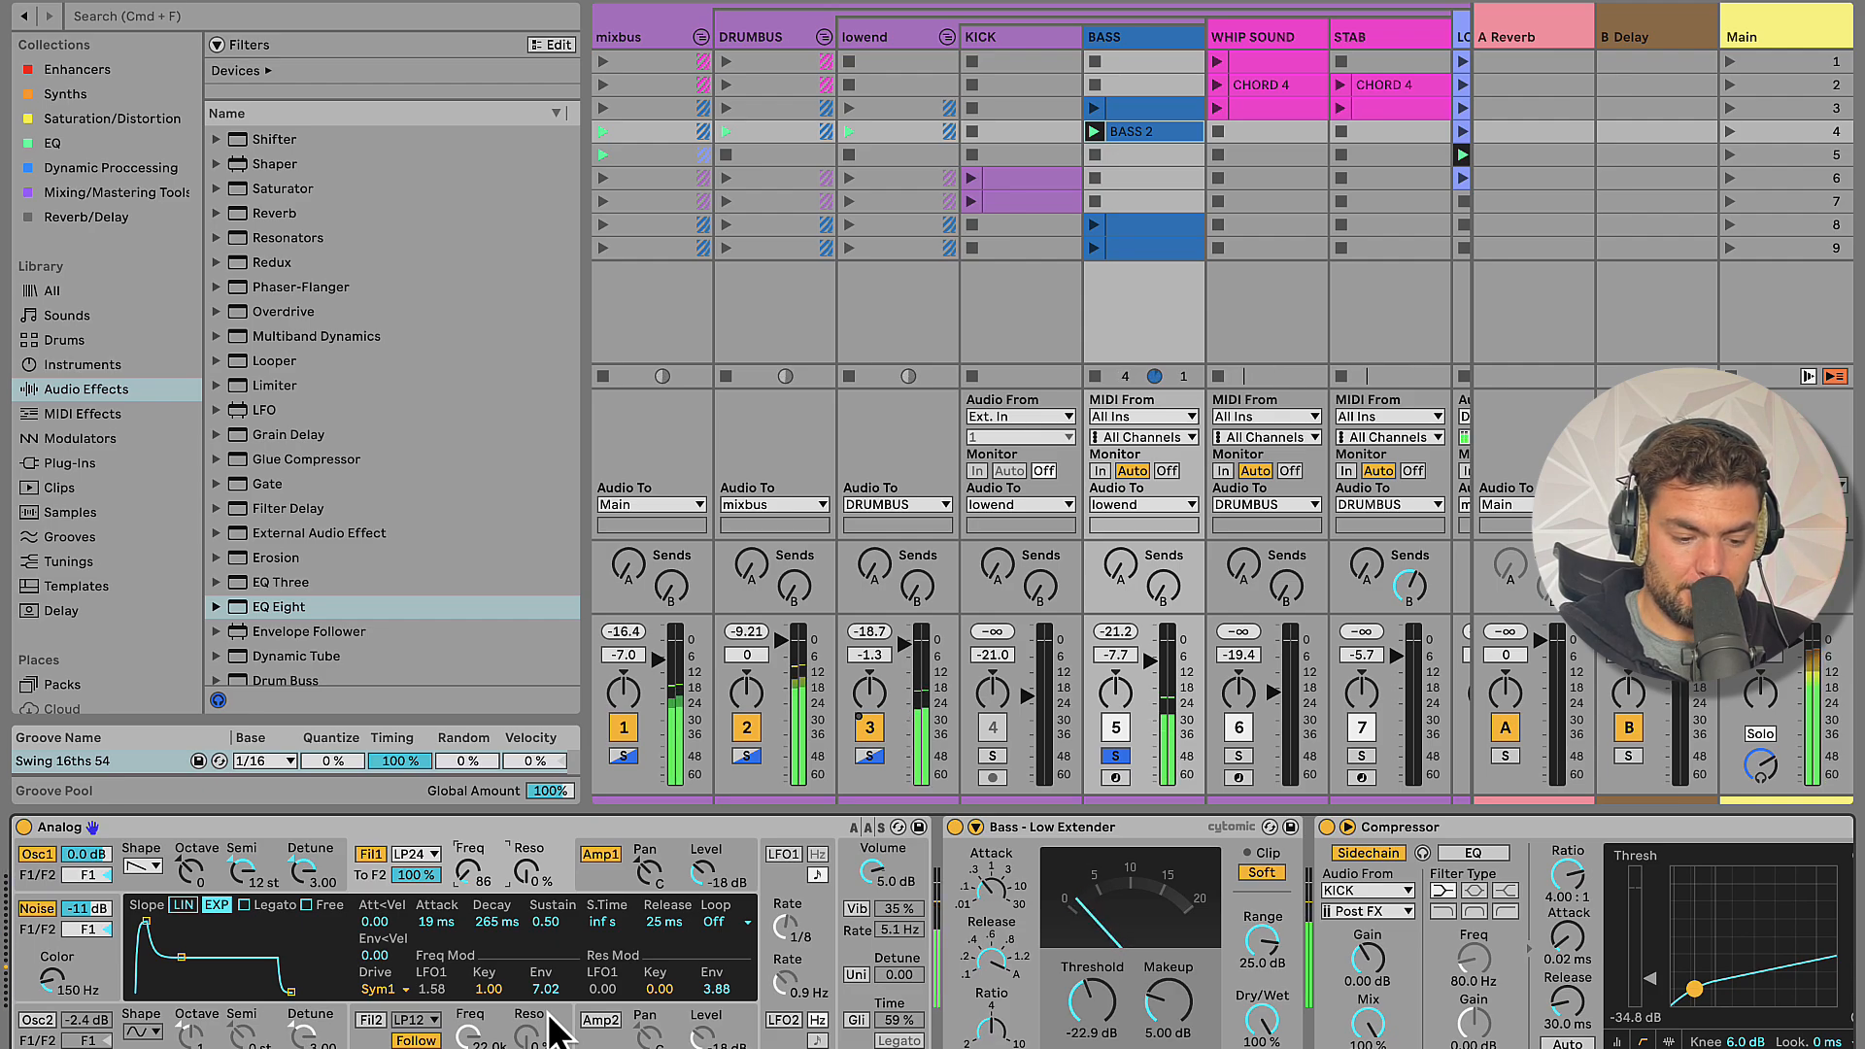
Turn Analog's noise generator off and back on to compare the bass sound
{"action": "left_click", "coordinate": [37, 908]}
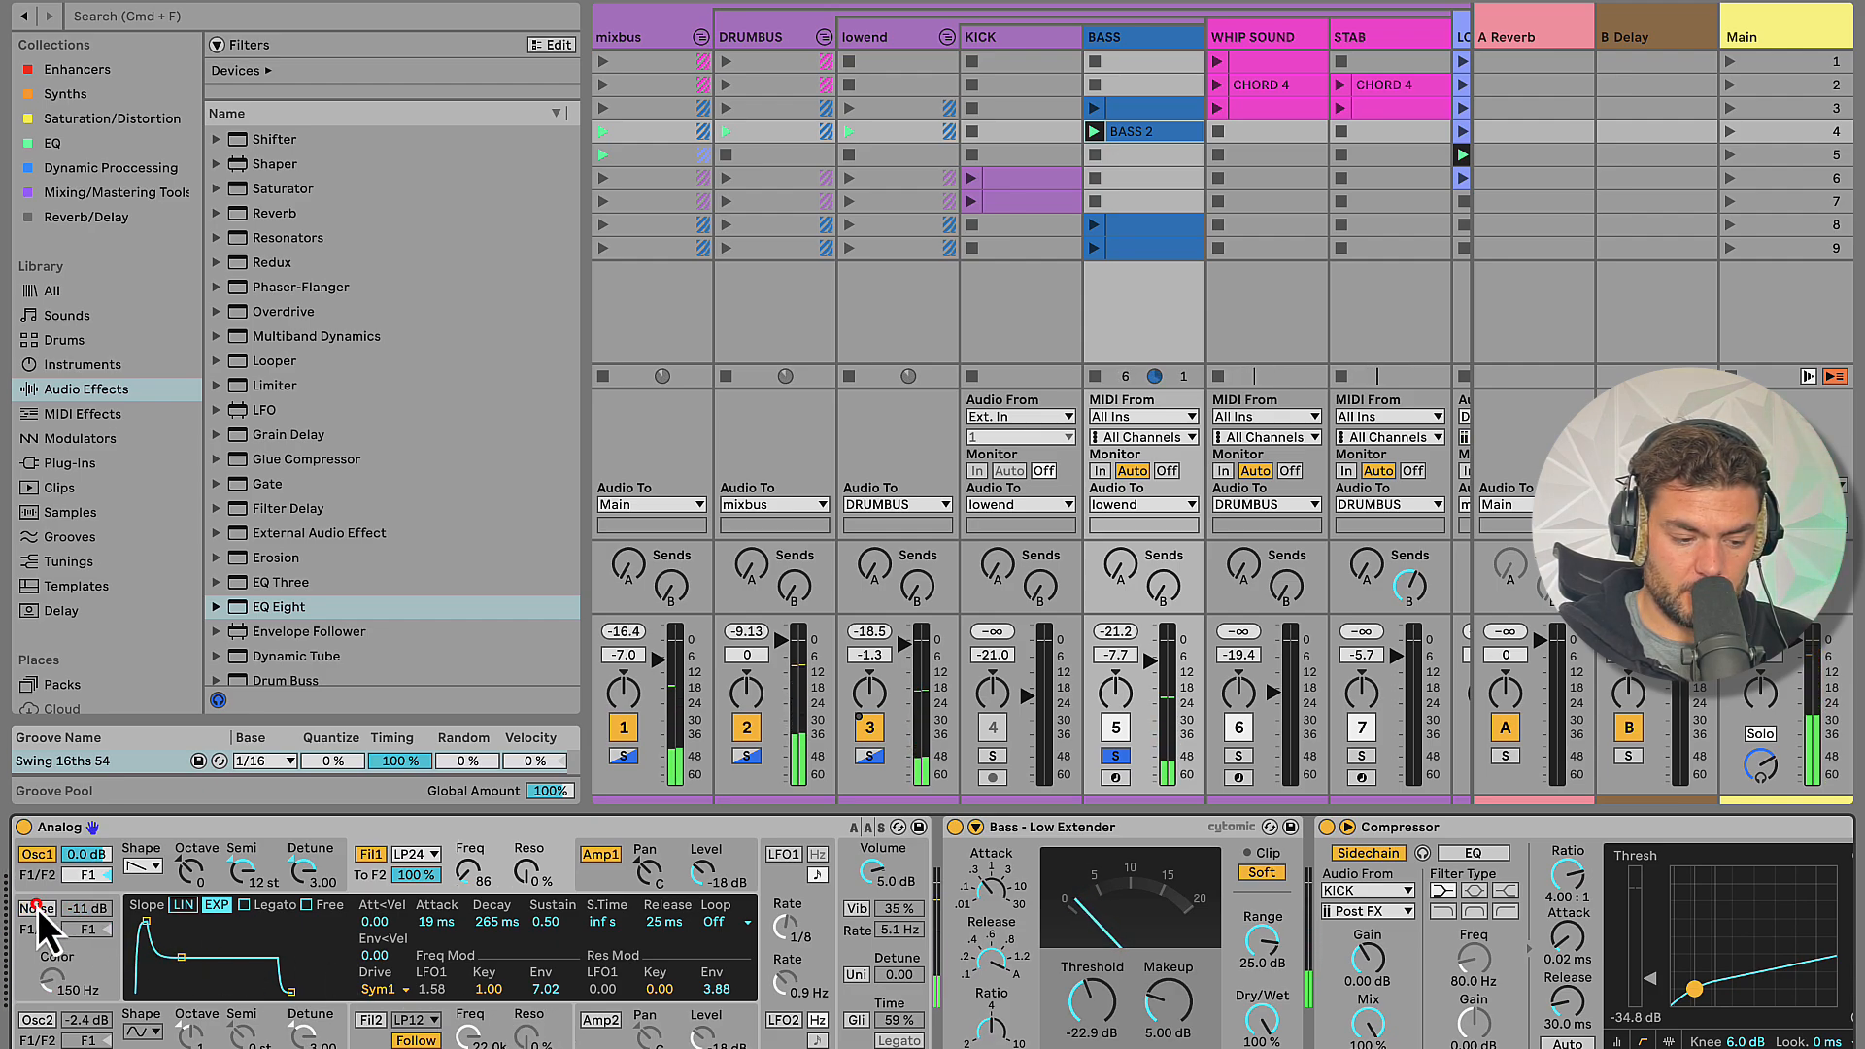
{"action": "left_click", "coordinate": [37, 908]}
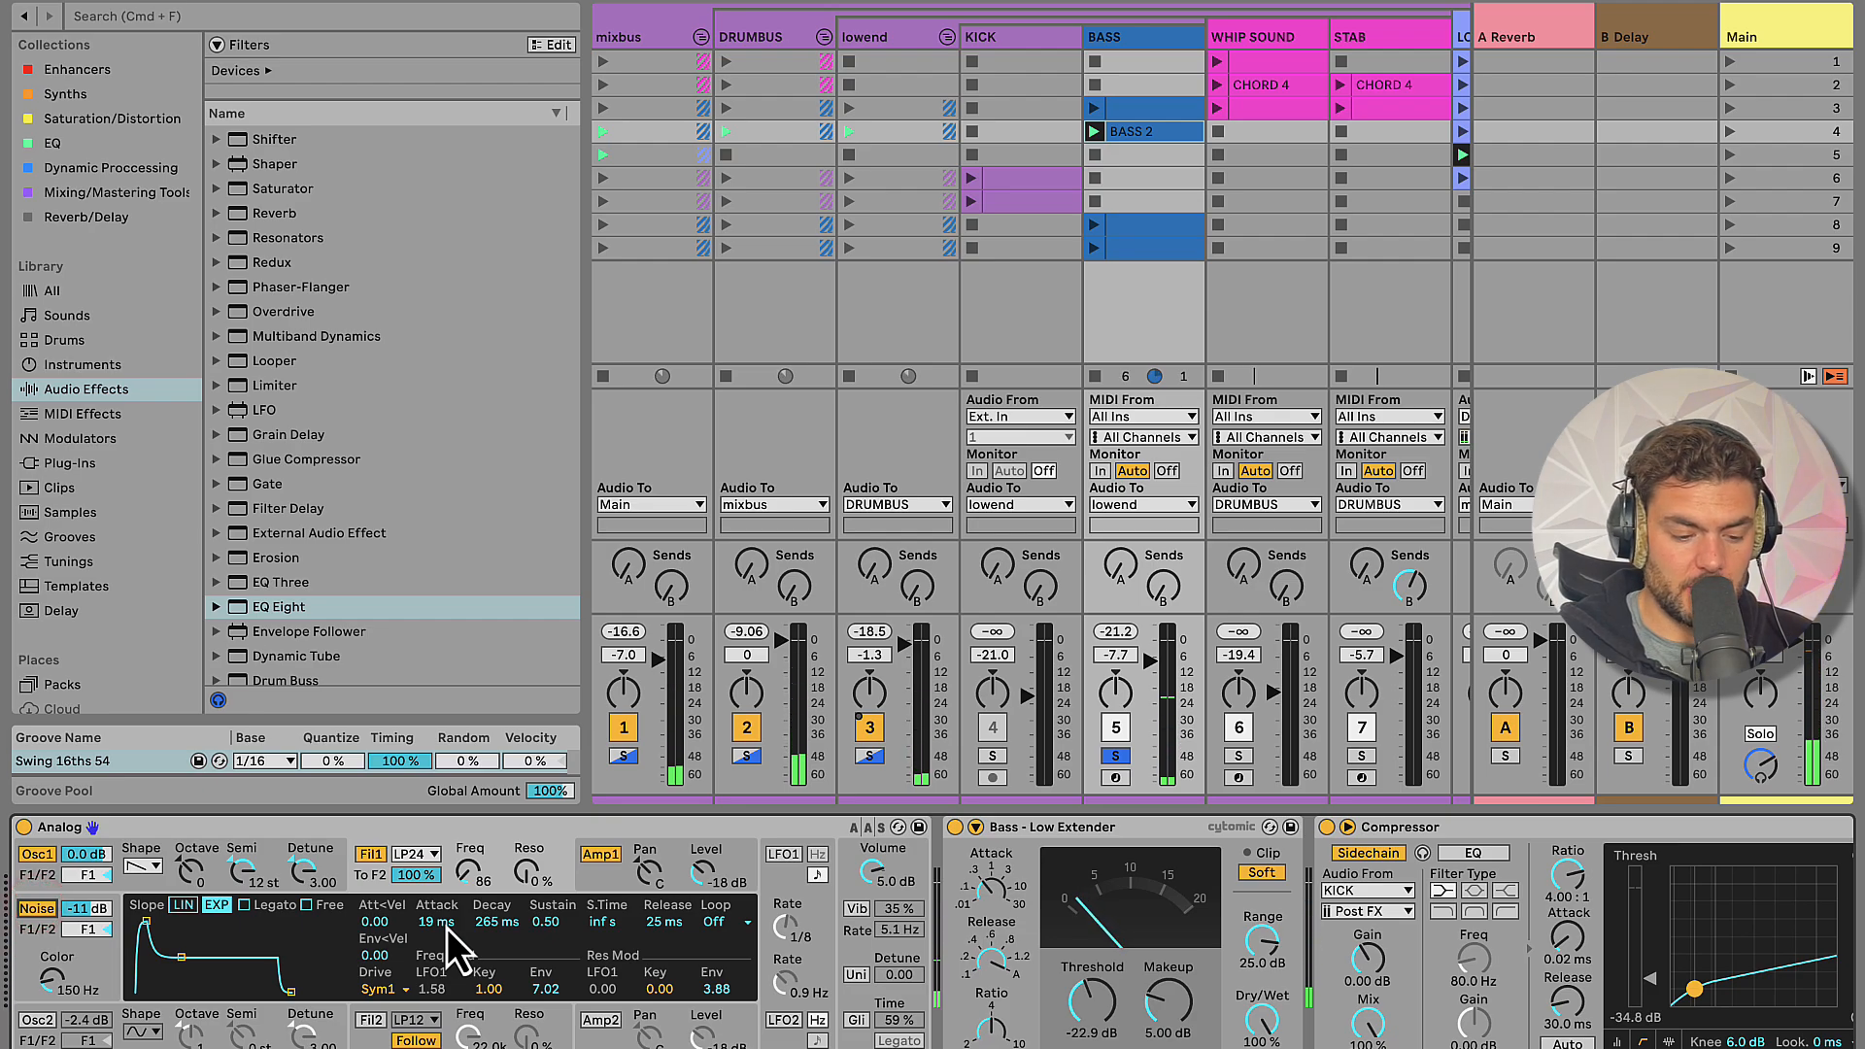
Audition a change to the decay of Analog's filter 1 envelope and undo it
{"action": "left_click", "coordinate": [479, 928]}
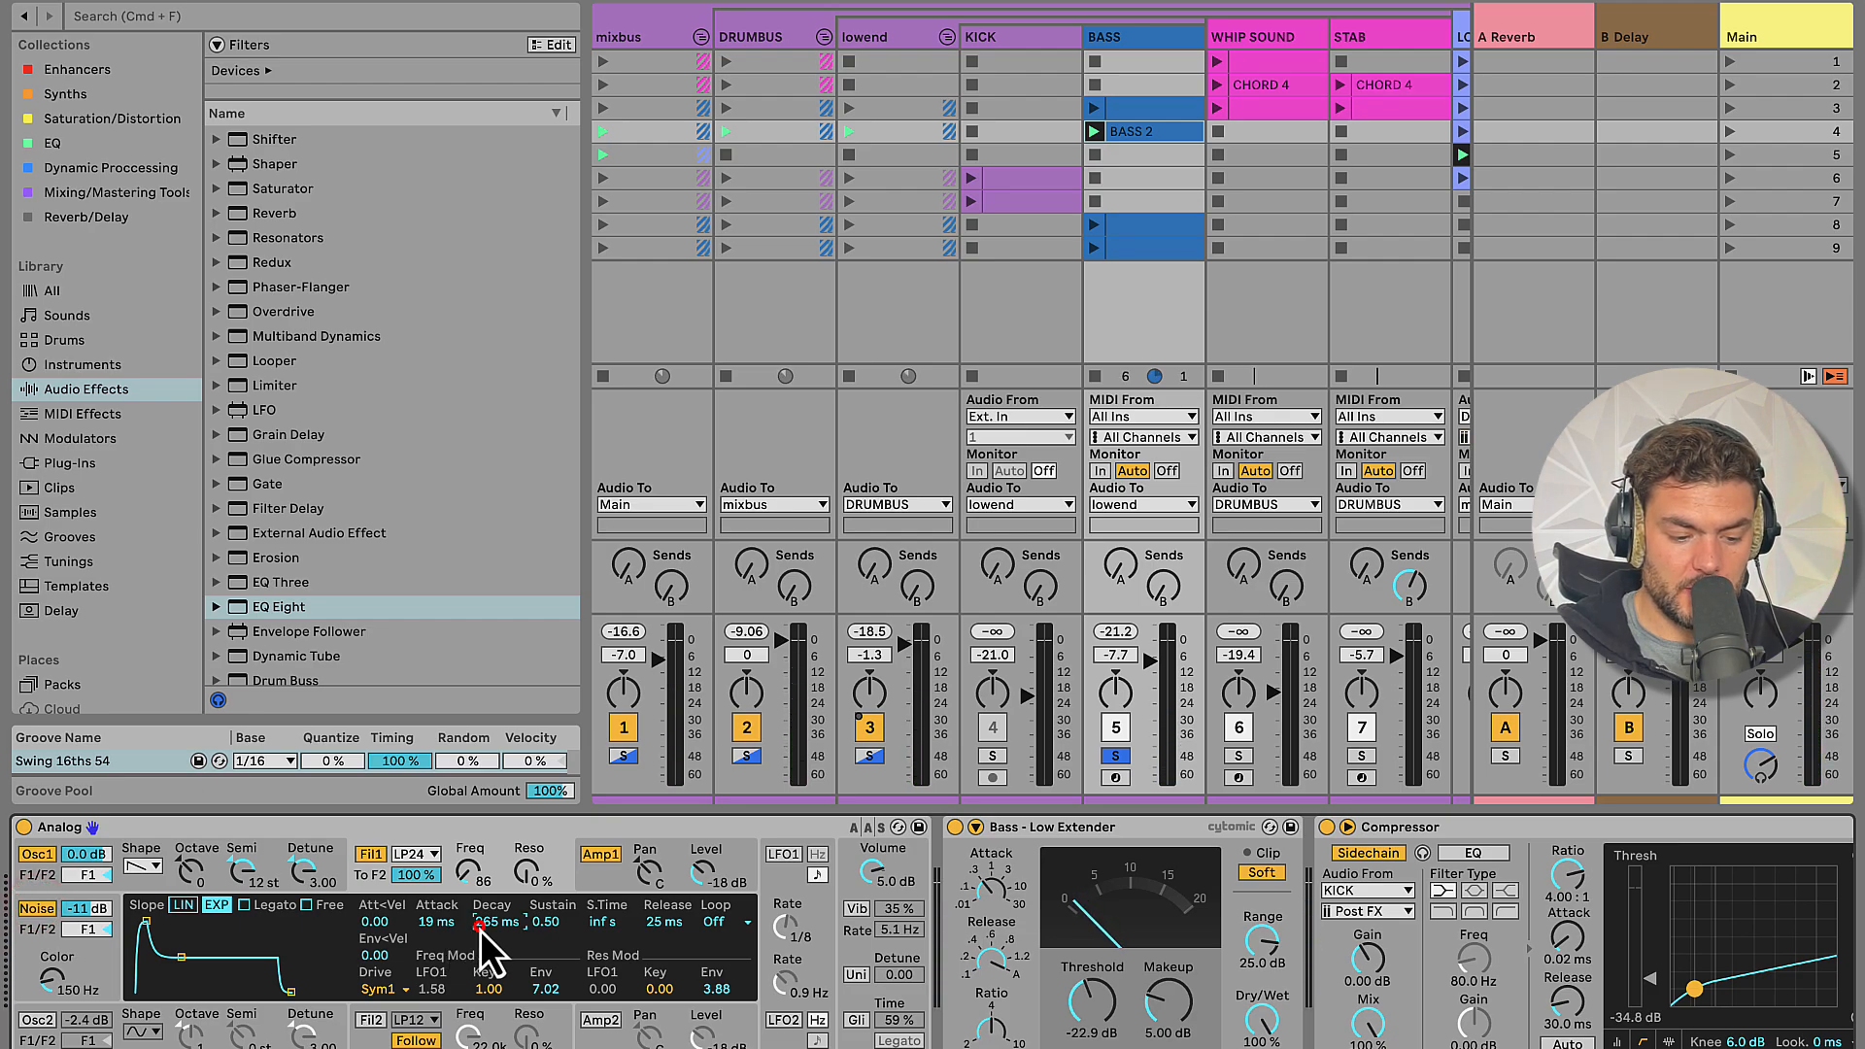
{"action": "left_click_drag", "start_coordinate": [480, 931], "coordinate": [482, 929]}
{"action": "key", "text": "super+z"}
{"action": "key", "text": "space"}
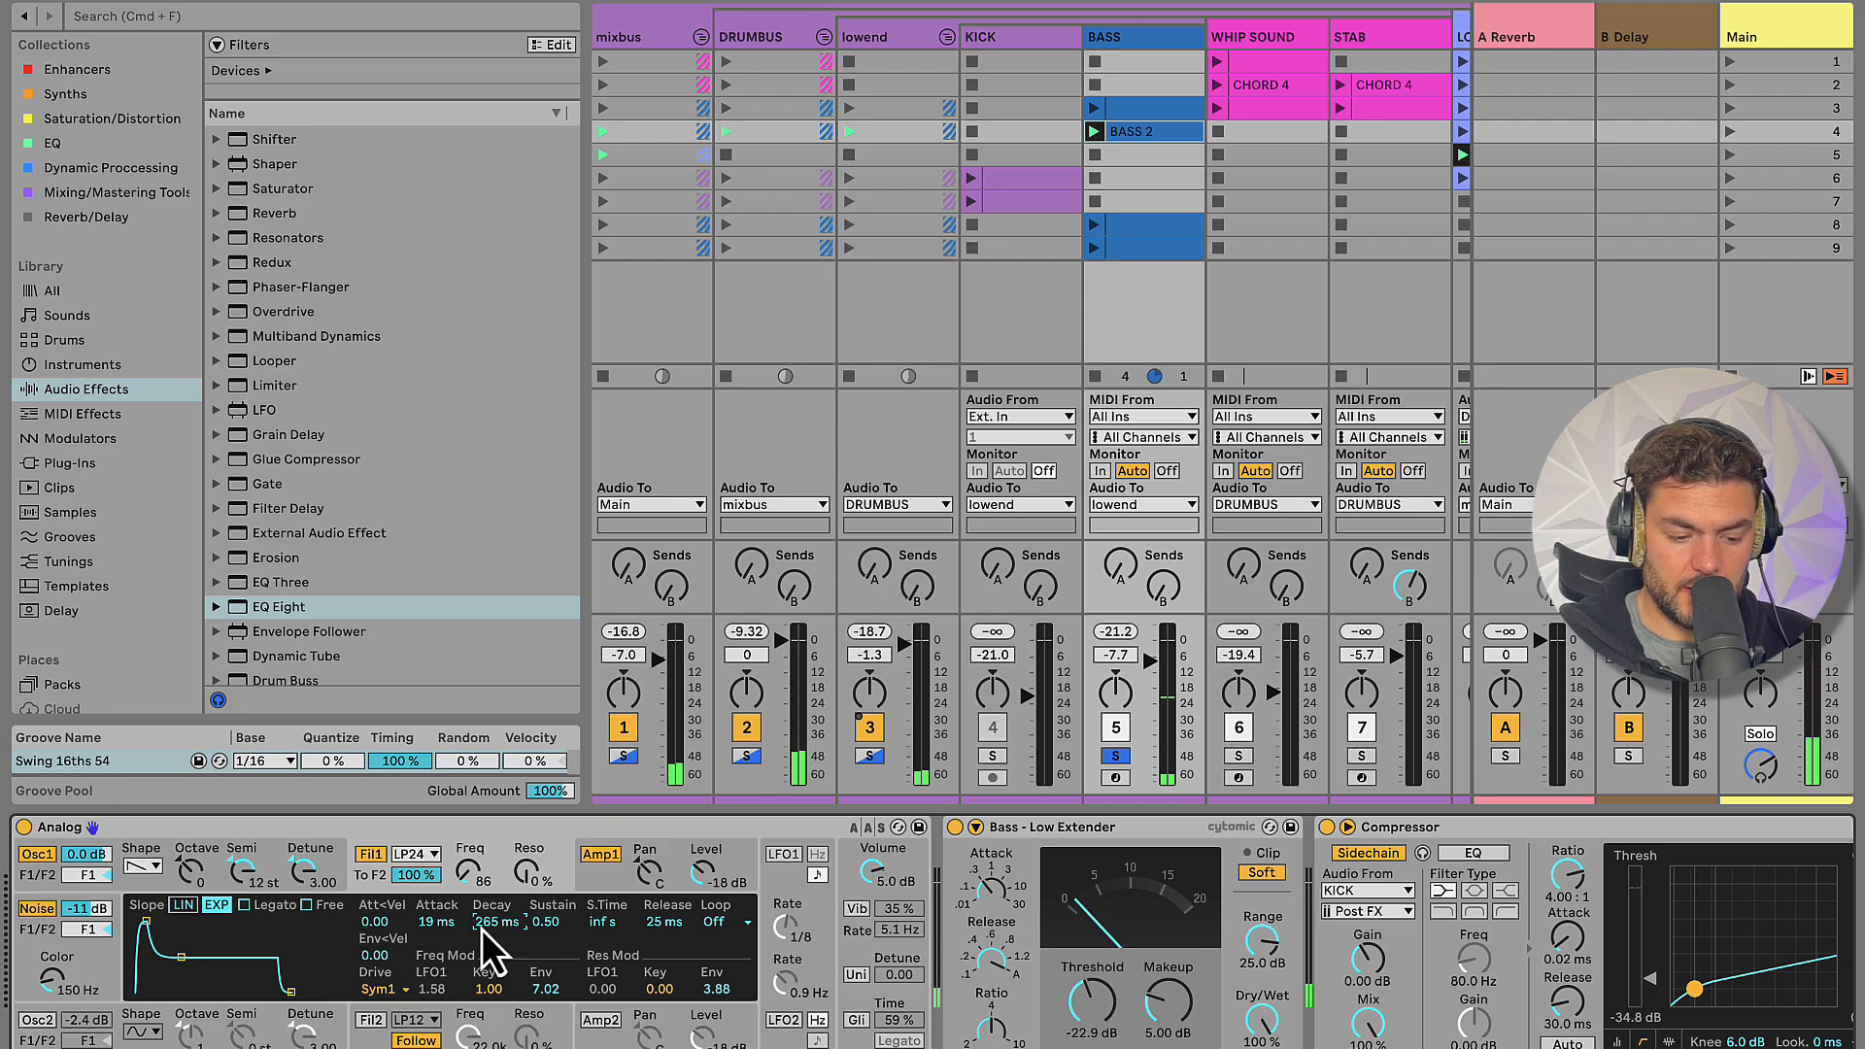
Audition Analog's filter 1 frequency raised to 201 and return it to 86
{"action": "left_click_drag", "start_coordinate": [468, 882], "coordinate": [468, 886]}
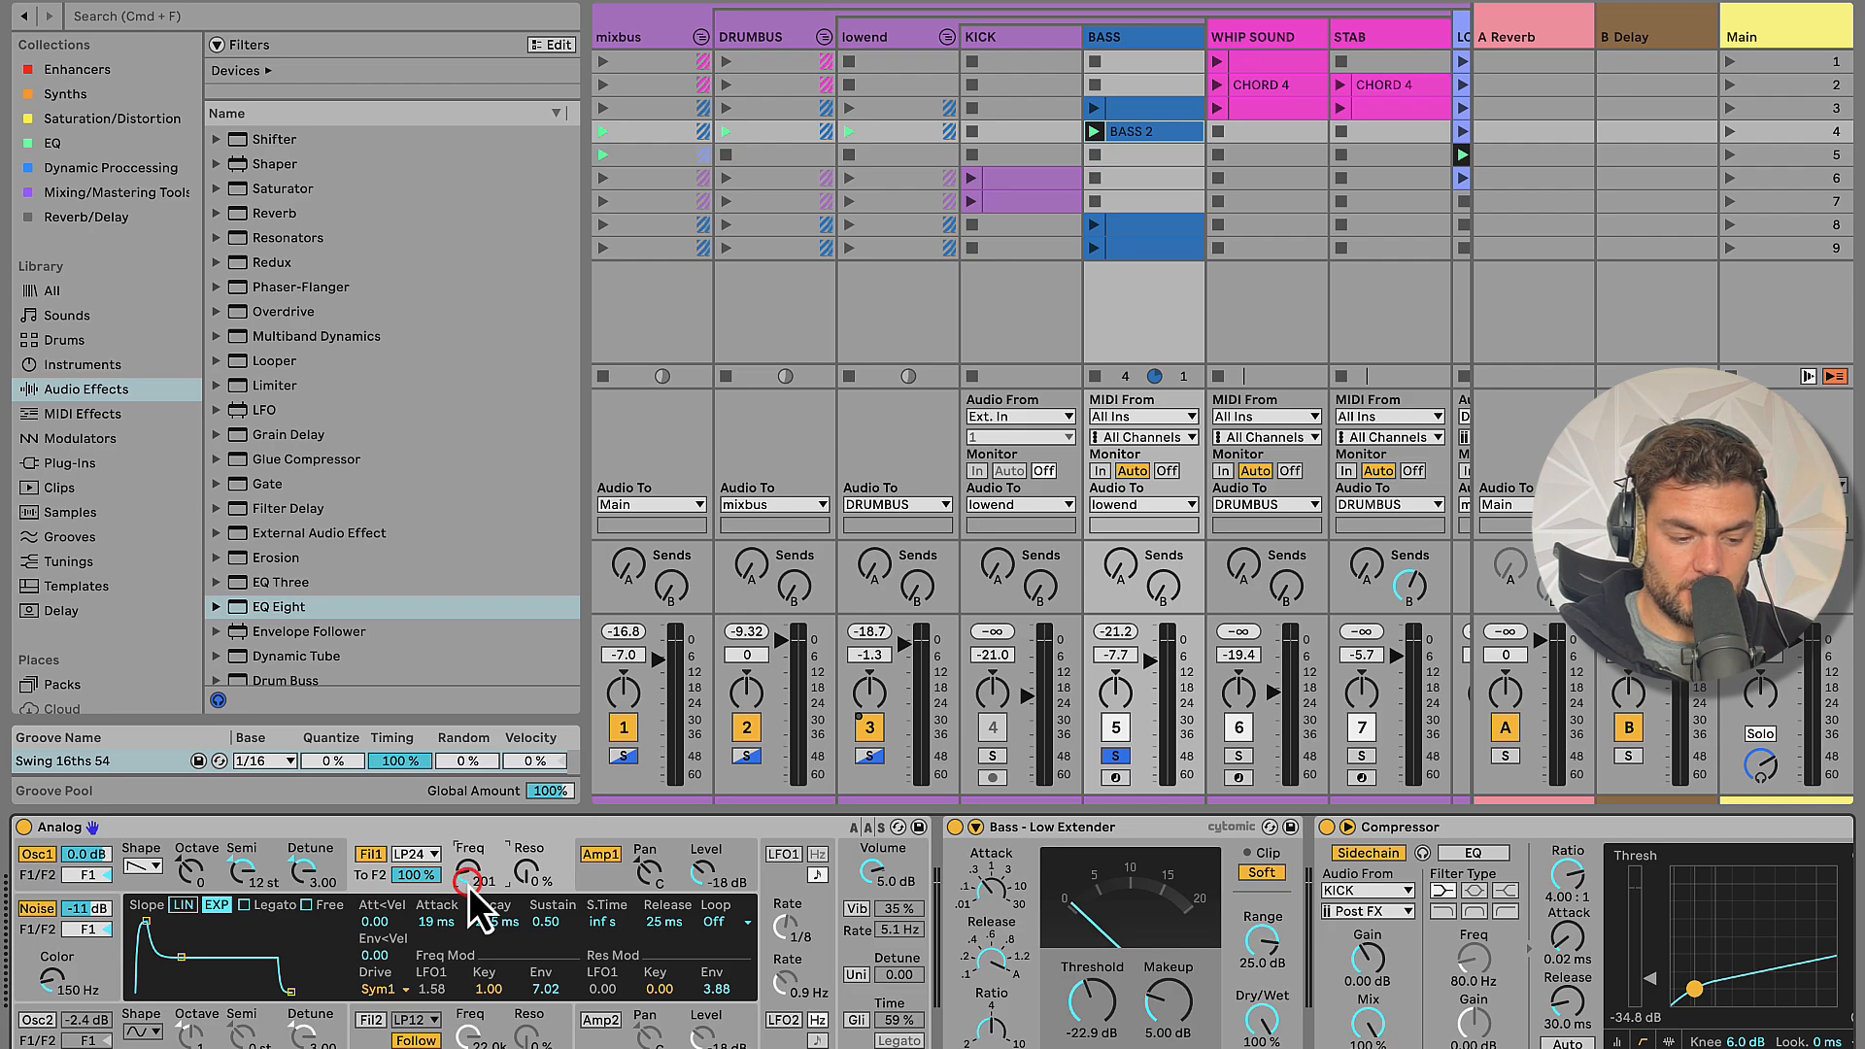
{"action": "key", "text": "space"}
{"action": "left_click_drag", "start_coordinate": [469, 886], "coordinate": [468, 886]}
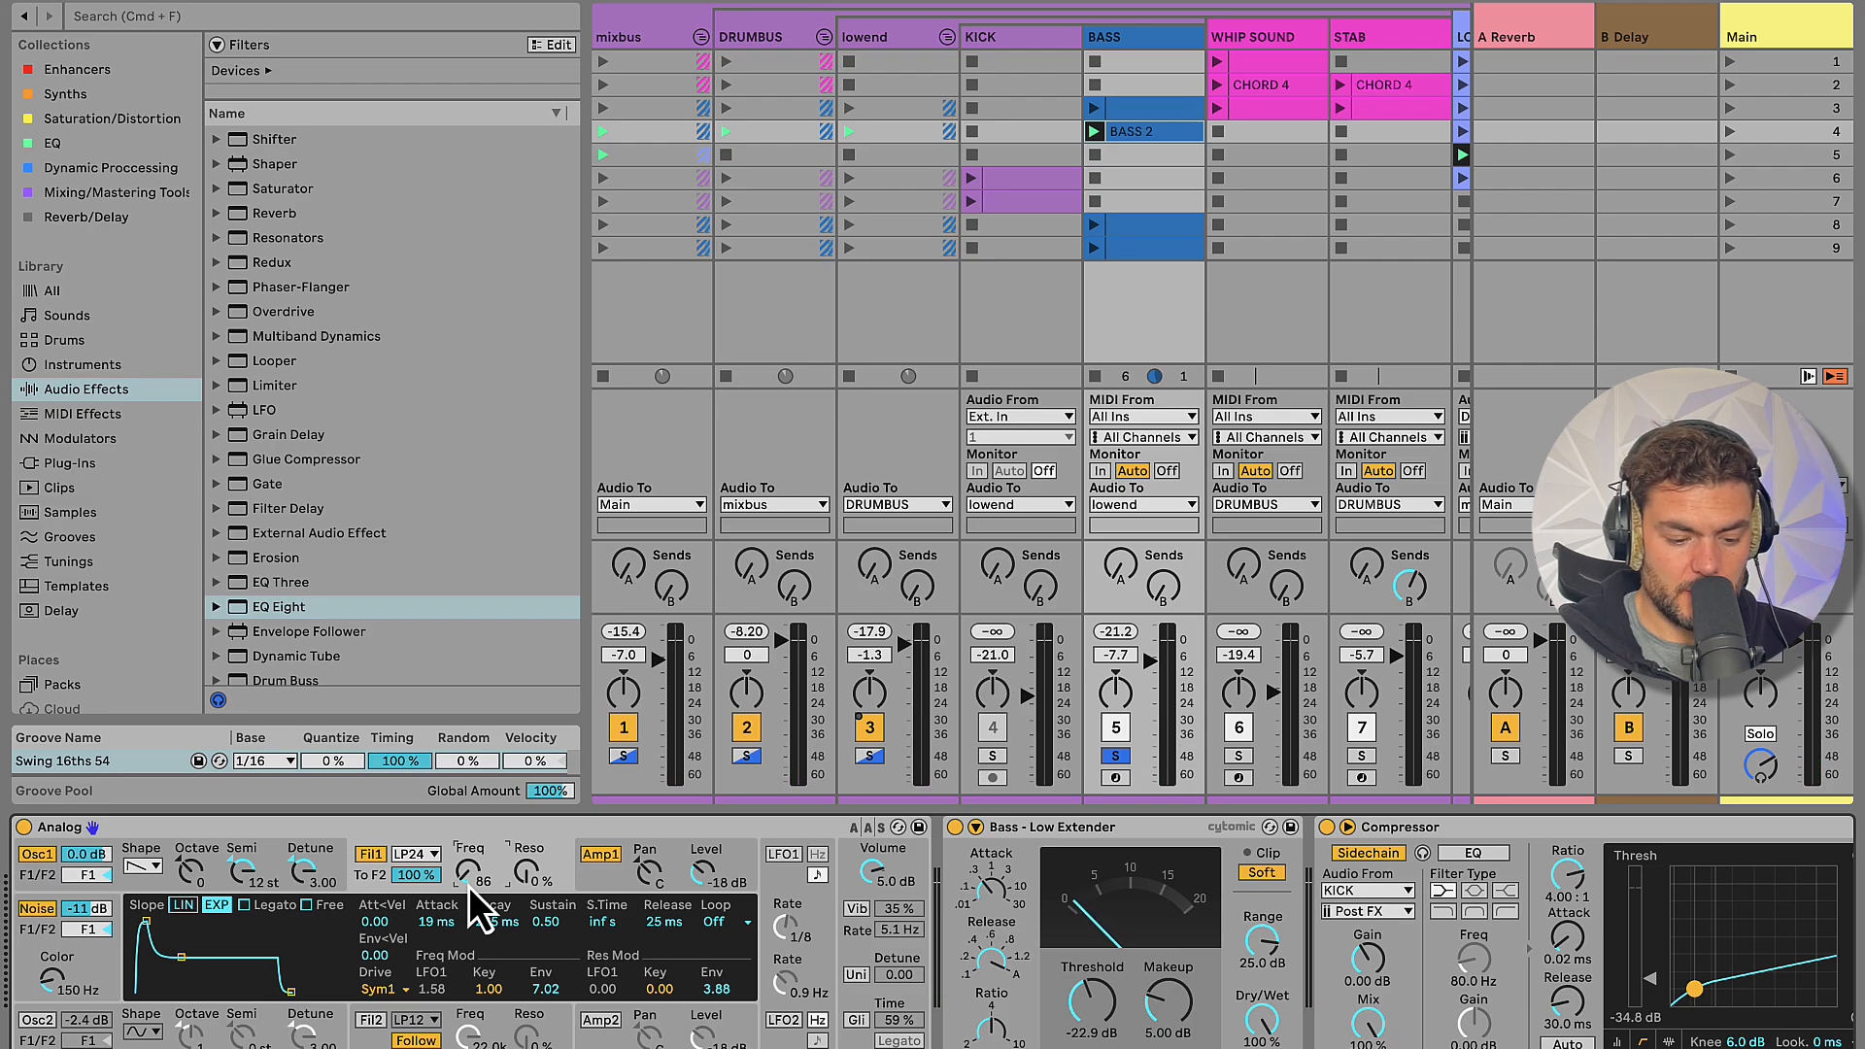
Examine the Bass - Low Extender device and the KICK-sidechained Compressor in the BASS track's effects chain
{"action": "scroll", "coordinate": [468, 886], "scroll_direction": "right", "scroll_amount": 5}
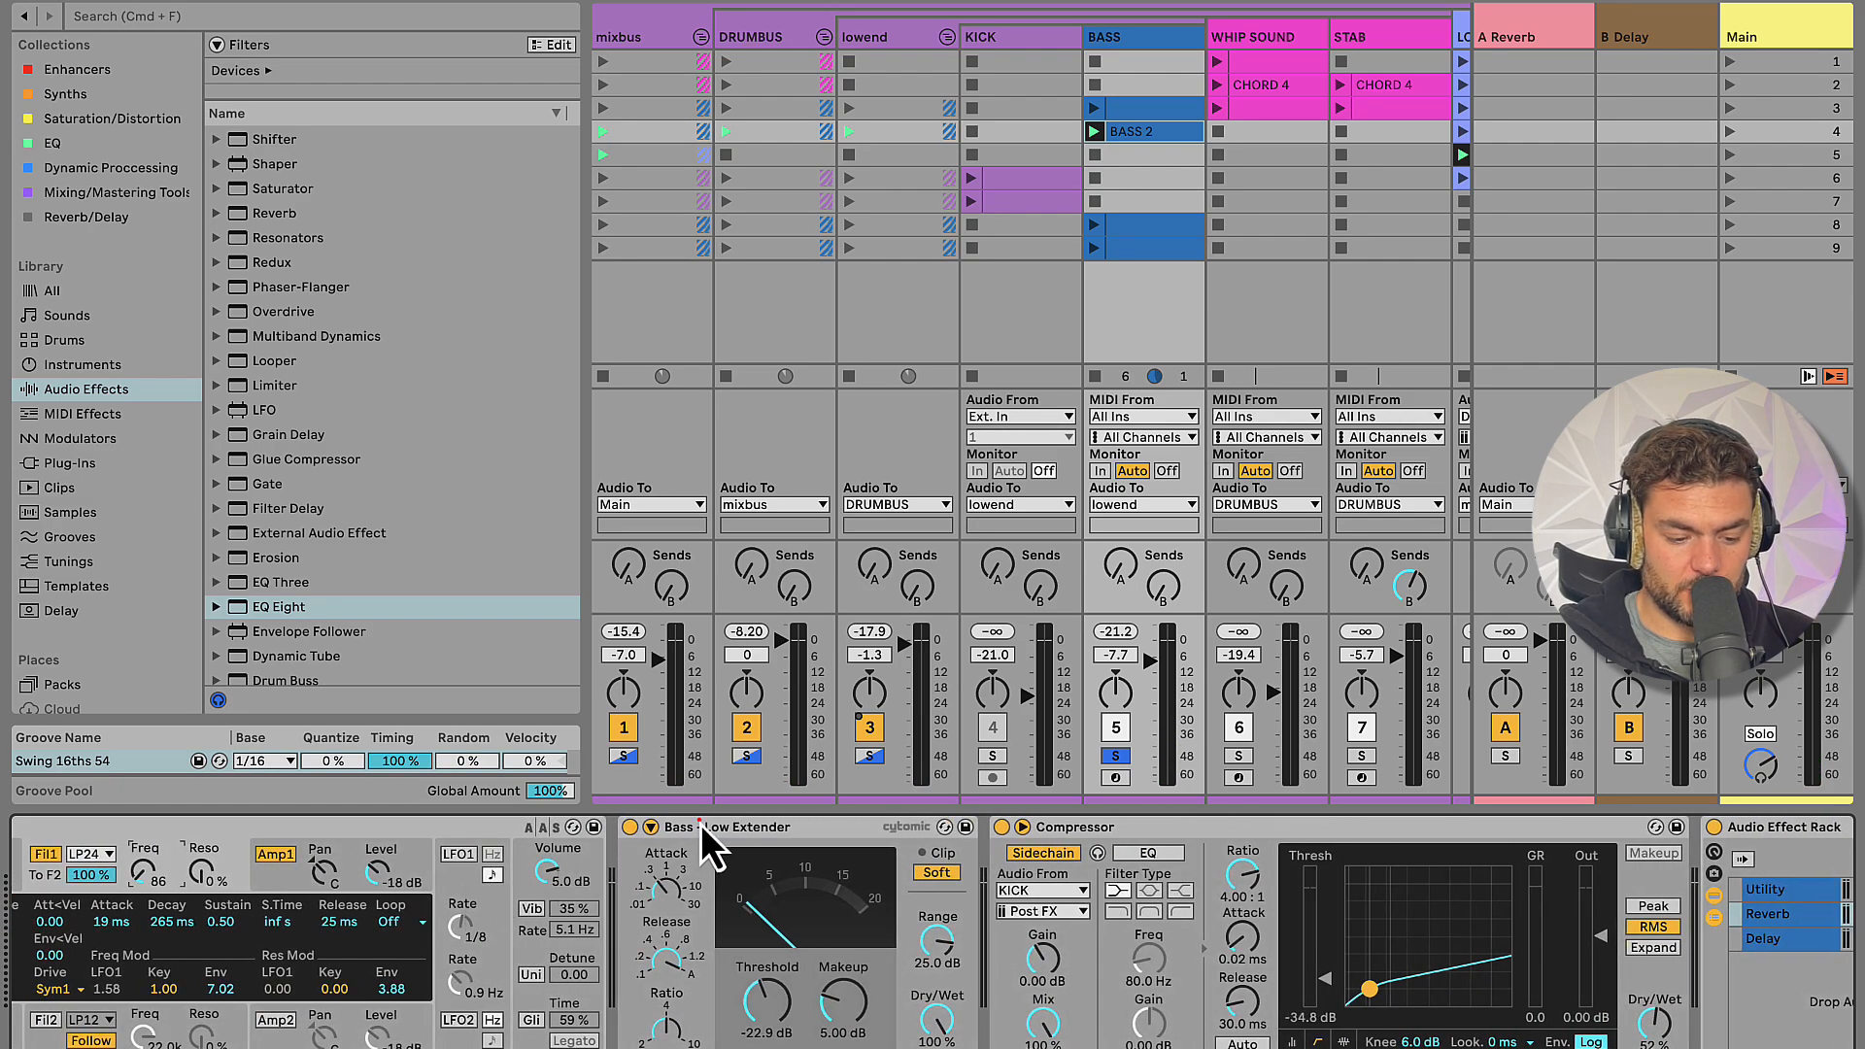
{"action": "left_click", "coordinate": [701, 824]}
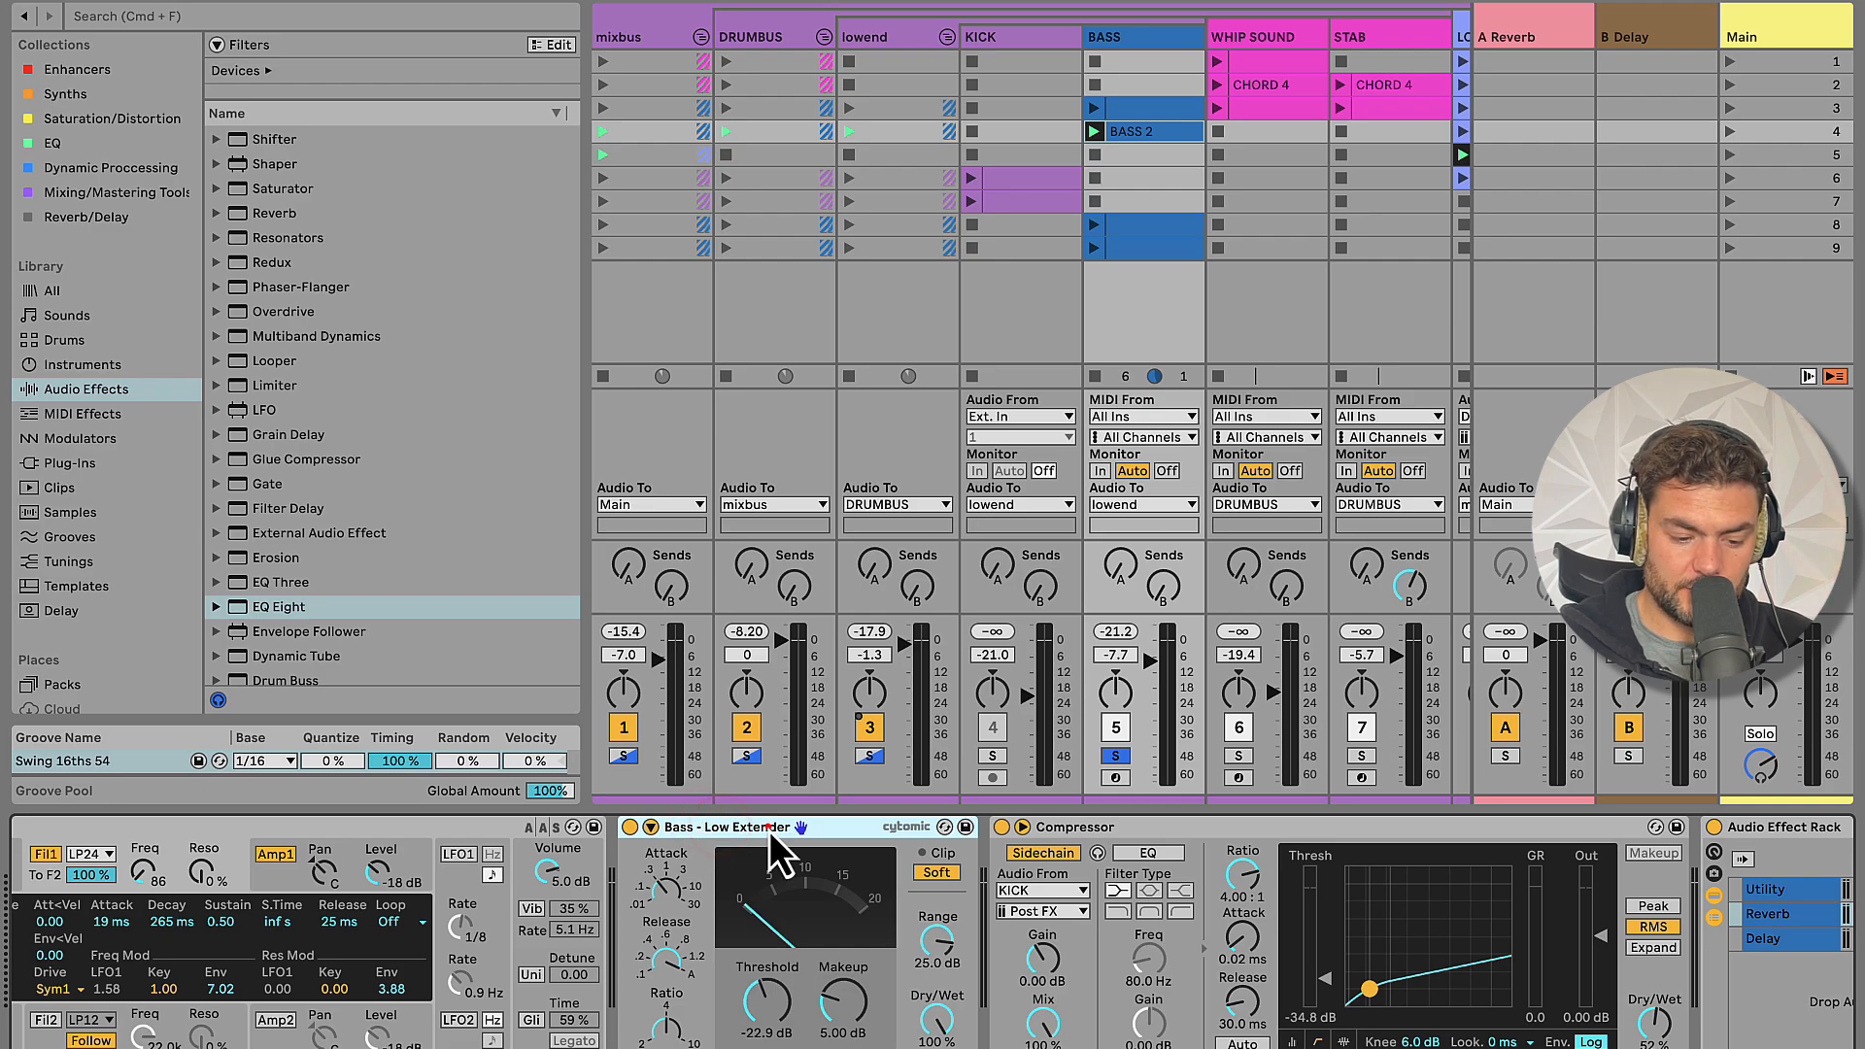
{"action": "scroll", "coordinate": [777, 831], "scroll_direction": "right", "scroll_amount": 4}
{"action": "left_click", "coordinate": [802, 831]}
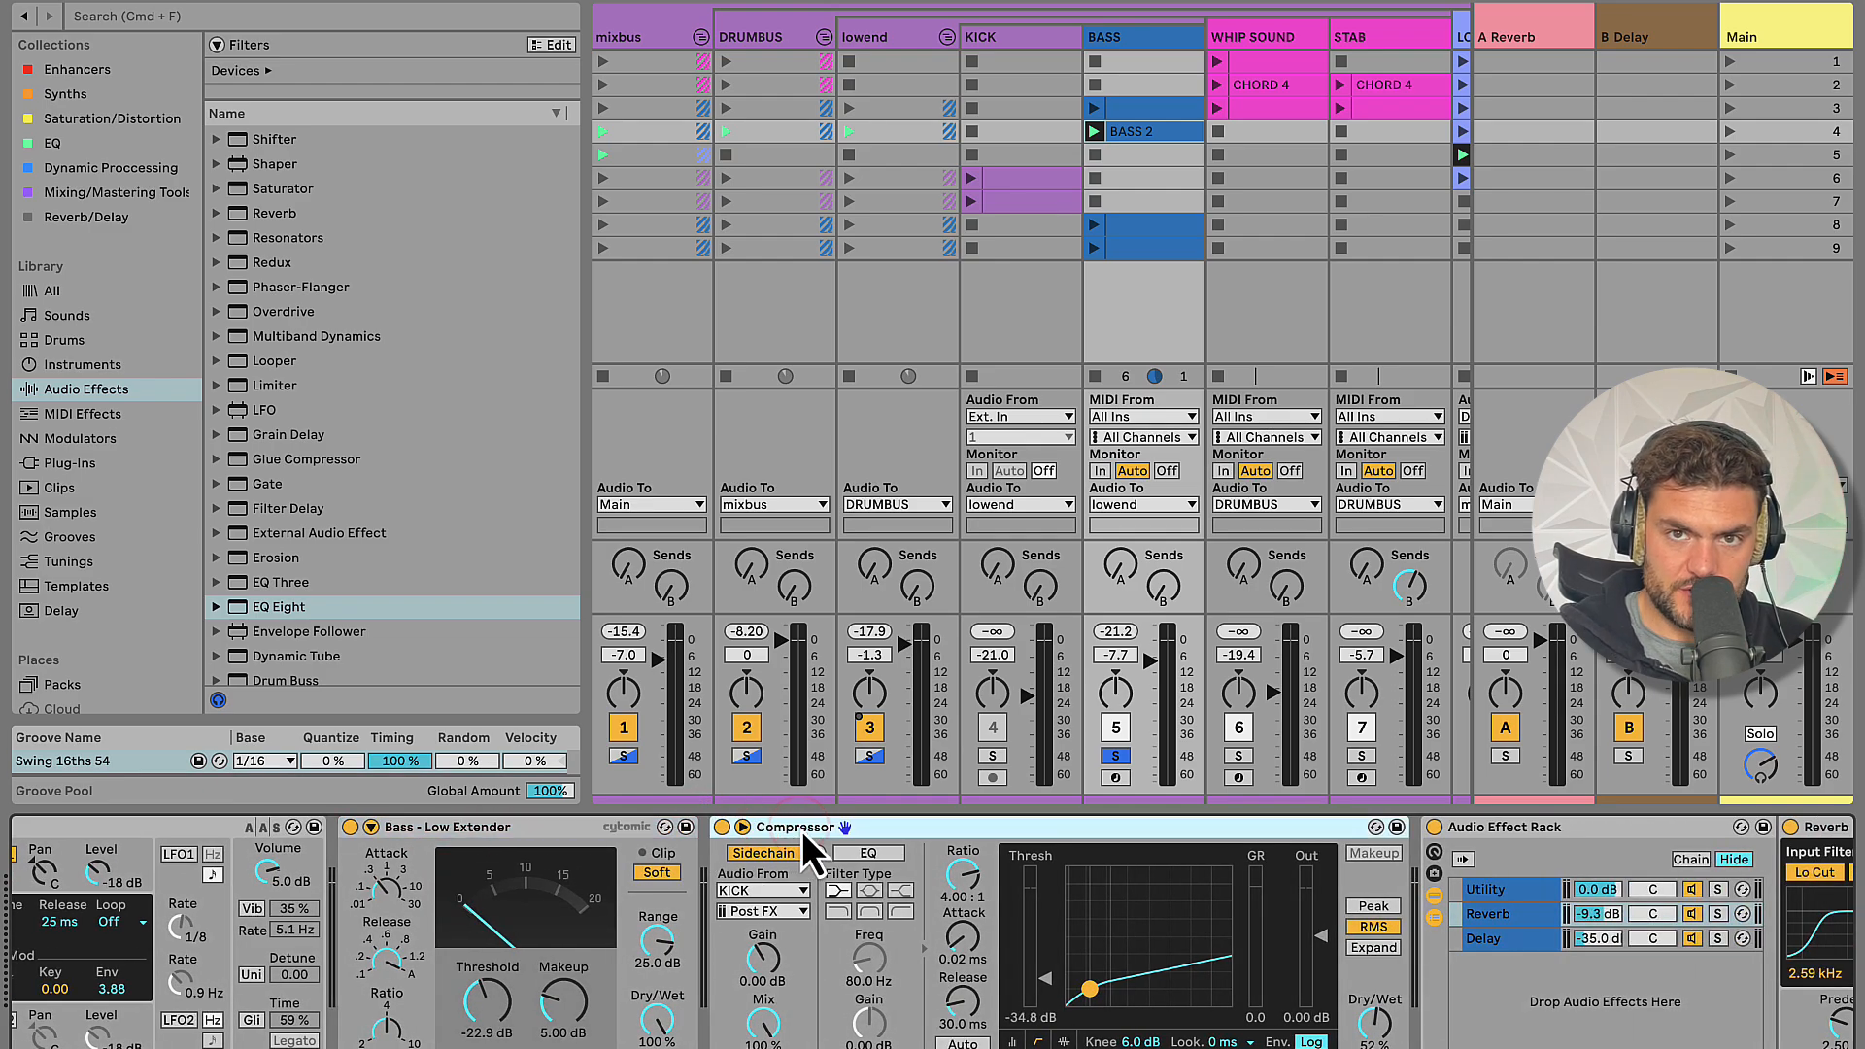
Examine the BASS track's Audio Effect Rack, including its Reverb and Delay chains
{"action": "scroll", "coordinate": [876, 931], "scroll_direction": "right", "scroll_amount": 13}
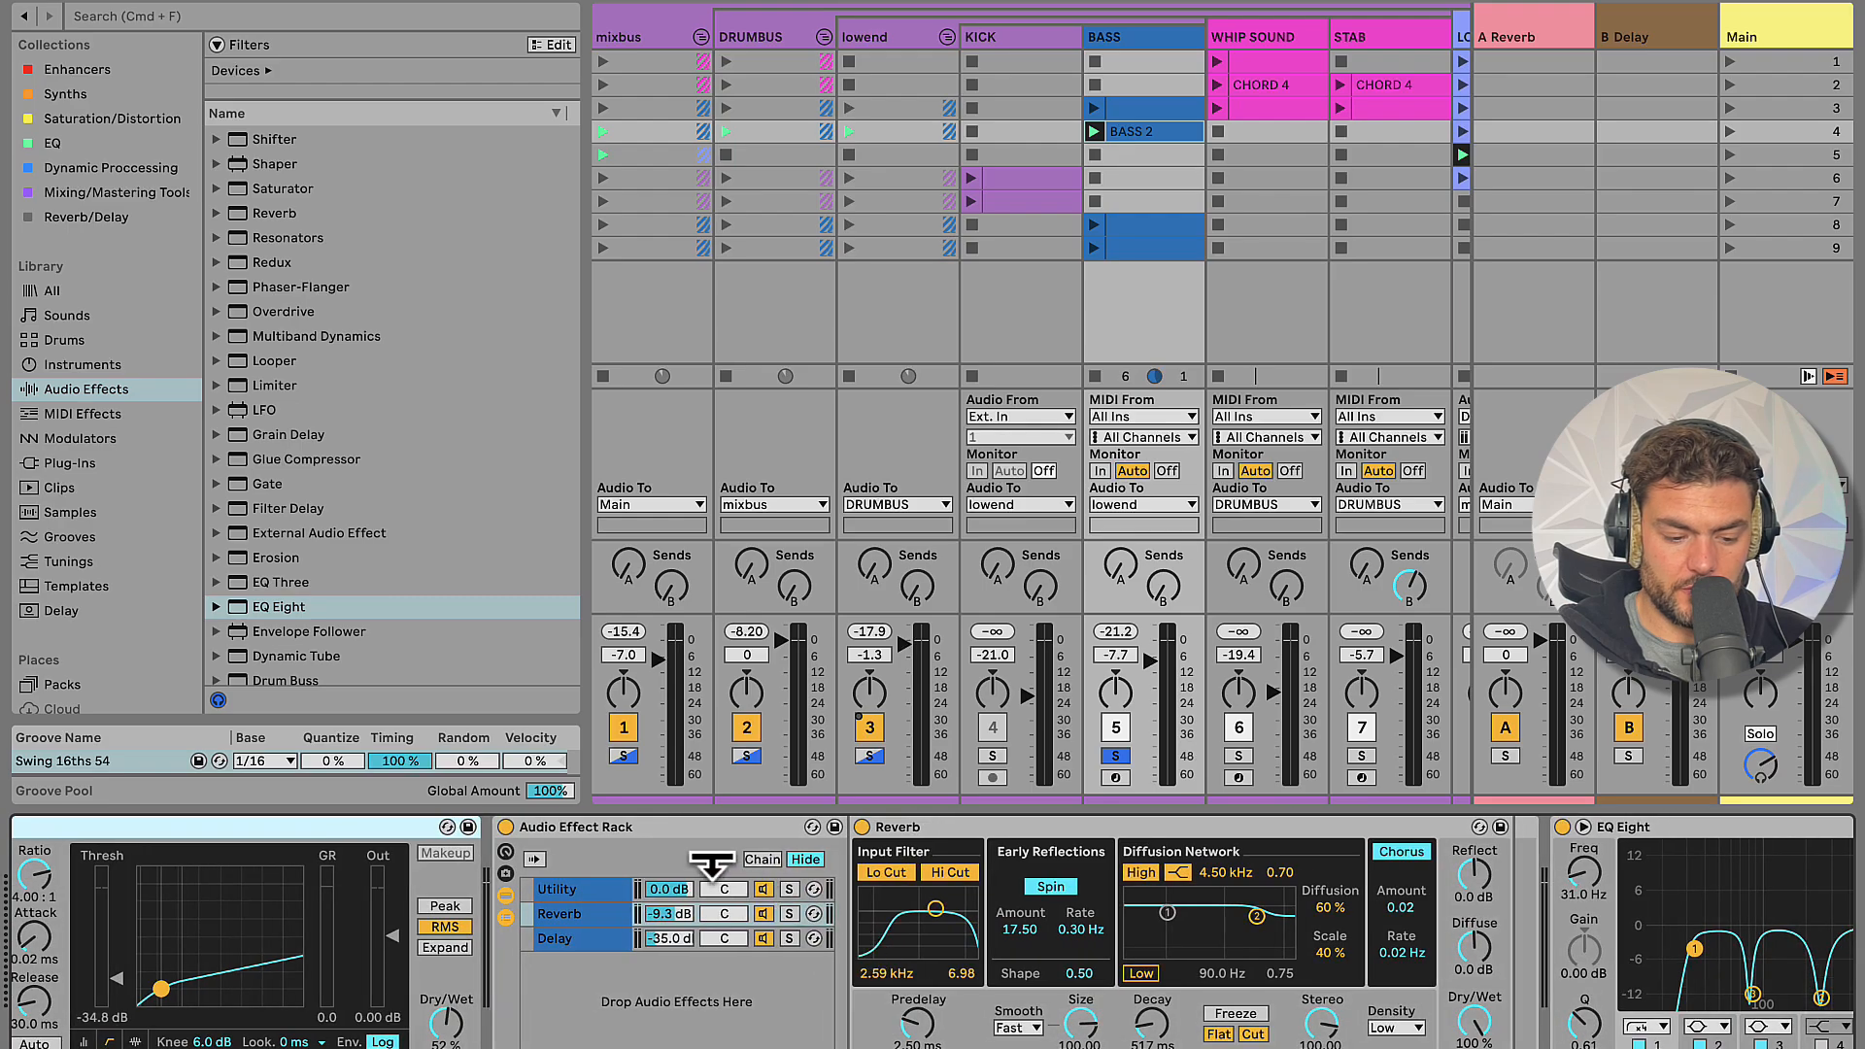
{"action": "left_click", "coordinate": [641, 827]}
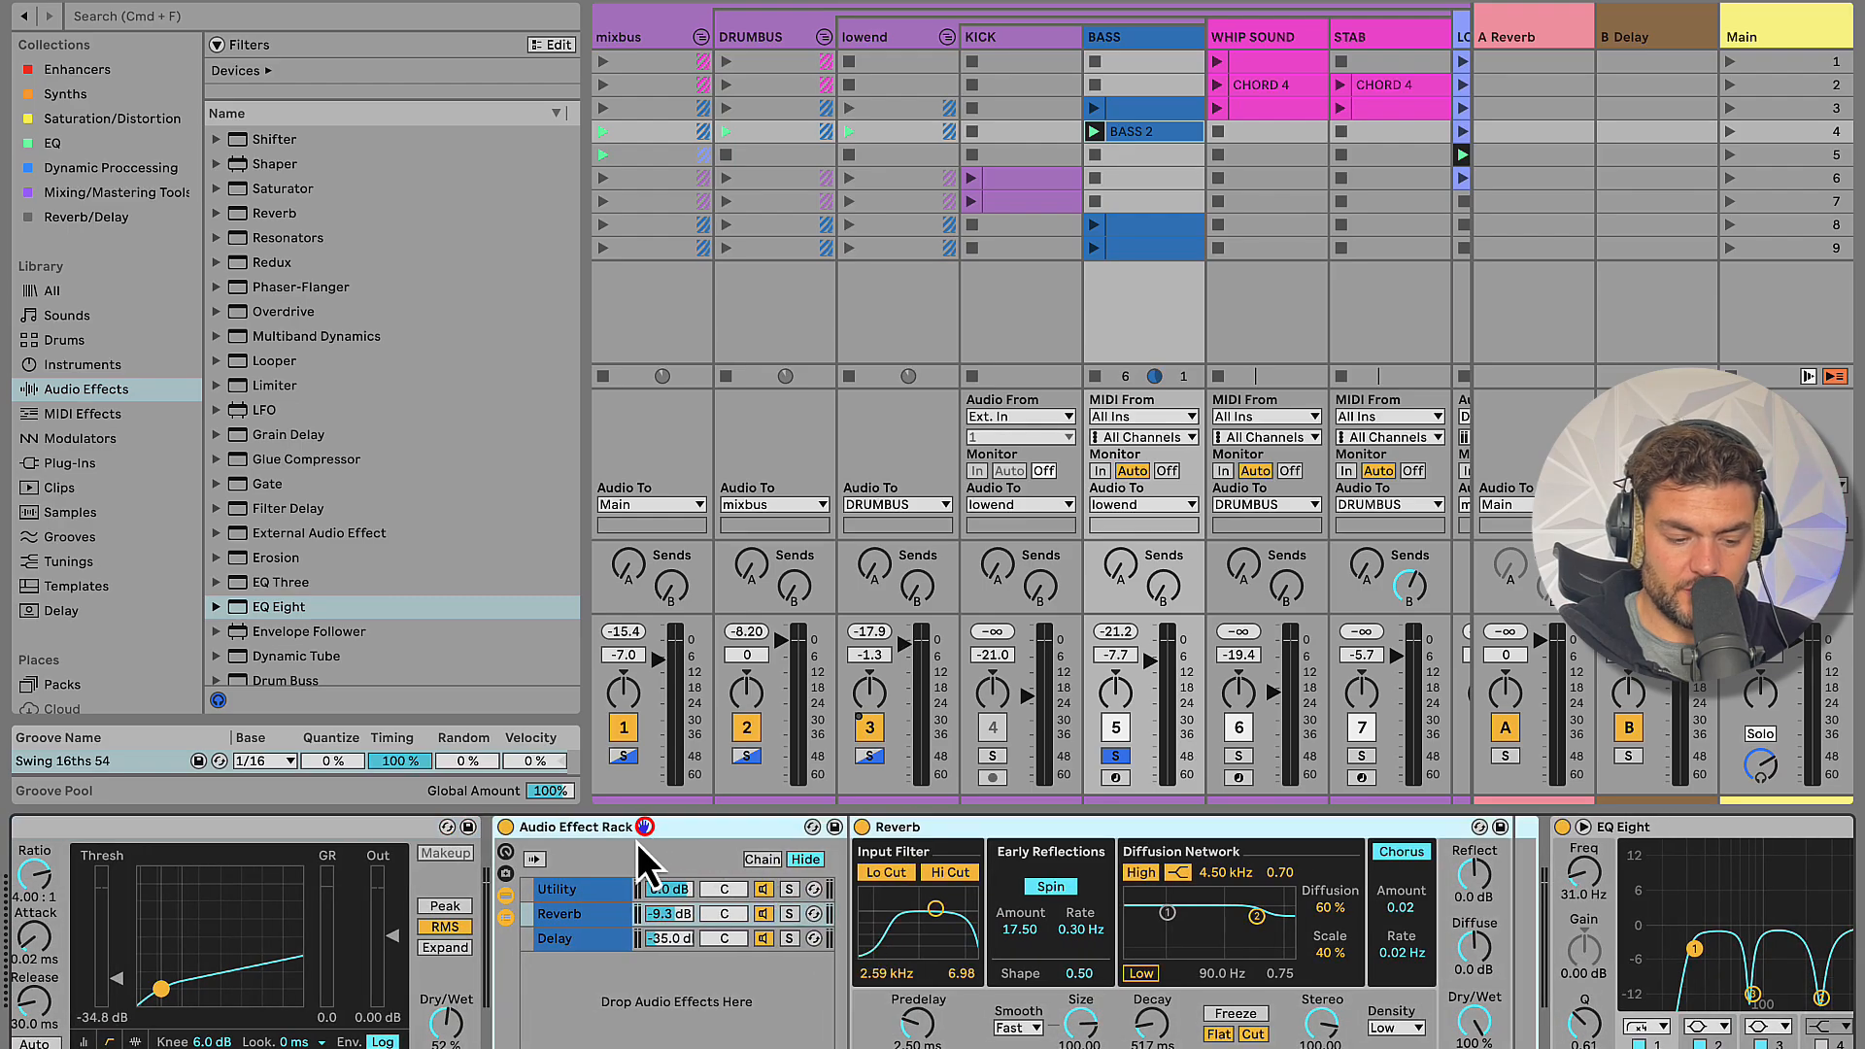
{"action": "left_click", "coordinate": [579, 945]}
{"action": "left_click", "coordinate": [581, 916]}
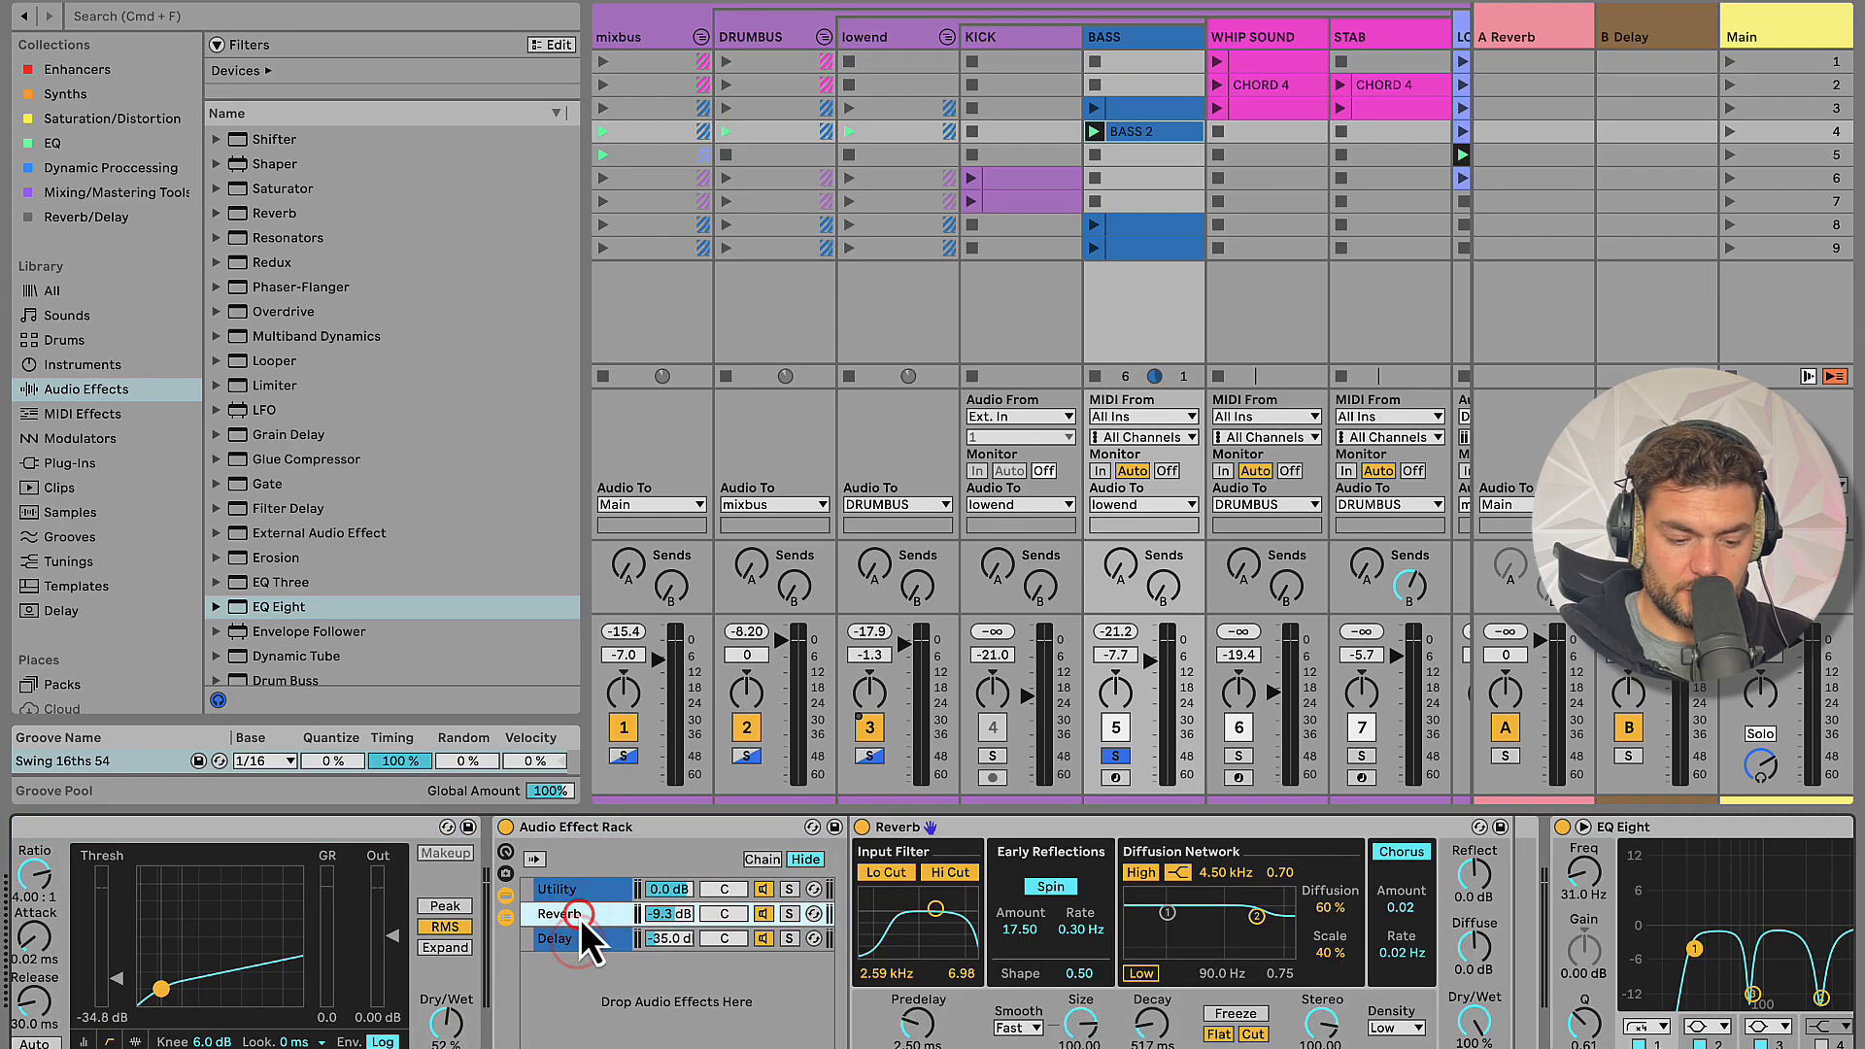
{"action": "left_click", "coordinate": [578, 944]}
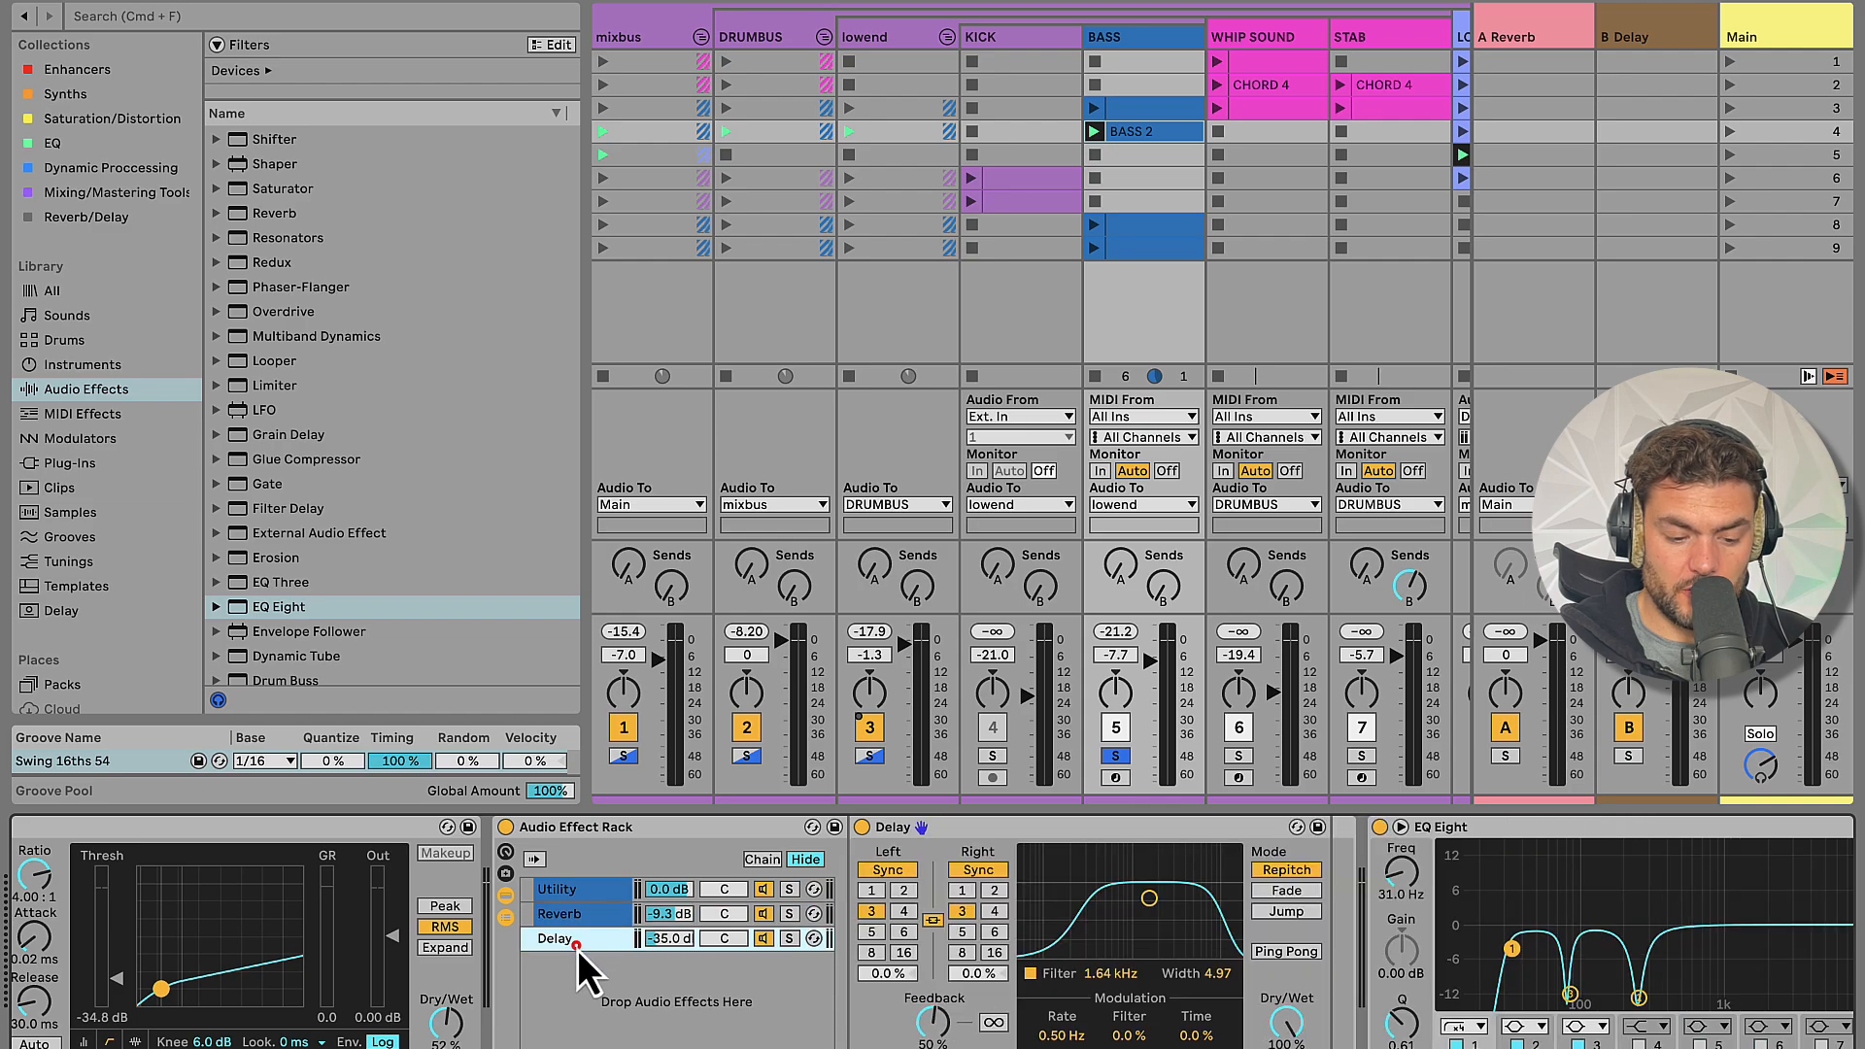
{"action": "left_click", "coordinate": [585, 926]}
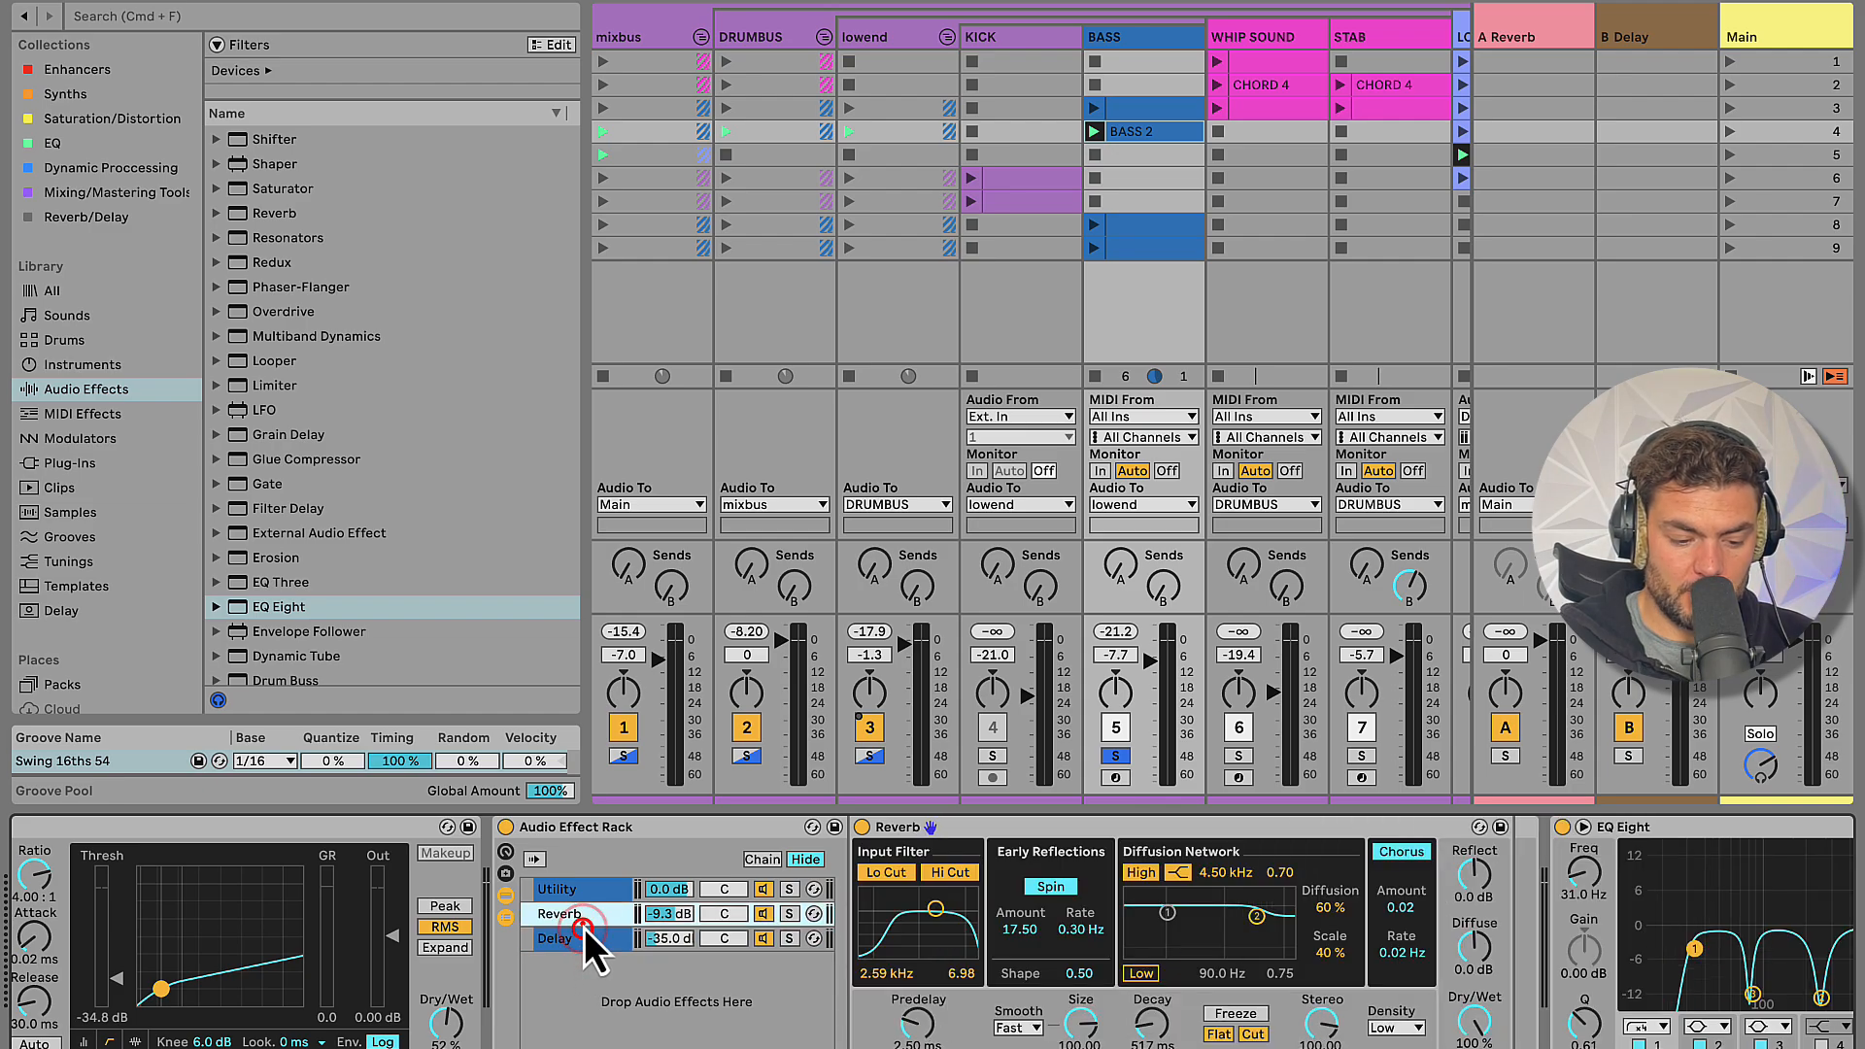
Inspect bands 1 to 3 of the BASS track's EQ Eight, and bypass and re-enable the device to compare
{"action": "scroll", "coordinate": [585, 933], "scroll_direction": "right", "scroll_amount": 10}
{"action": "left_click", "coordinate": [504, 829]}
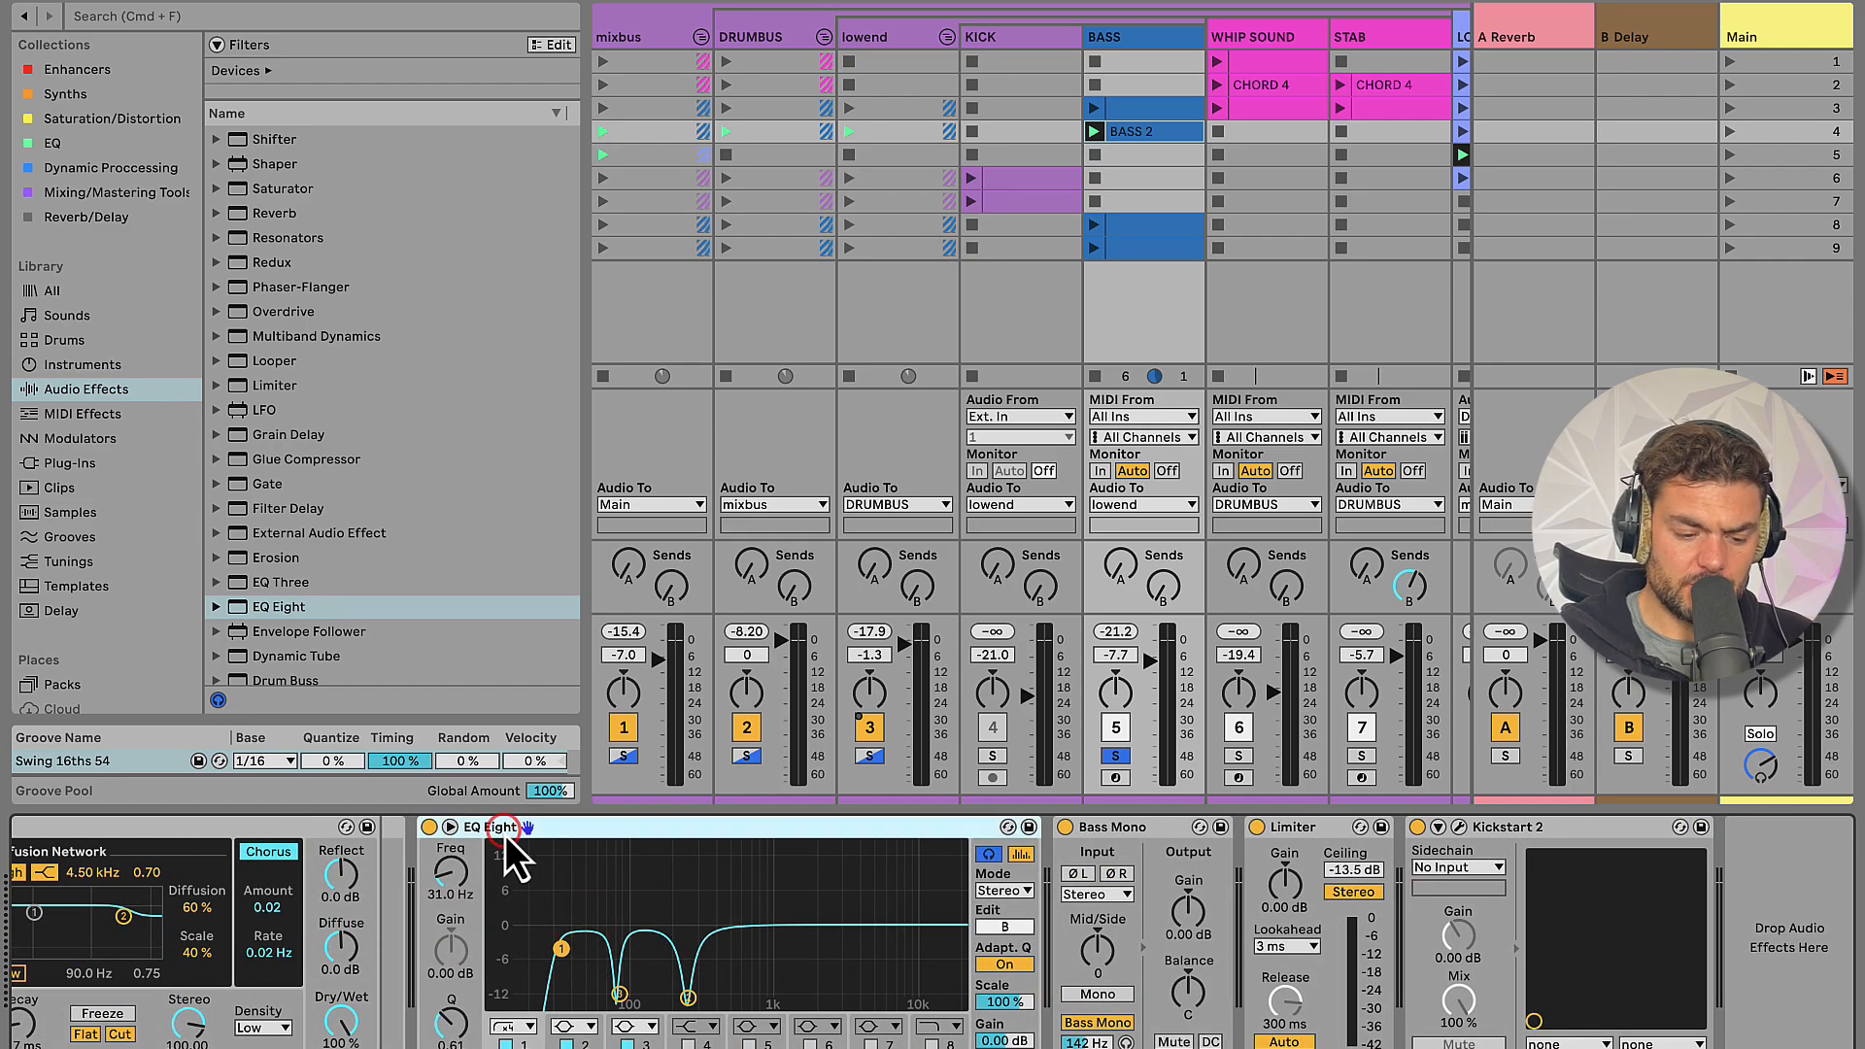
{"action": "left_click", "coordinate": [556, 950]}
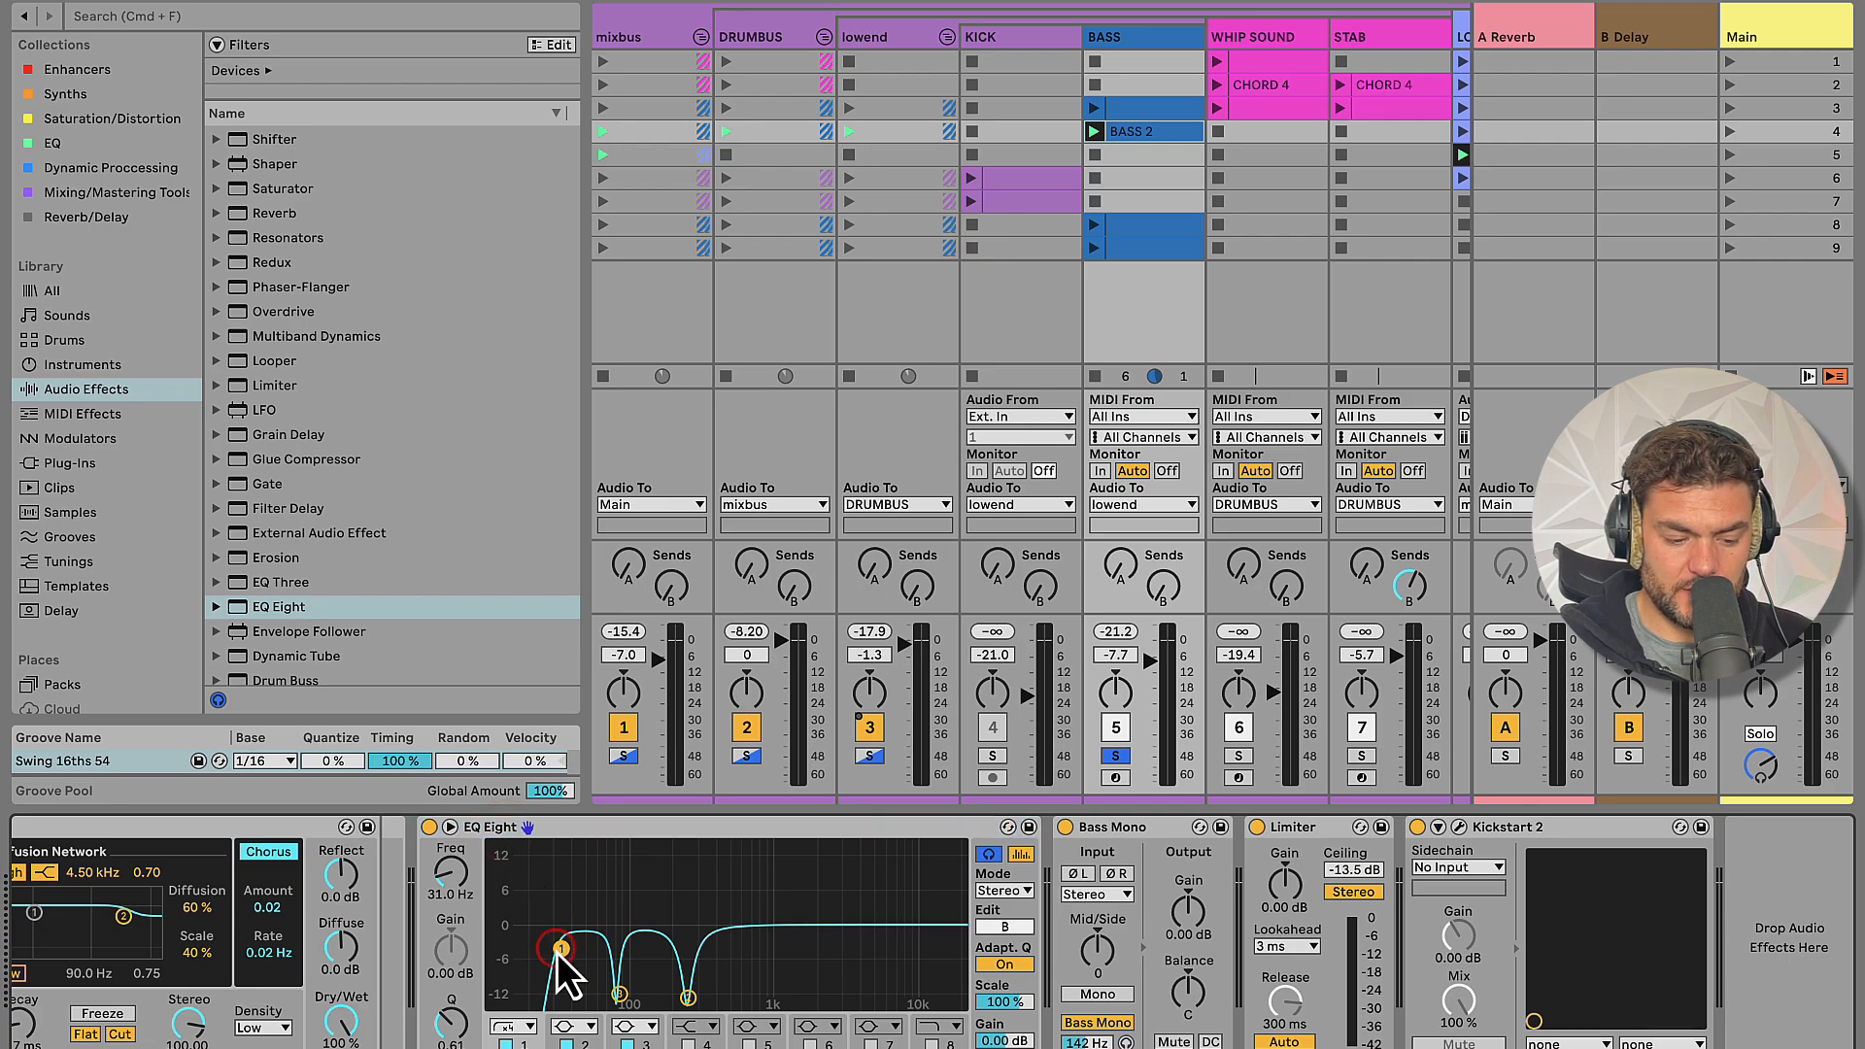
{"action": "left_click", "coordinate": [619, 993]}
{"action": "left_click", "coordinate": [689, 998]}
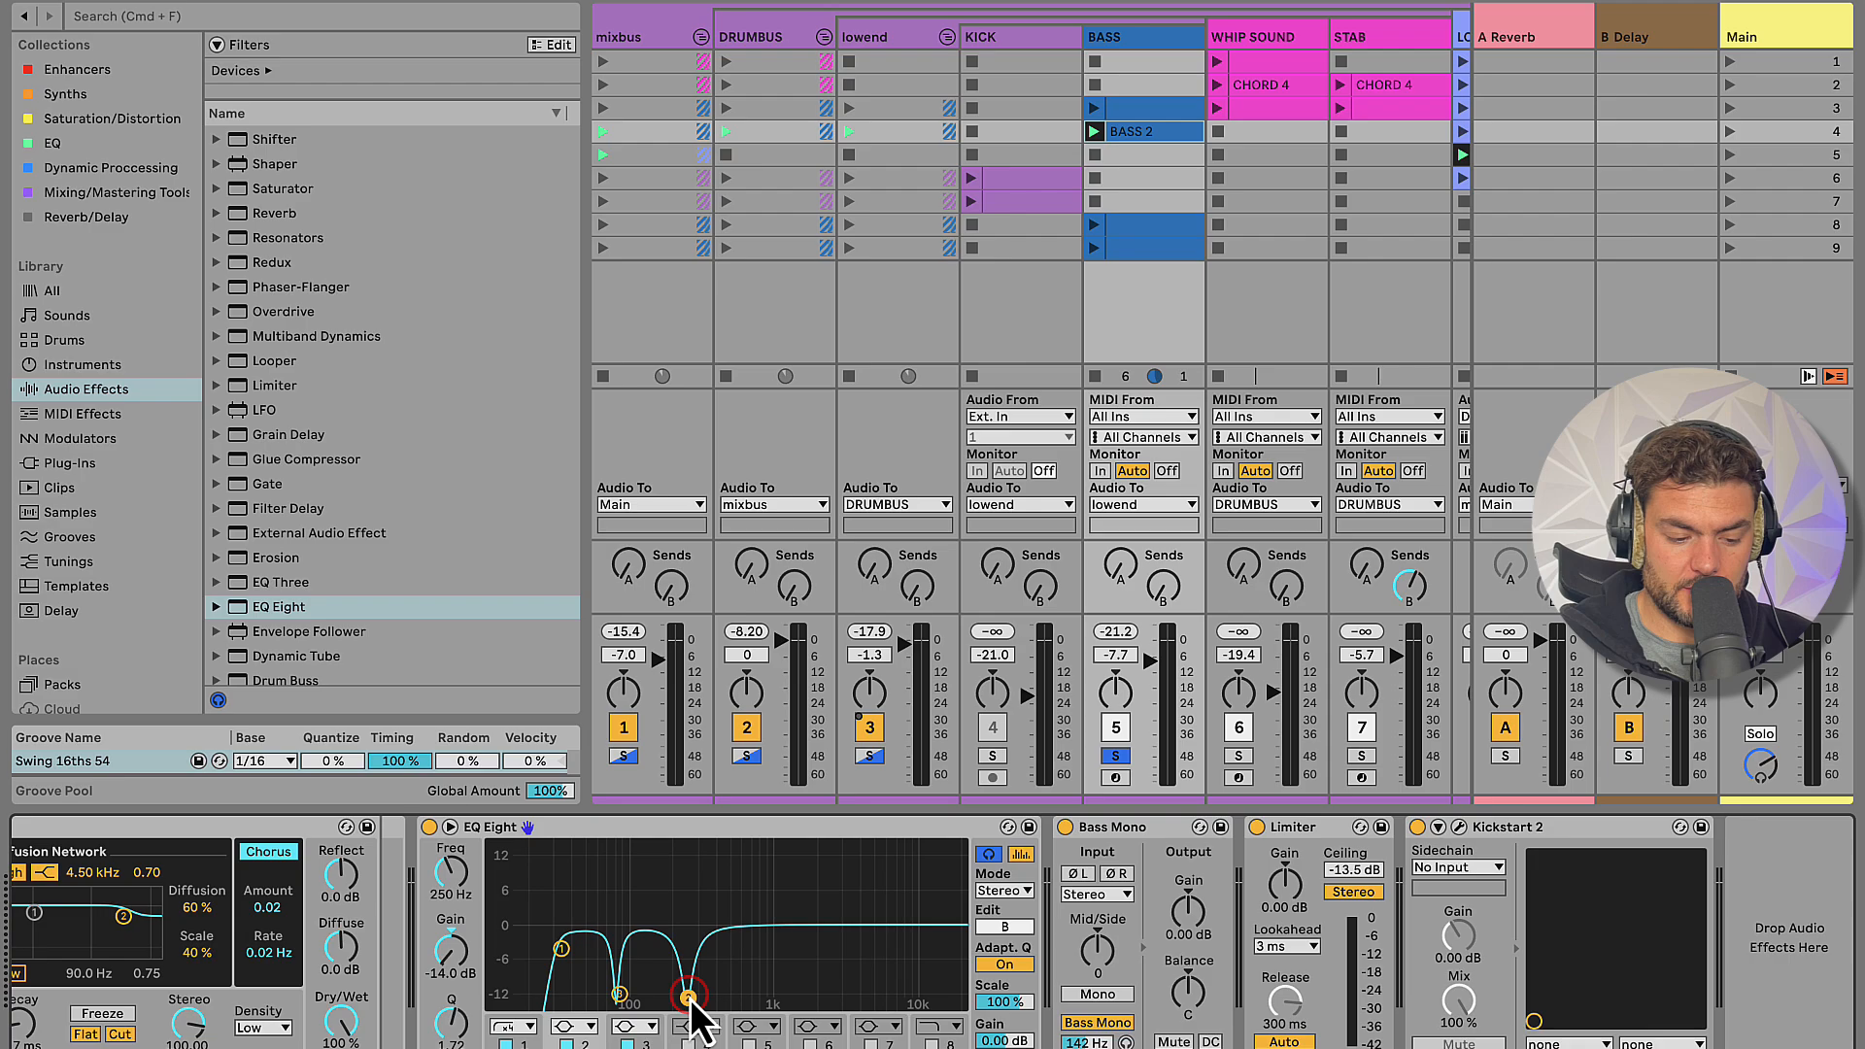
{"action": "left_click", "coordinate": [429, 827]}
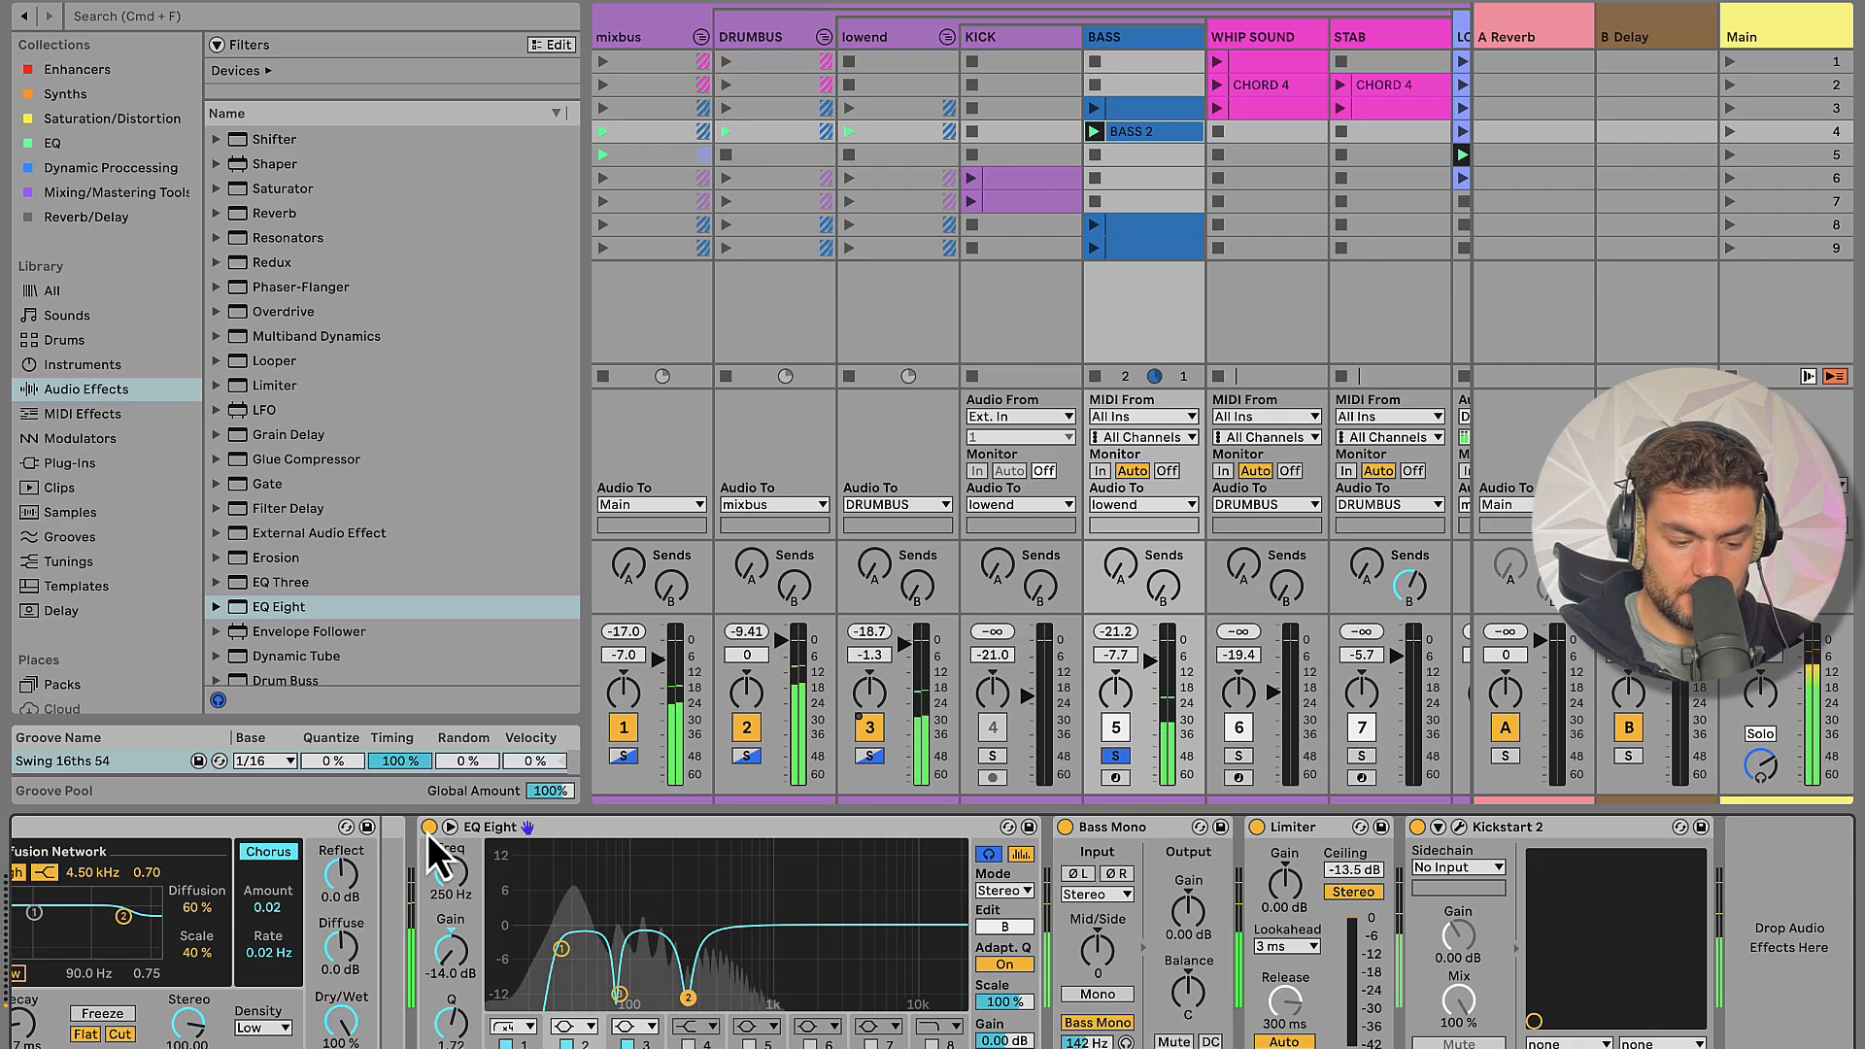
{"action": "left_click", "coordinate": [429, 827]}
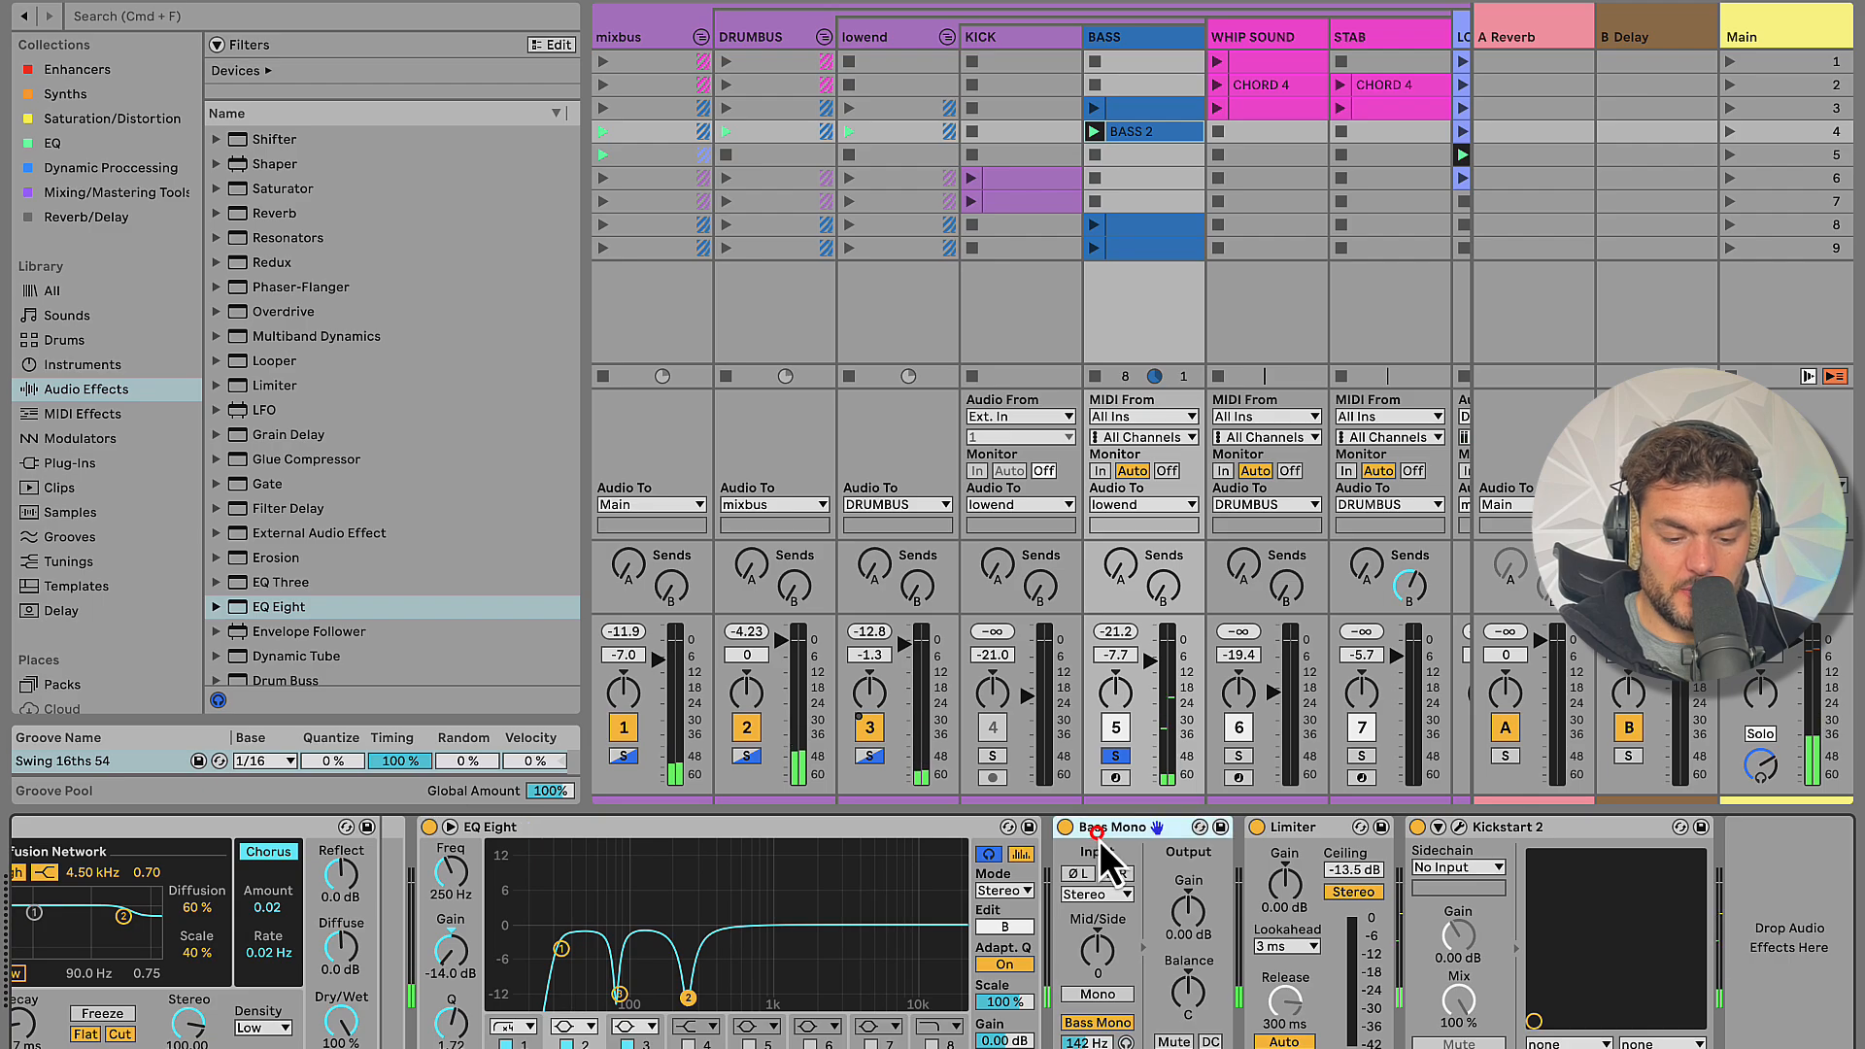
Examine the Bass Mono device and the Limiter's ceiling on the BASS track
{"action": "left_click", "coordinate": [1157, 828]}
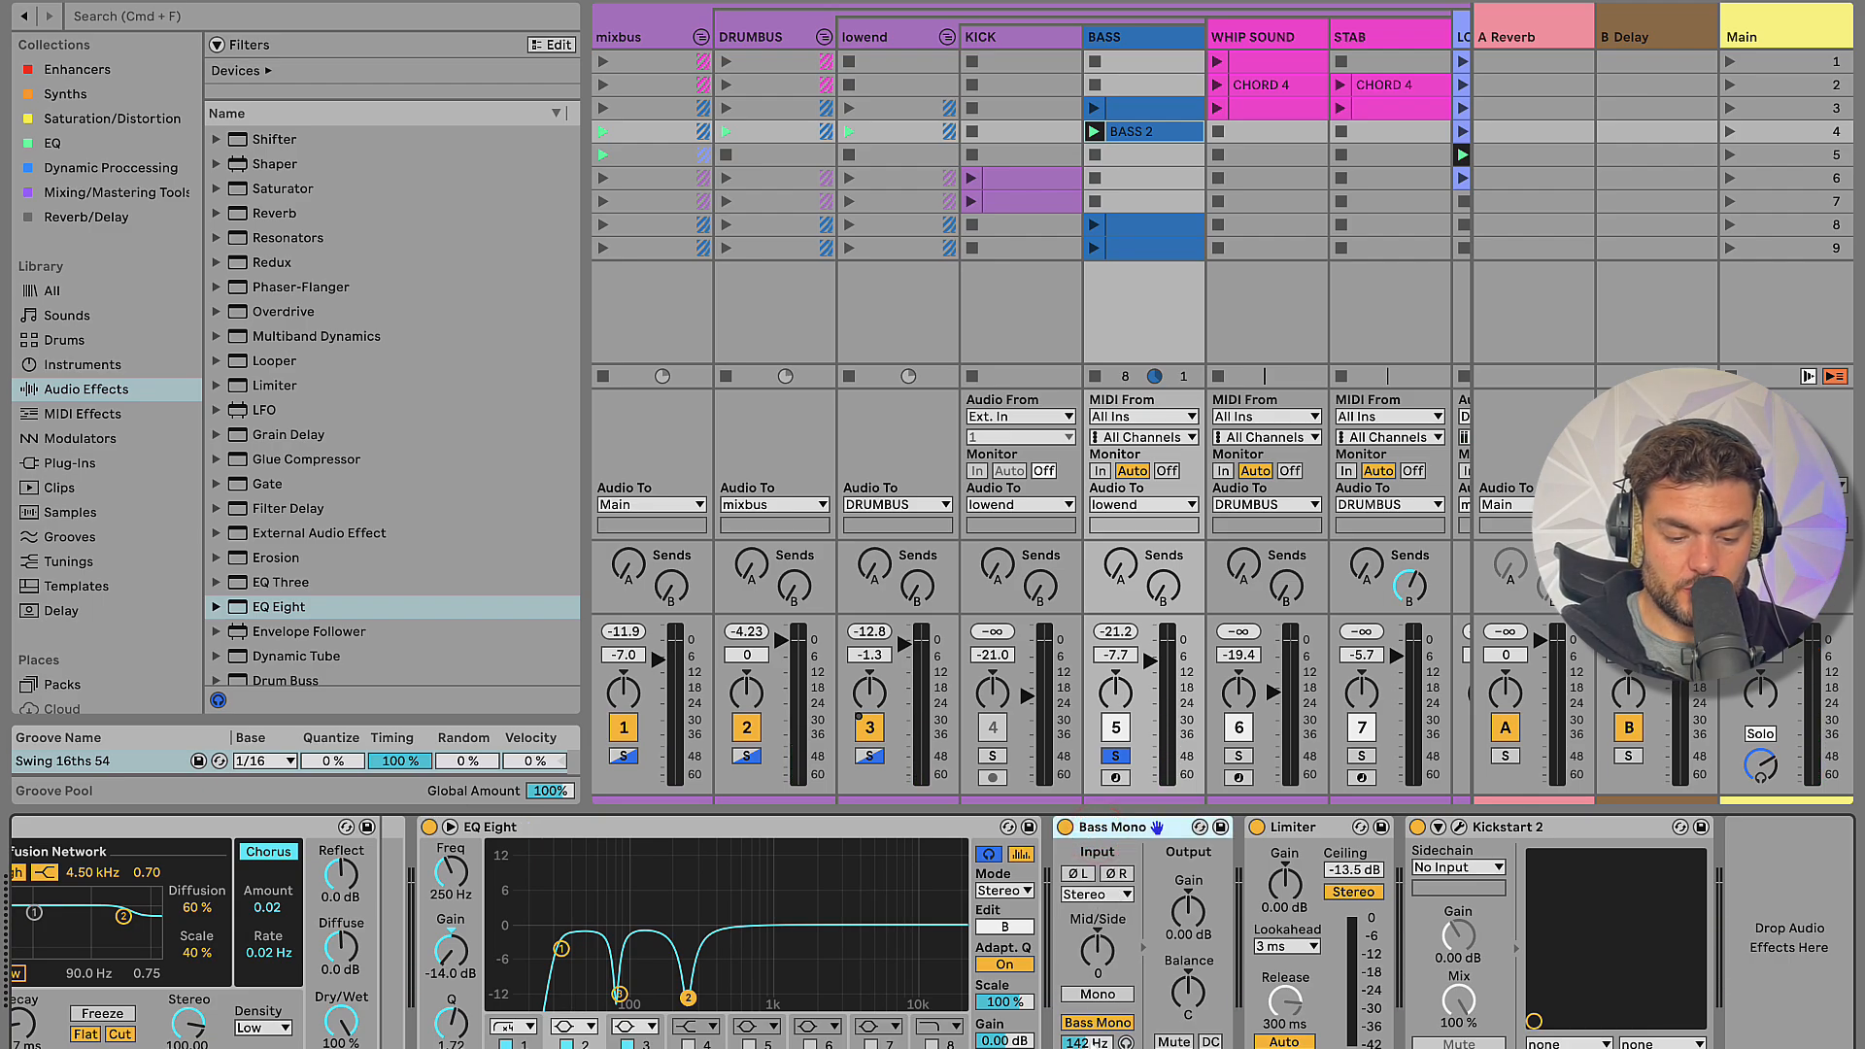
{"action": "left_click", "coordinate": [1280, 829]}
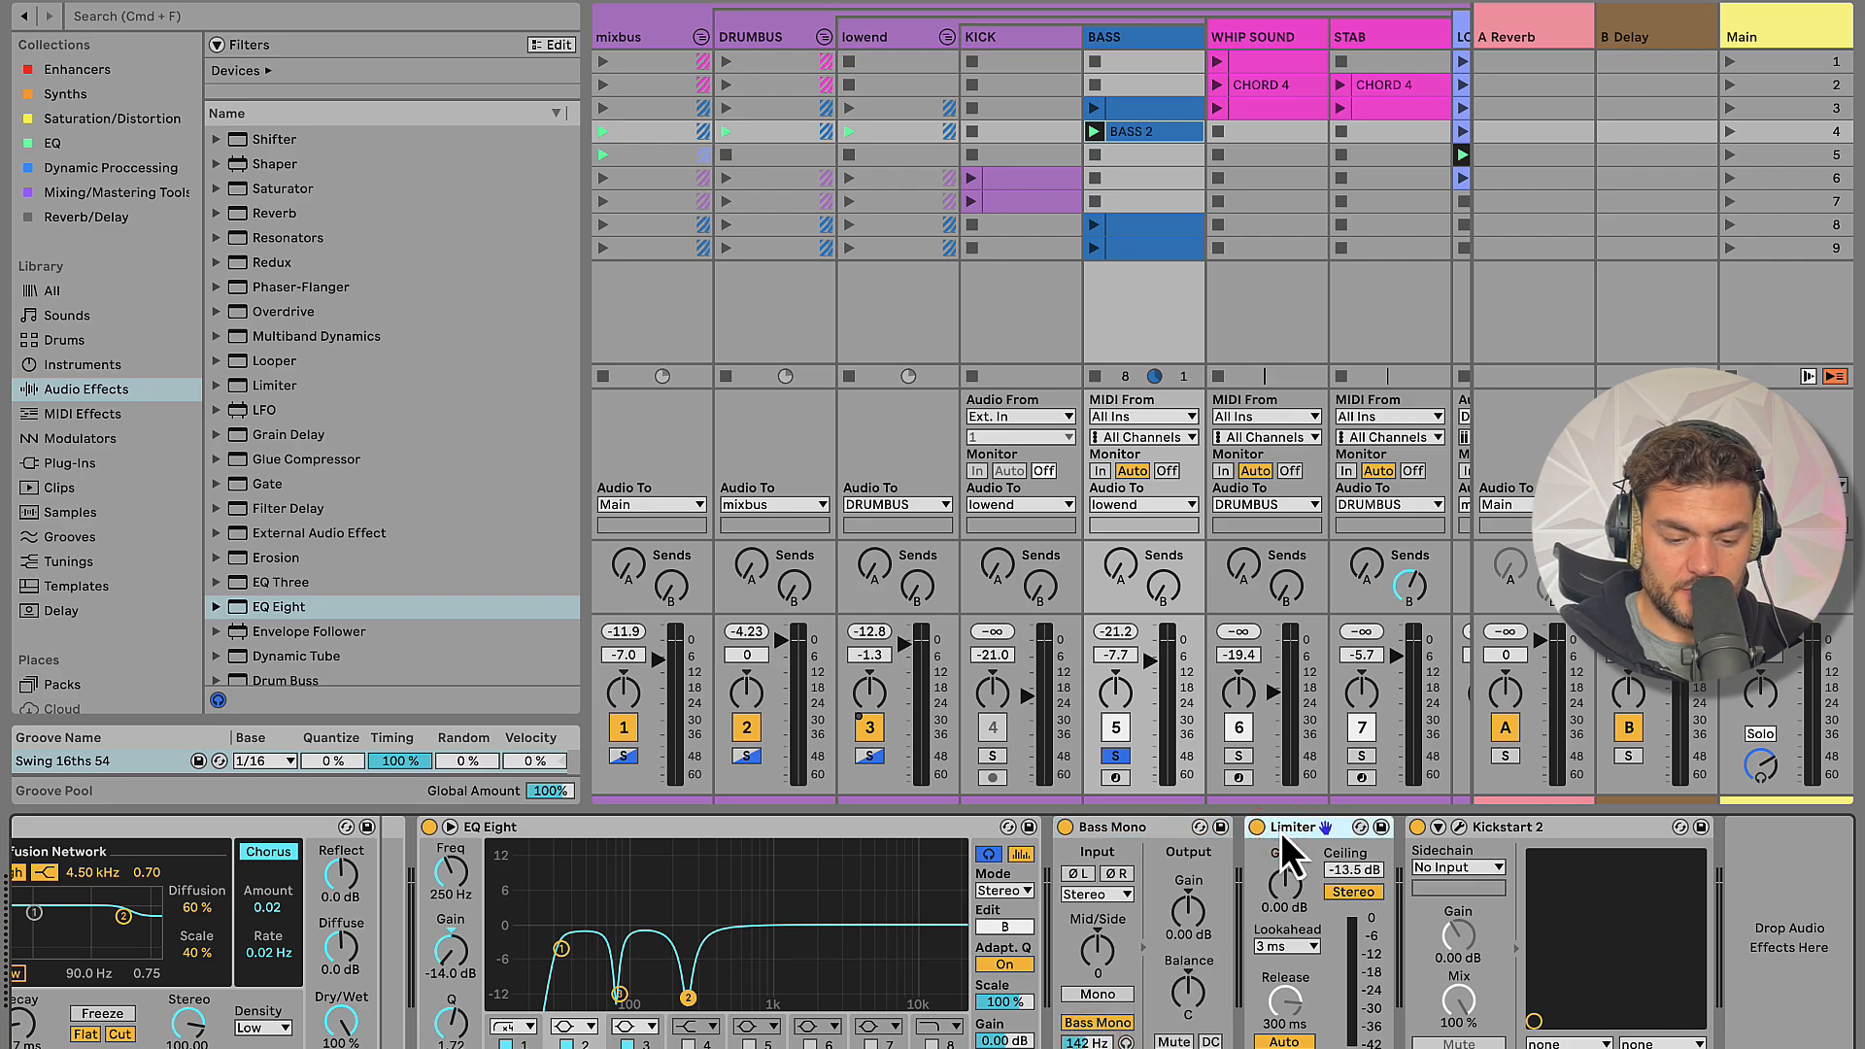
{"action": "left_click", "coordinate": [1348, 869]}
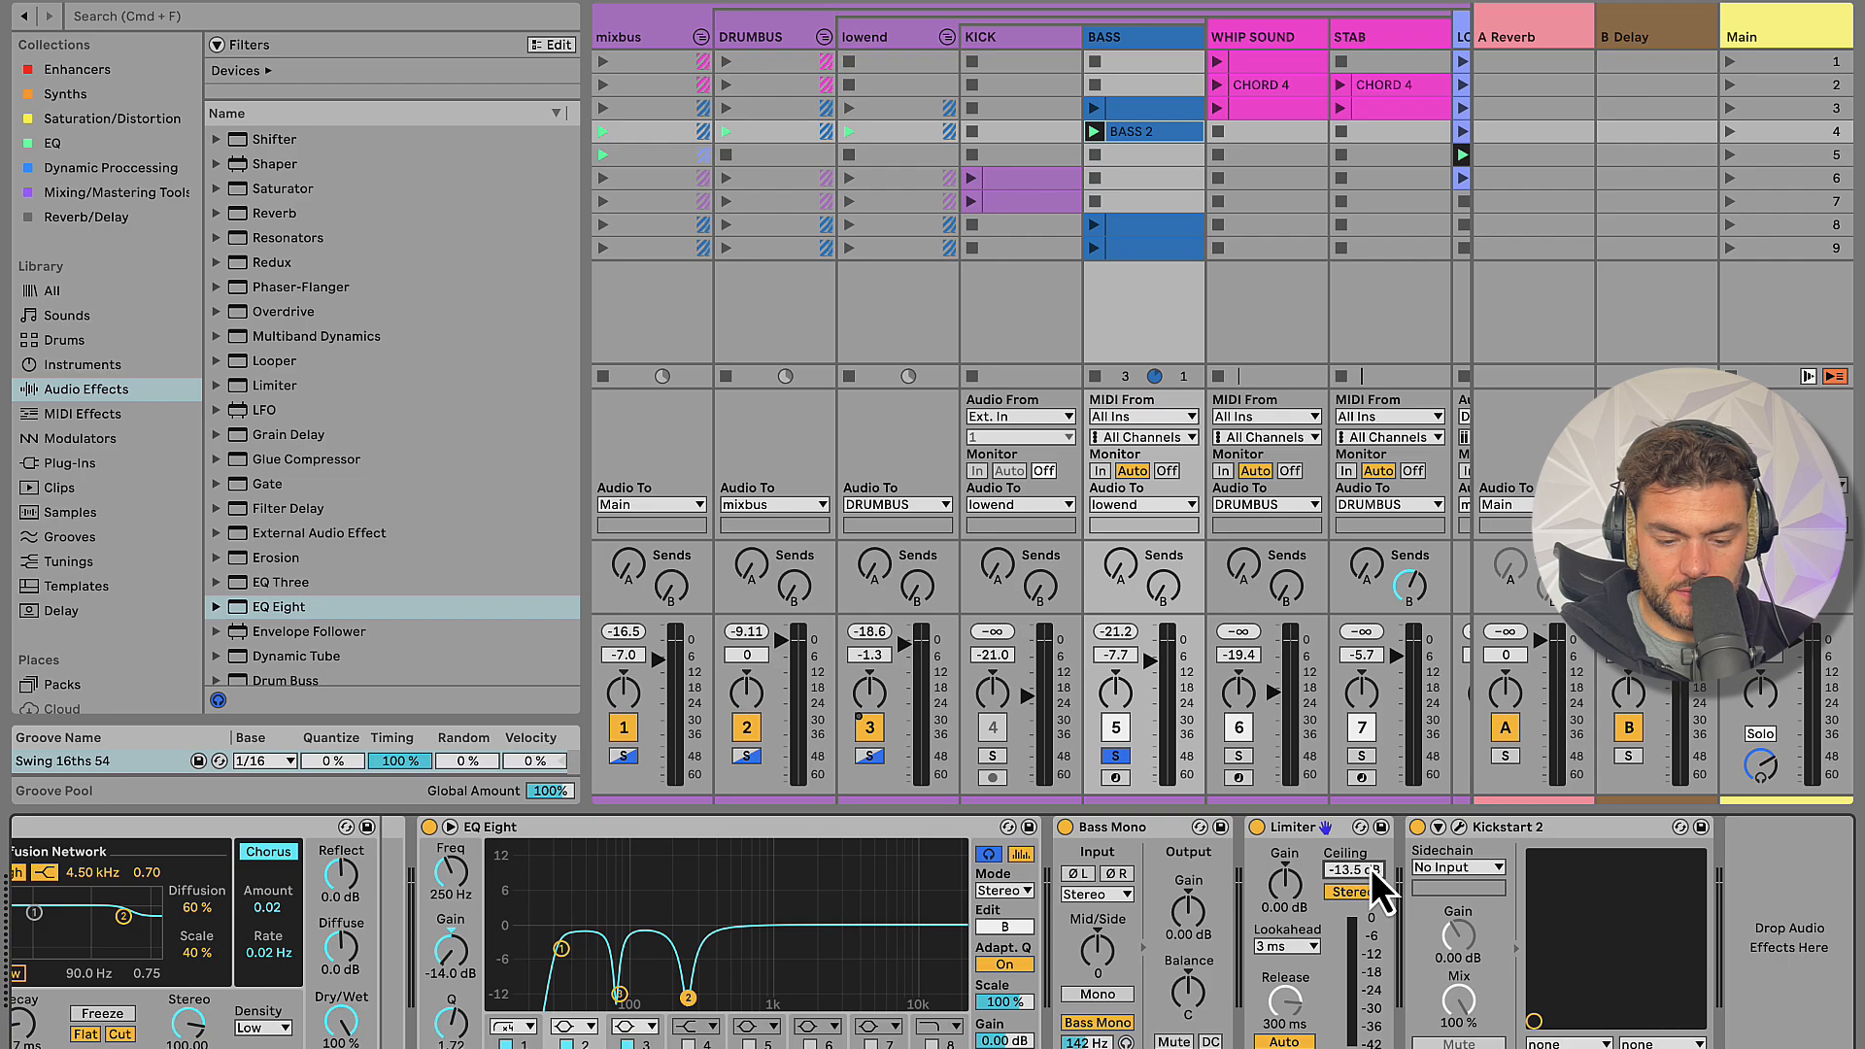
View the Kickstart 2 ducking curve, close its window, and compare the bass with the plug-in off and on
{"action": "left_click", "coordinate": [1458, 828]}
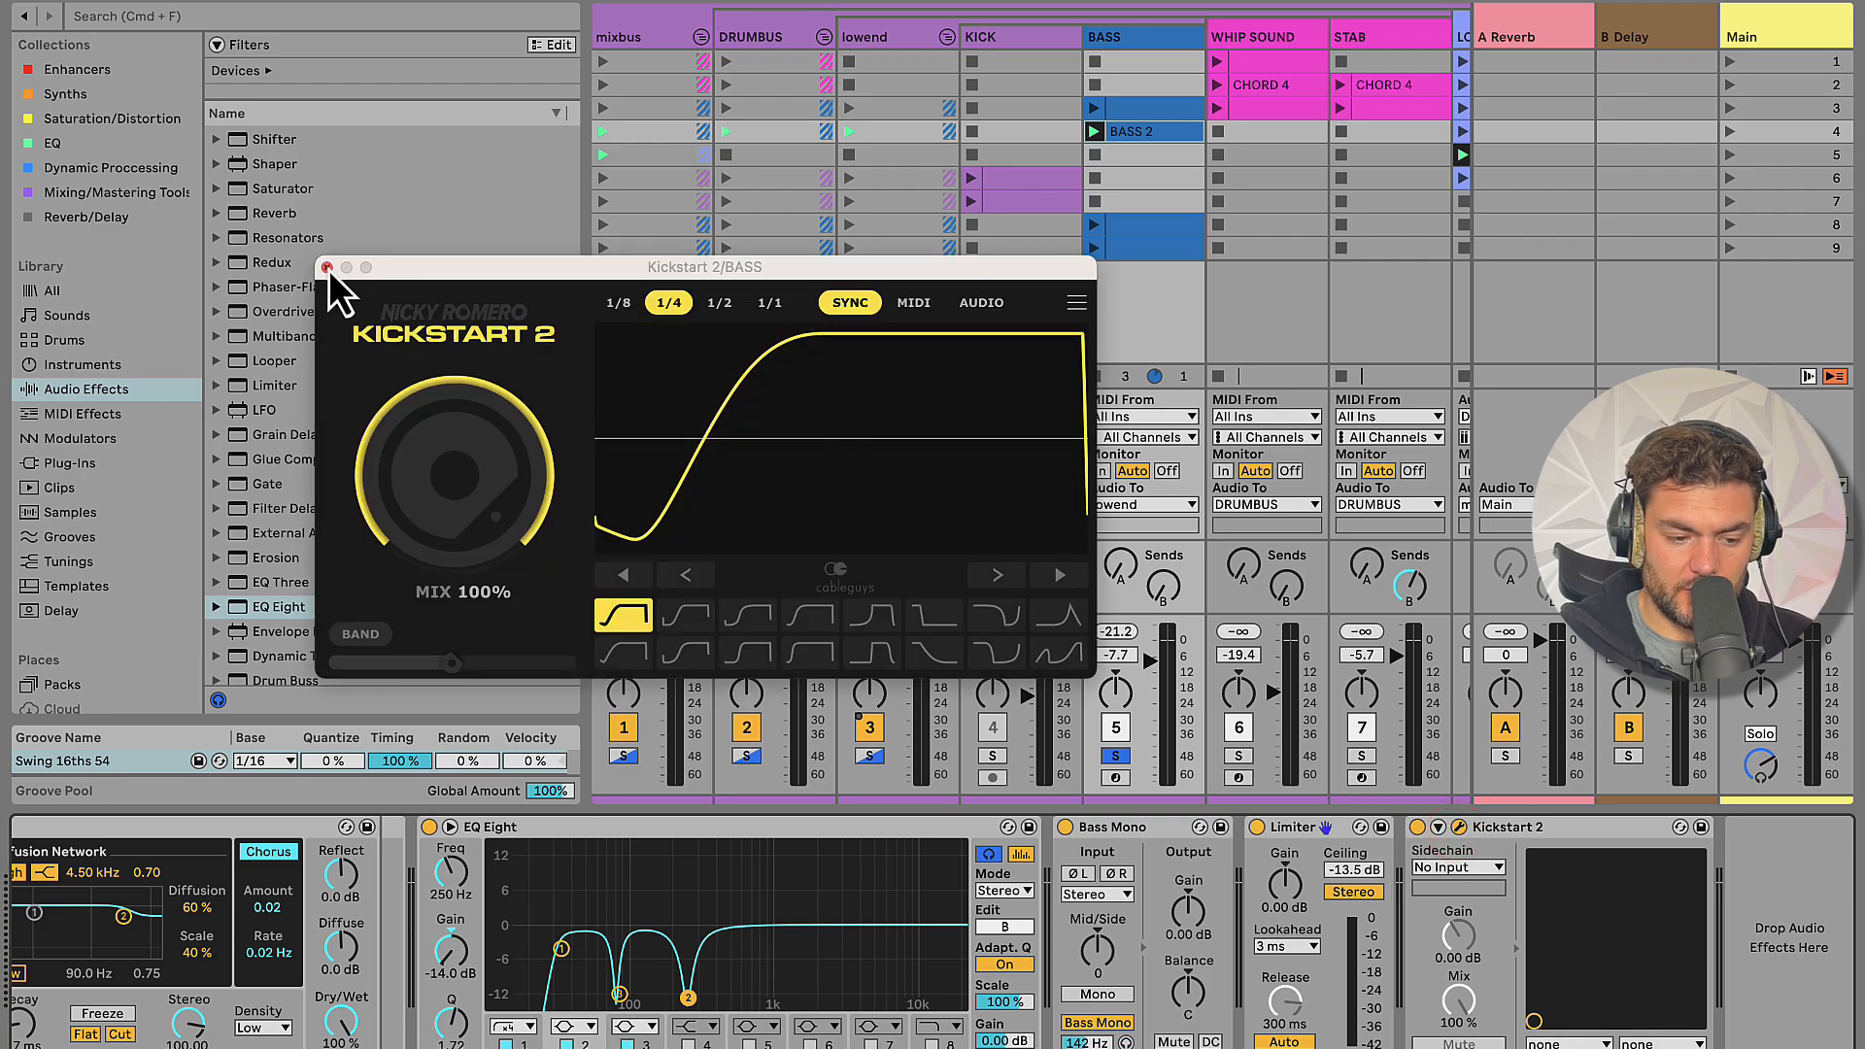
{"action": "left_click", "coordinate": [328, 268]}
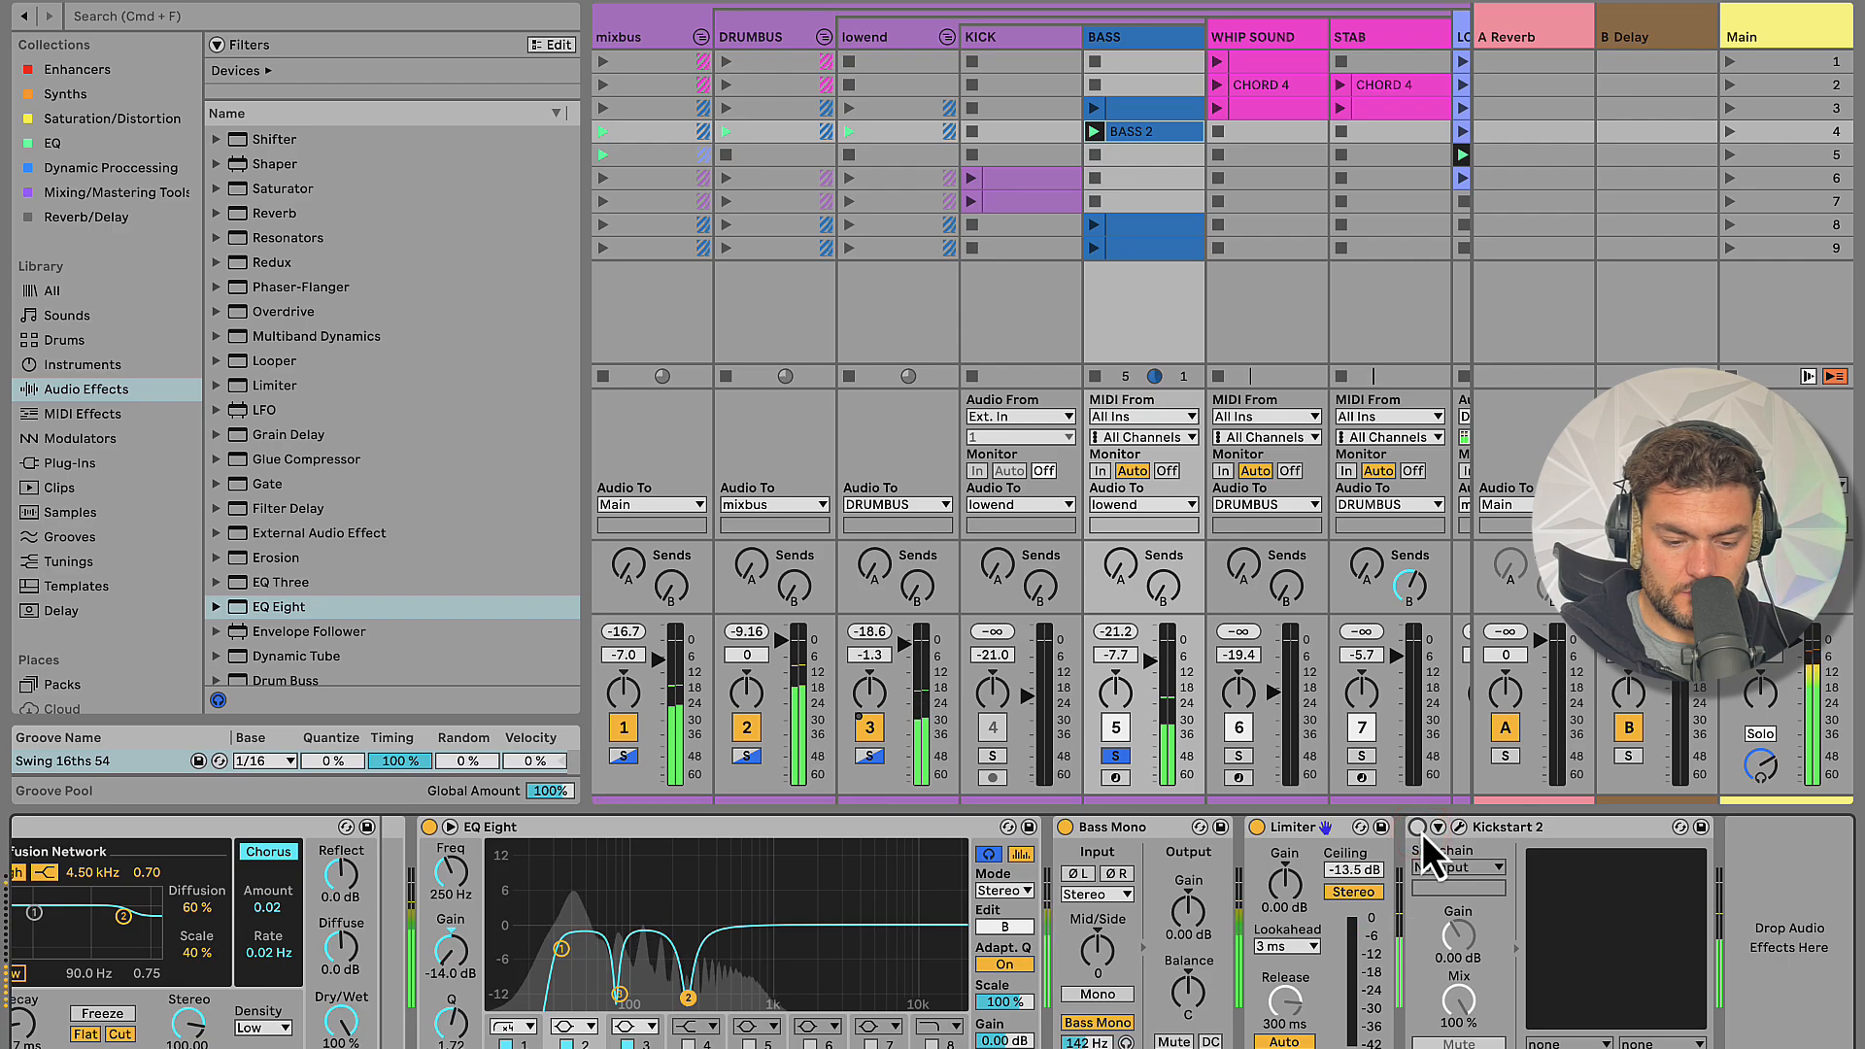
{"action": "left_click", "coordinate": [1419, 828]}
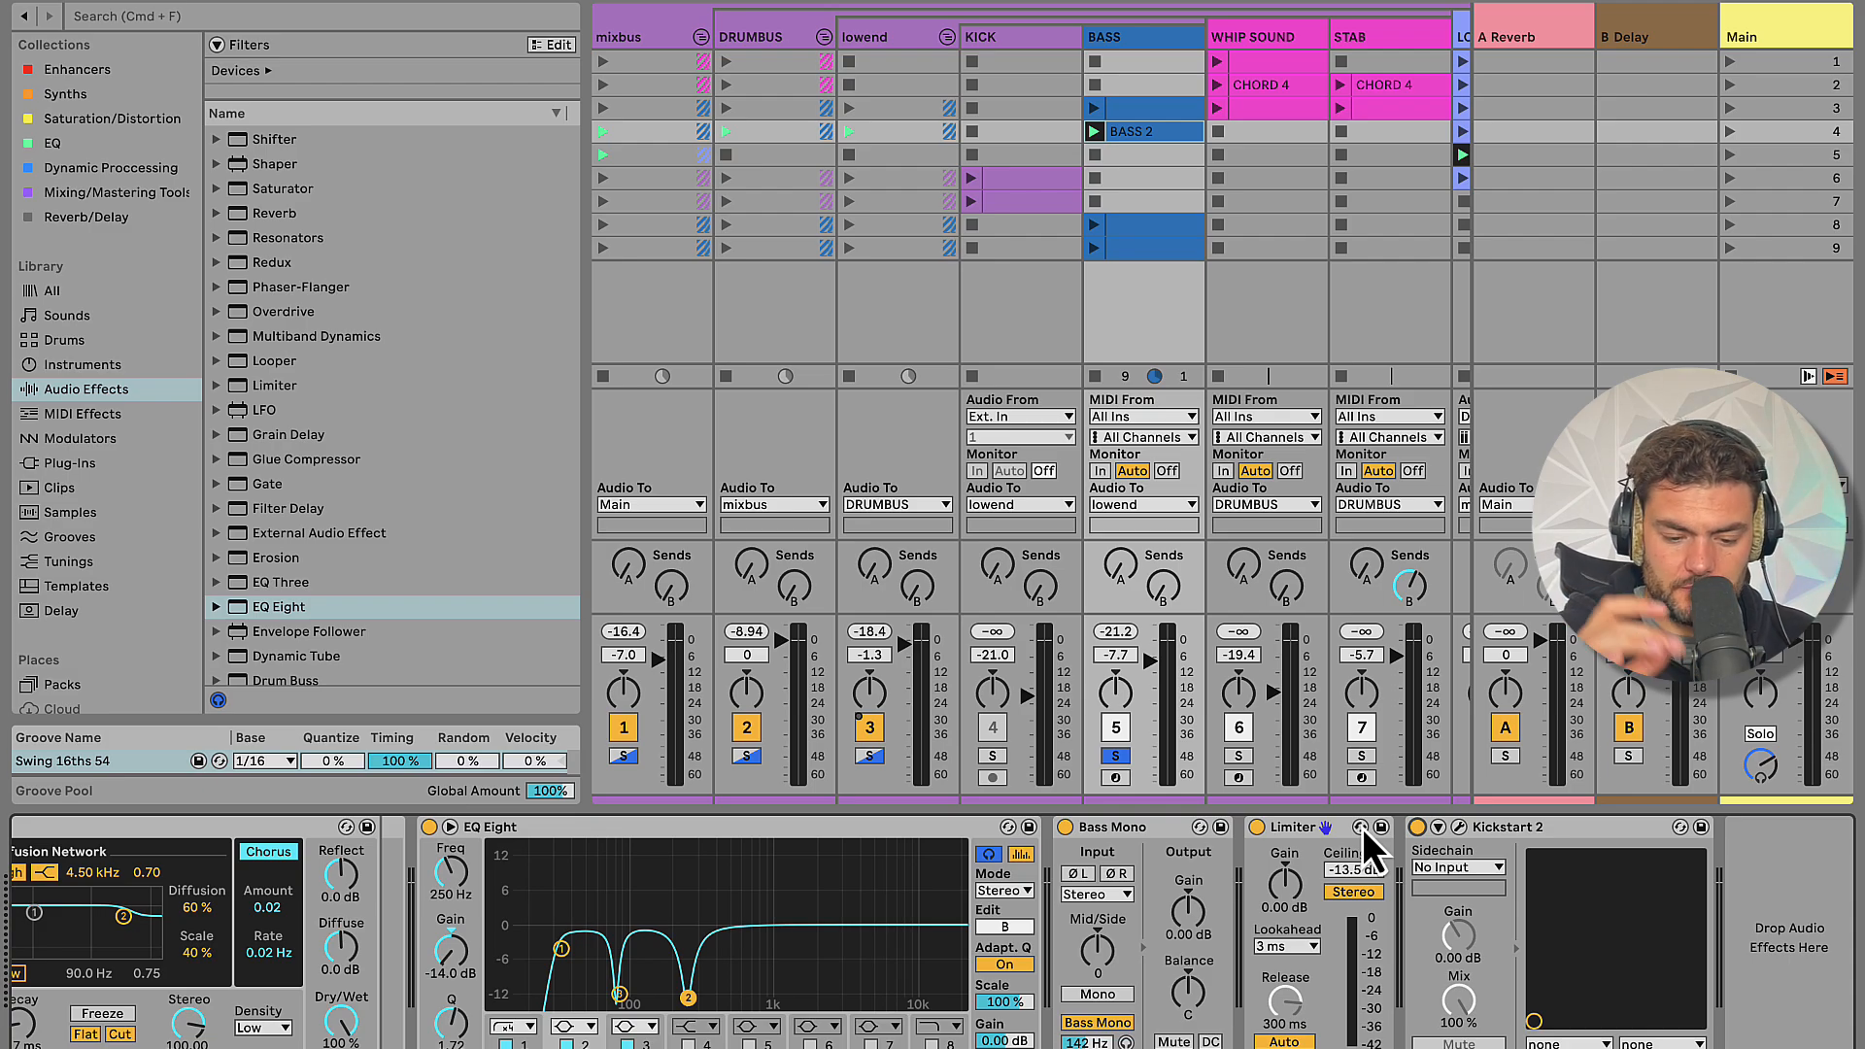
{"action": "left_click", "coordinate": [1517, 830]}
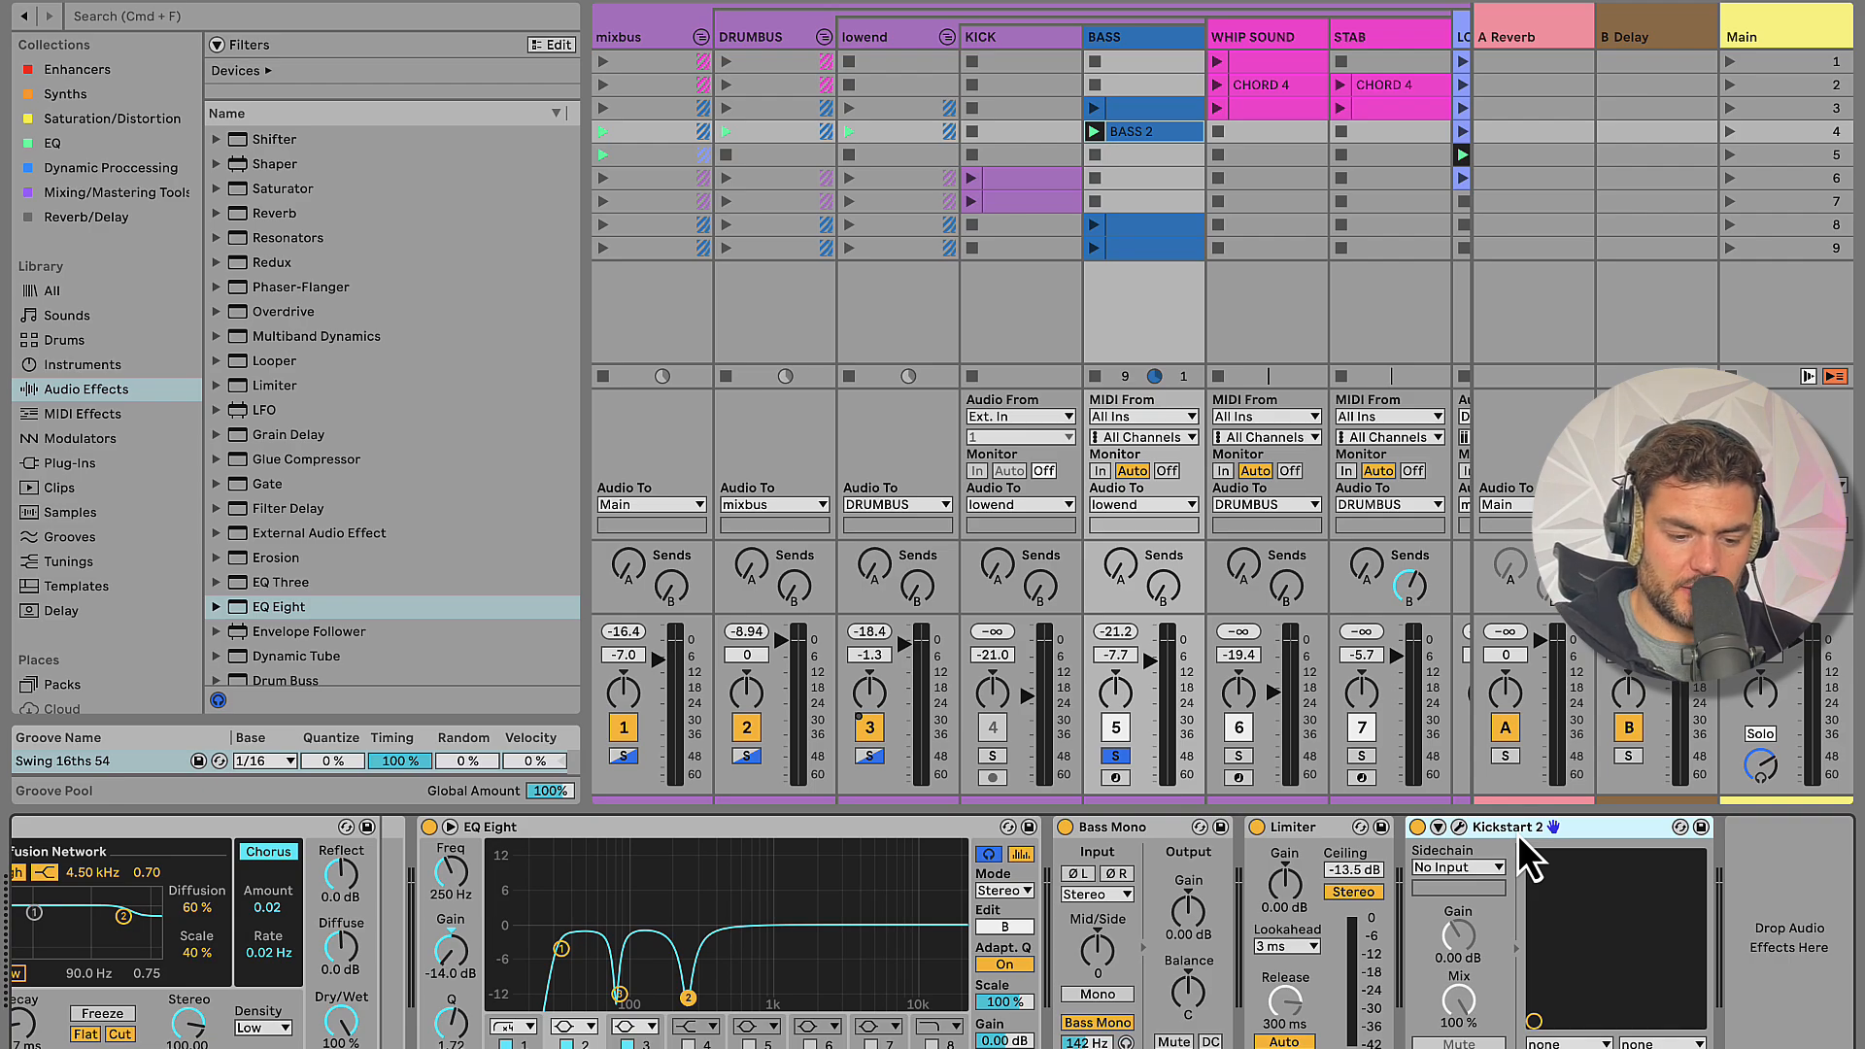
Solo the lowend group, activate the KICK track and launch its scene 6 clip alongside the bass
{"action": "left_click", "coordinate": [874, 754]}
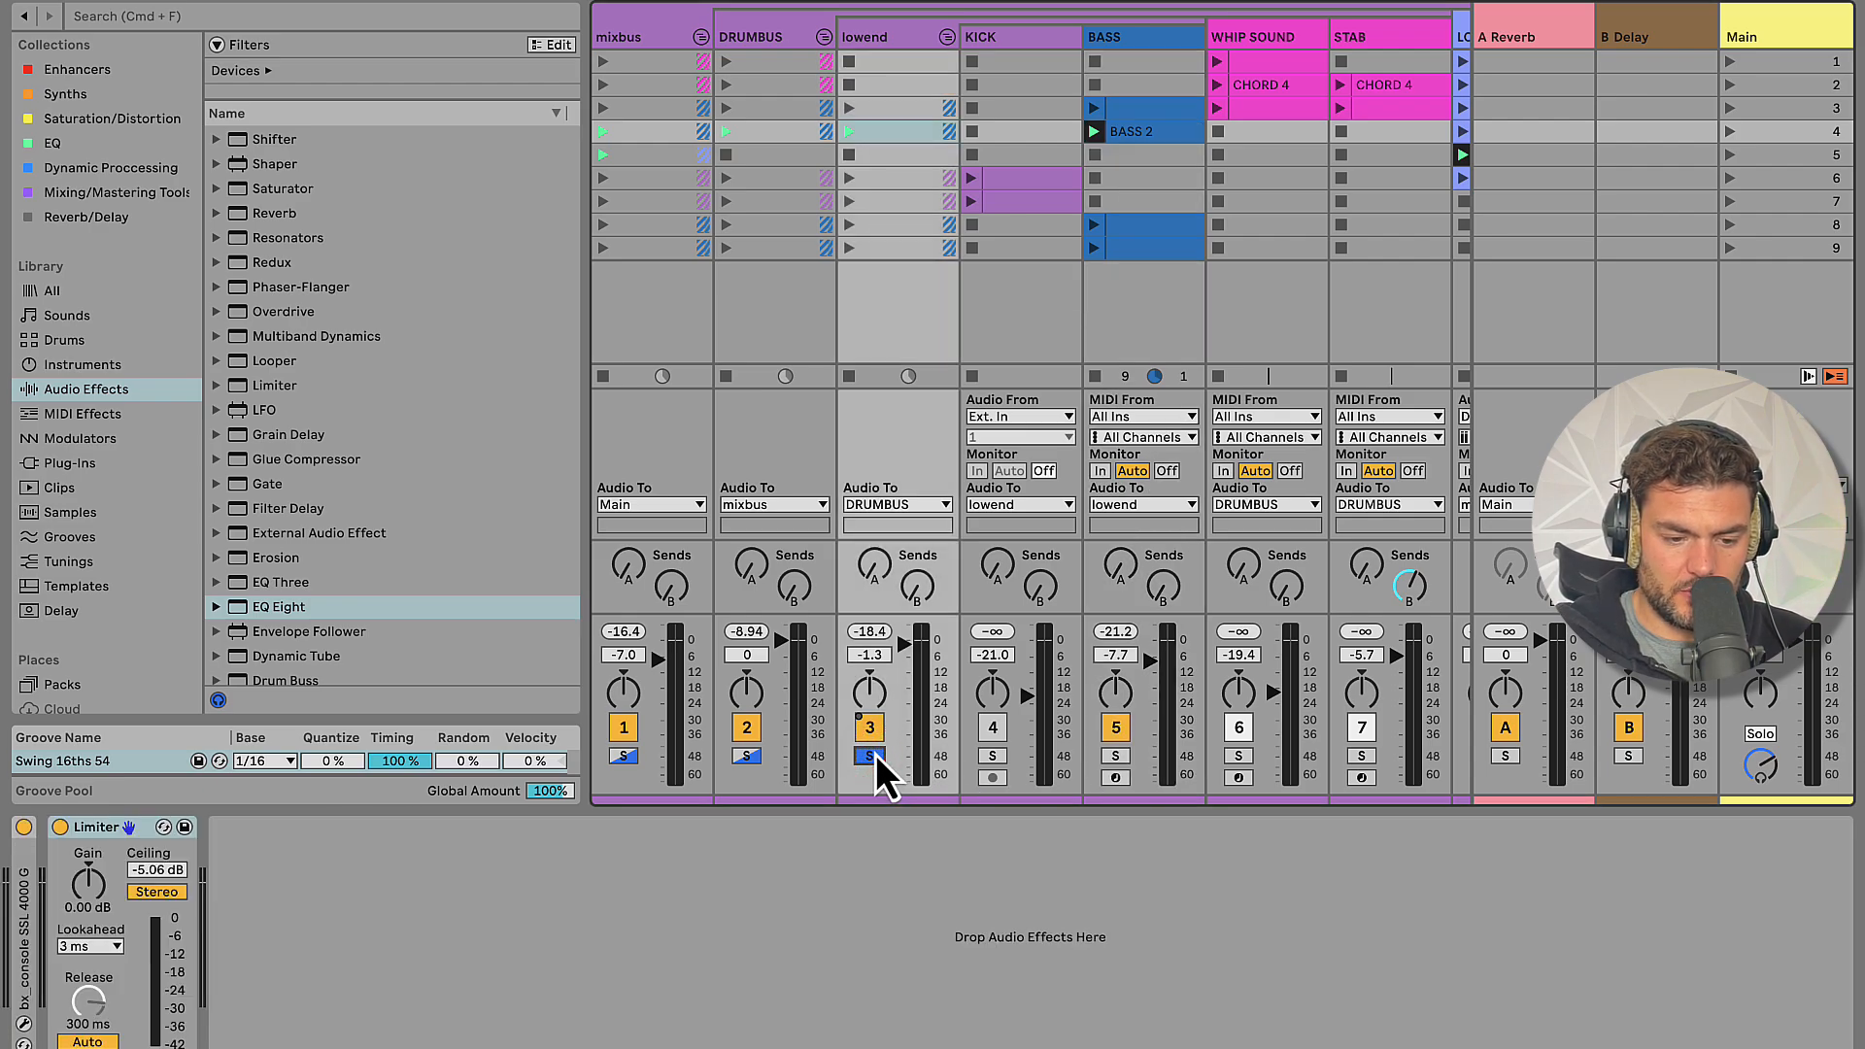
{"action": "left_click", "coordinate": [993, 728]}
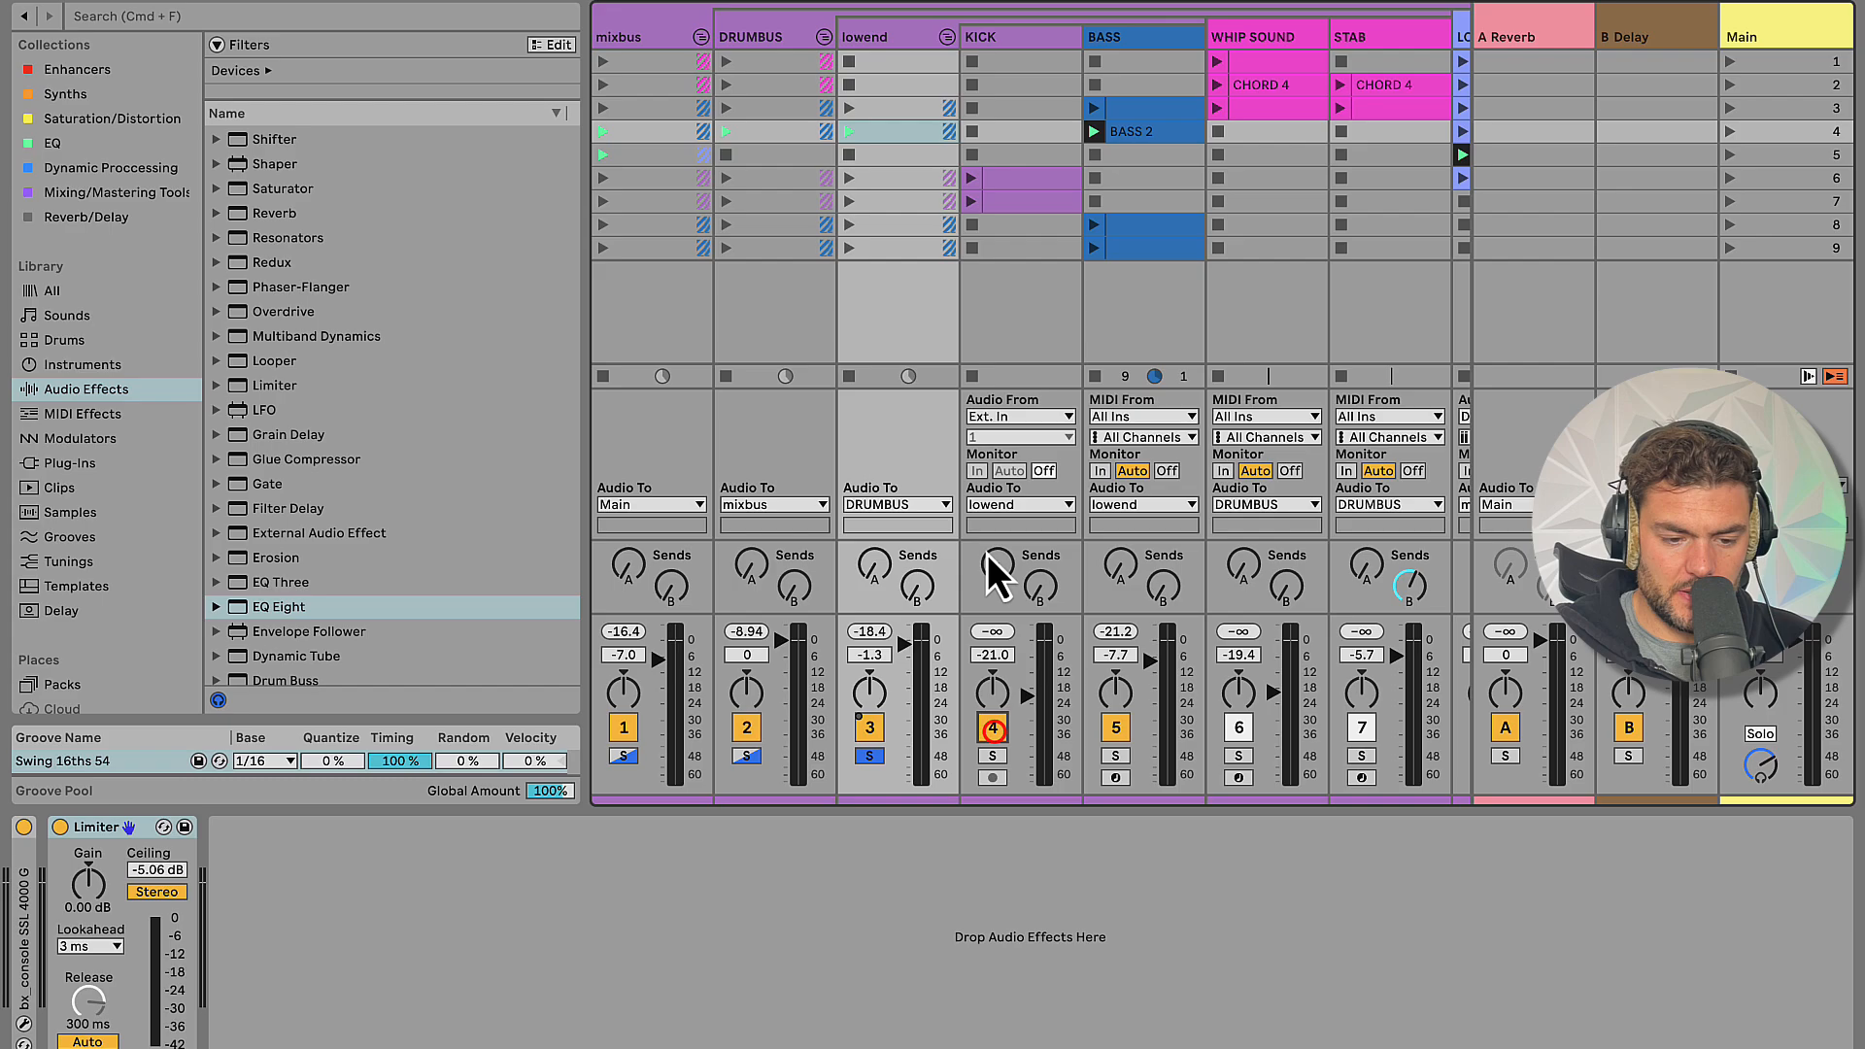
{"action": "left_click", "coordinate": [969, 201]}
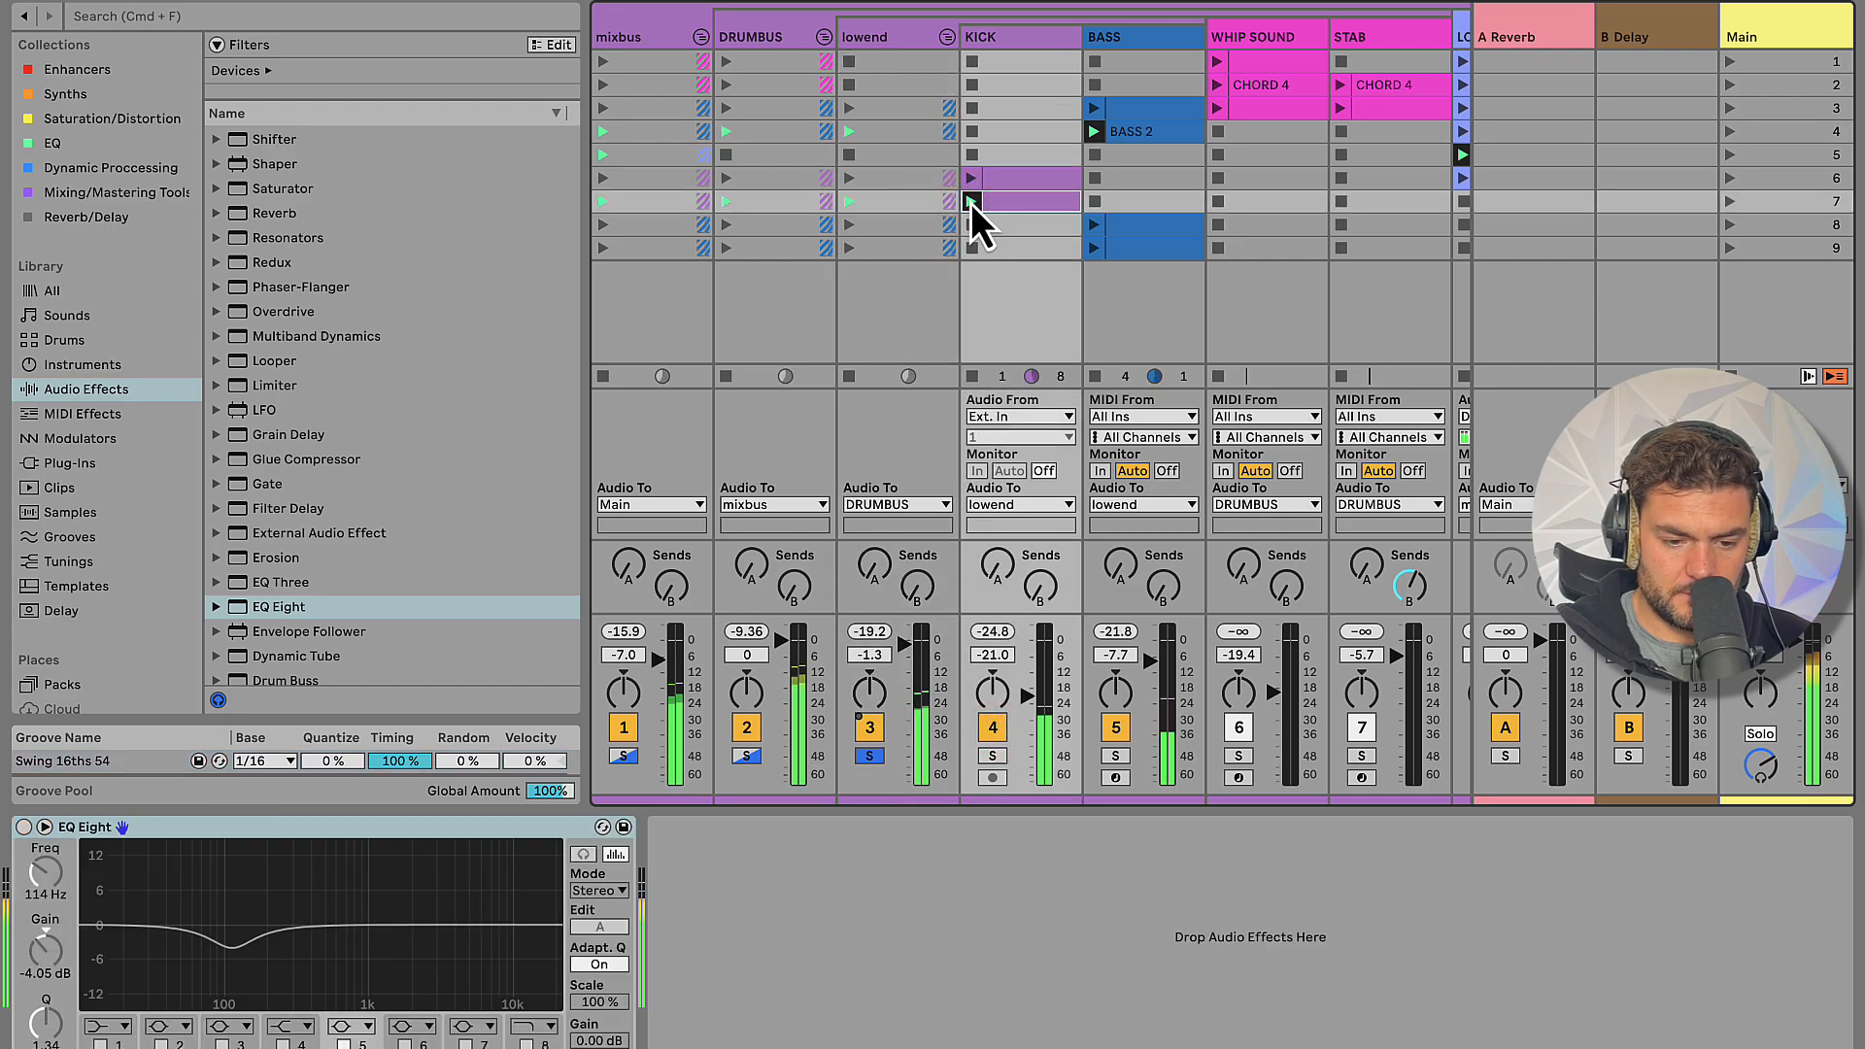
{"action": "left_click", "coordinate": [973, 181]}
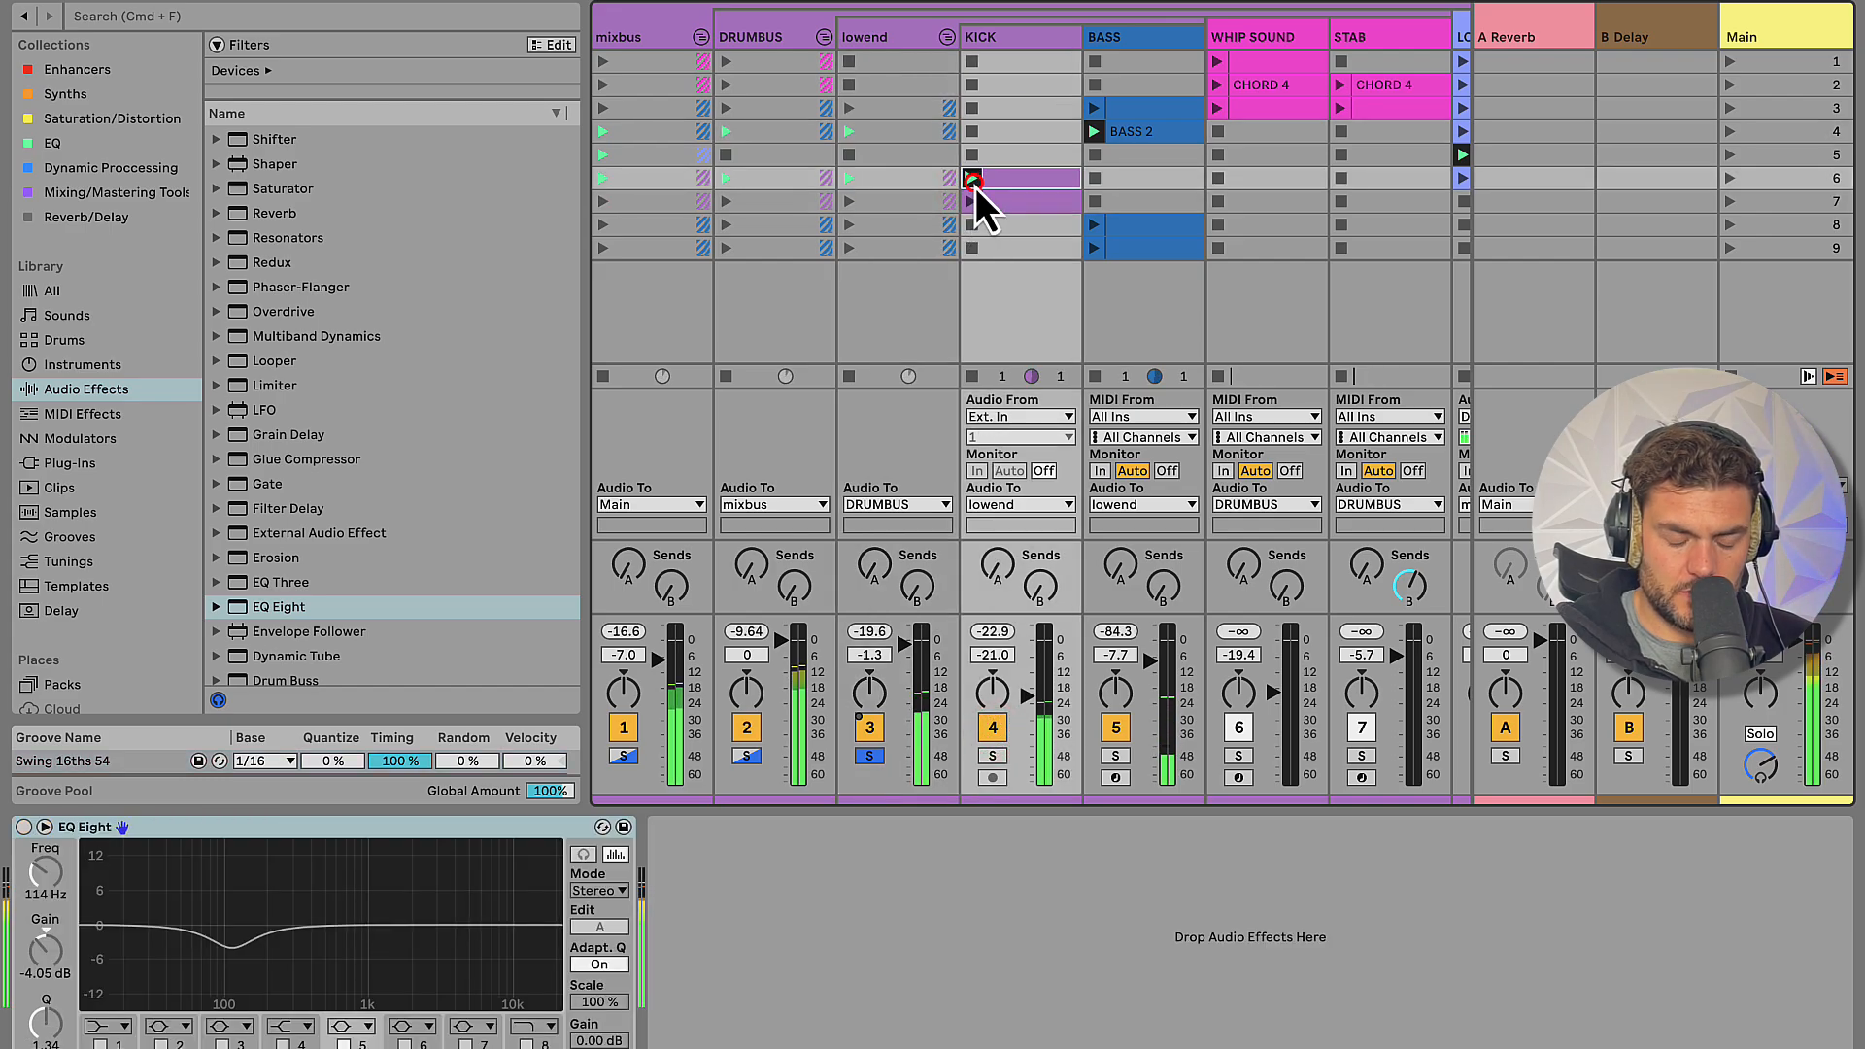
{"action": "left_click", "coordinate": [1024, 175]}
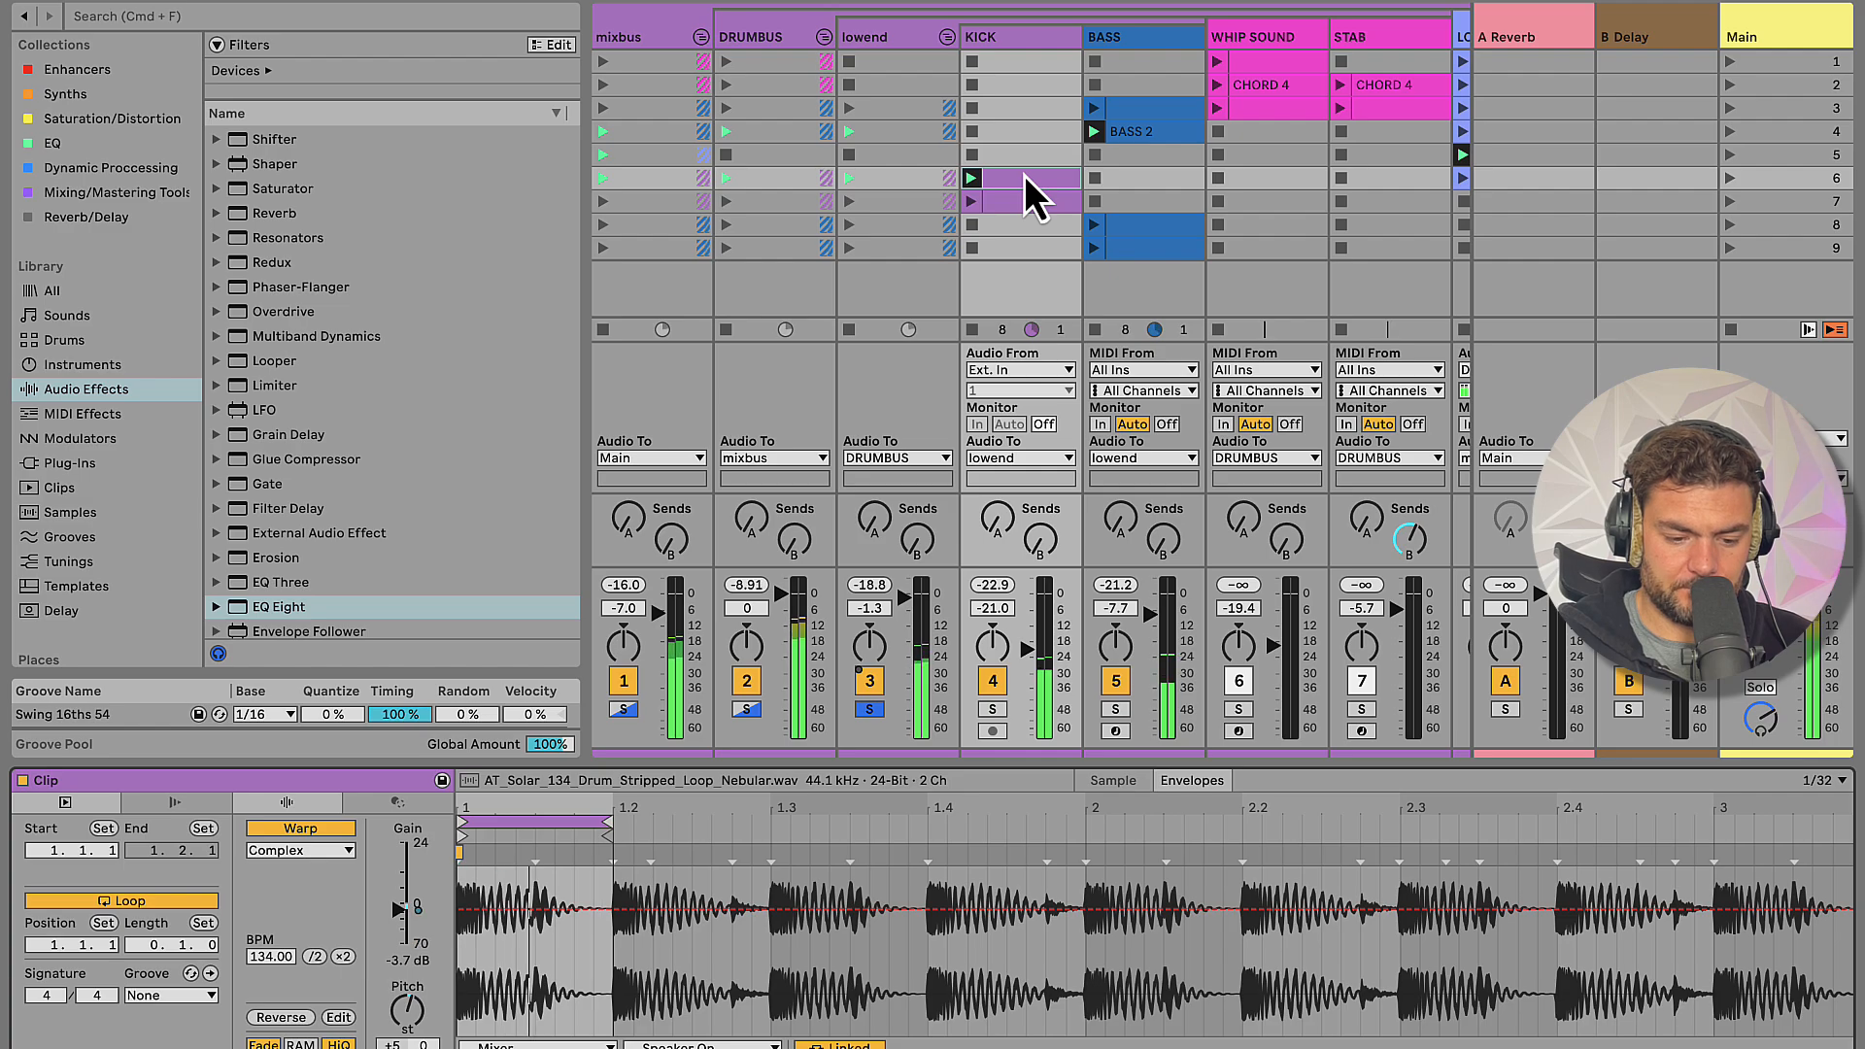
Turn off the Audio Effect Rack on the BASS track to hear the low end without it
{"action": "left_click", "coordinate": [1113, 37]}
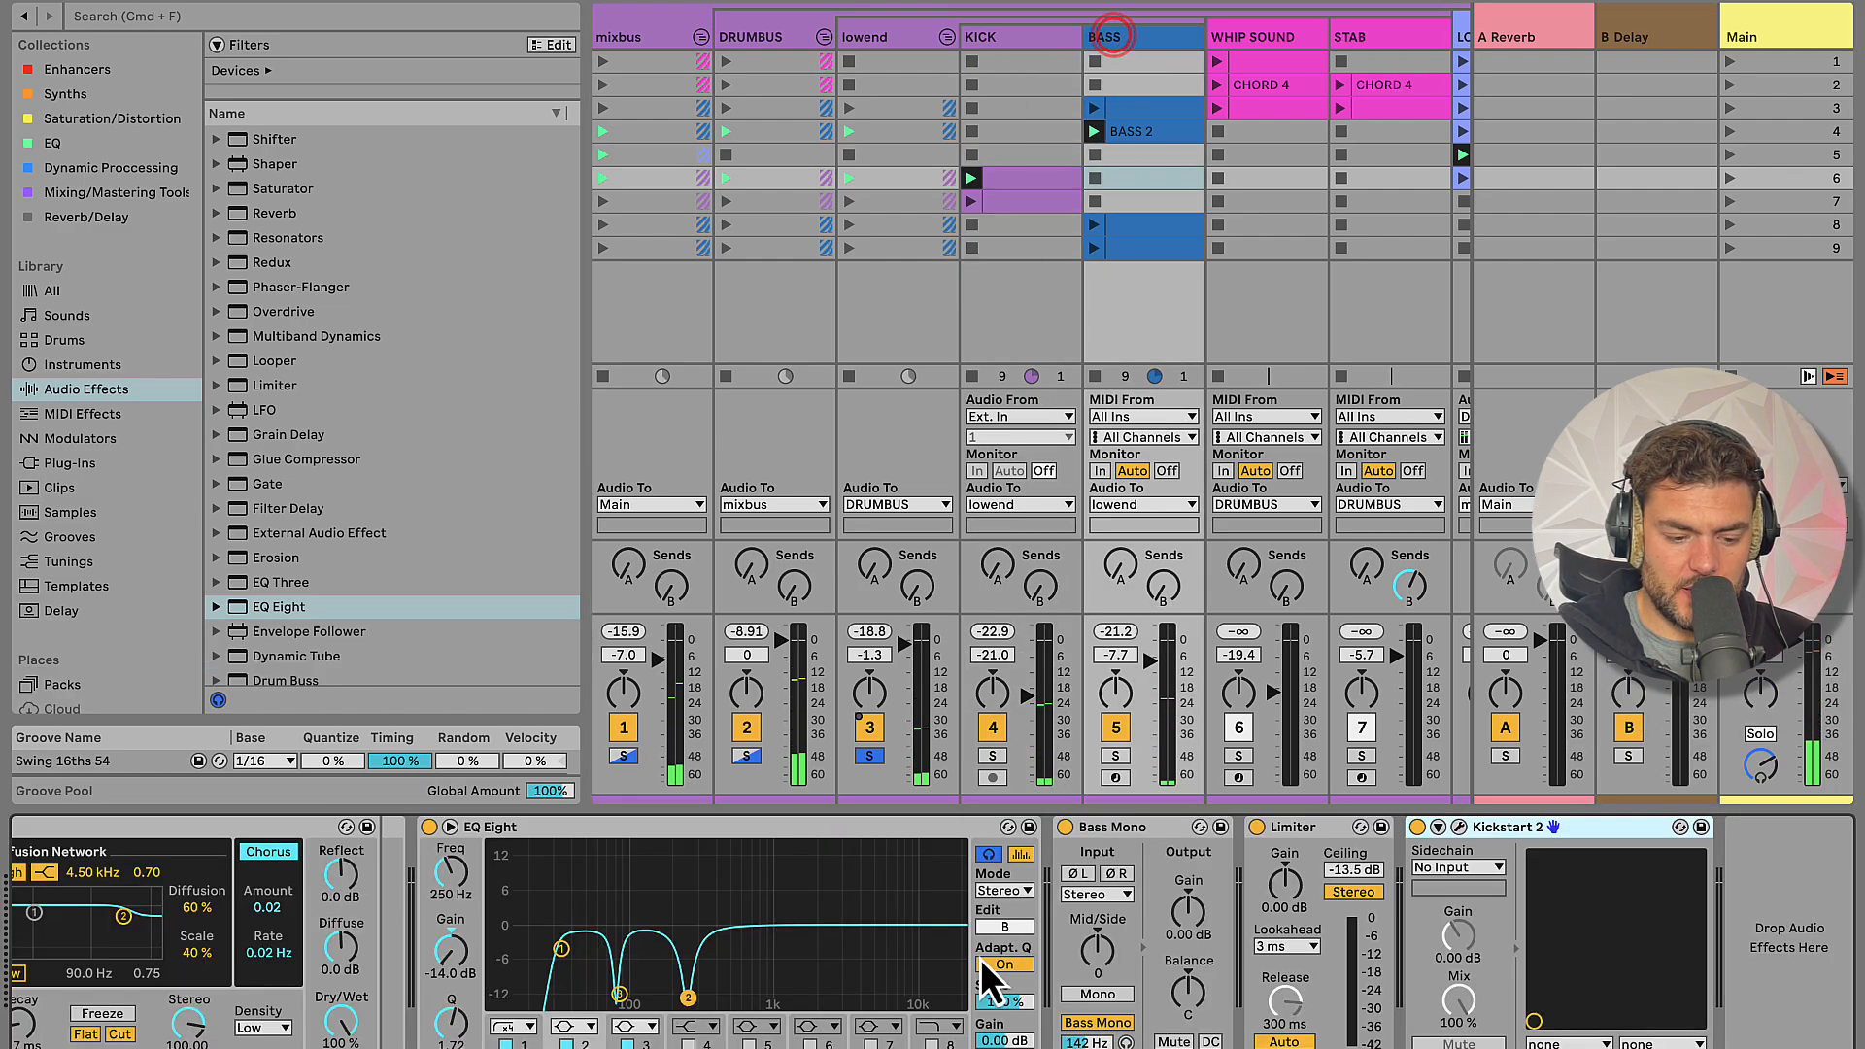
{"action": "scroll", "coordinate": [981, 959], "scroll_direction": "left", "scroll_amount": 10}
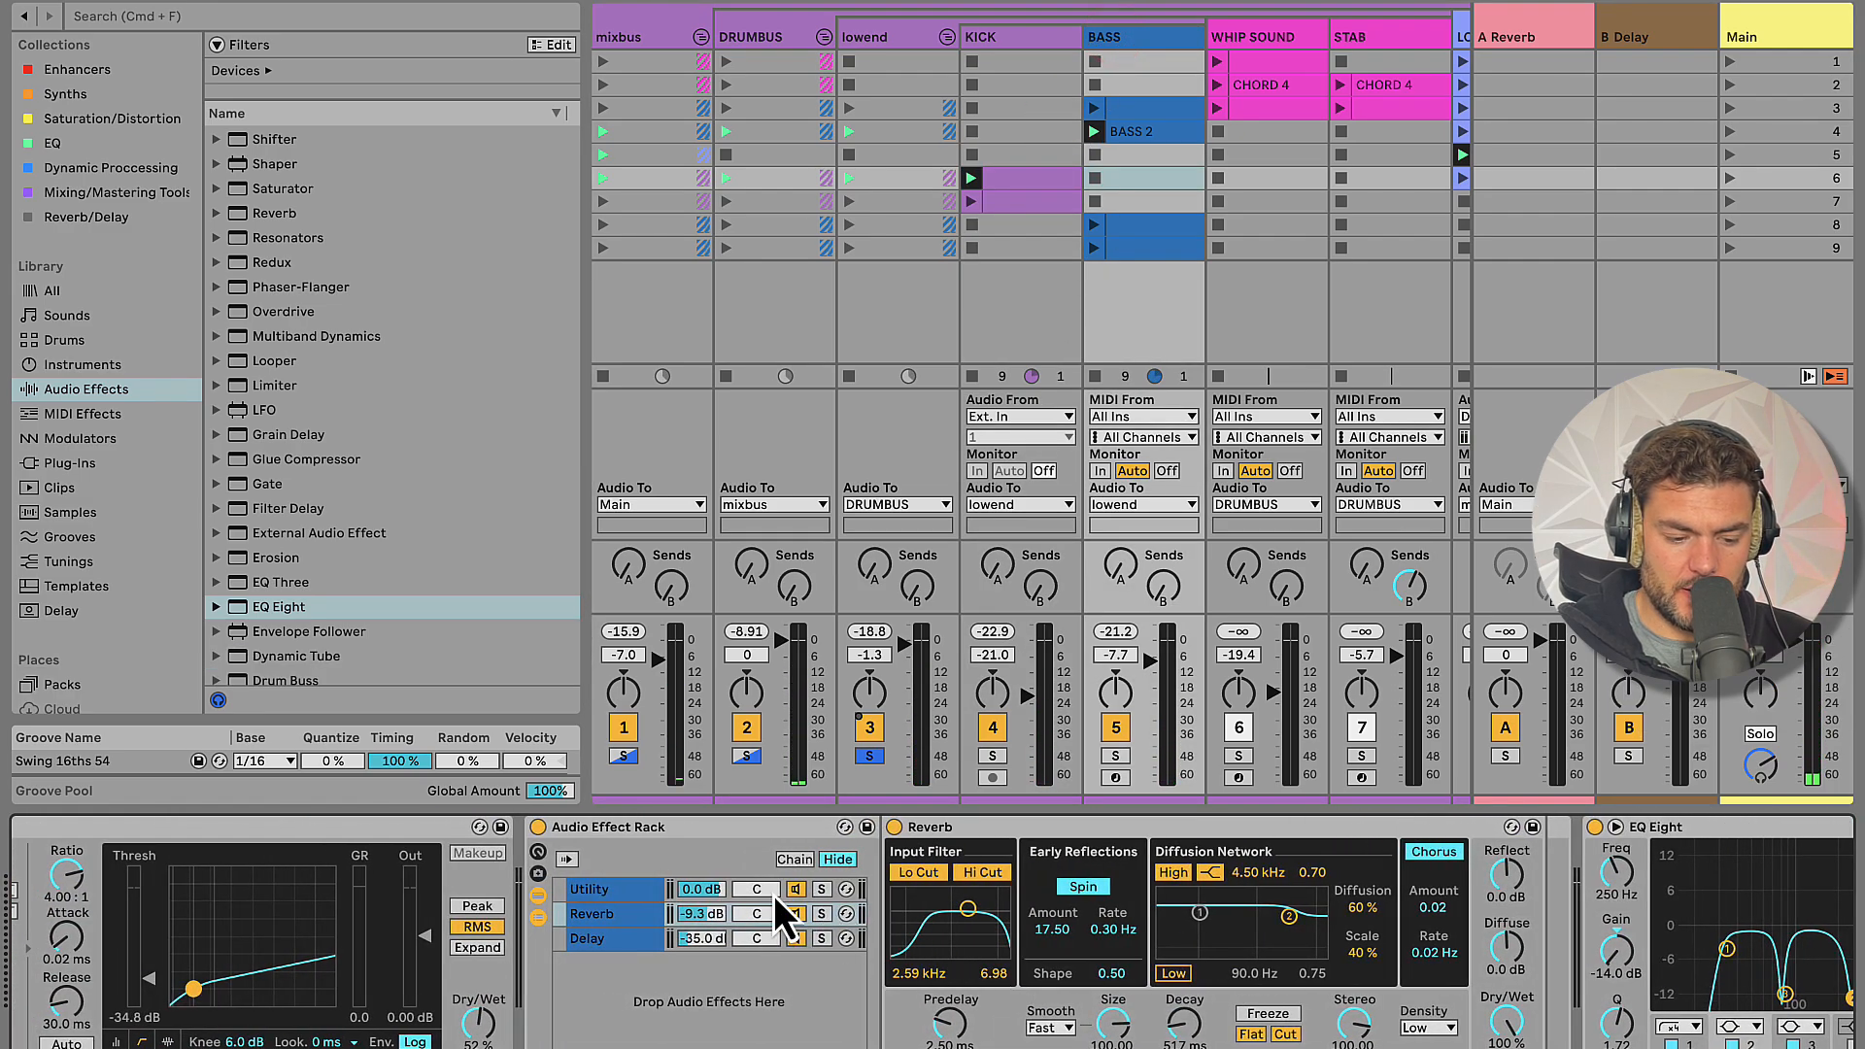
{"action": "left_click", "coordinate": [536, 827]}
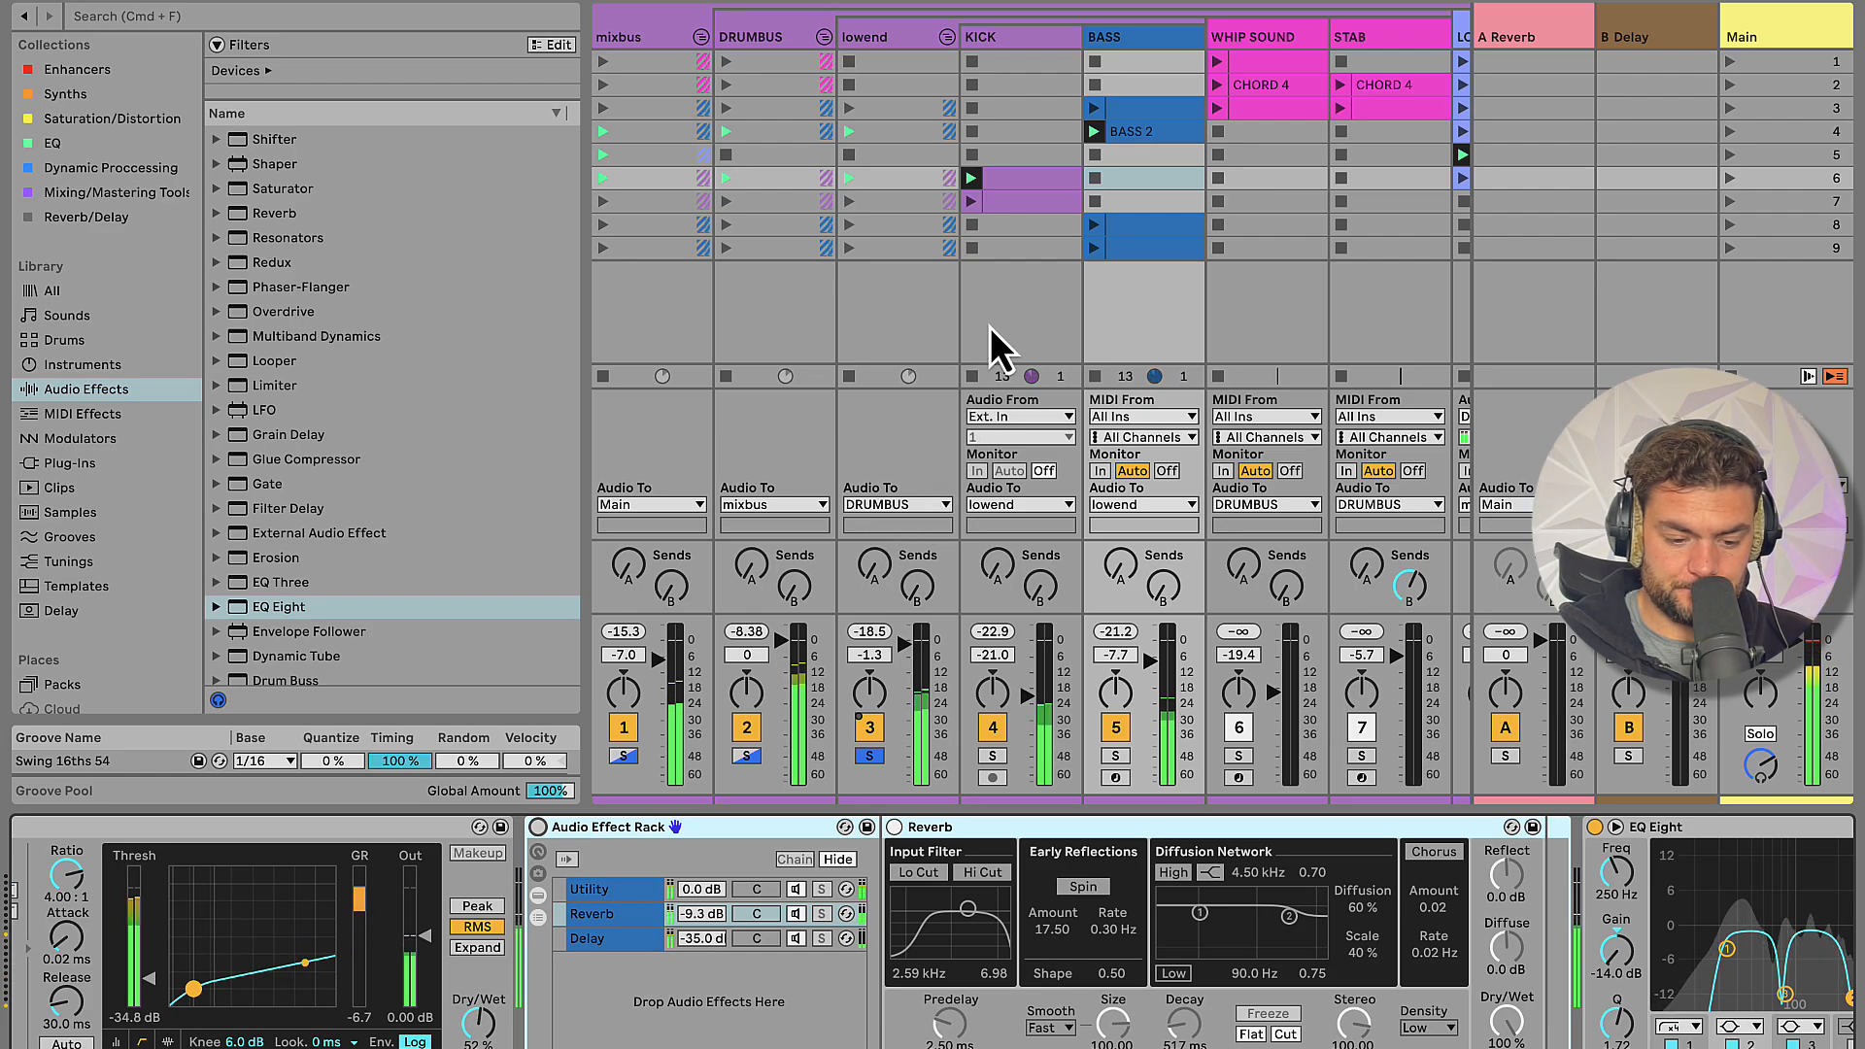
Open the BASS 2 clip's notes and select its D-1 note for examination
{"action": "left_click", "coordinate": [1121, 39]}
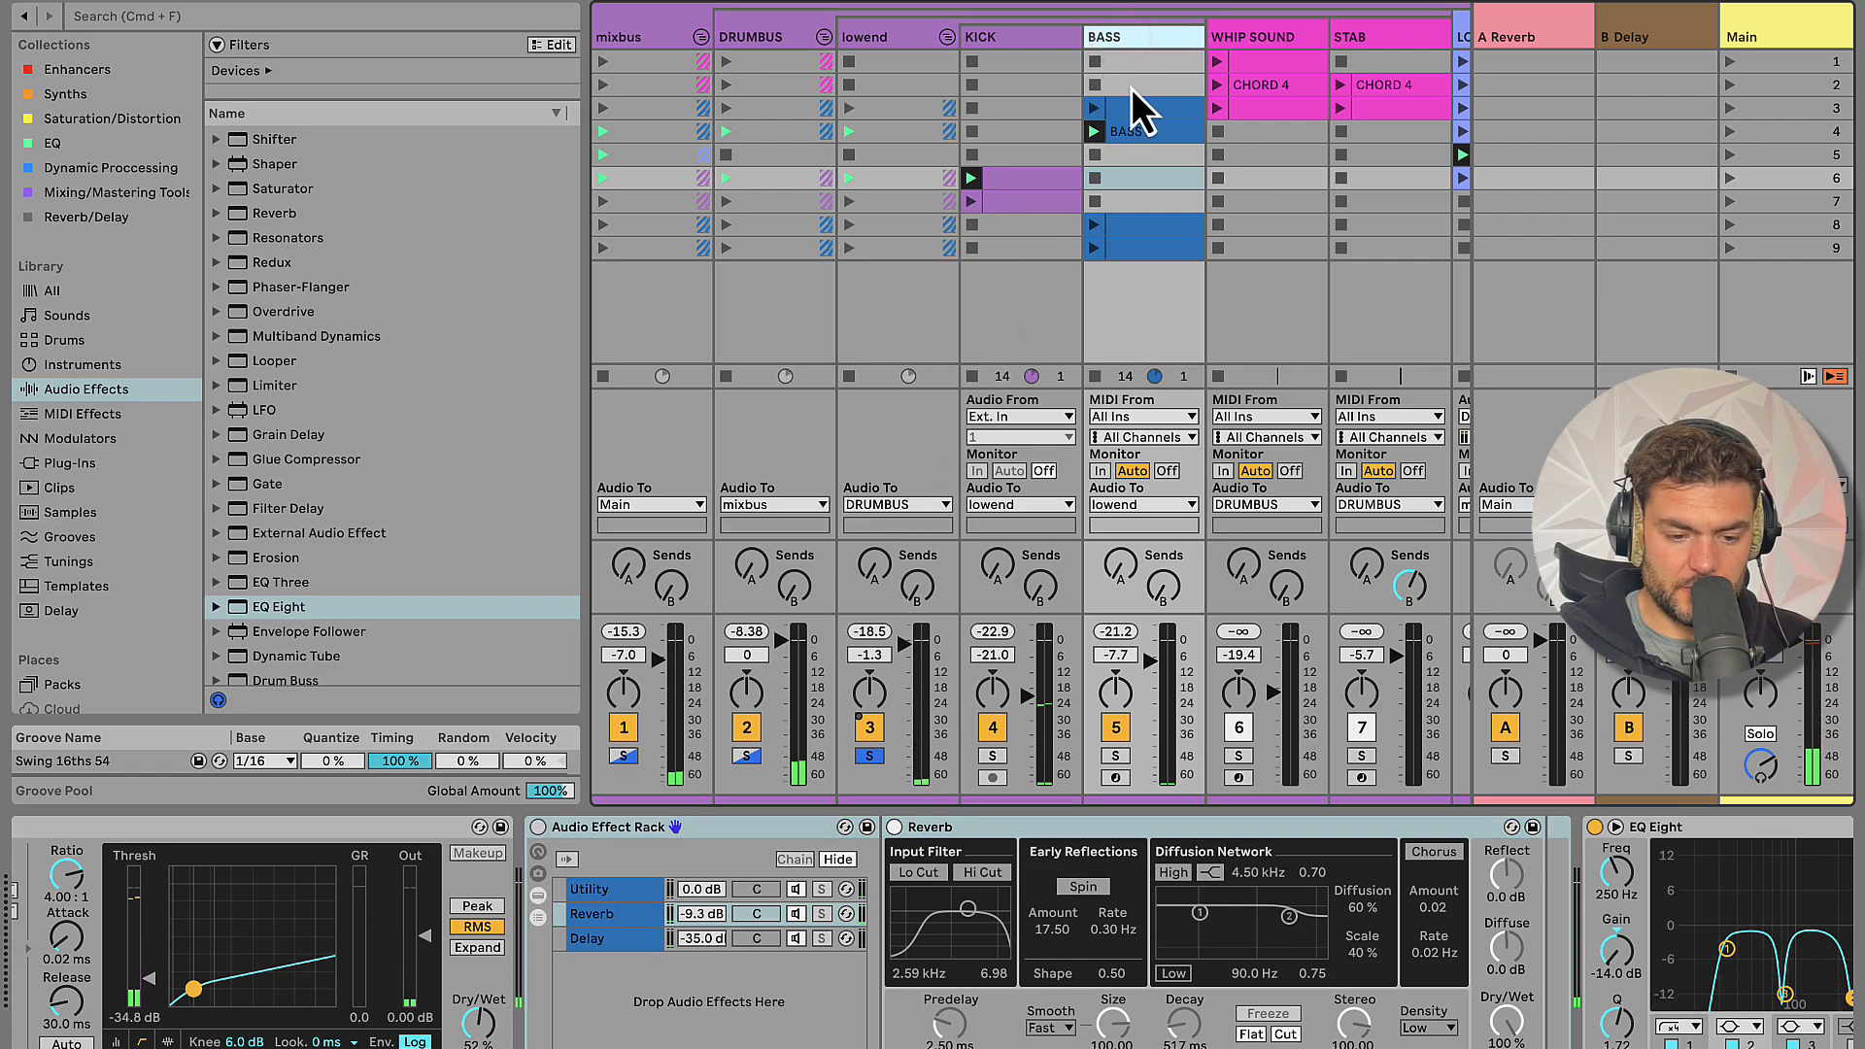
{"action": "left_click", "coordinate": [1139, 132]}
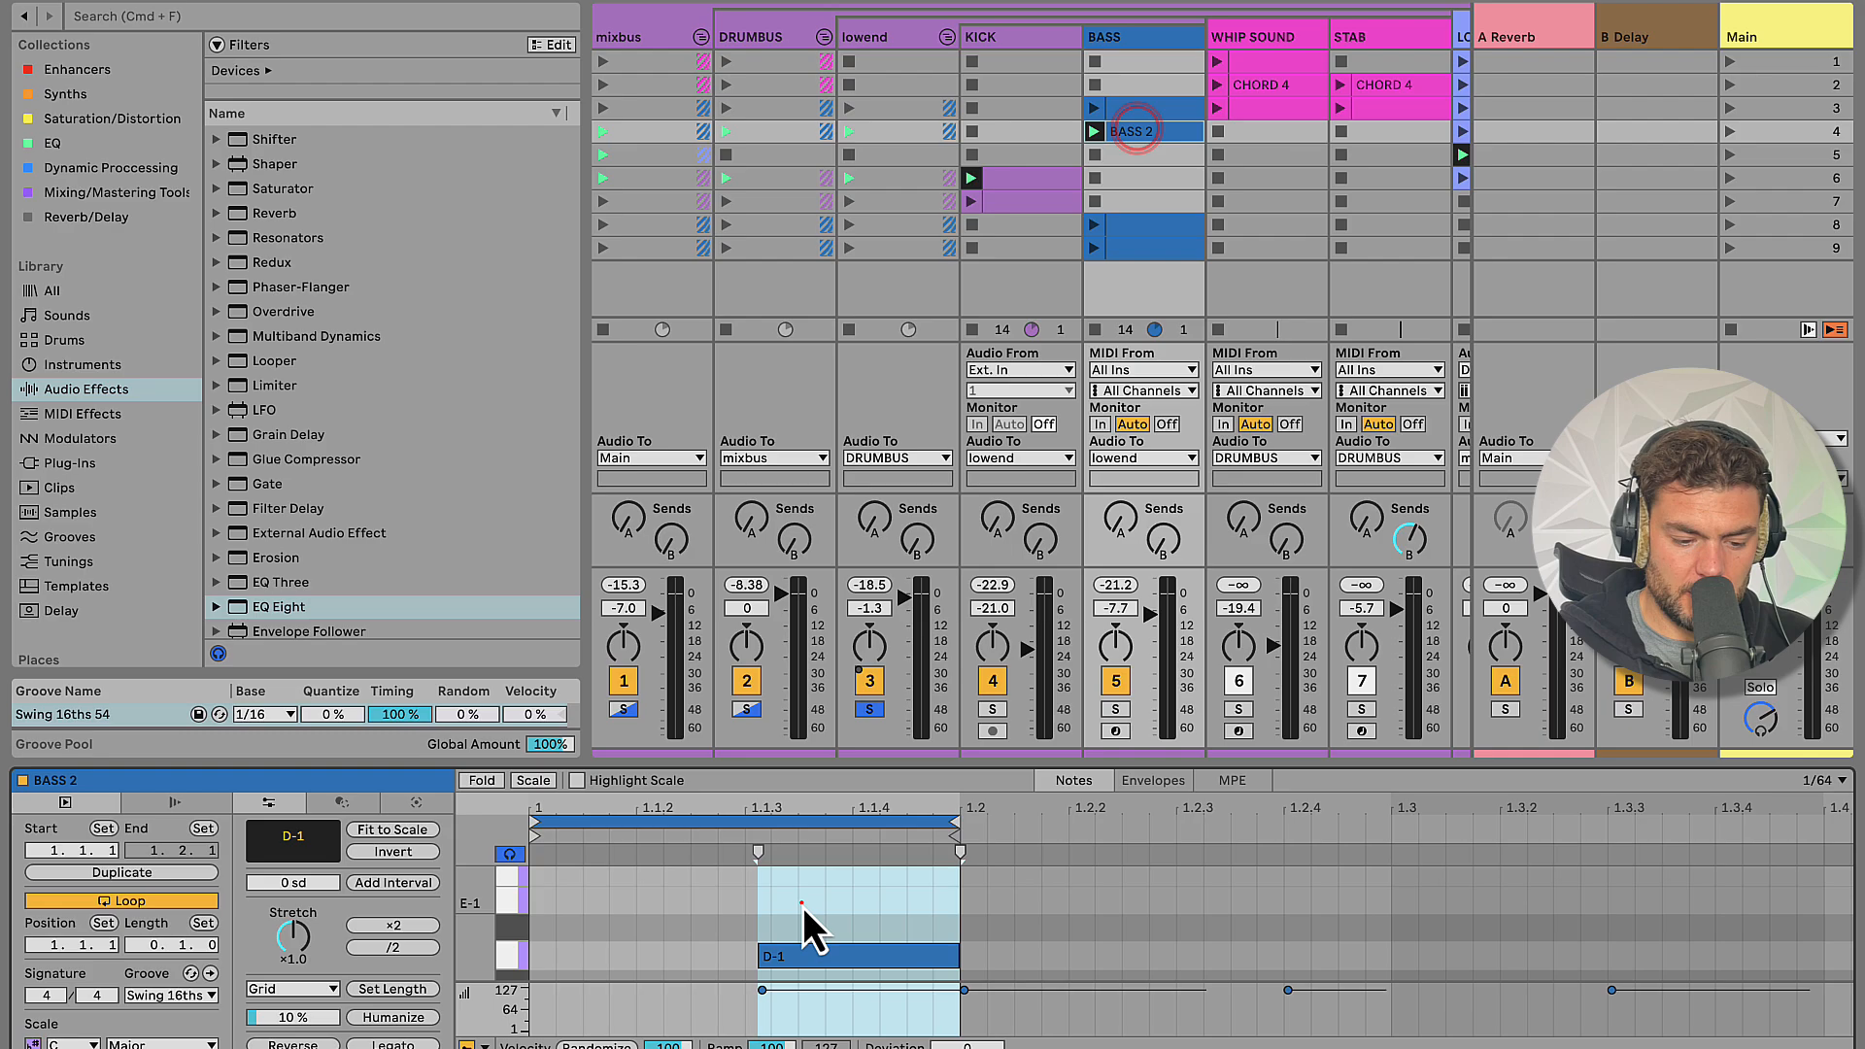
{"action": "left_click", "coordinate": [803, 906]}
{"action": "left_click", "coordinate": [816, 954]}
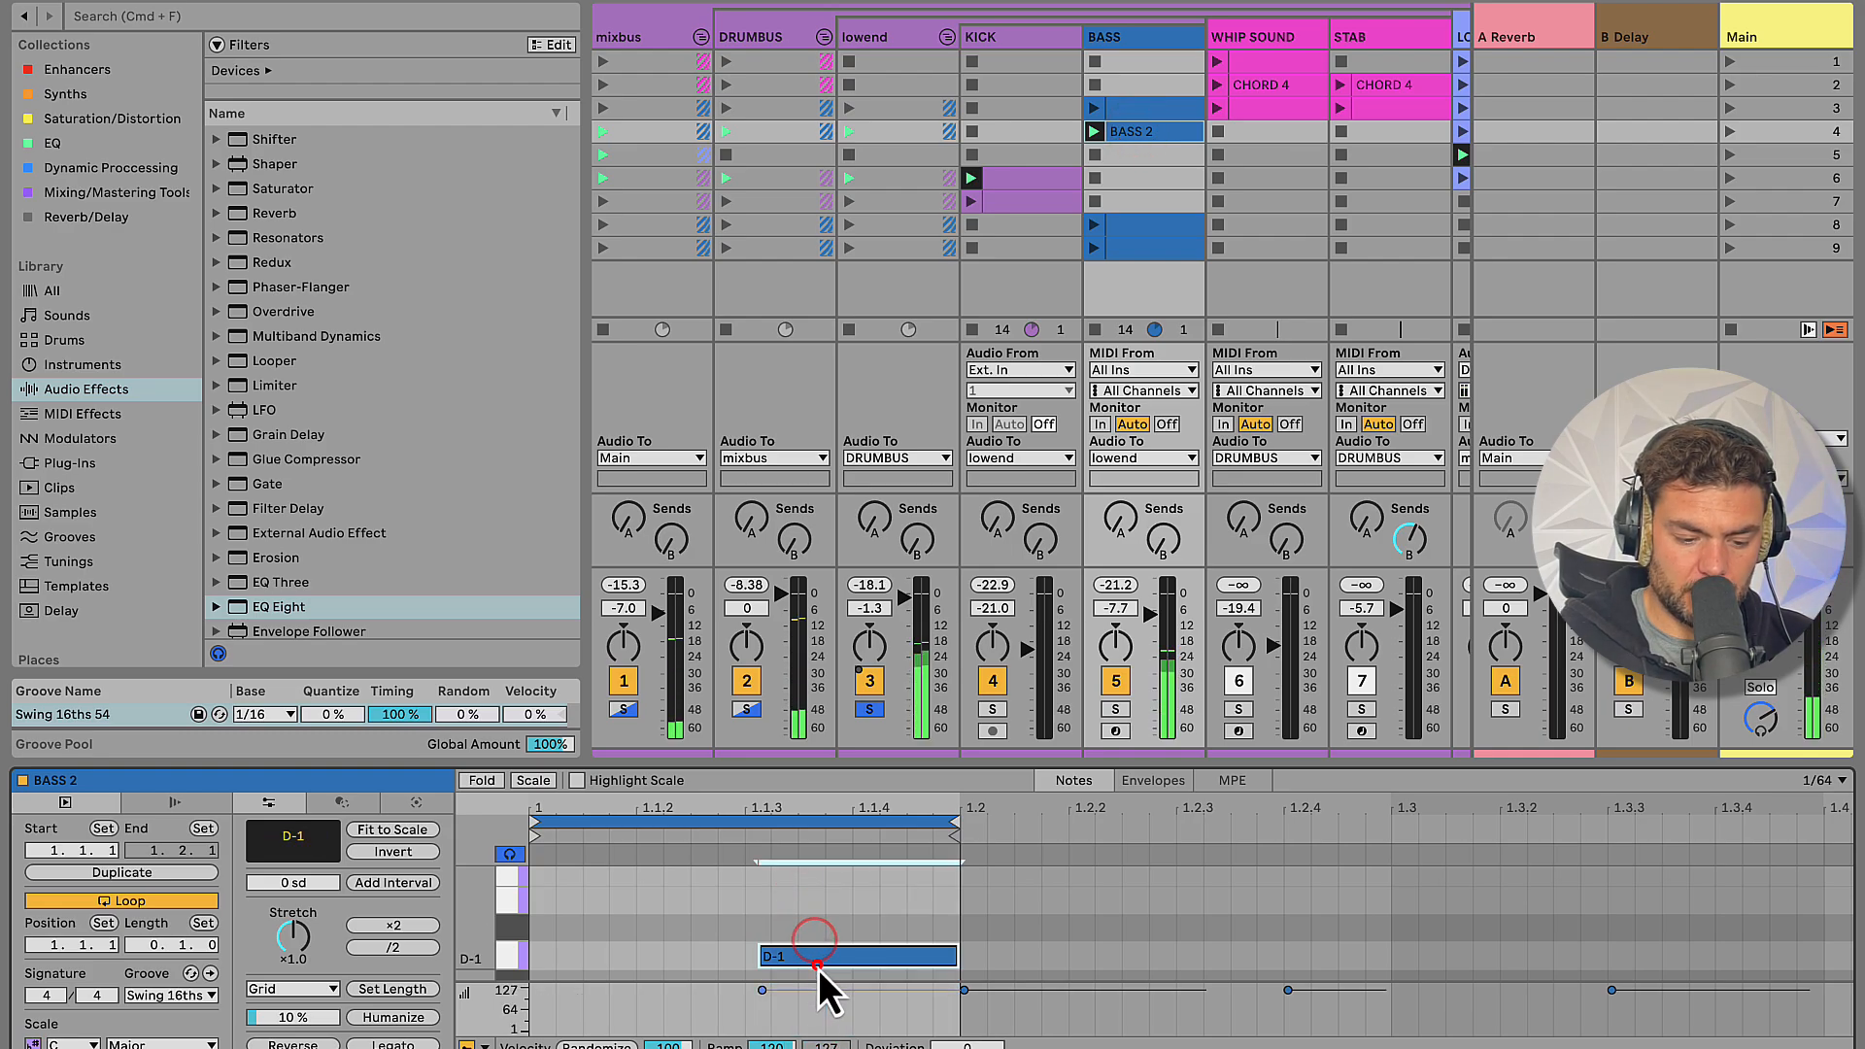
Nudge the BASS 2 clip's D-1 note slightly earlier and back to its place, and check the clip's groove choice
{"action": "key", "text": "Left"}
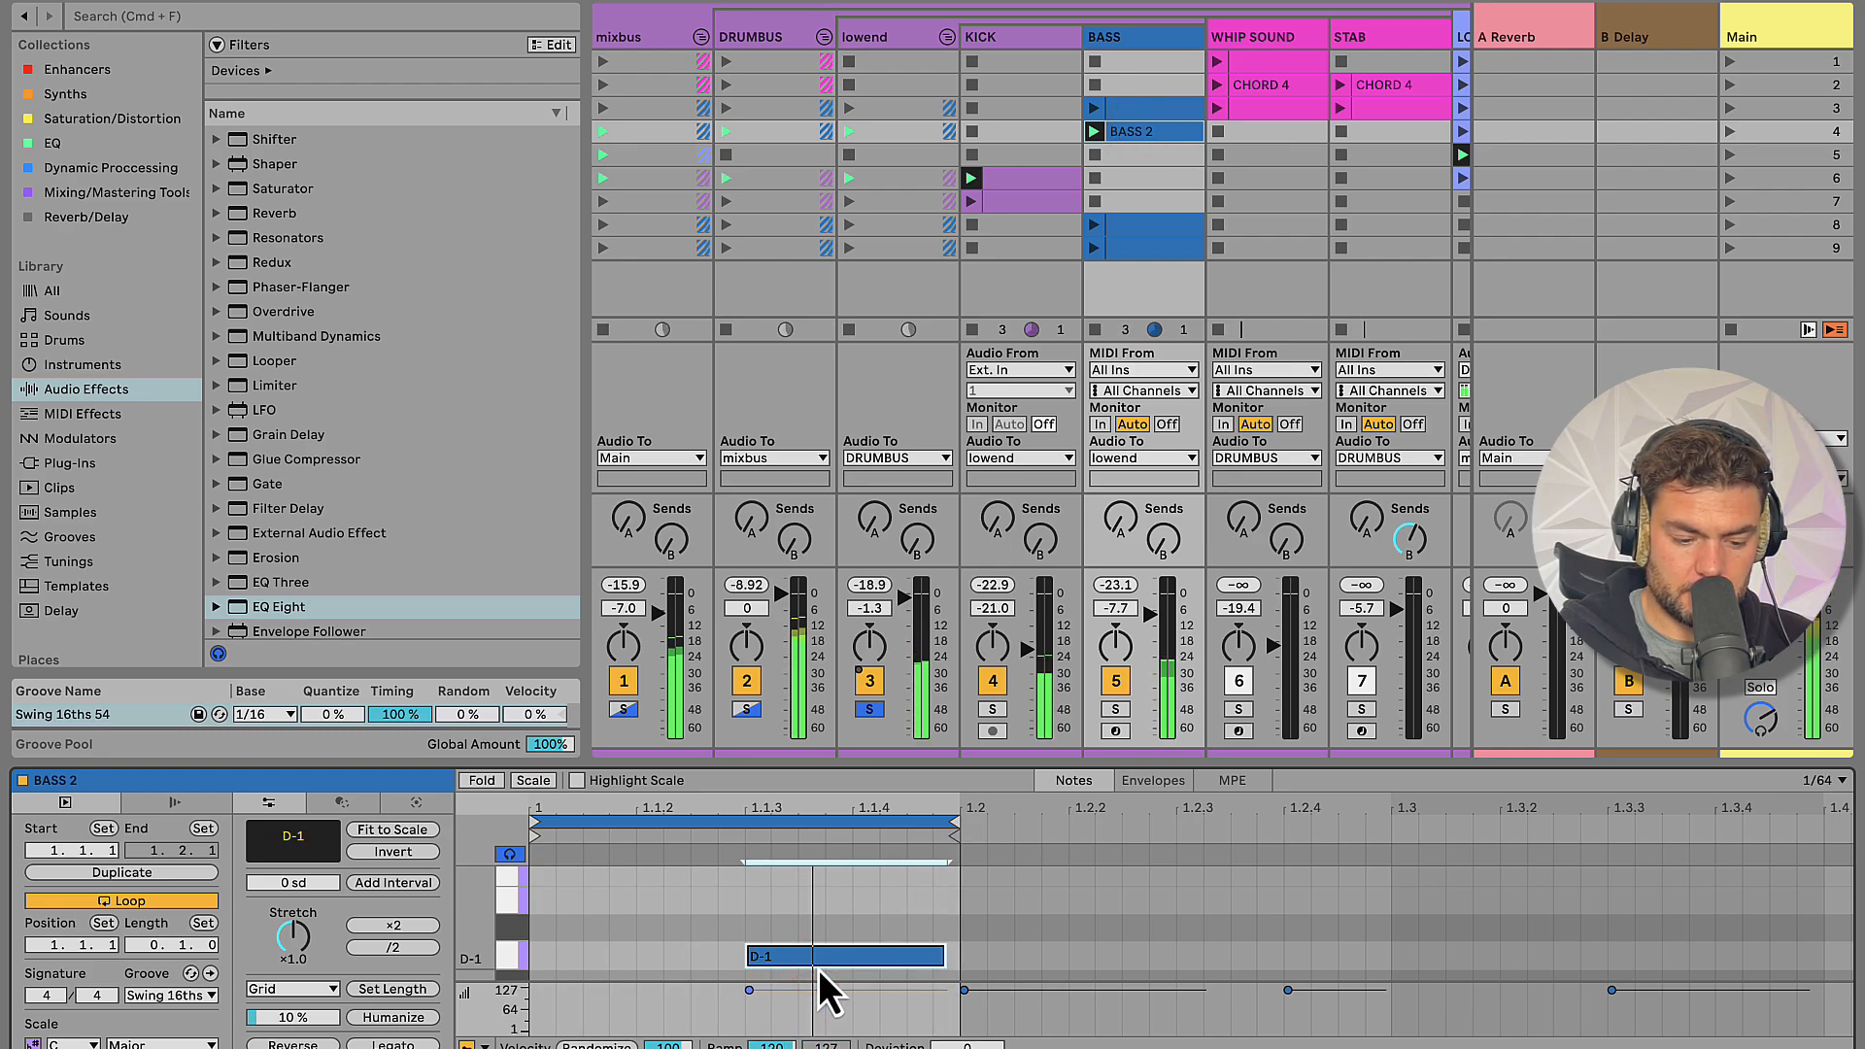
{"action": "key", "text": "Right"}
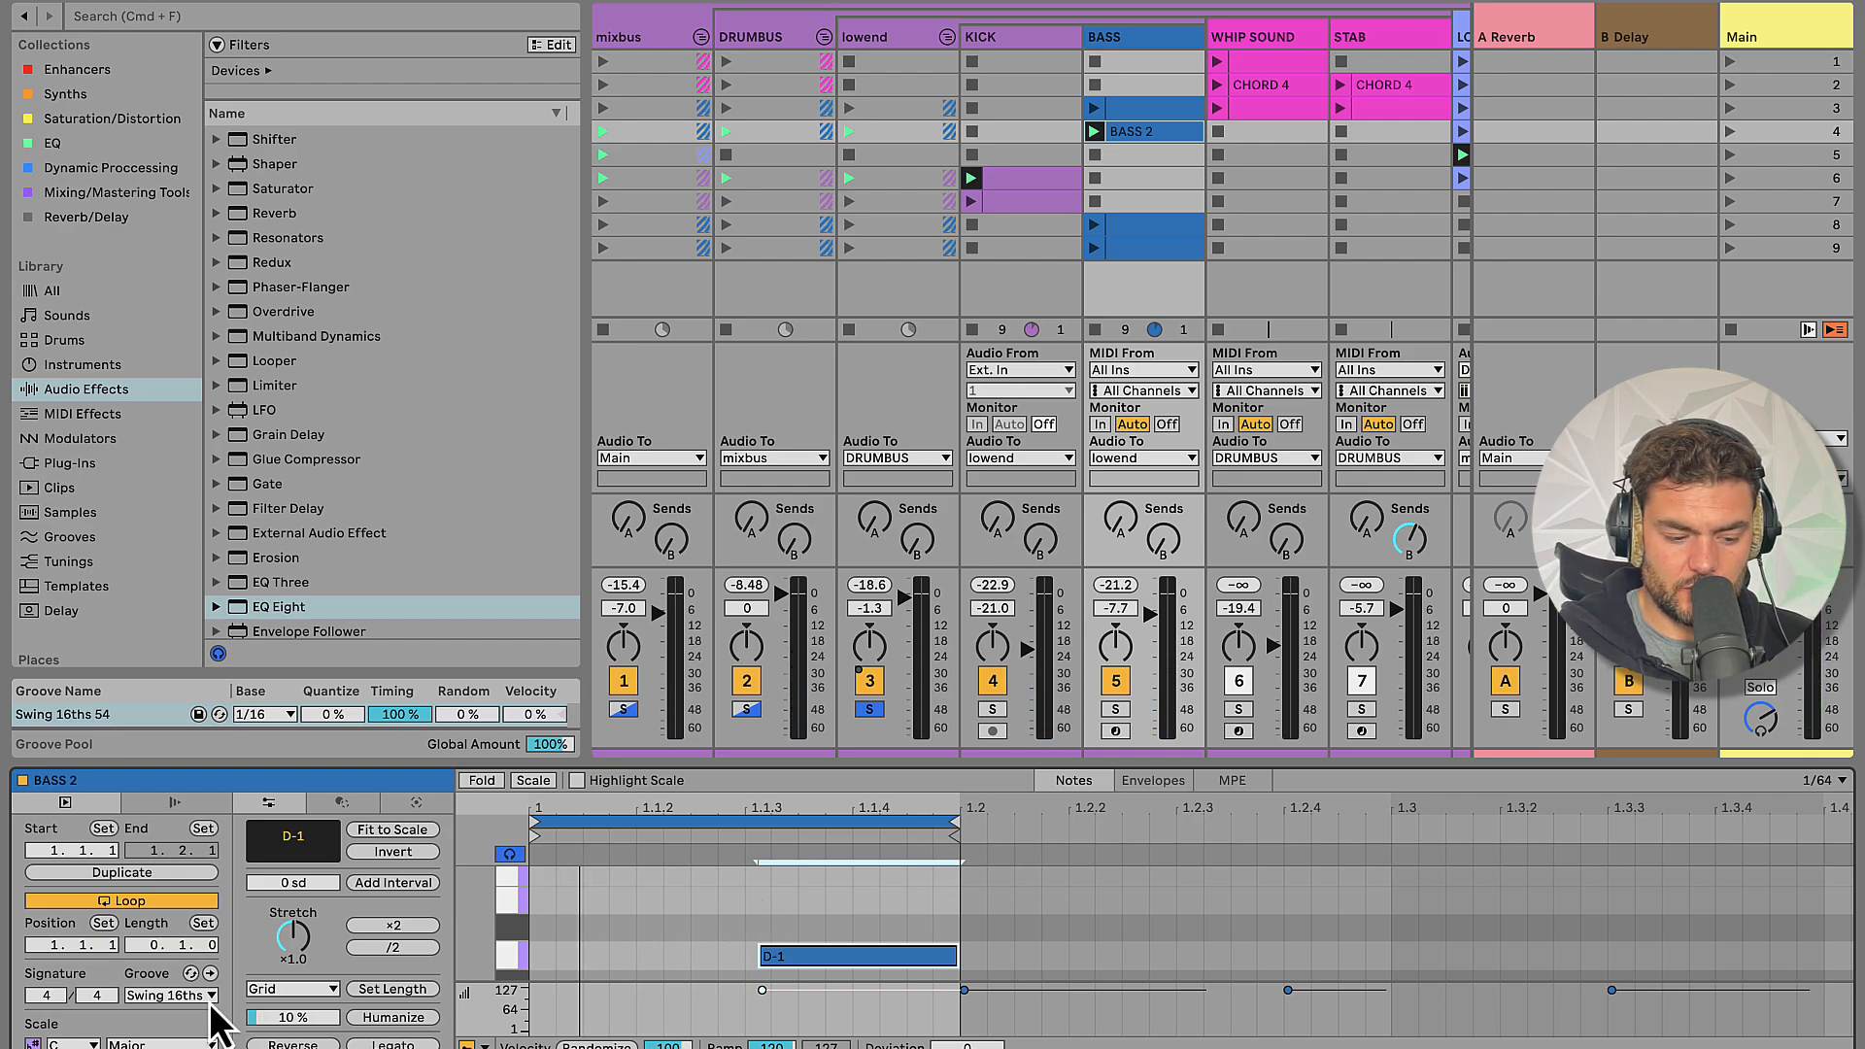
{"action": "left_click", "coordinate": [167, 995]}
{"action": "left_click", "coordinate": [168, 1034]}
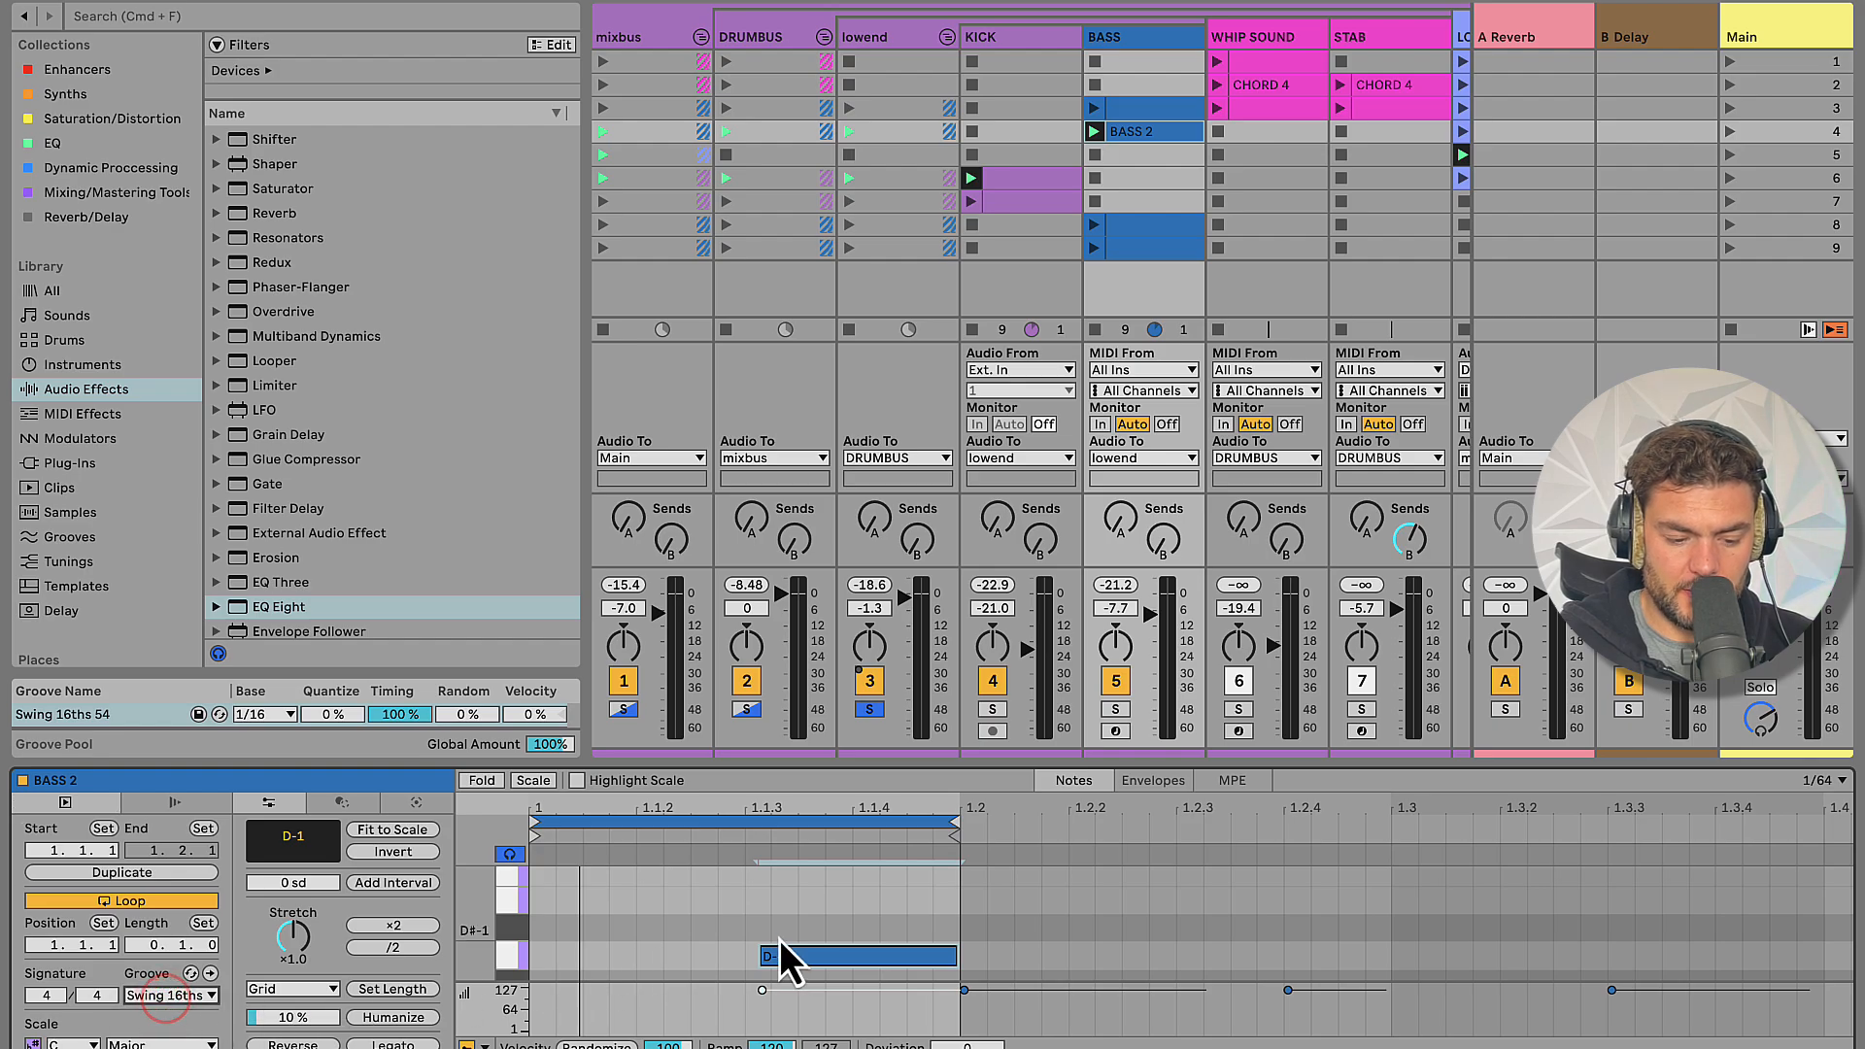
{"action": "left_click", "coordinate": [779, 941]}
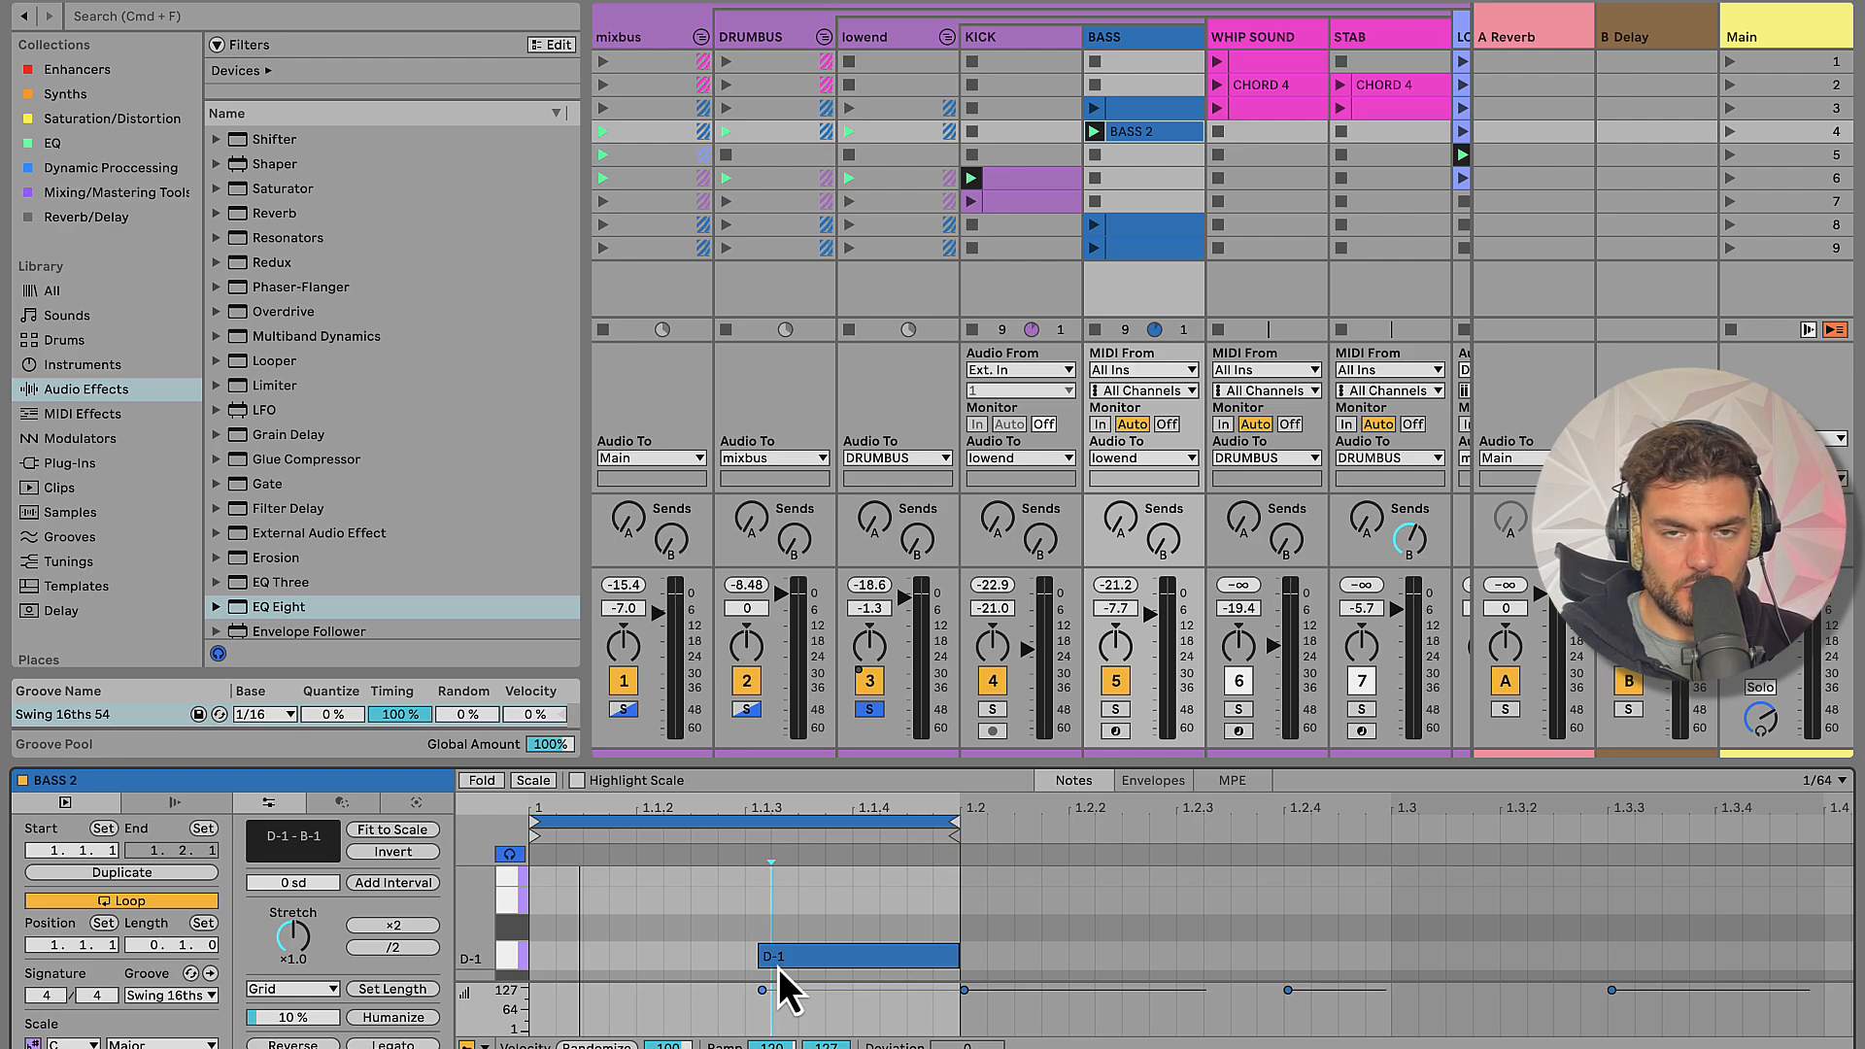
Switch between the KICK and BASS tracks to compare their device chains
{"action": "left_click", "coordinate": [1016, 39]}
{"action": "left_click", "coordinate": [1129, 35]}
{"action": "left_click", "coordinate": [1042, 35]}
{"action": "left_click", "coordinate": [1155, 34]}
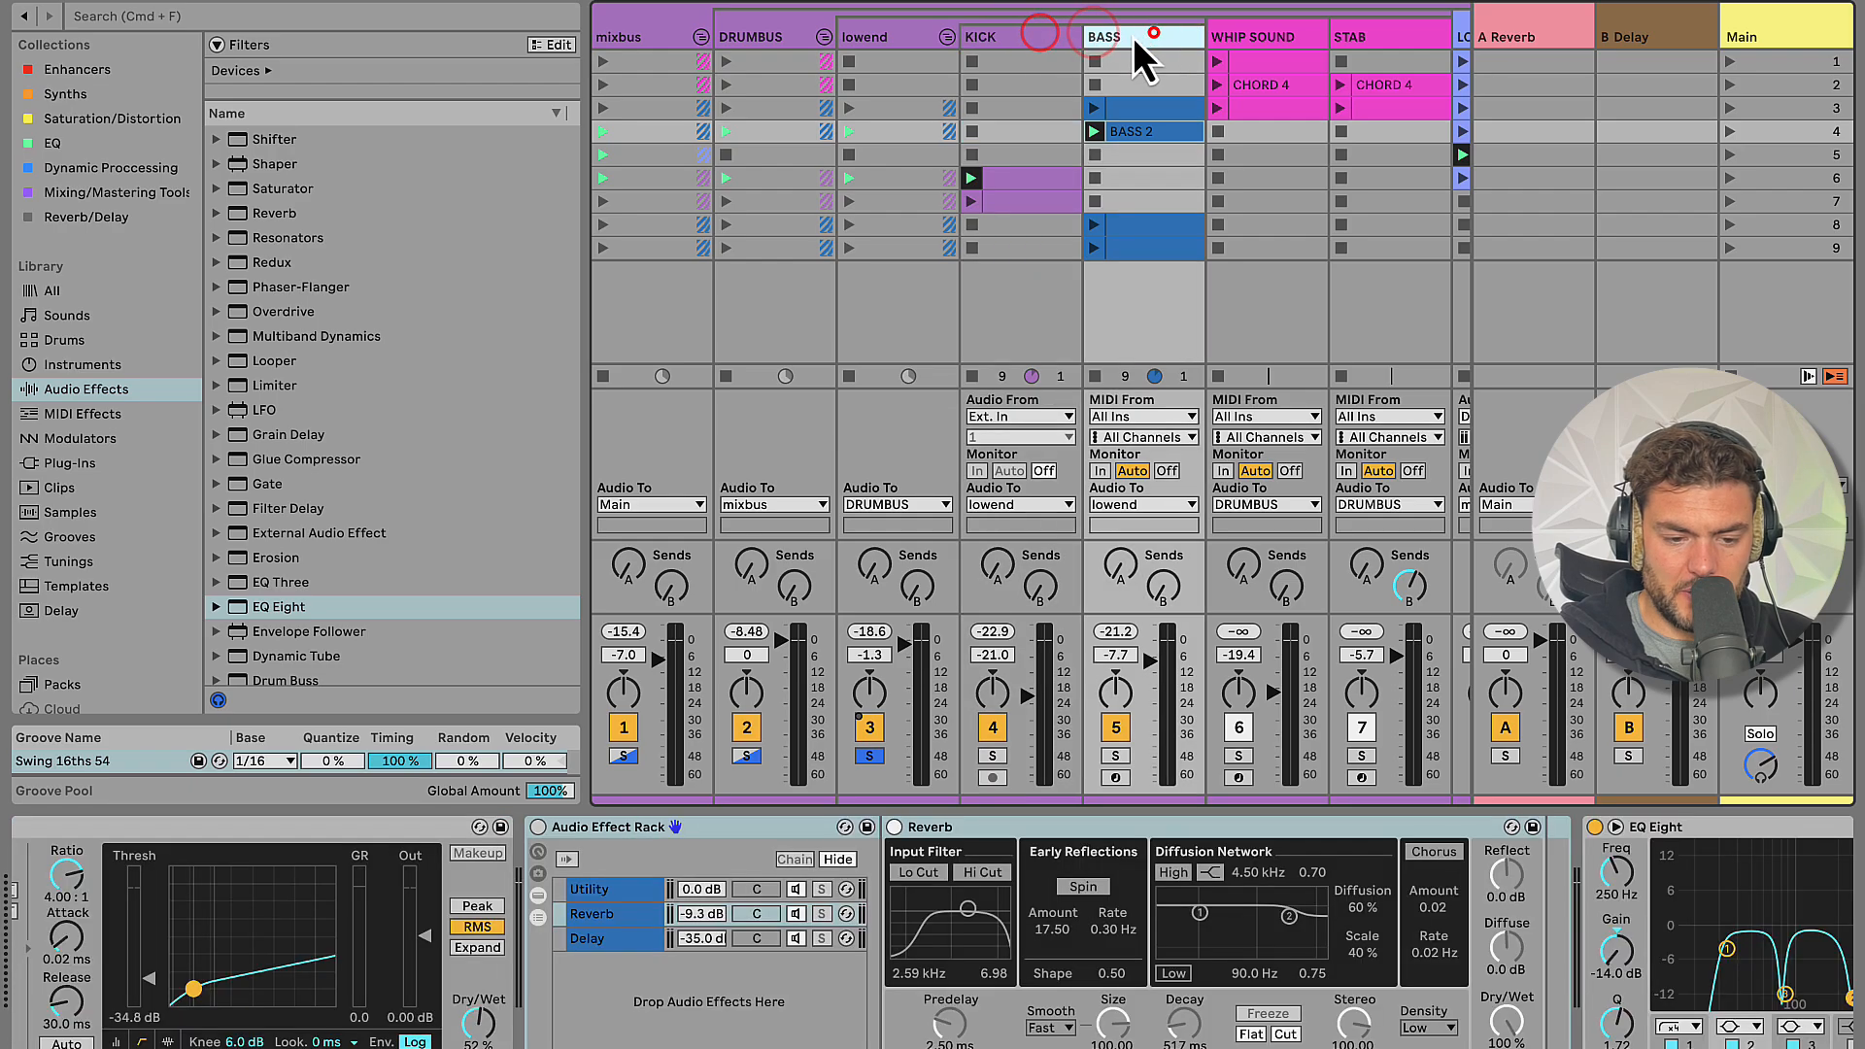
{"action": "left_click", "coordinate": [1063, 35]}
Open the lowend group's bx_console SSL 4000 G window and view the plug-in's preset list without changing the preset
{"action": "left_click", "coordinate": [878, 41]}
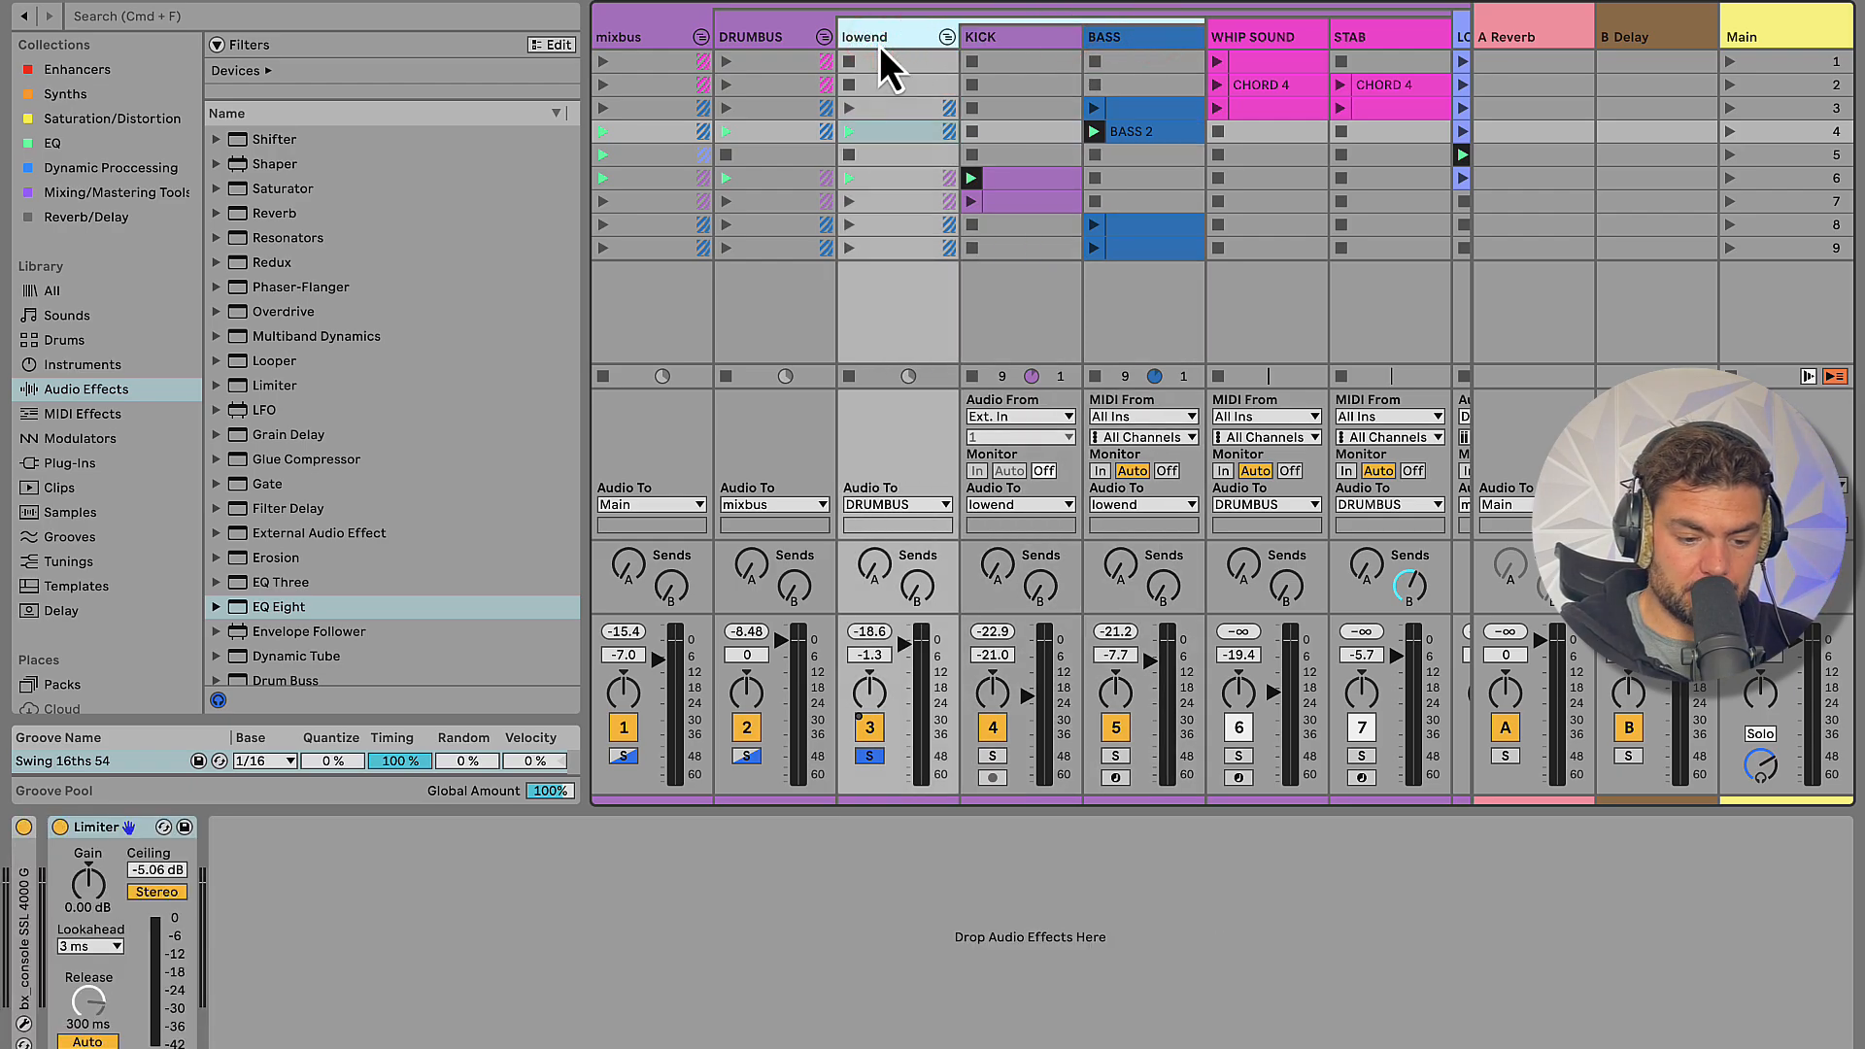
{"action": "double_click", "coordinate": [20, 895]}
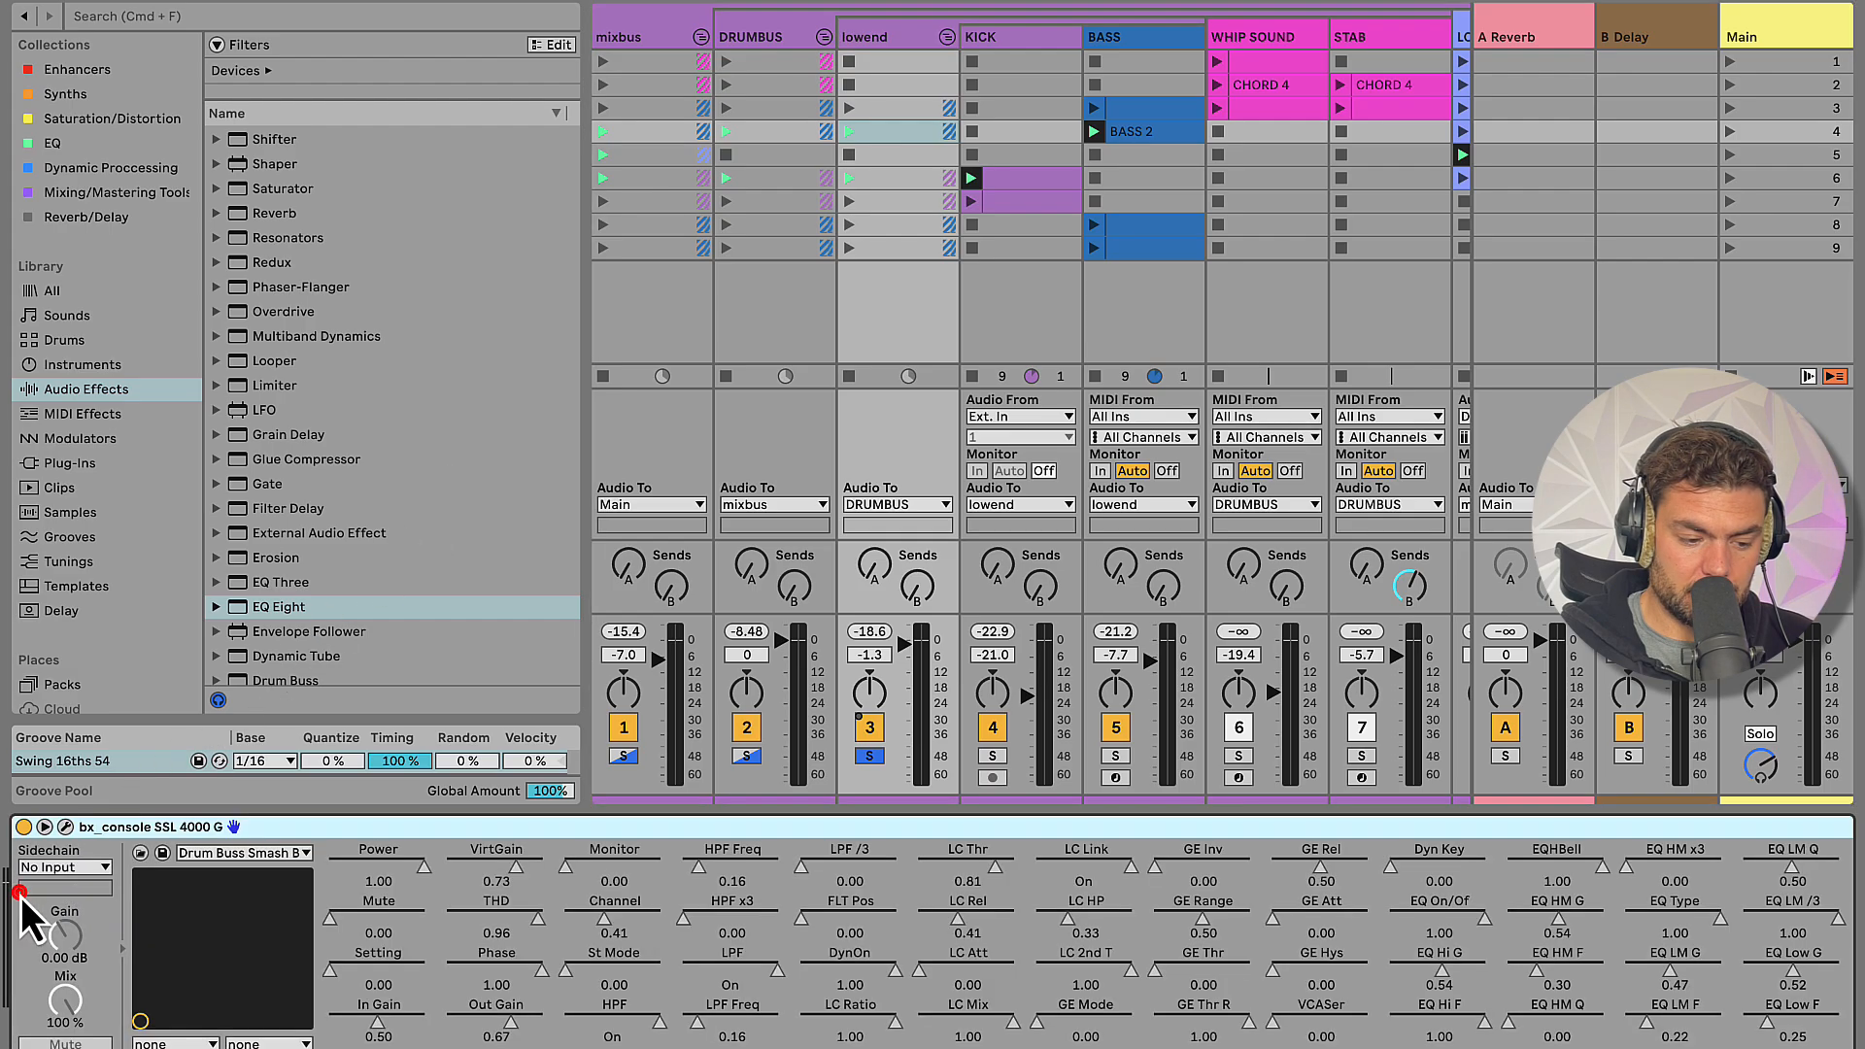
{"action": "left_click", "coordinate": [66, 828]}
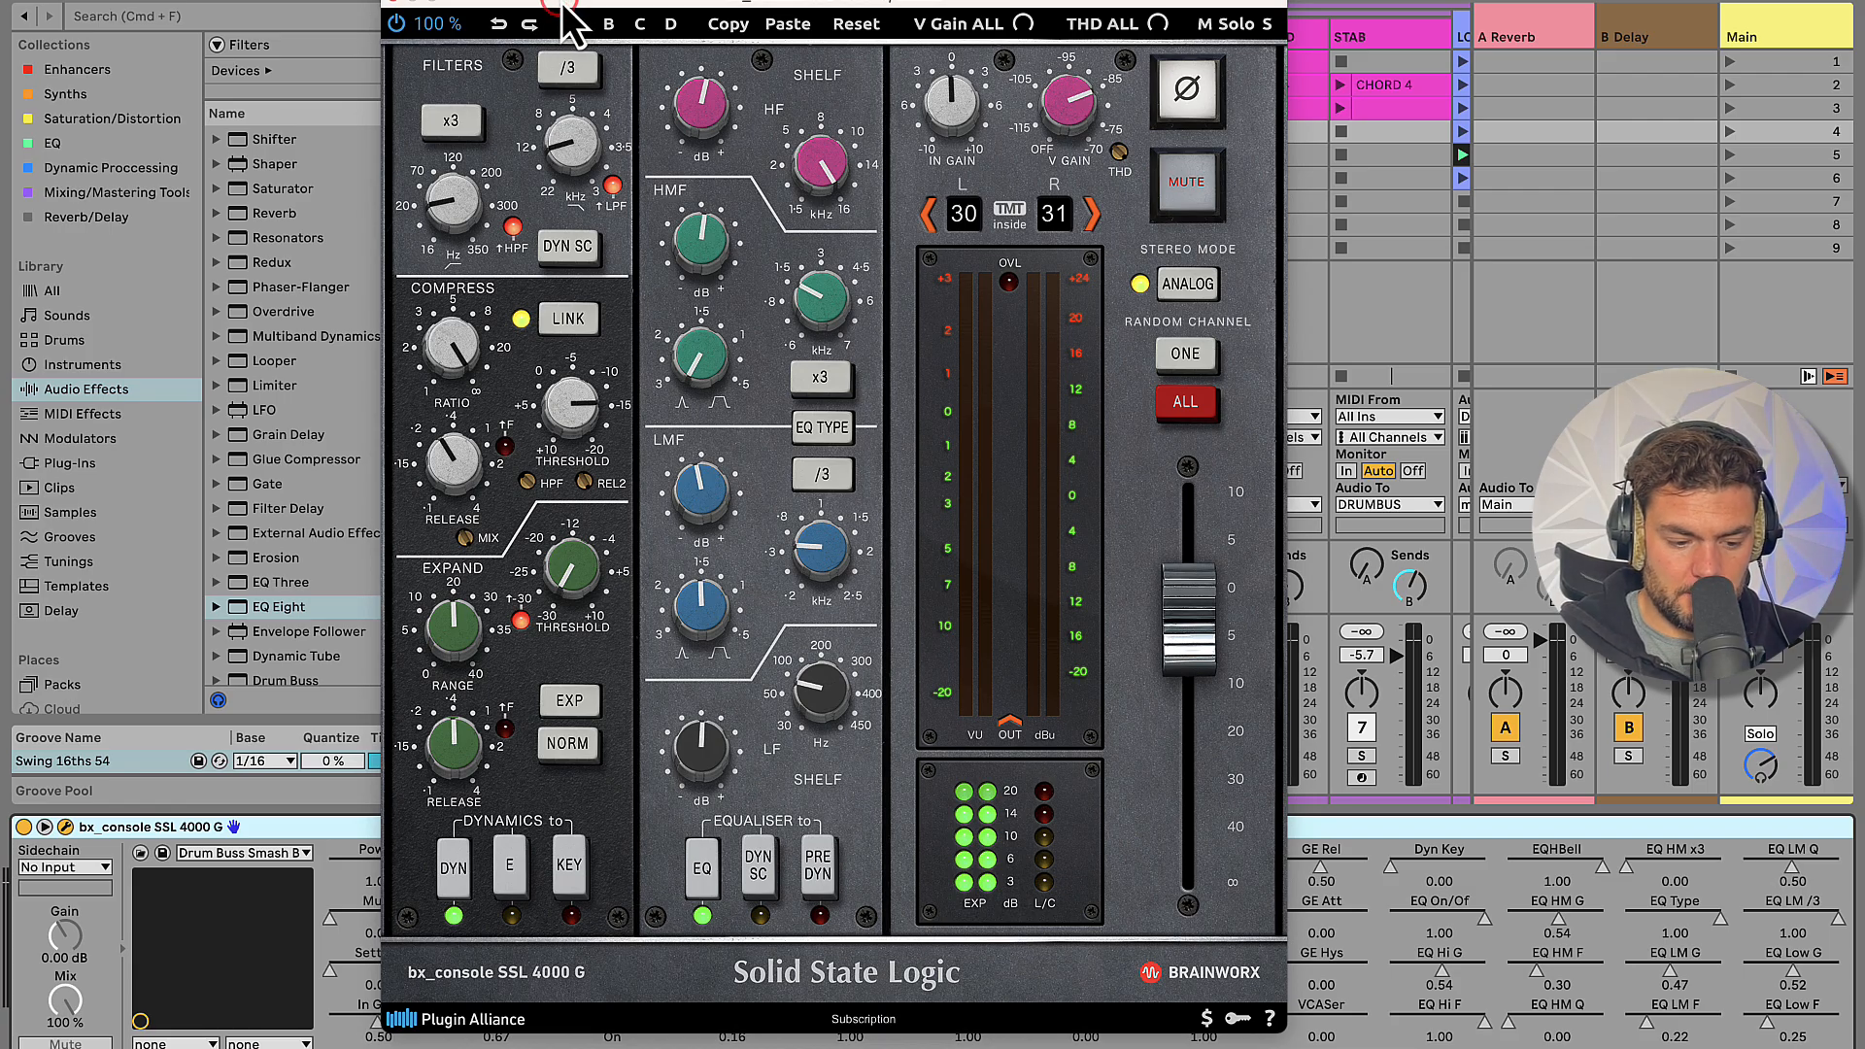
{"action": "left_click_drag", "start_coordinate": [564, 6], "coordinate": [638, 0]}
{"action": "left_click", "coordinate": [202, 853]}
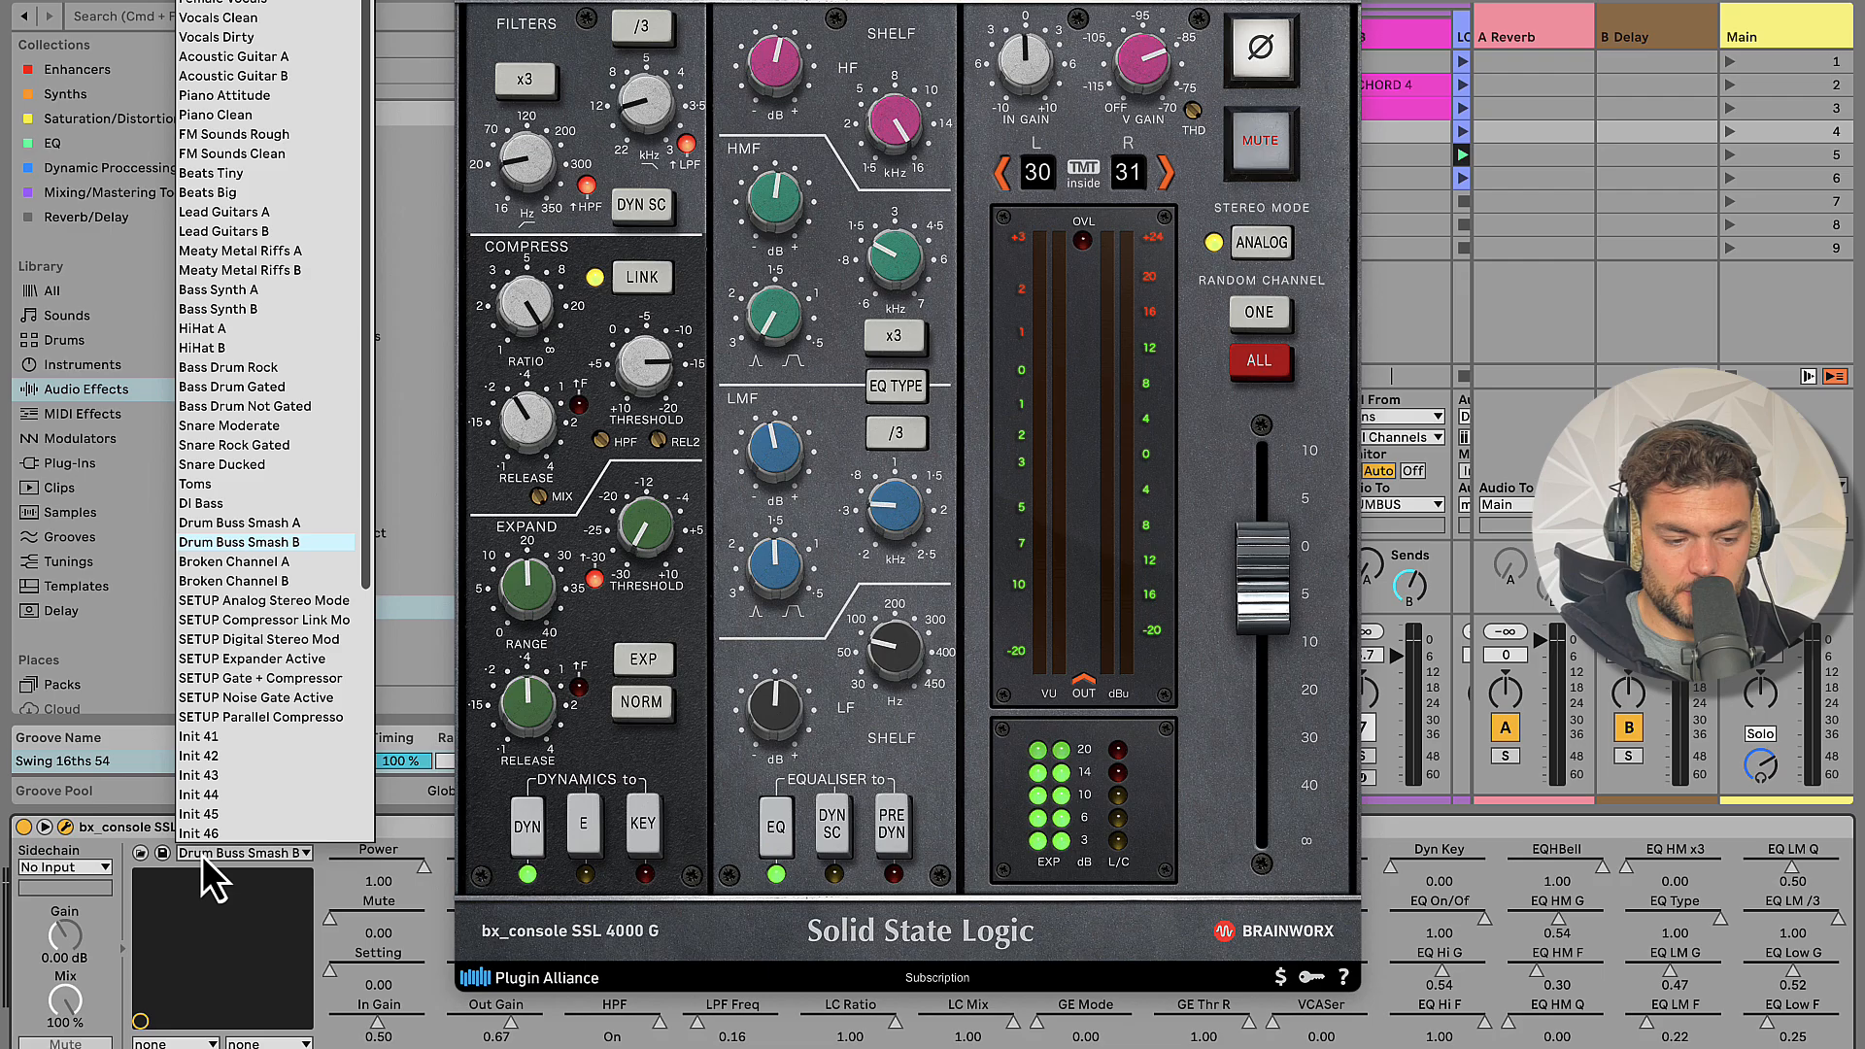
{"action": "left_click", "coordinate": [202, 855]}
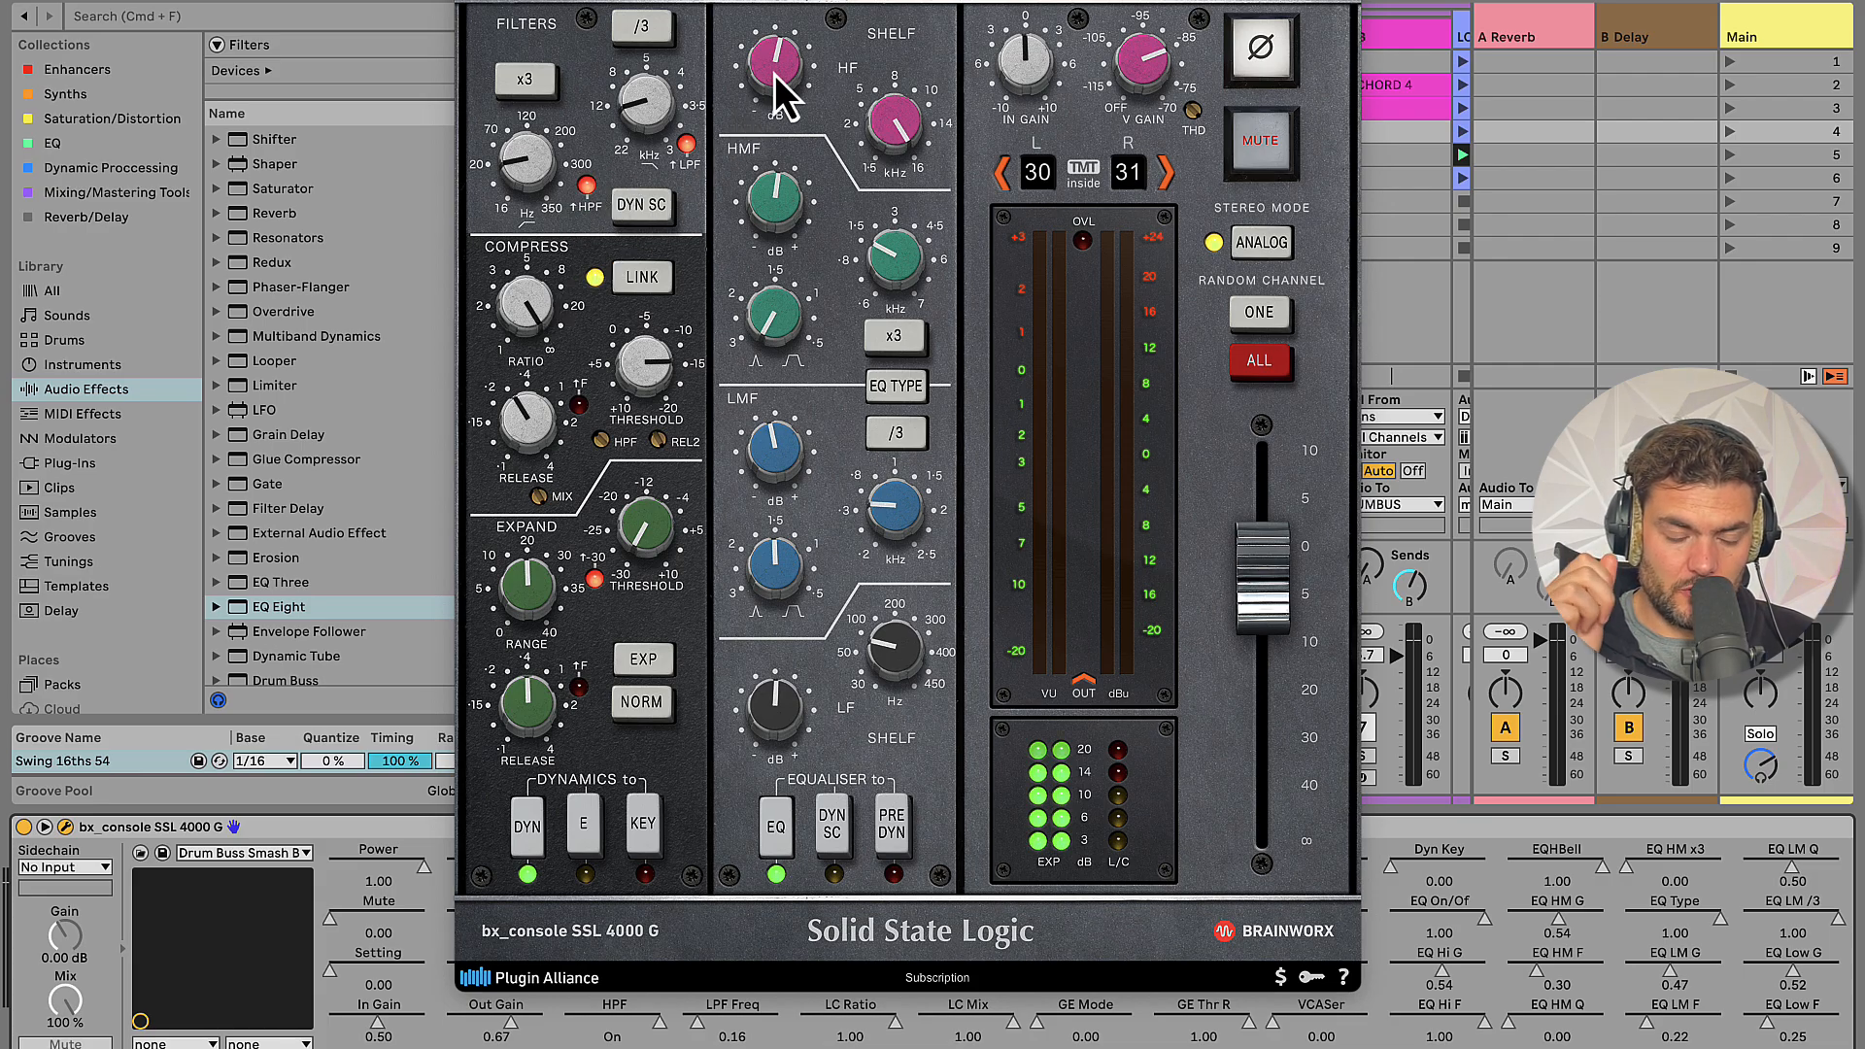
Examine the high-mid and low-mid EQ gains in bx_console SSL 4000 G, close its window and fold the device
{"action": "left_click", "coordinate": [776, 200]}
{"action": "left_click", "coordinate": [781, 475]}
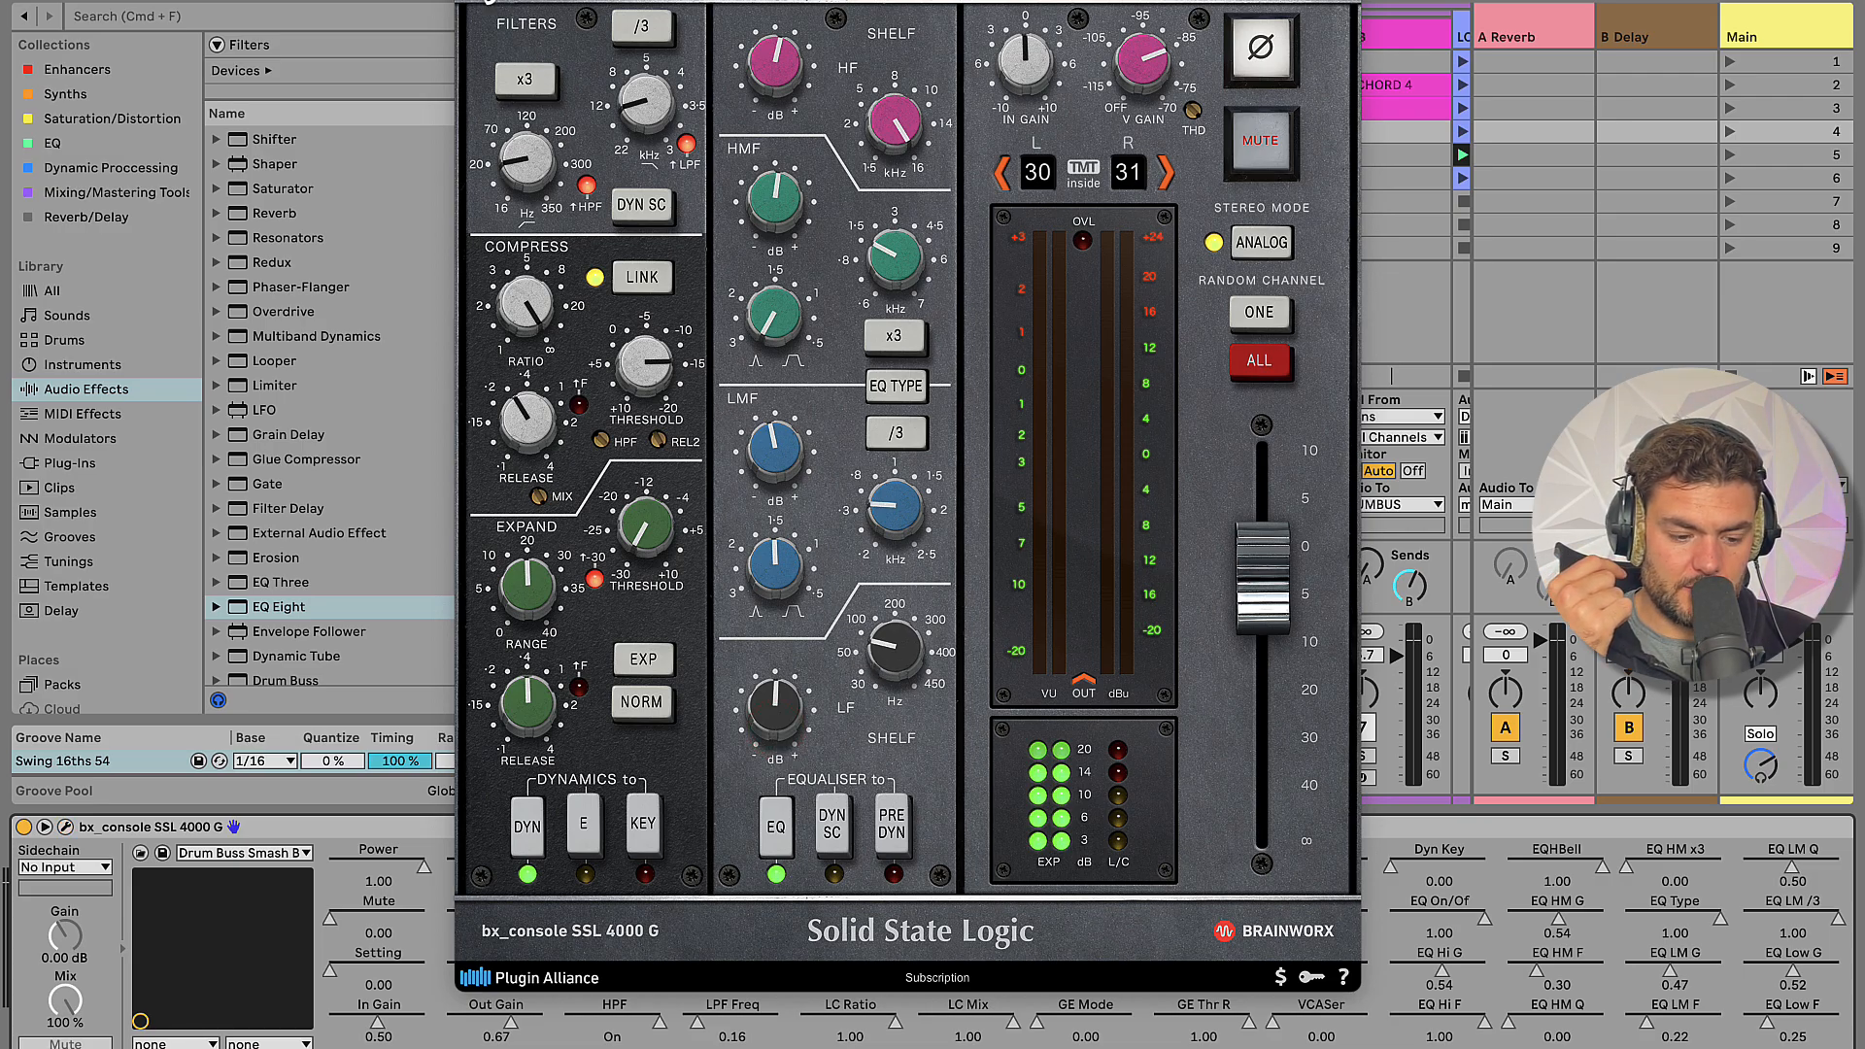
{"action": "left_click", "coordinate": [476, 1]}
{"action": "double_click", "coordinate": [254, 828]}
Examine the ceiling setting of the Limiter on the lowend group
{"action": "left_click", "coordinate": [112, 829]}
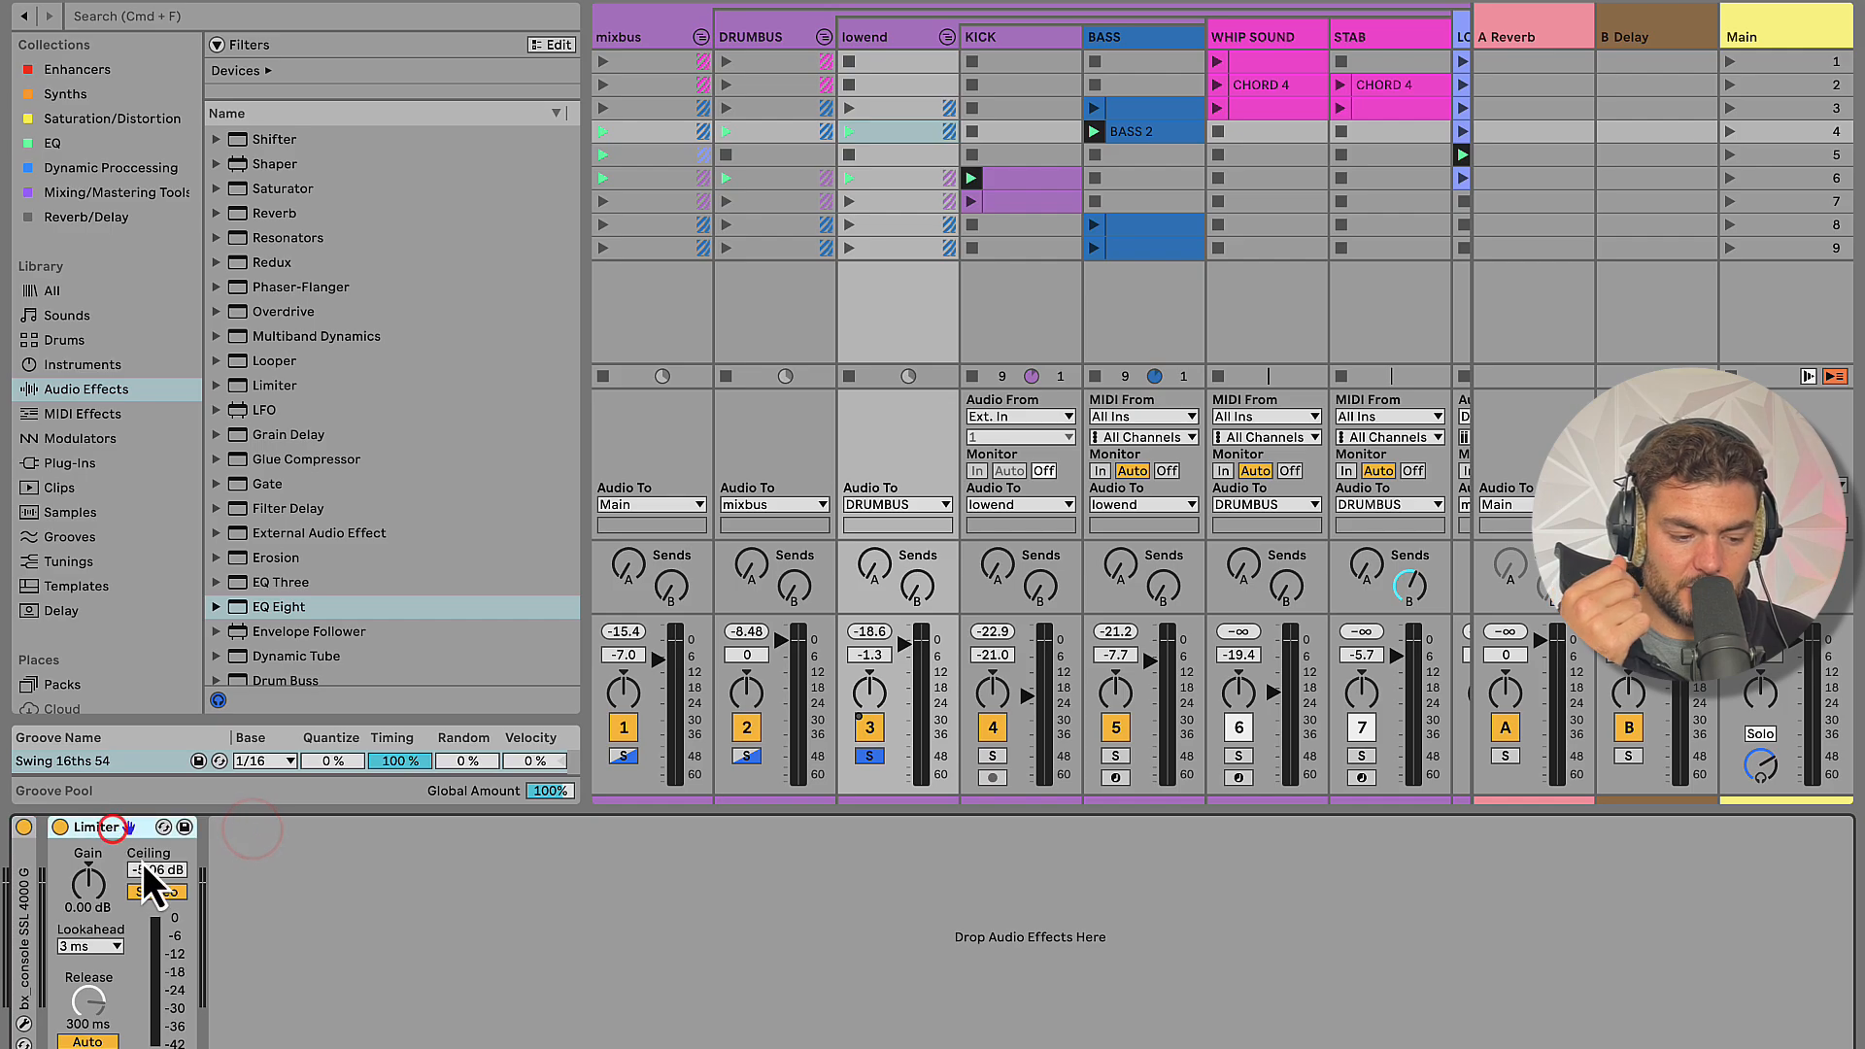
{"action": "left_click", "coordinate": [154, 871]}
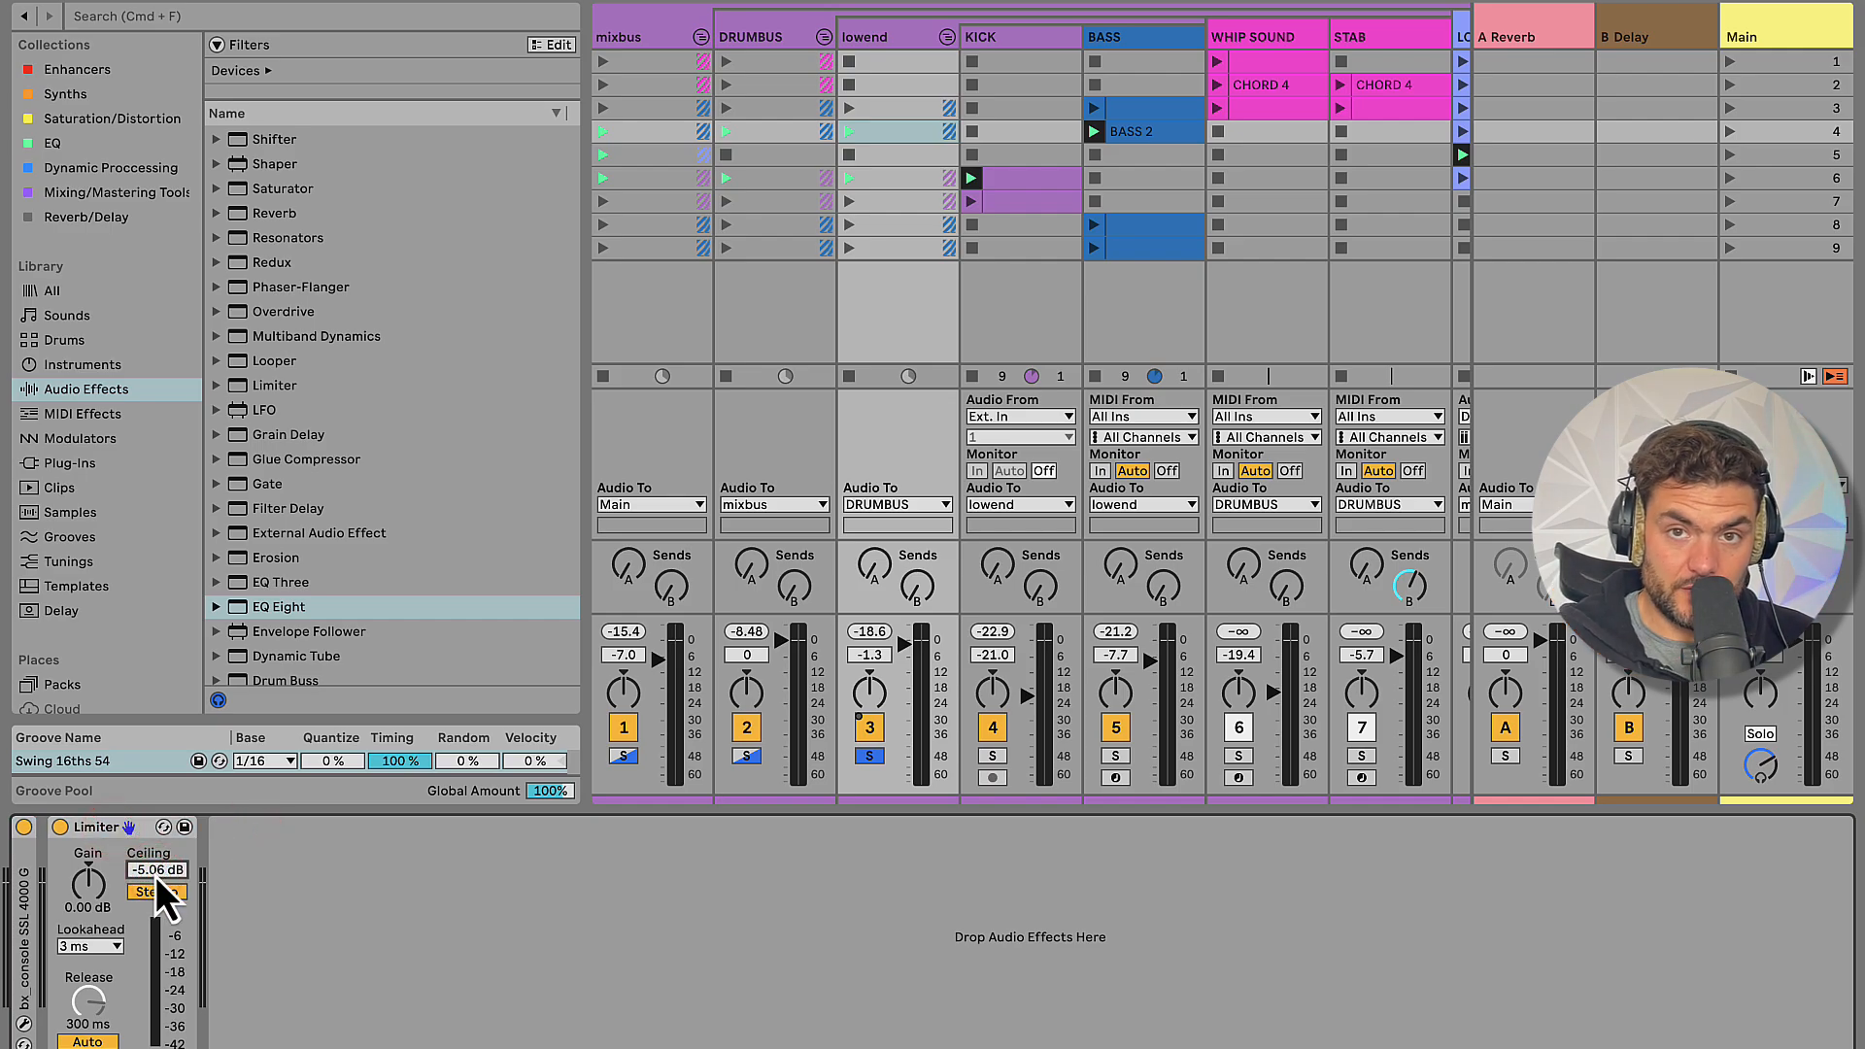
{"action": "left_click", "coordinate": [391, 907]}
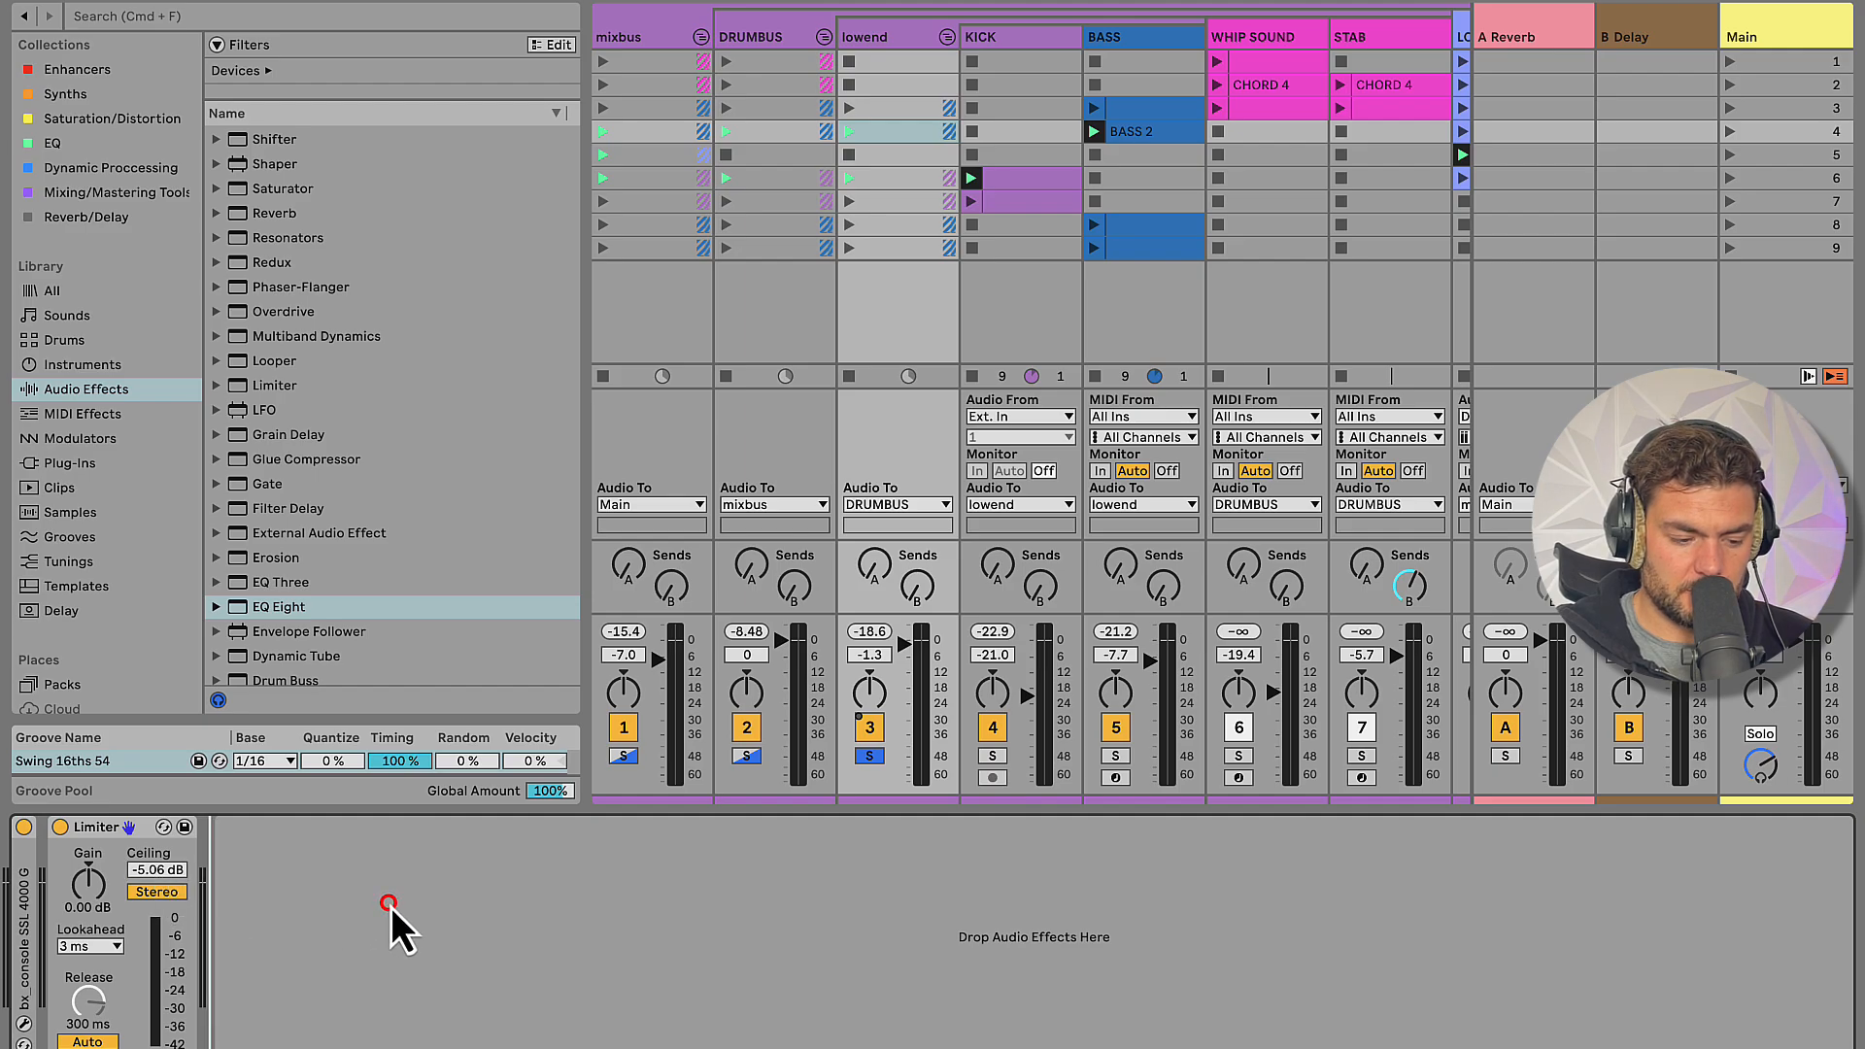
Play the low end with bx_console SSL 4000 G off and on, and briefly unfold the device to review its parameters
{"action": "key", "text": "space"}
{"action": "left_click", "coordinate": [26, 828]}
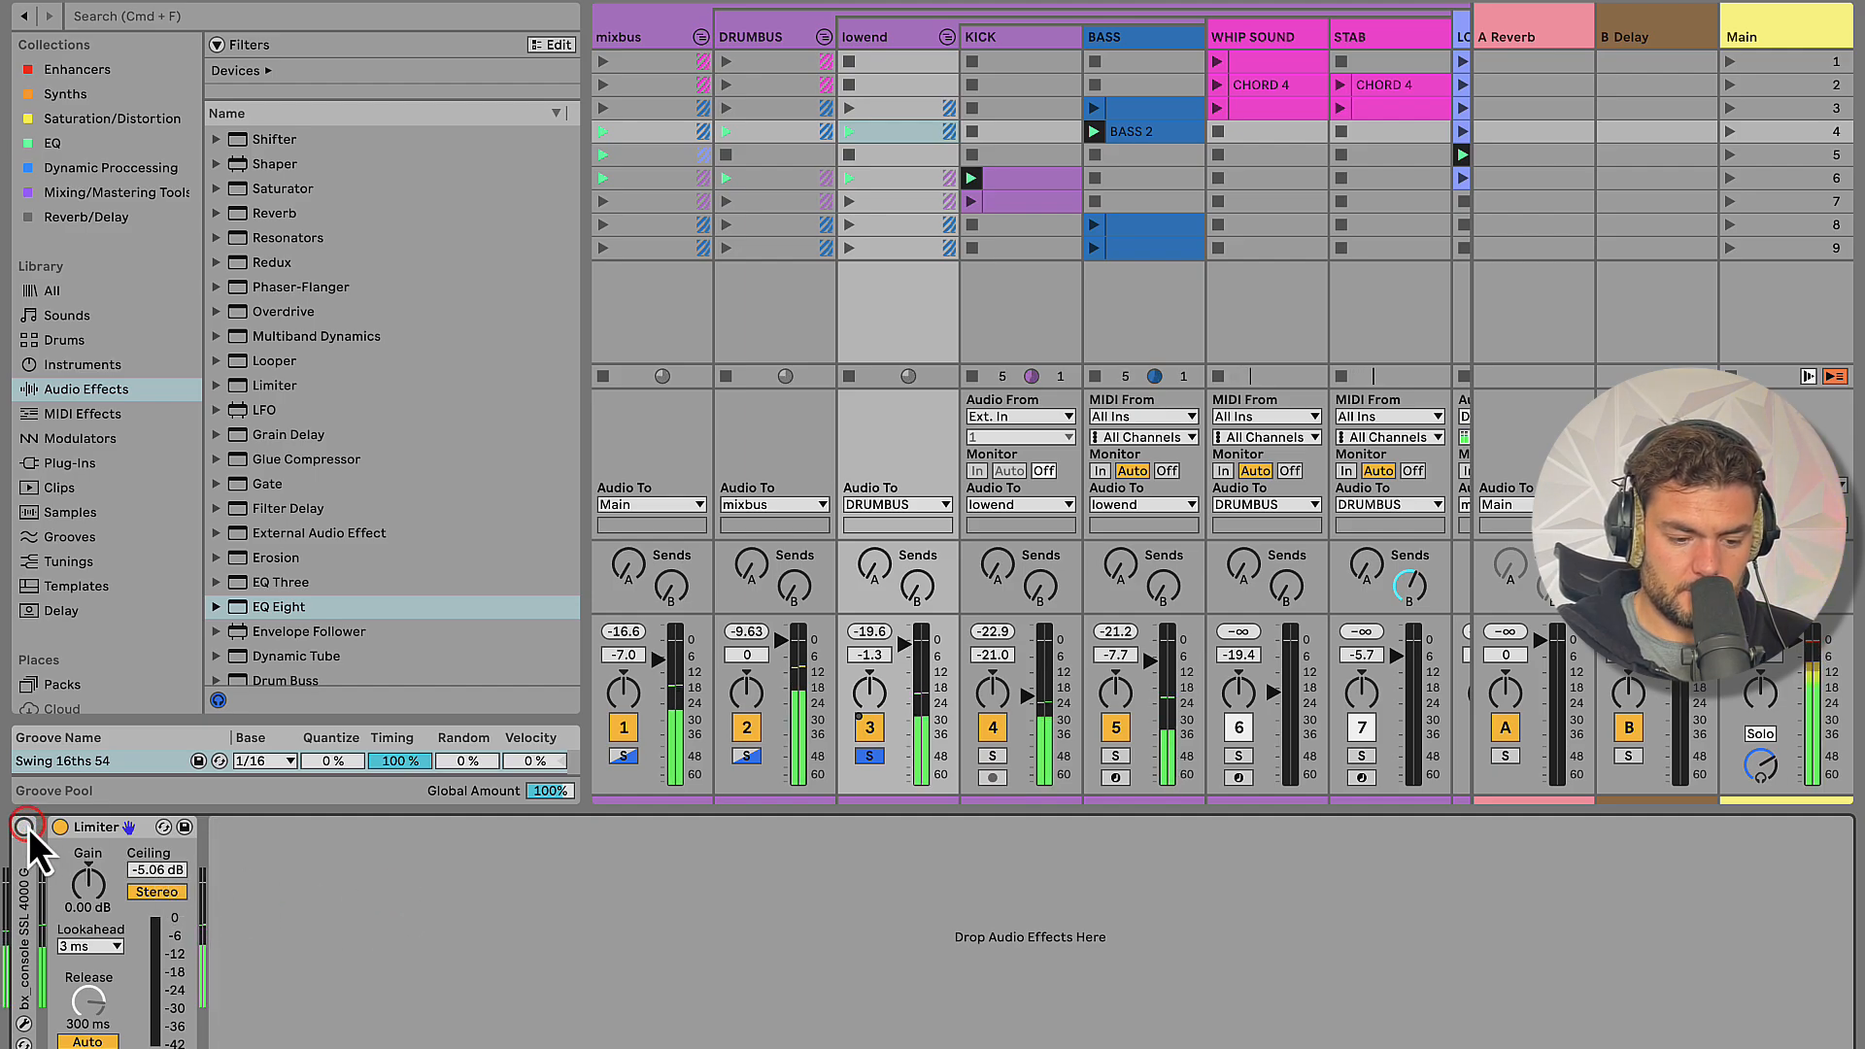
{"action": "left_click", "coordinate": [26, 828]}
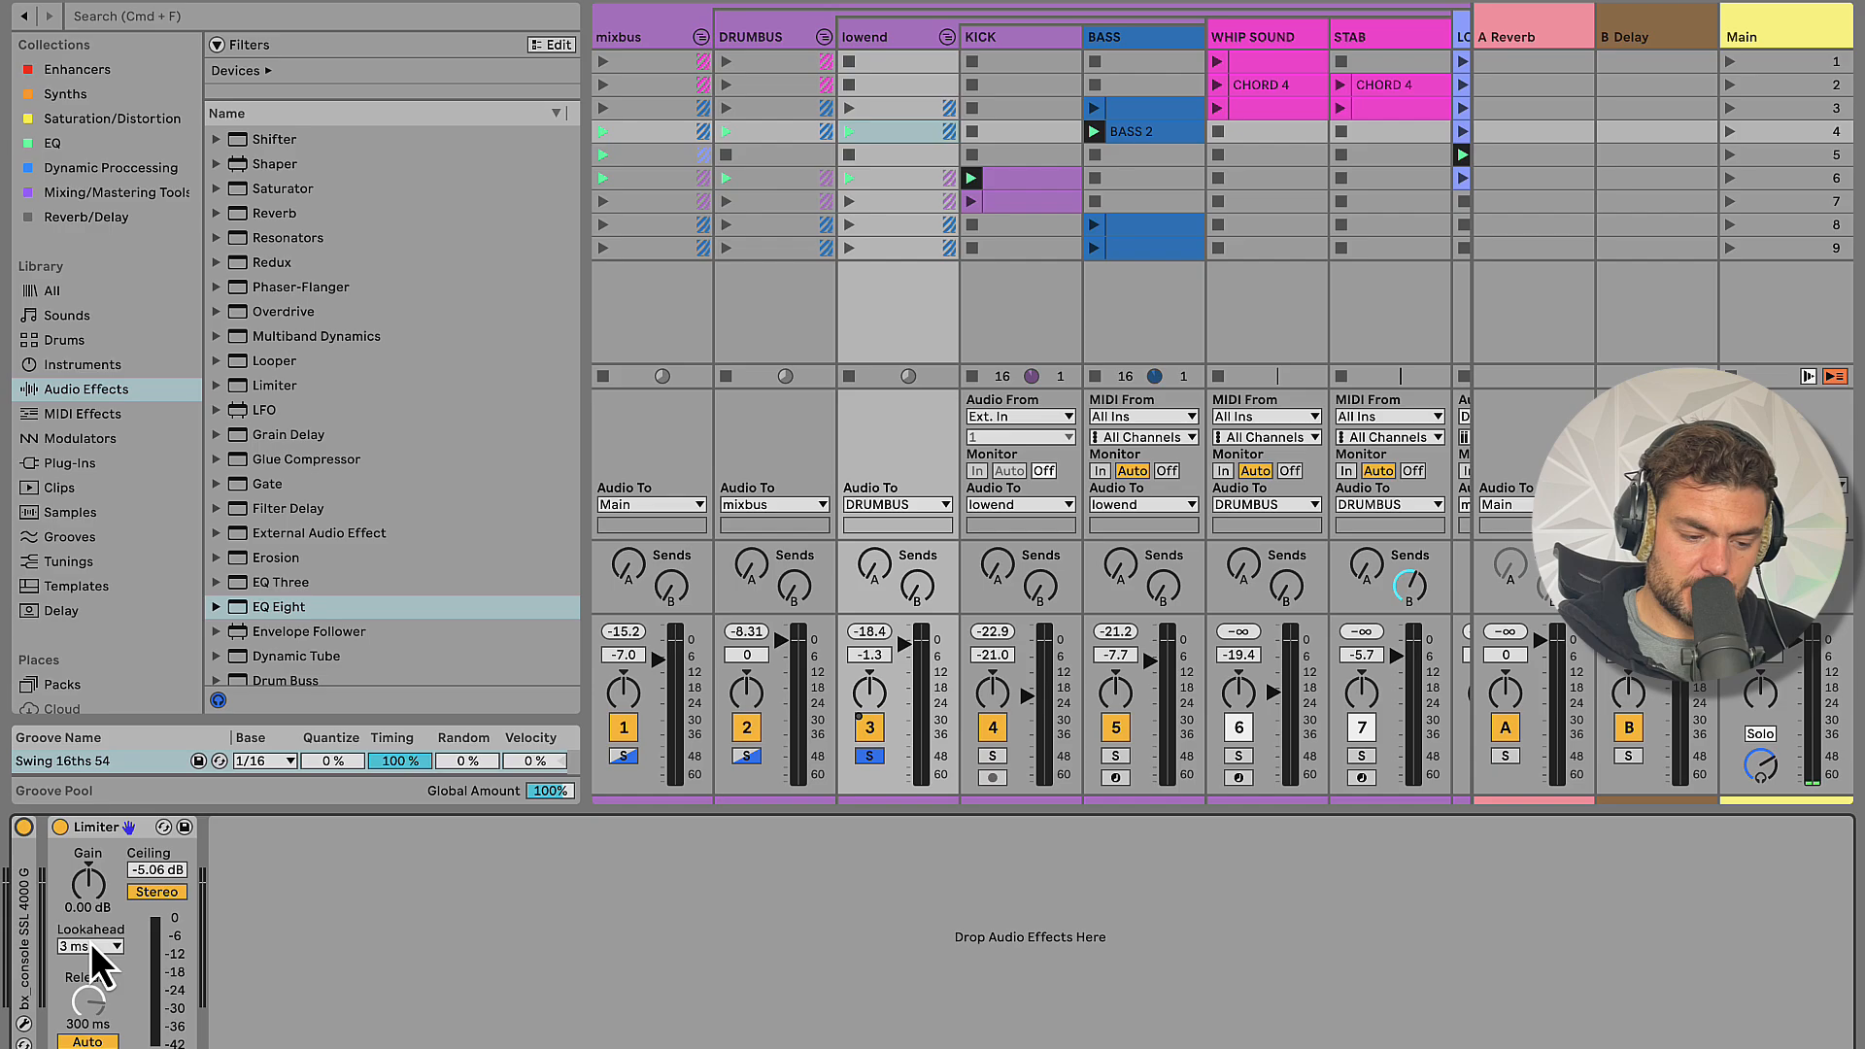
{"action": "double_click", "coordinate": [27, 935]}
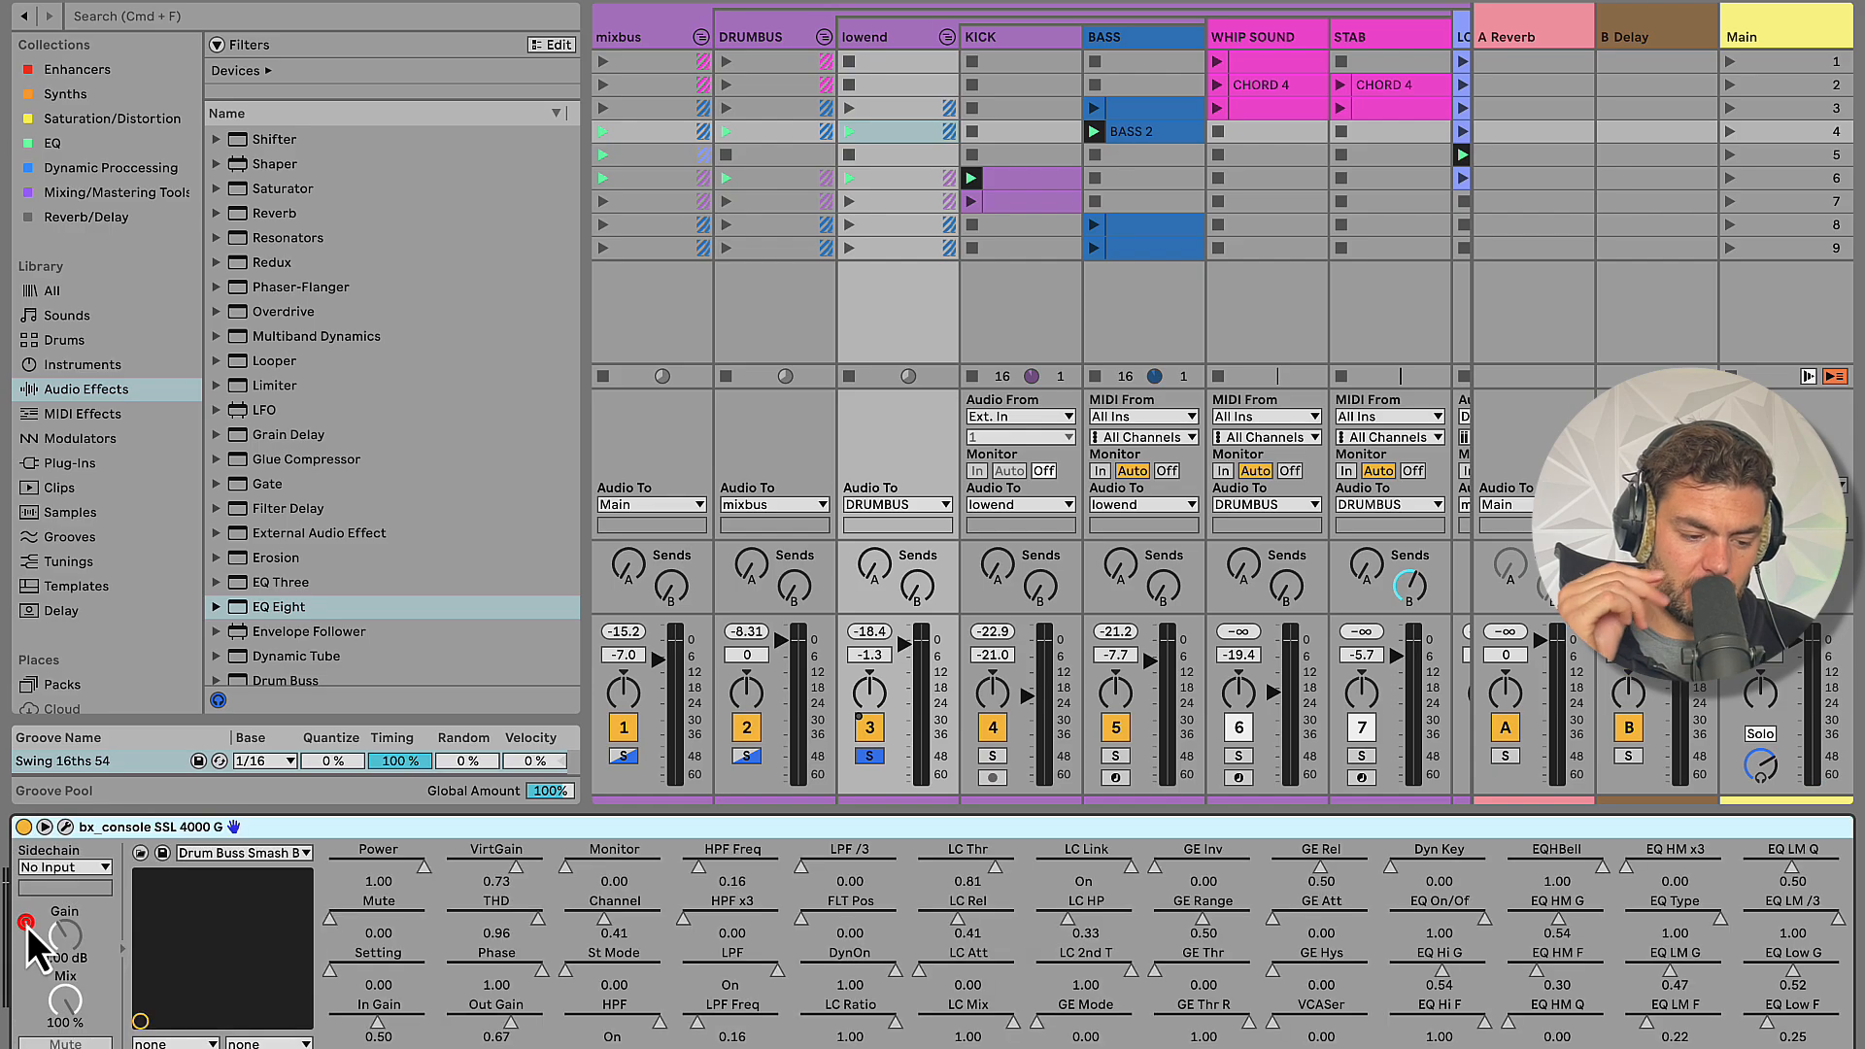
{"action": "double_click", "coordinate": [114, 828]}
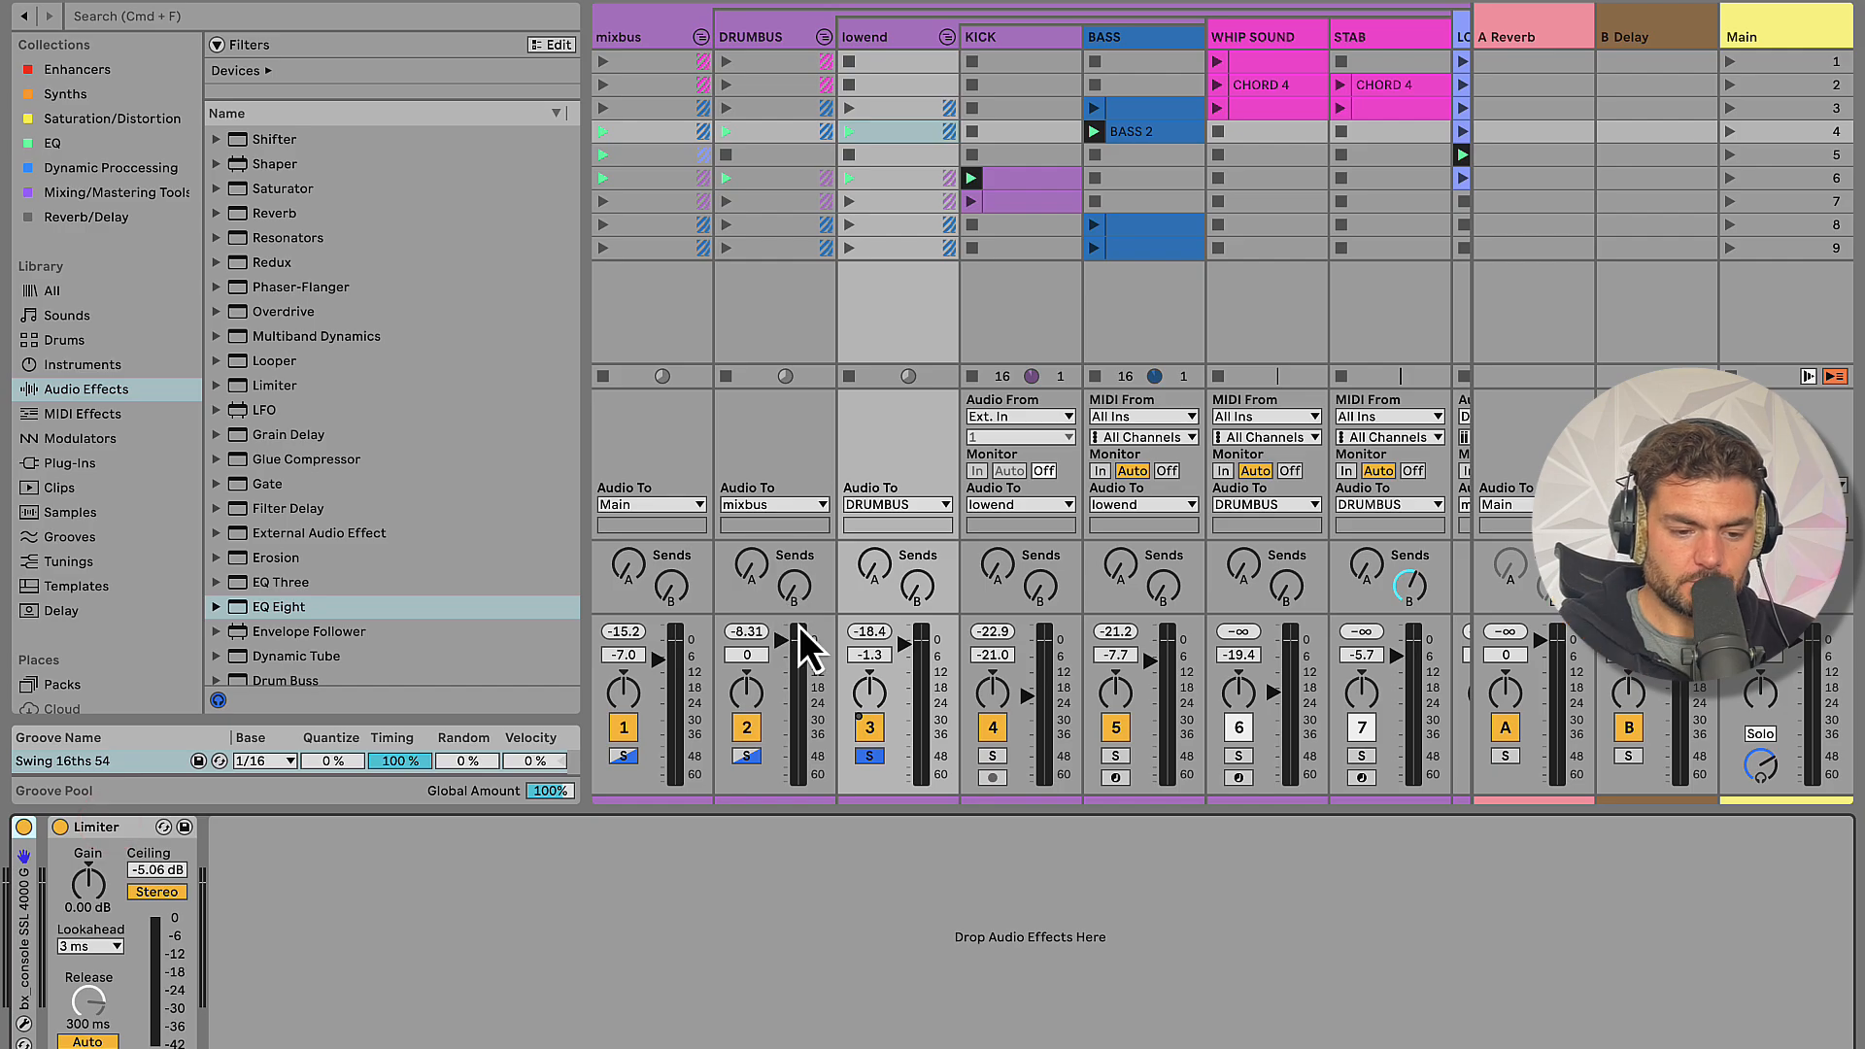
Show the DRUMBUS group's device chain and examine the Glue Compressor's attack and release
{"action": "left_click", "coordinate": [887, 25]}
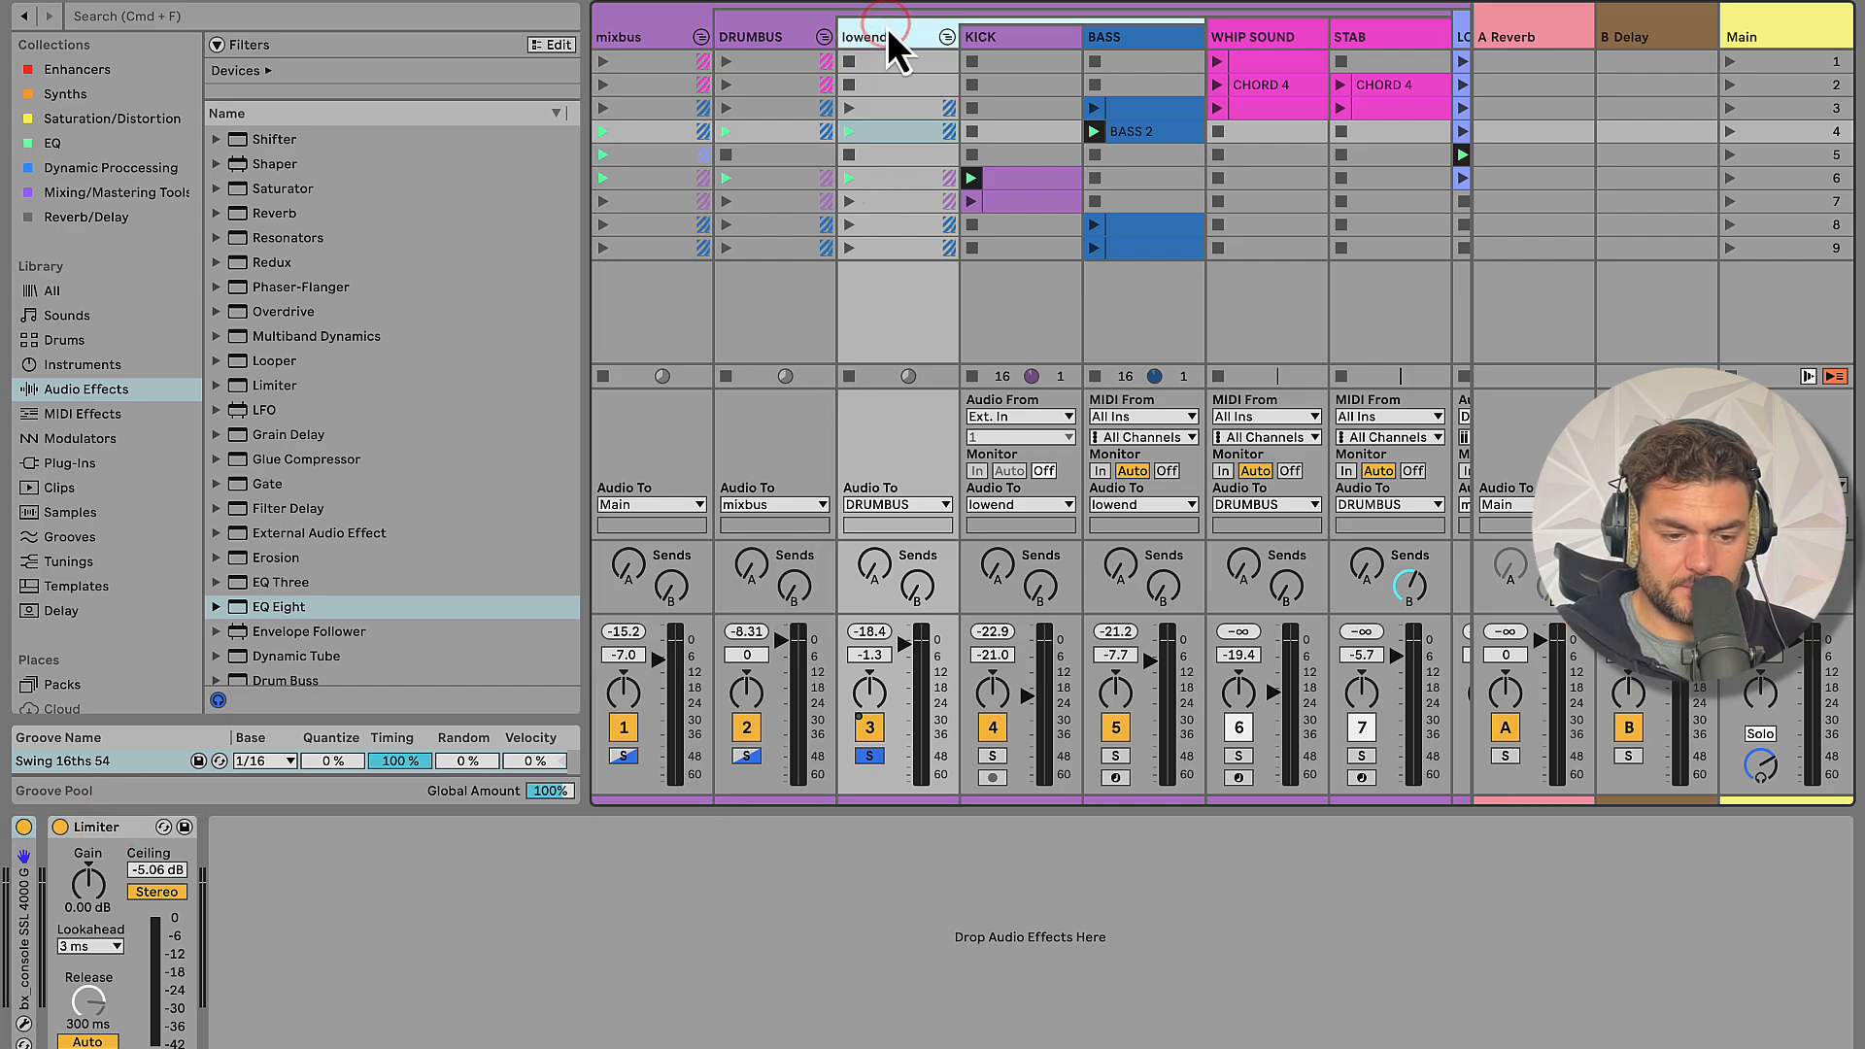
{"action": "left_click", "coordinate": [750, 37]}
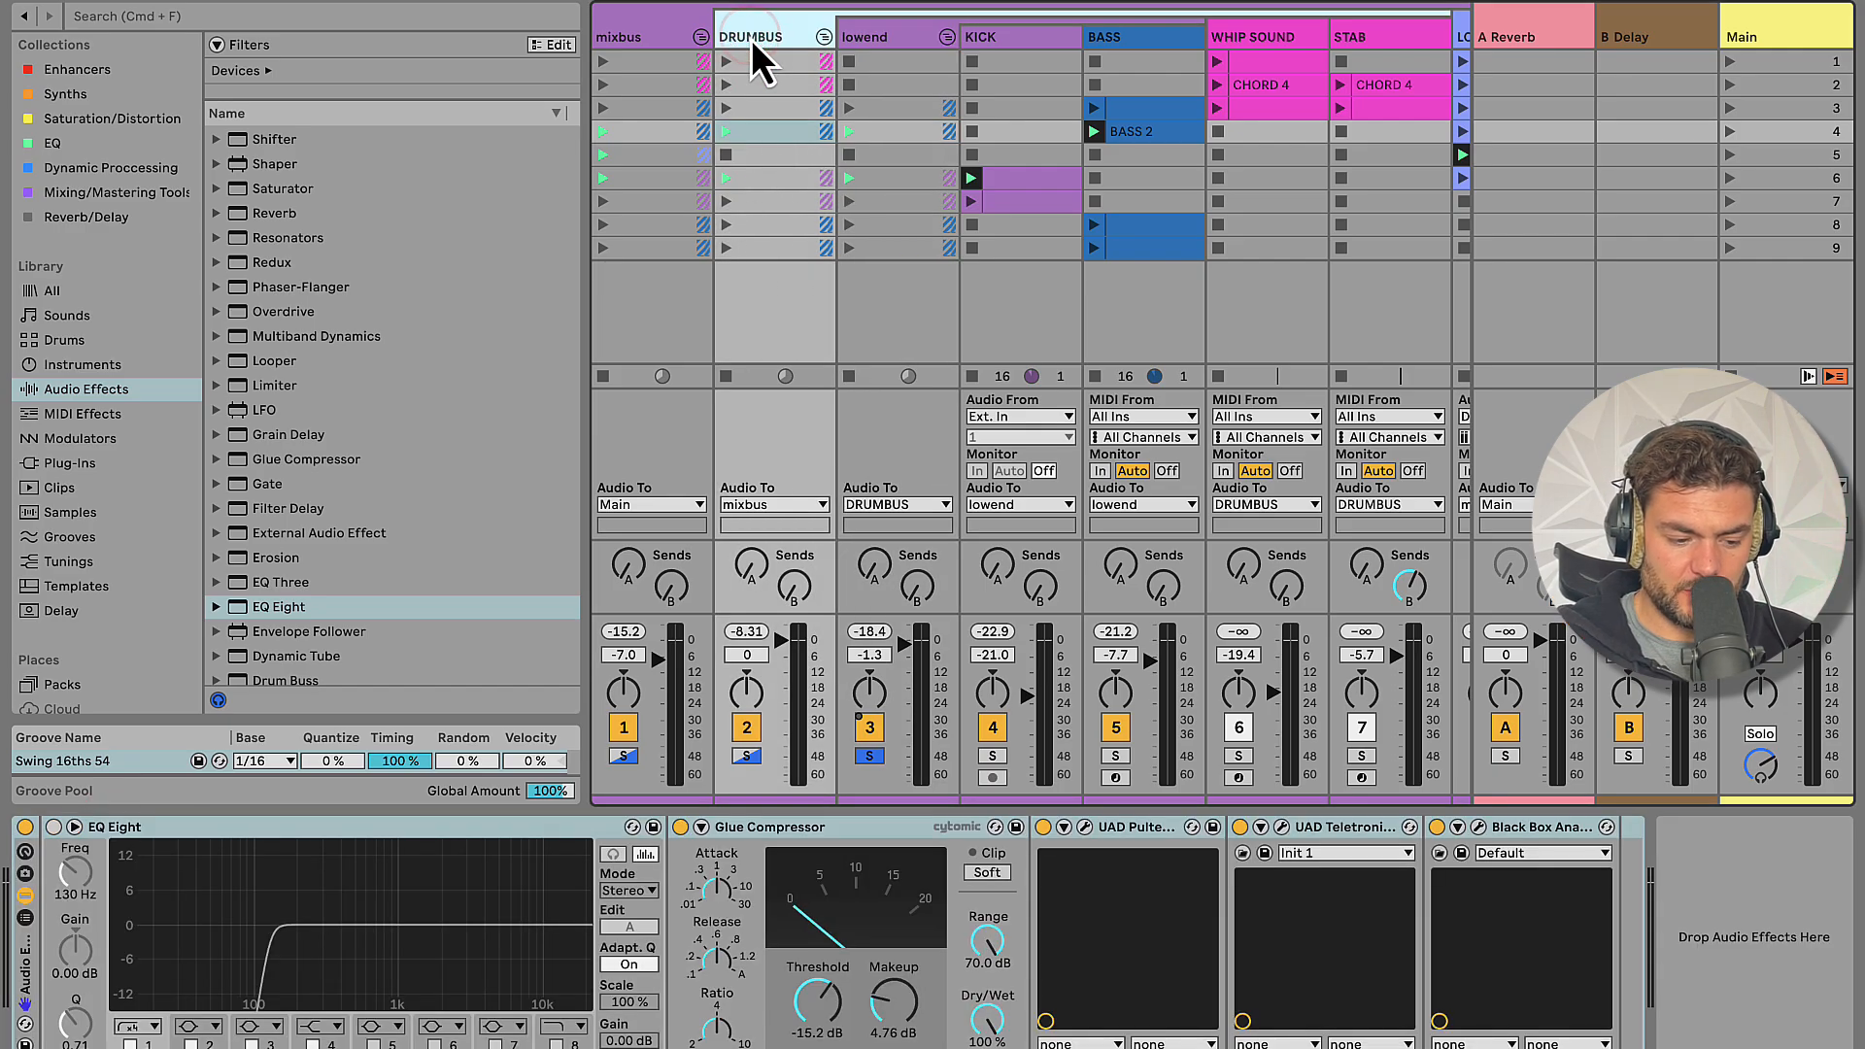
{"action": "left_click", "coordinate": [738, 842]}
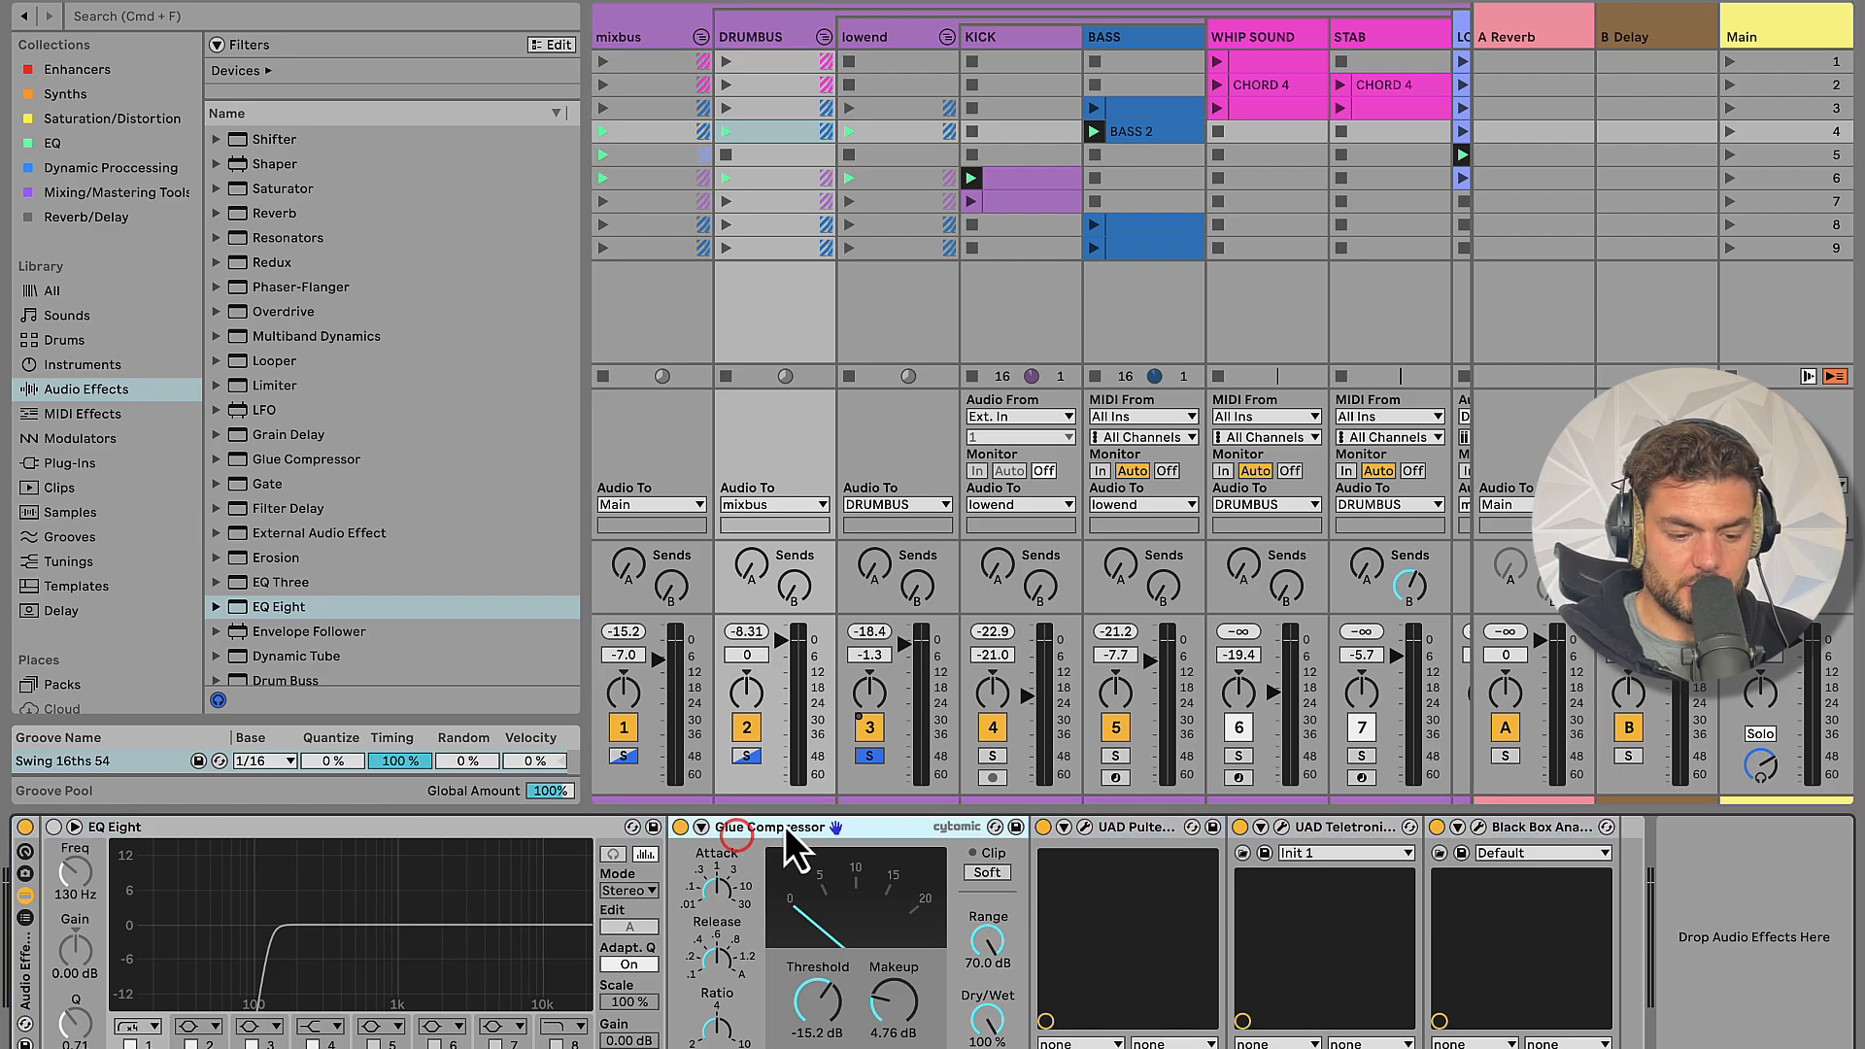
{"action": "left_click", "coordinate": [716, 894]}
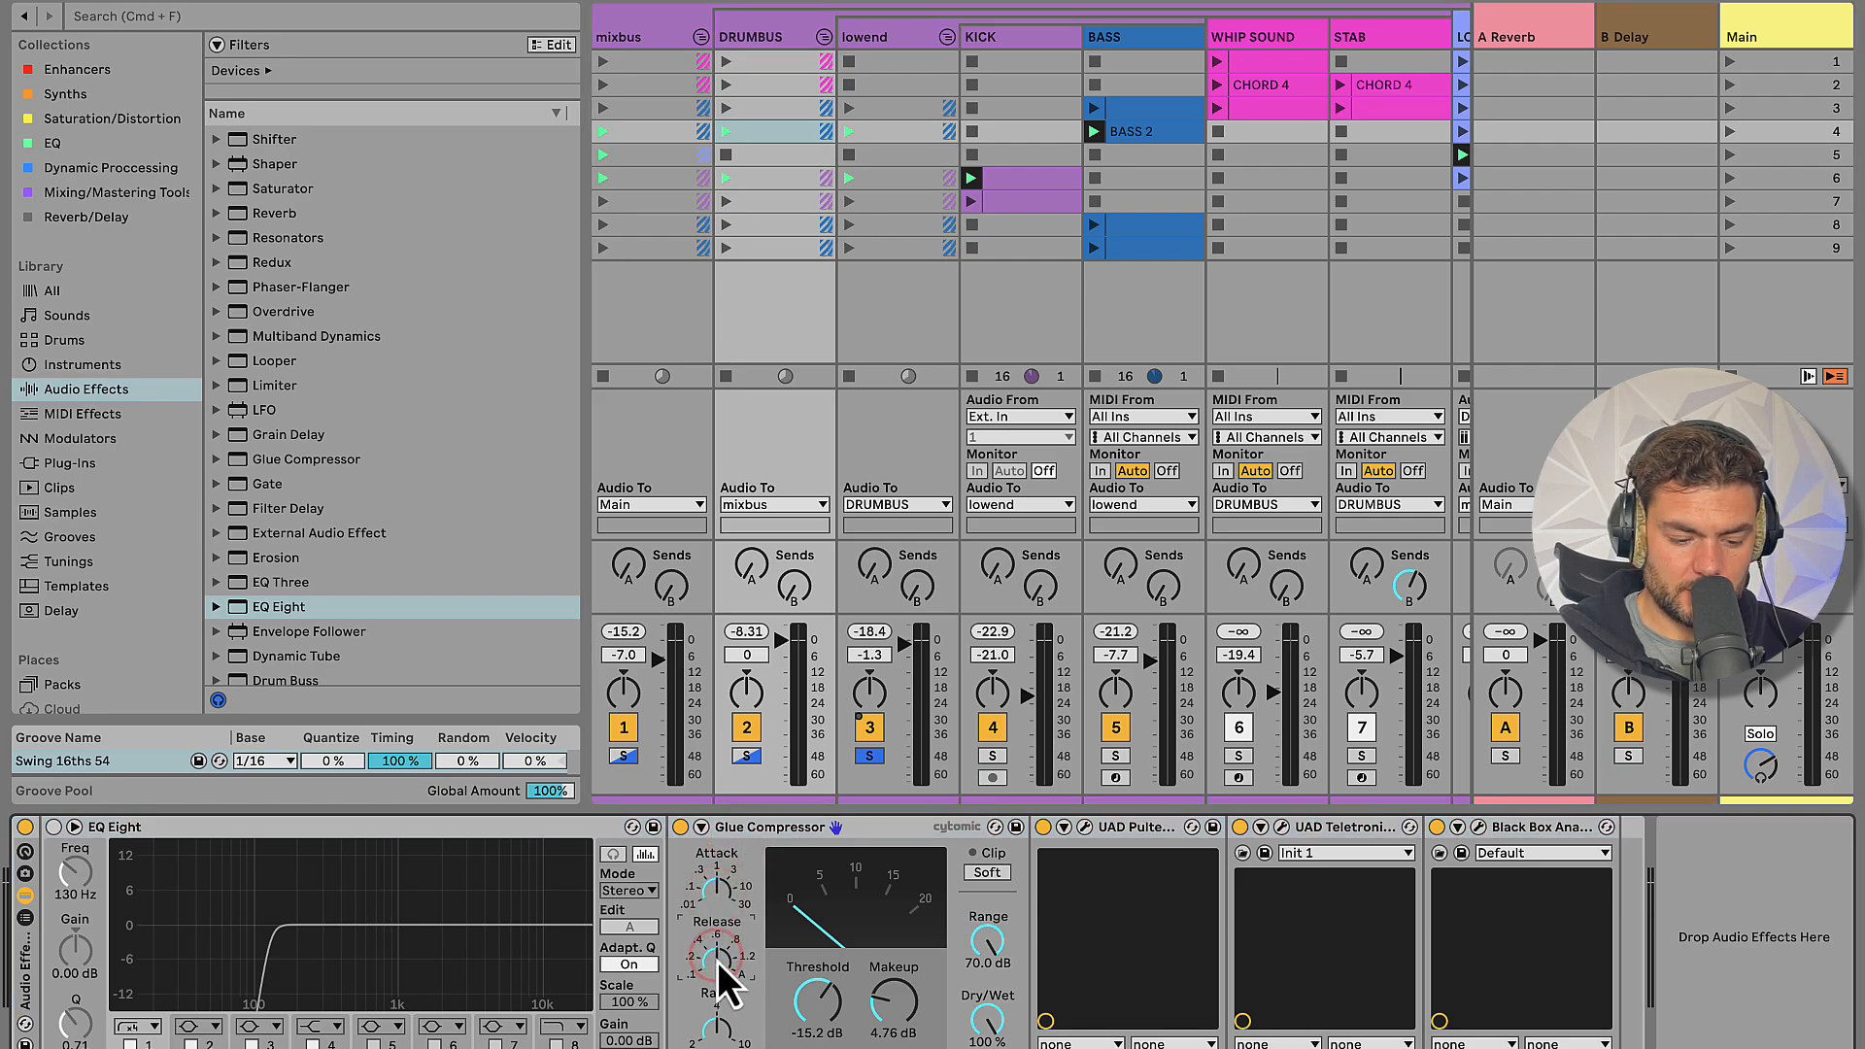
Open the DRUMBUS group's UAD Pultec EQP-1A, examine its low and high frequency, attenuation, boost and bandwidth settings, and close its window
{"action": "left_click", "coordinate": [1084, 827]}
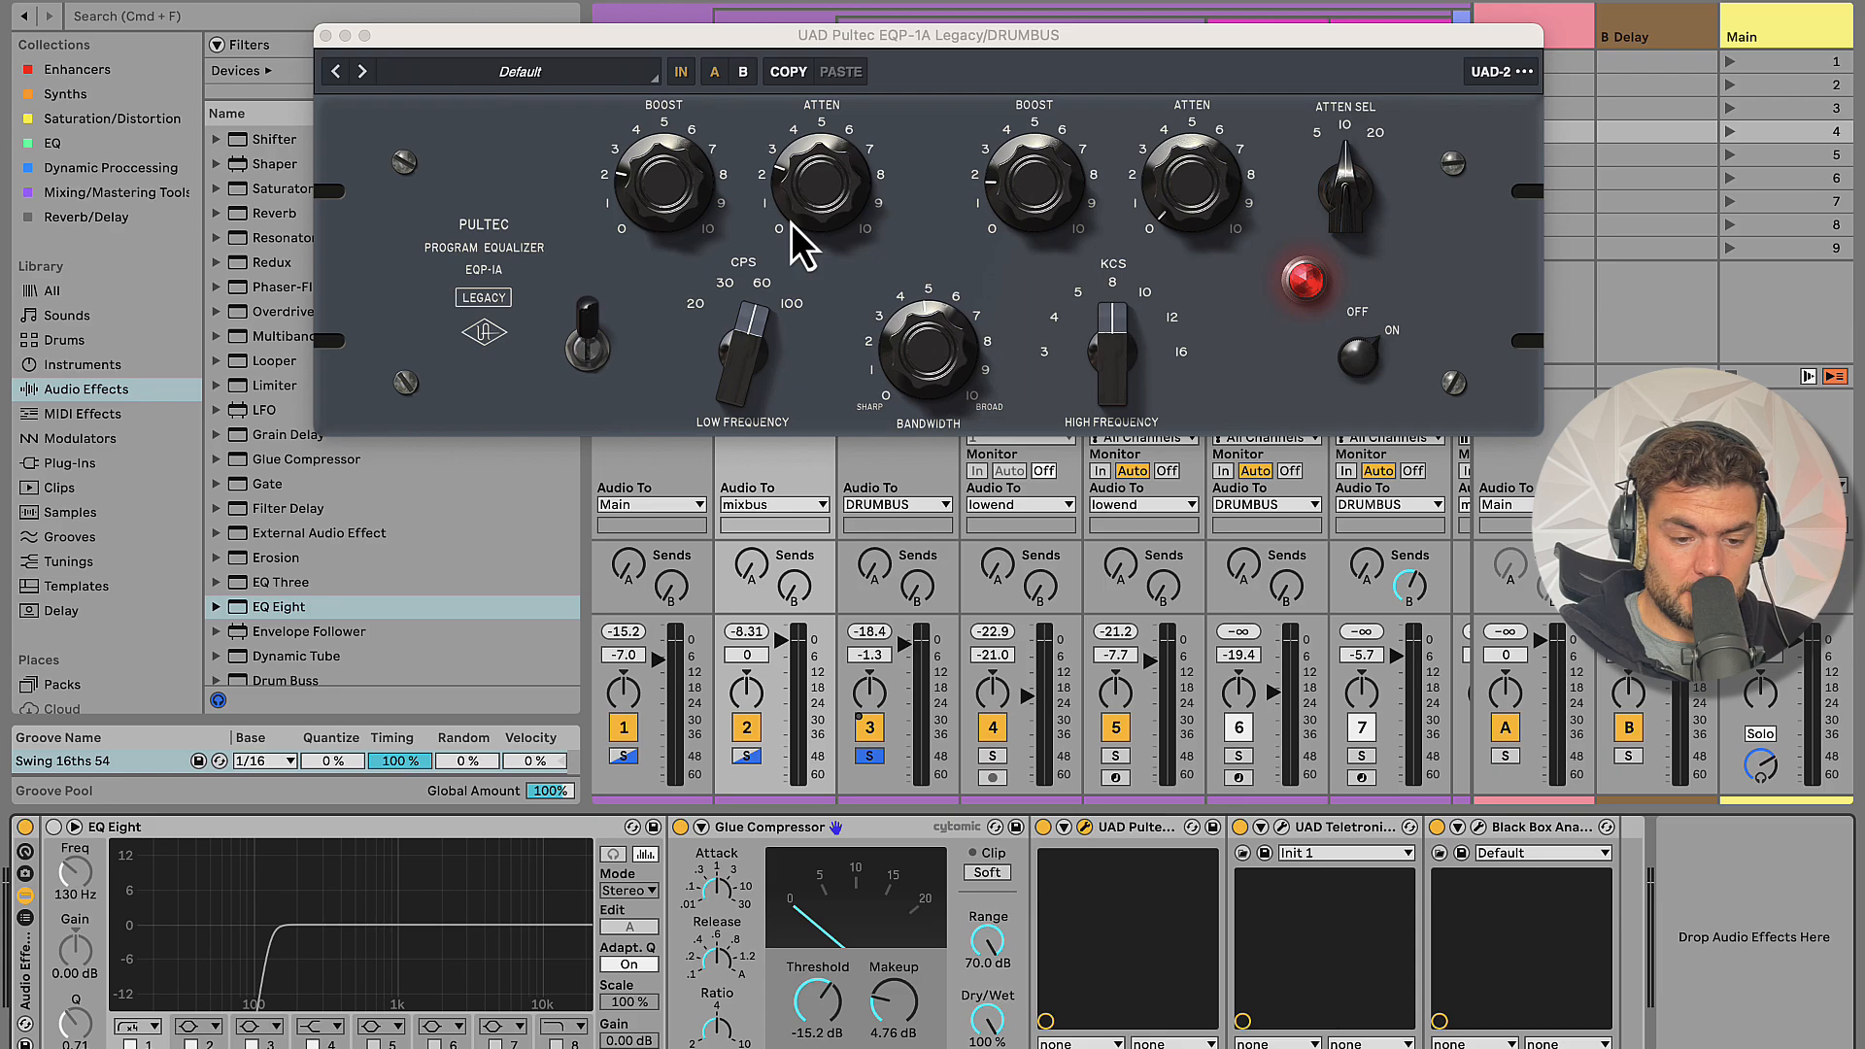
{"action": "left_click", "coordinate": [753, 283]}
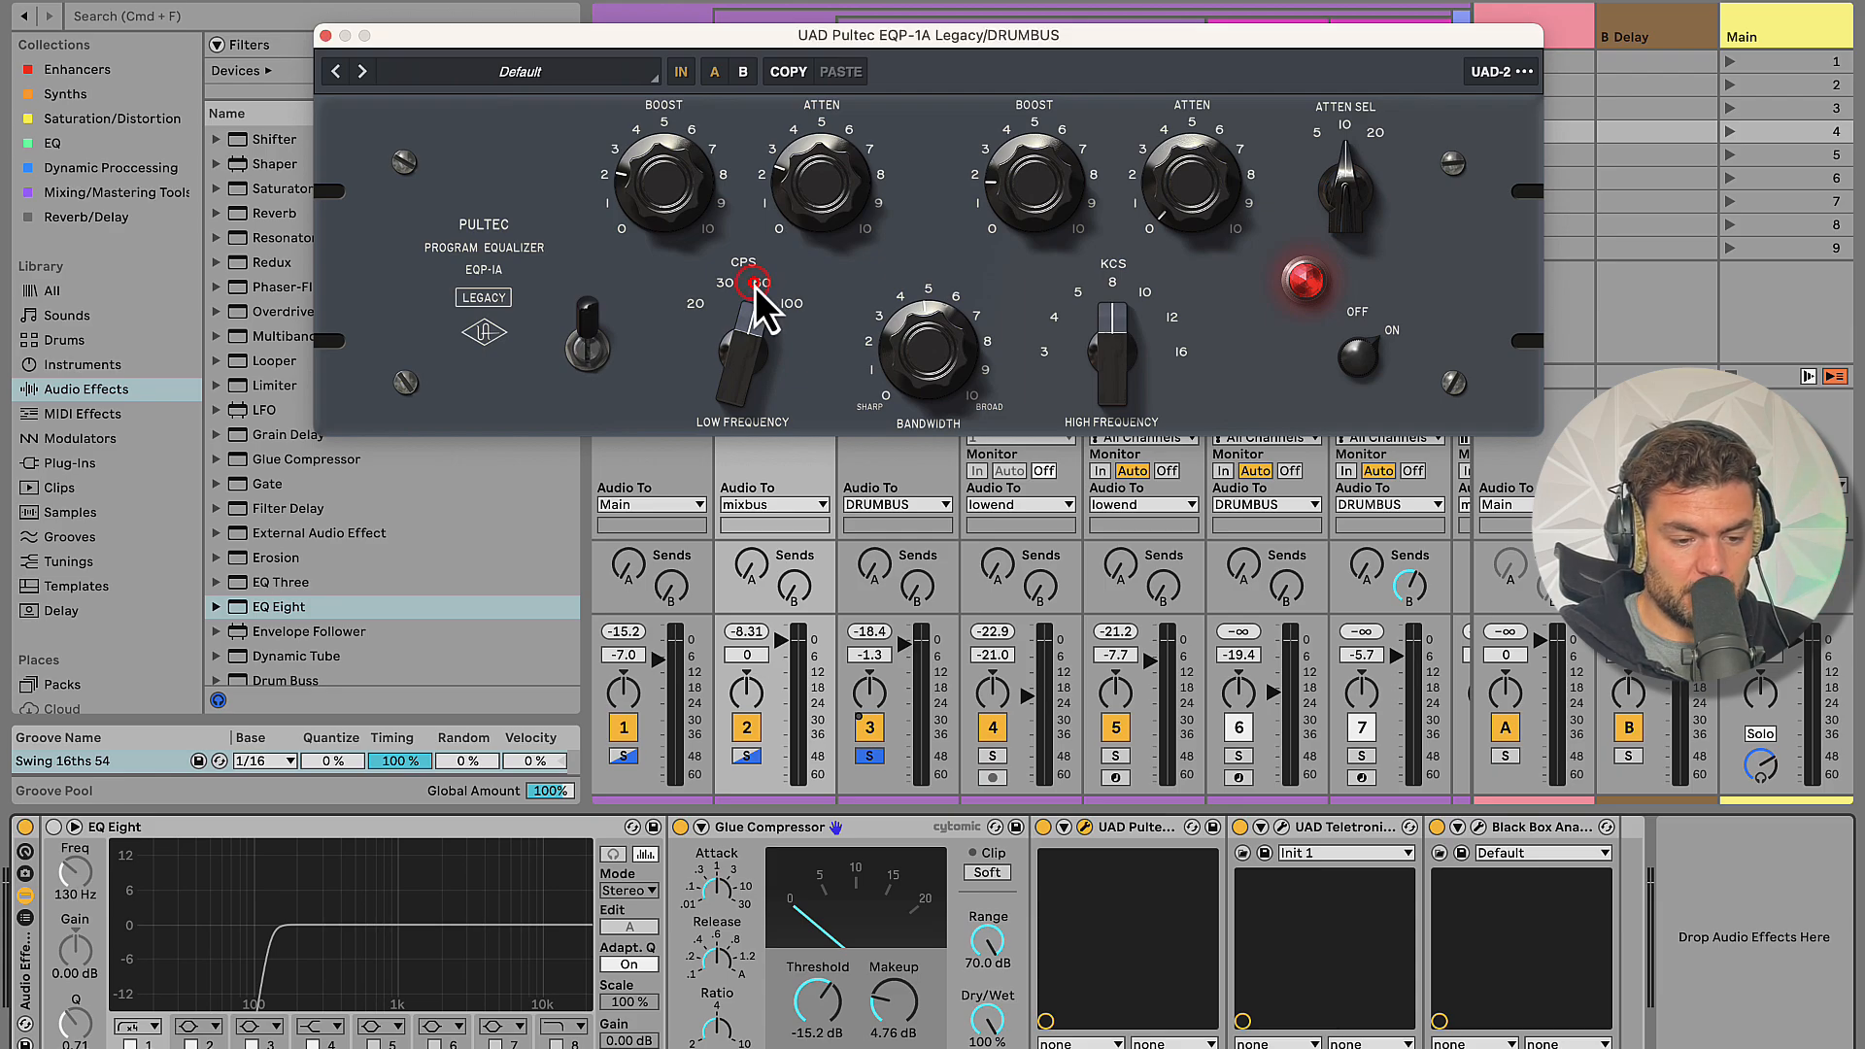
{"action": "left_click", "coordinate": [756, 305]}
{"action": "left_click", "coordinate": [789, 170]}
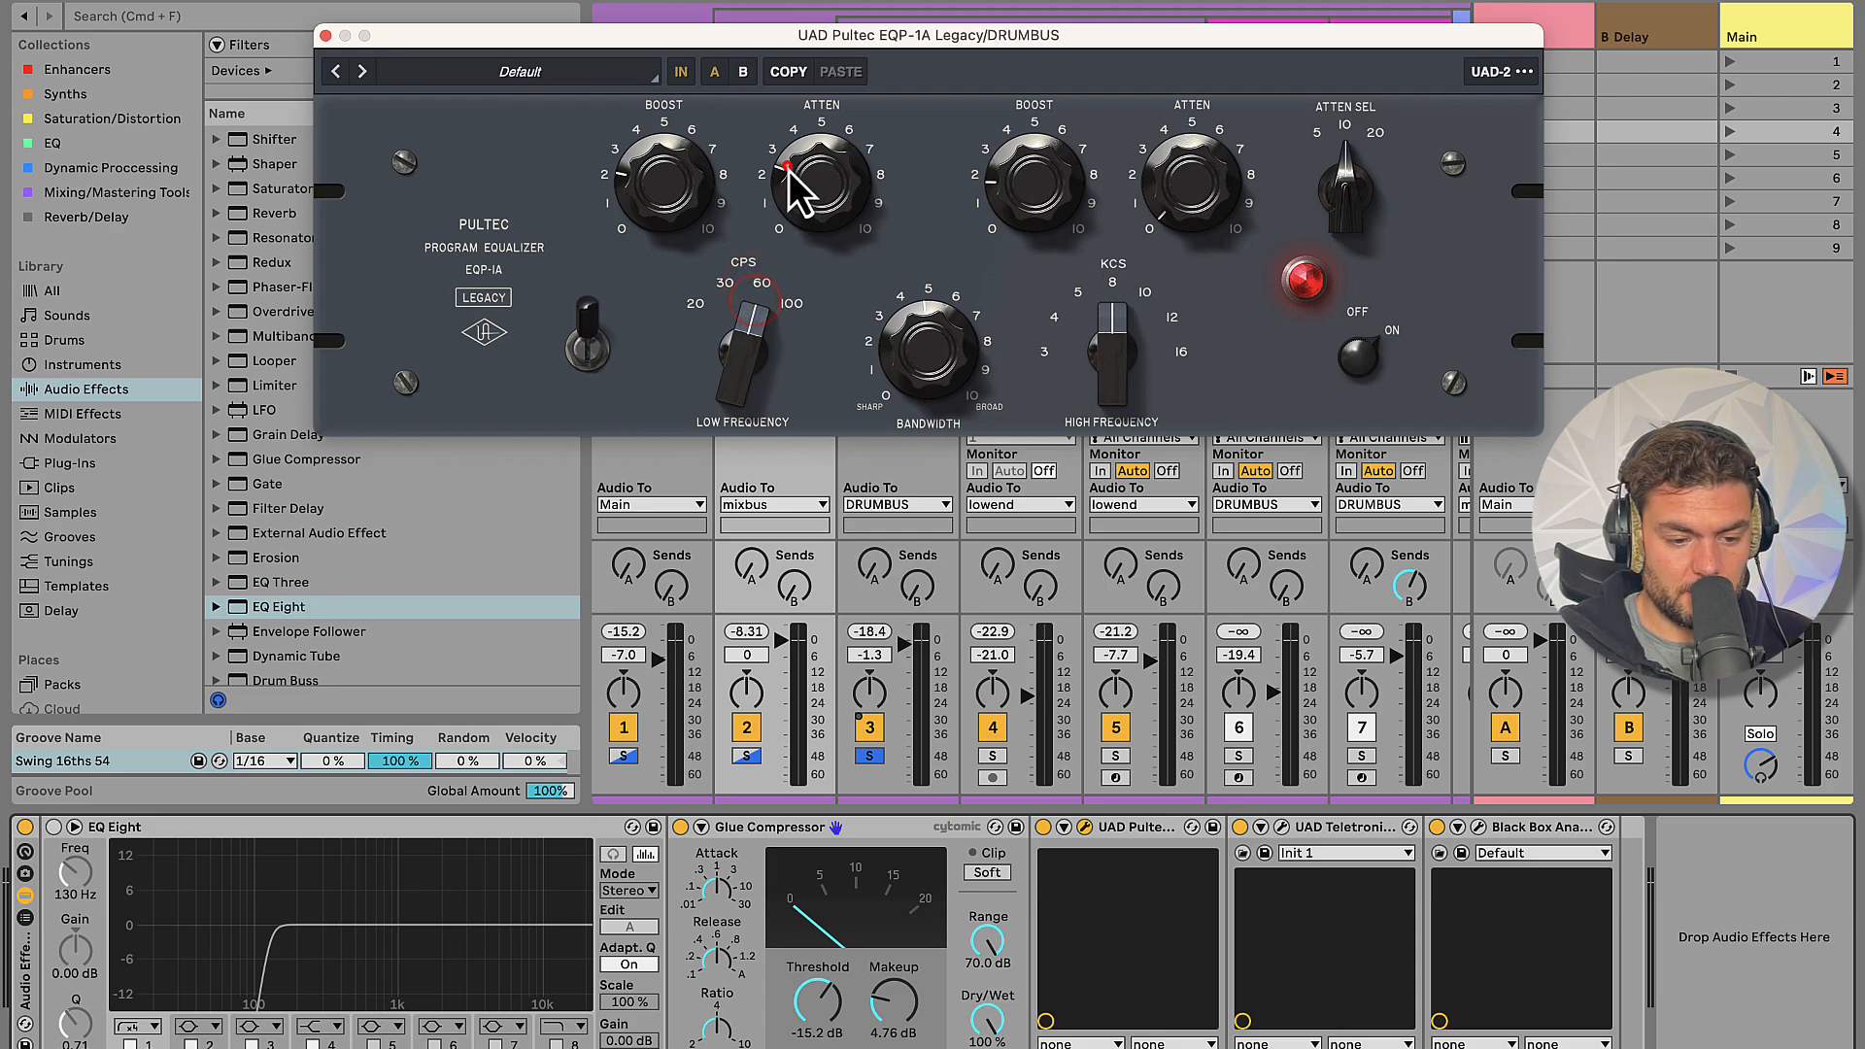
{"action": "left_click", "coordinate": [1110, 288]}
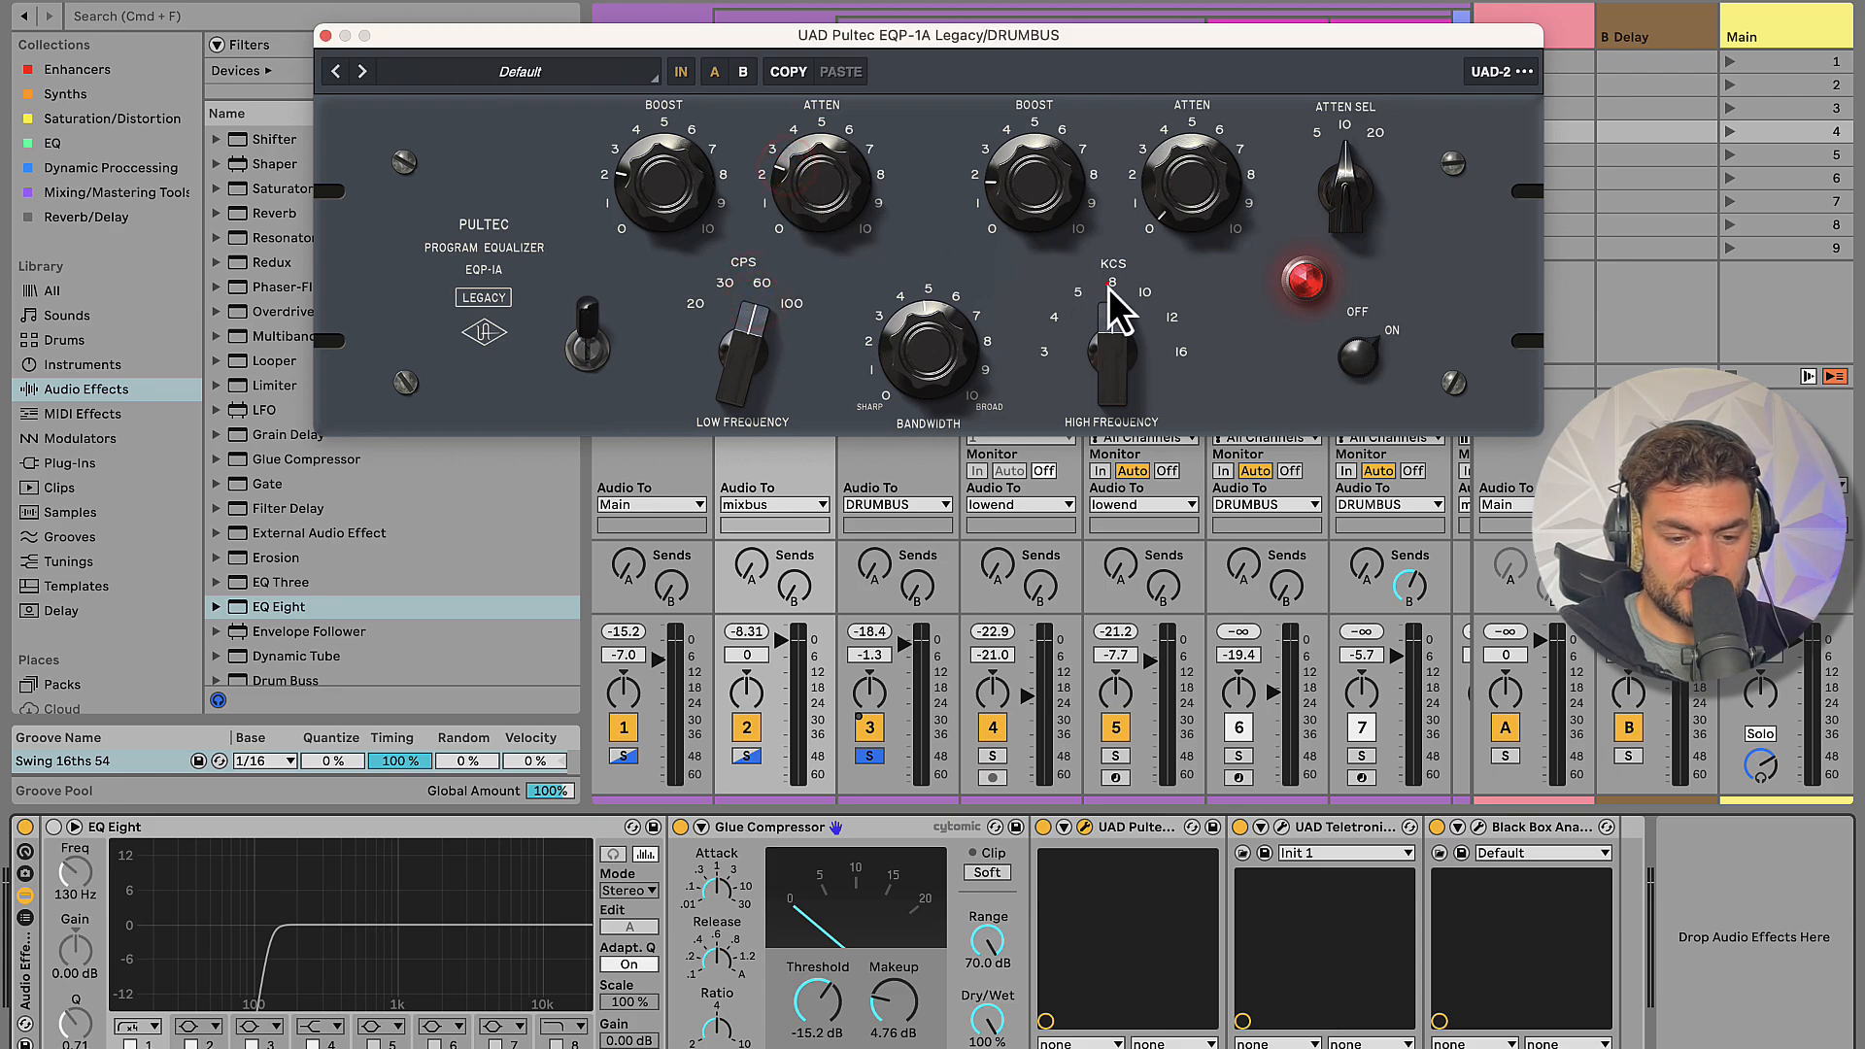
{"action": "left_click", "coordinate": [1013, 199]}
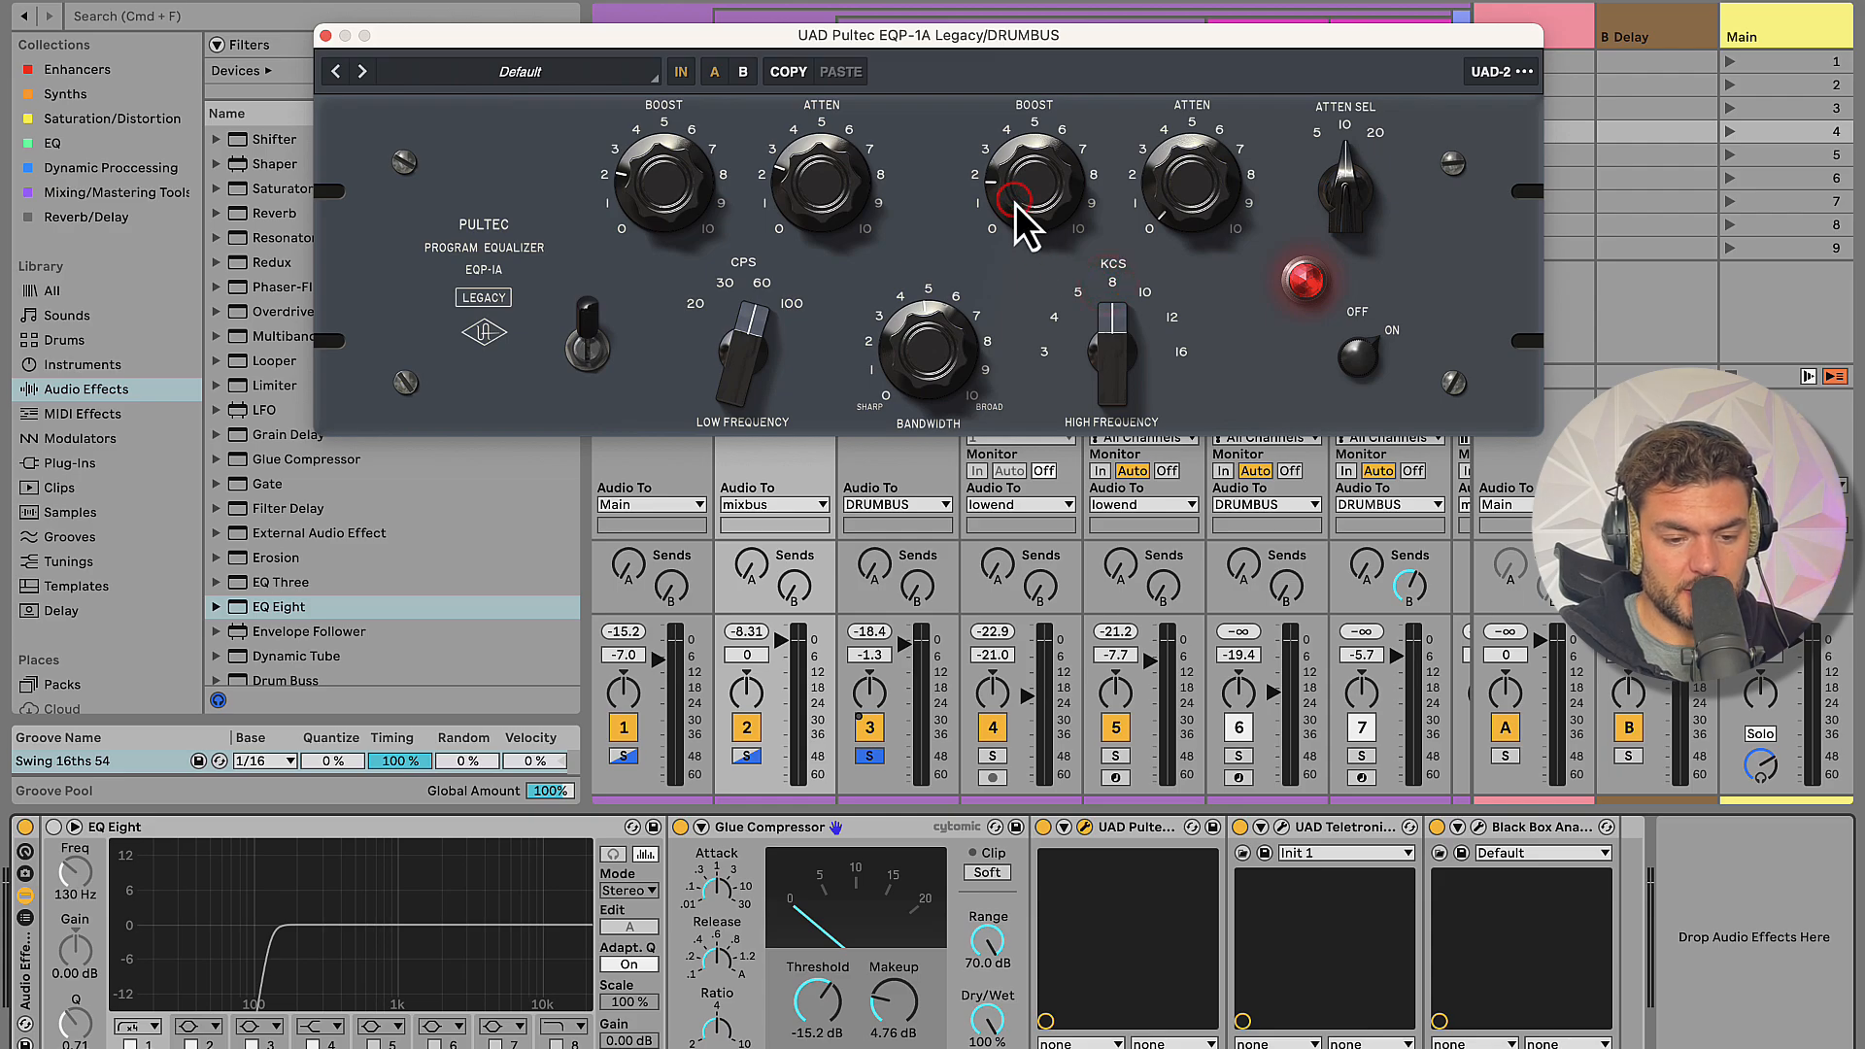
{"action": "left_click", "coordinate": [925, 336]}
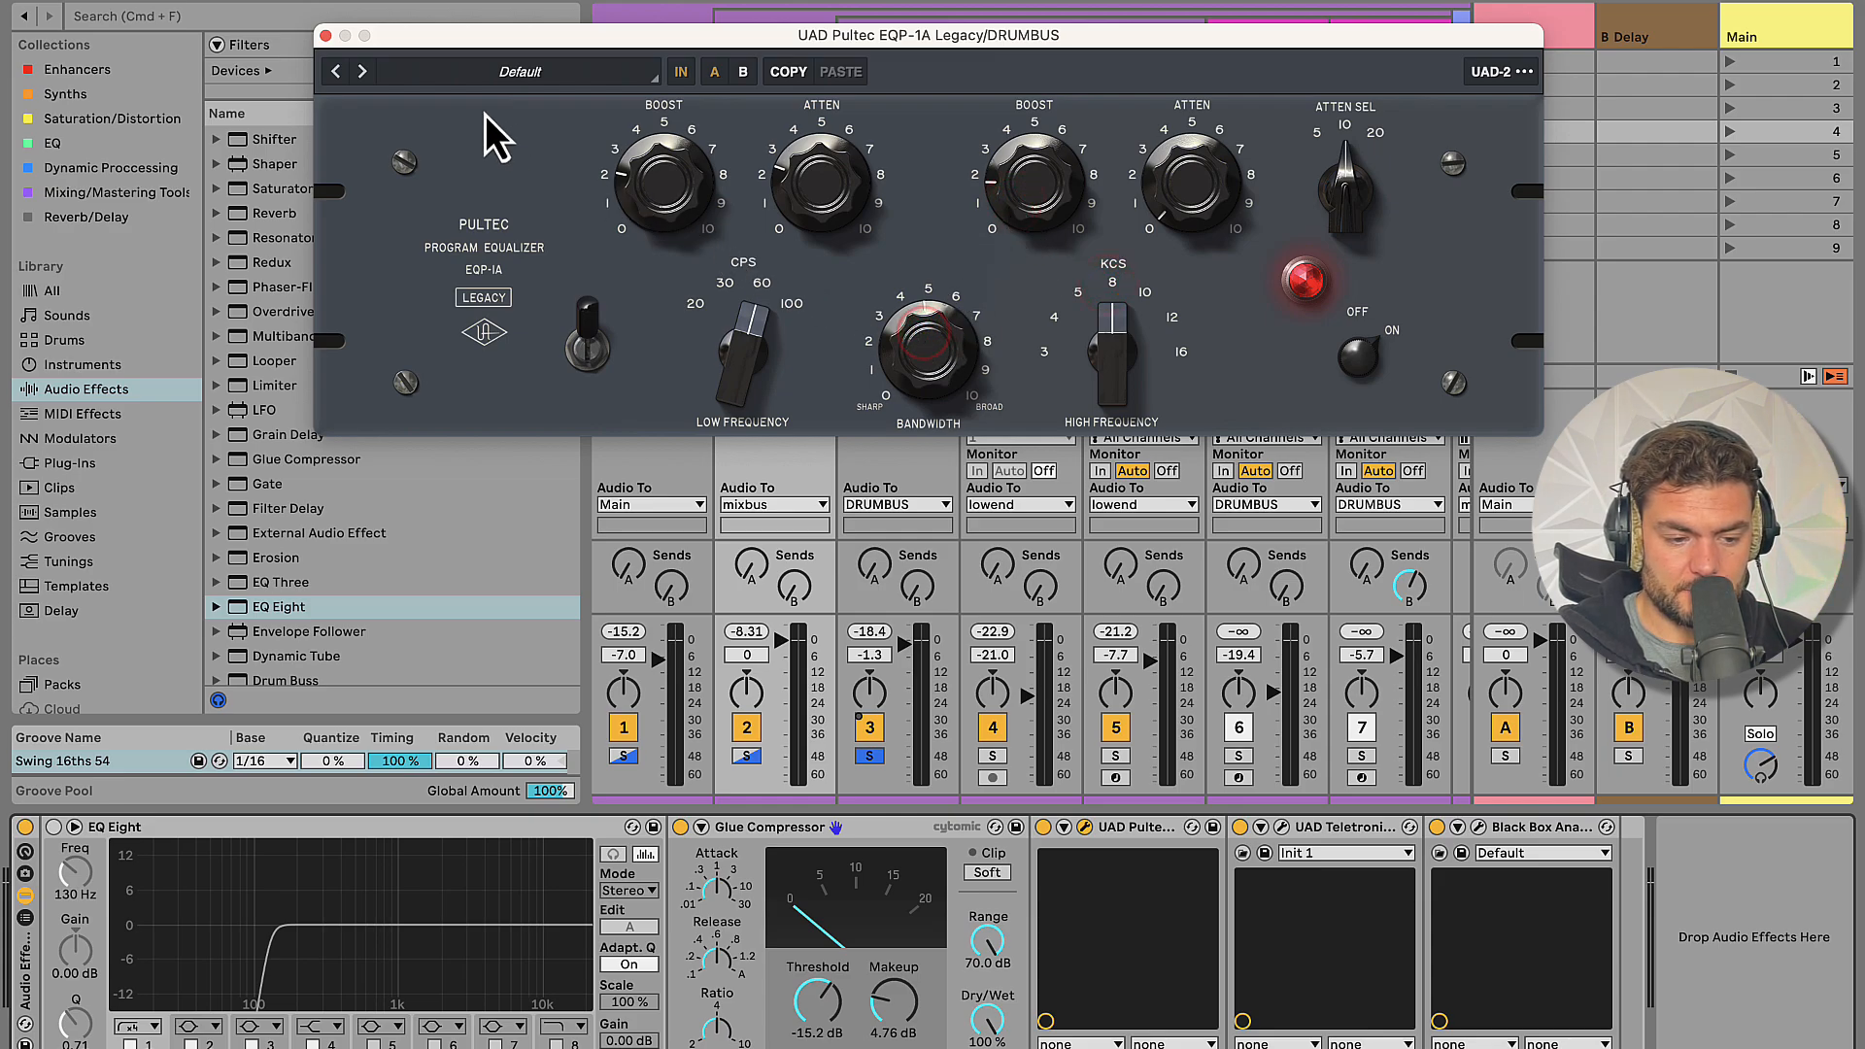
{"action": "left_click", "coordinate": [326, 36]}
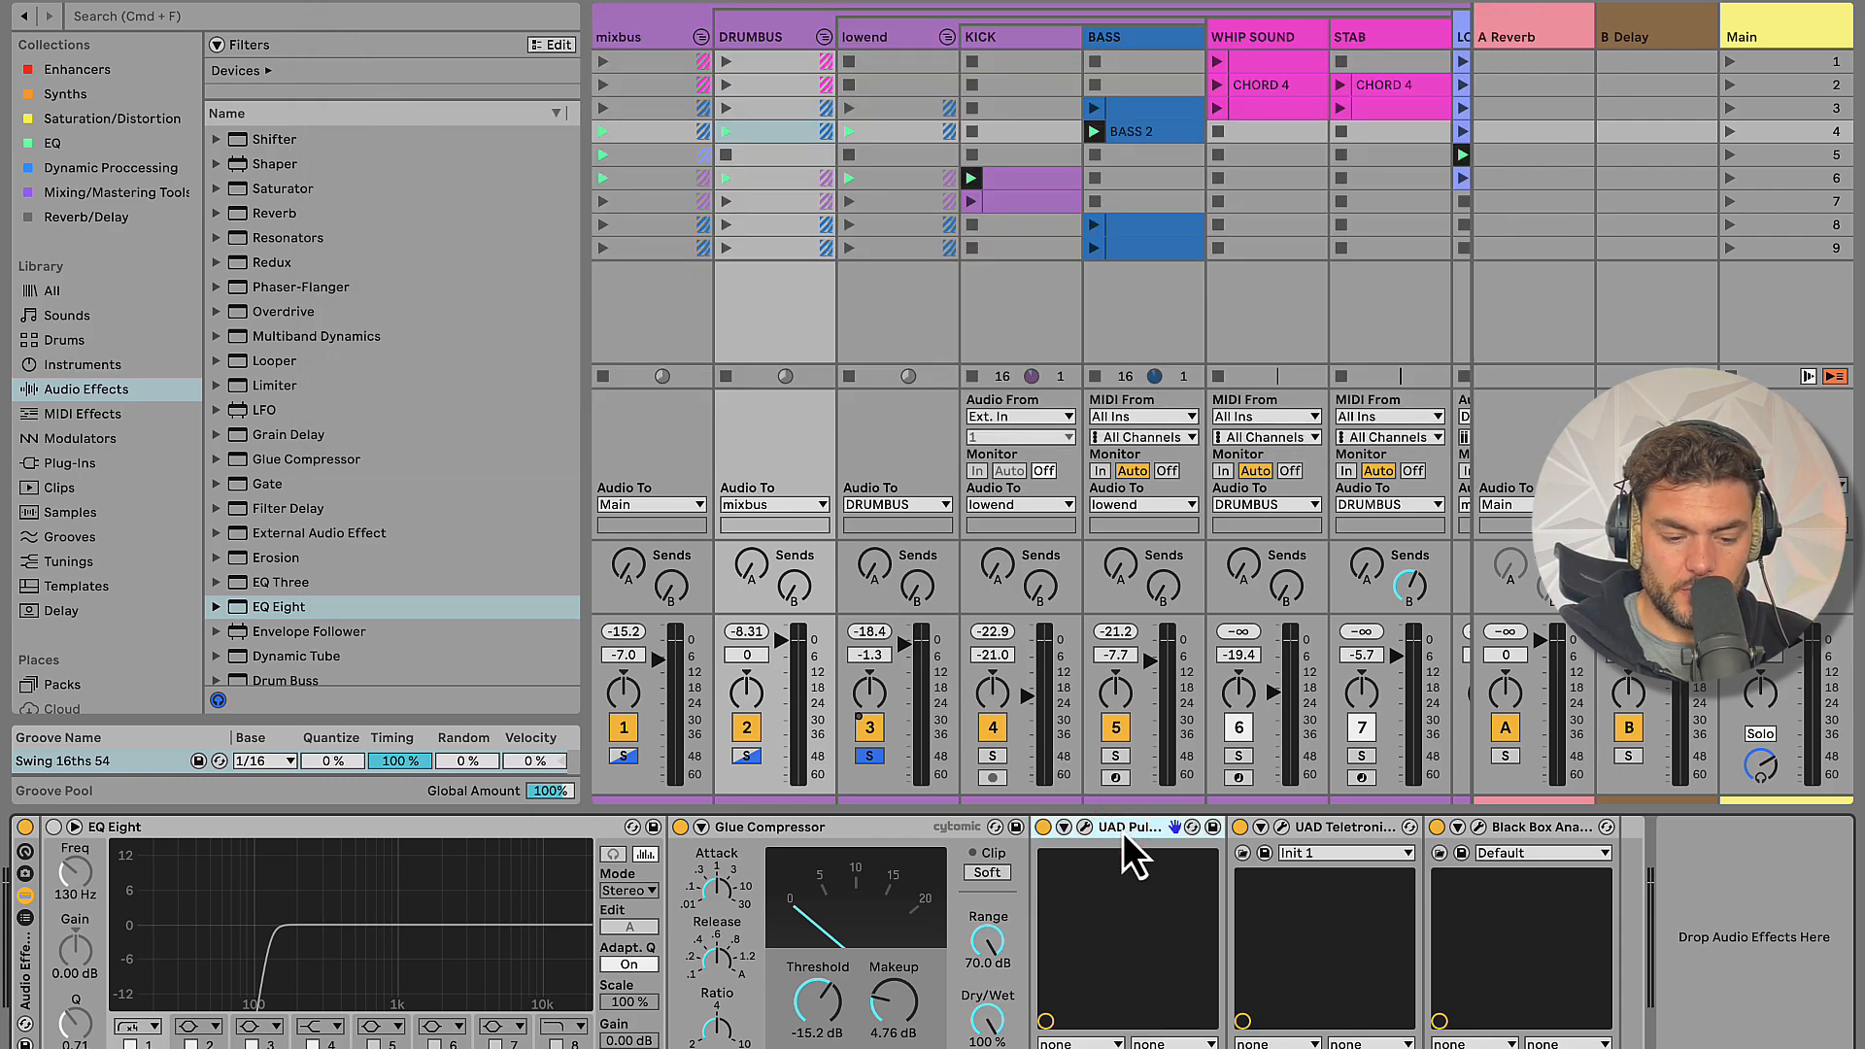
Open the DRUMBUS group's UAD Teletronix LA-2A, move its window out of the way, watch its meter, and close it
{"action": "left_click", "coordinate": [1319, 834]}
{"action": "left_click", "coordinate": [1283, 827]}
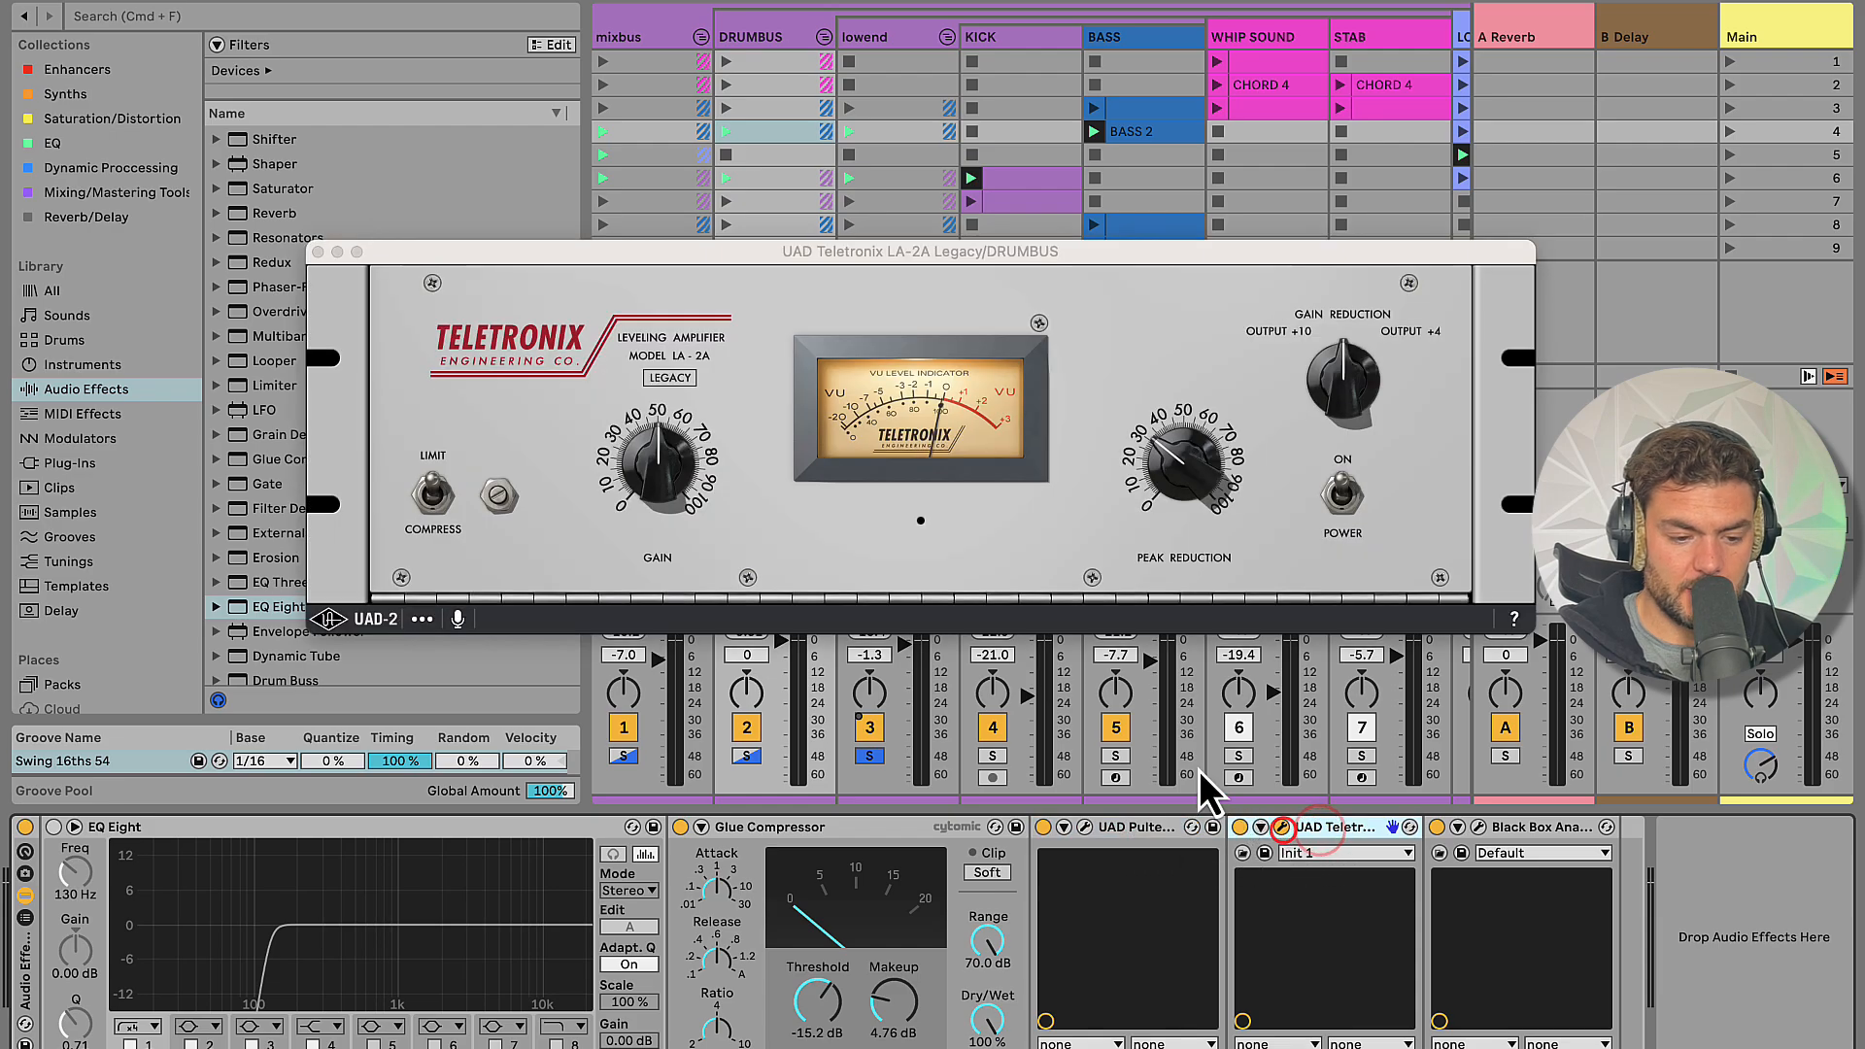
{"action": "left_click_drag", "start_coordinate": [517, 253], "coordinate": [397, 76]}
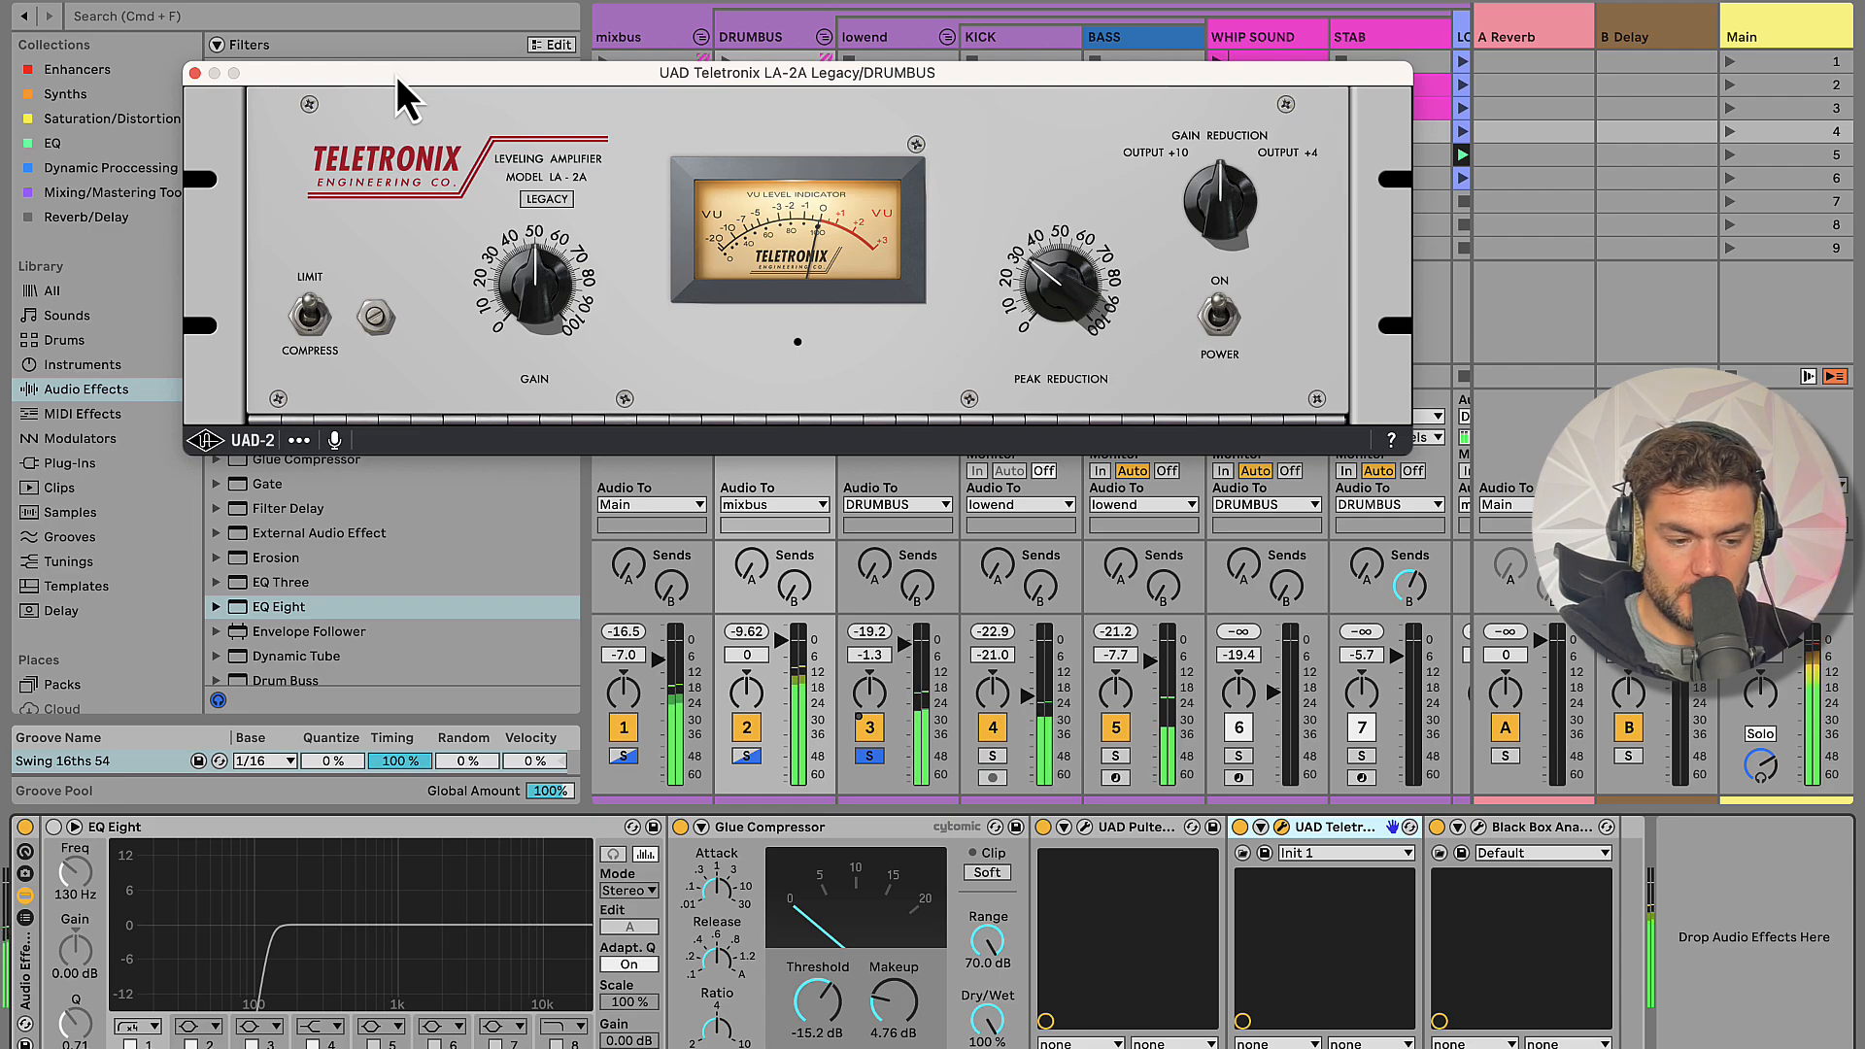
{"action": "left_click", "coordinate": [194, 72]}
Open the DRUMBUS group's Black Box Analog Design HG-2, turn off its Air switch and play the low end
{"action": "left_click", "coordinate": [1523, 824]}
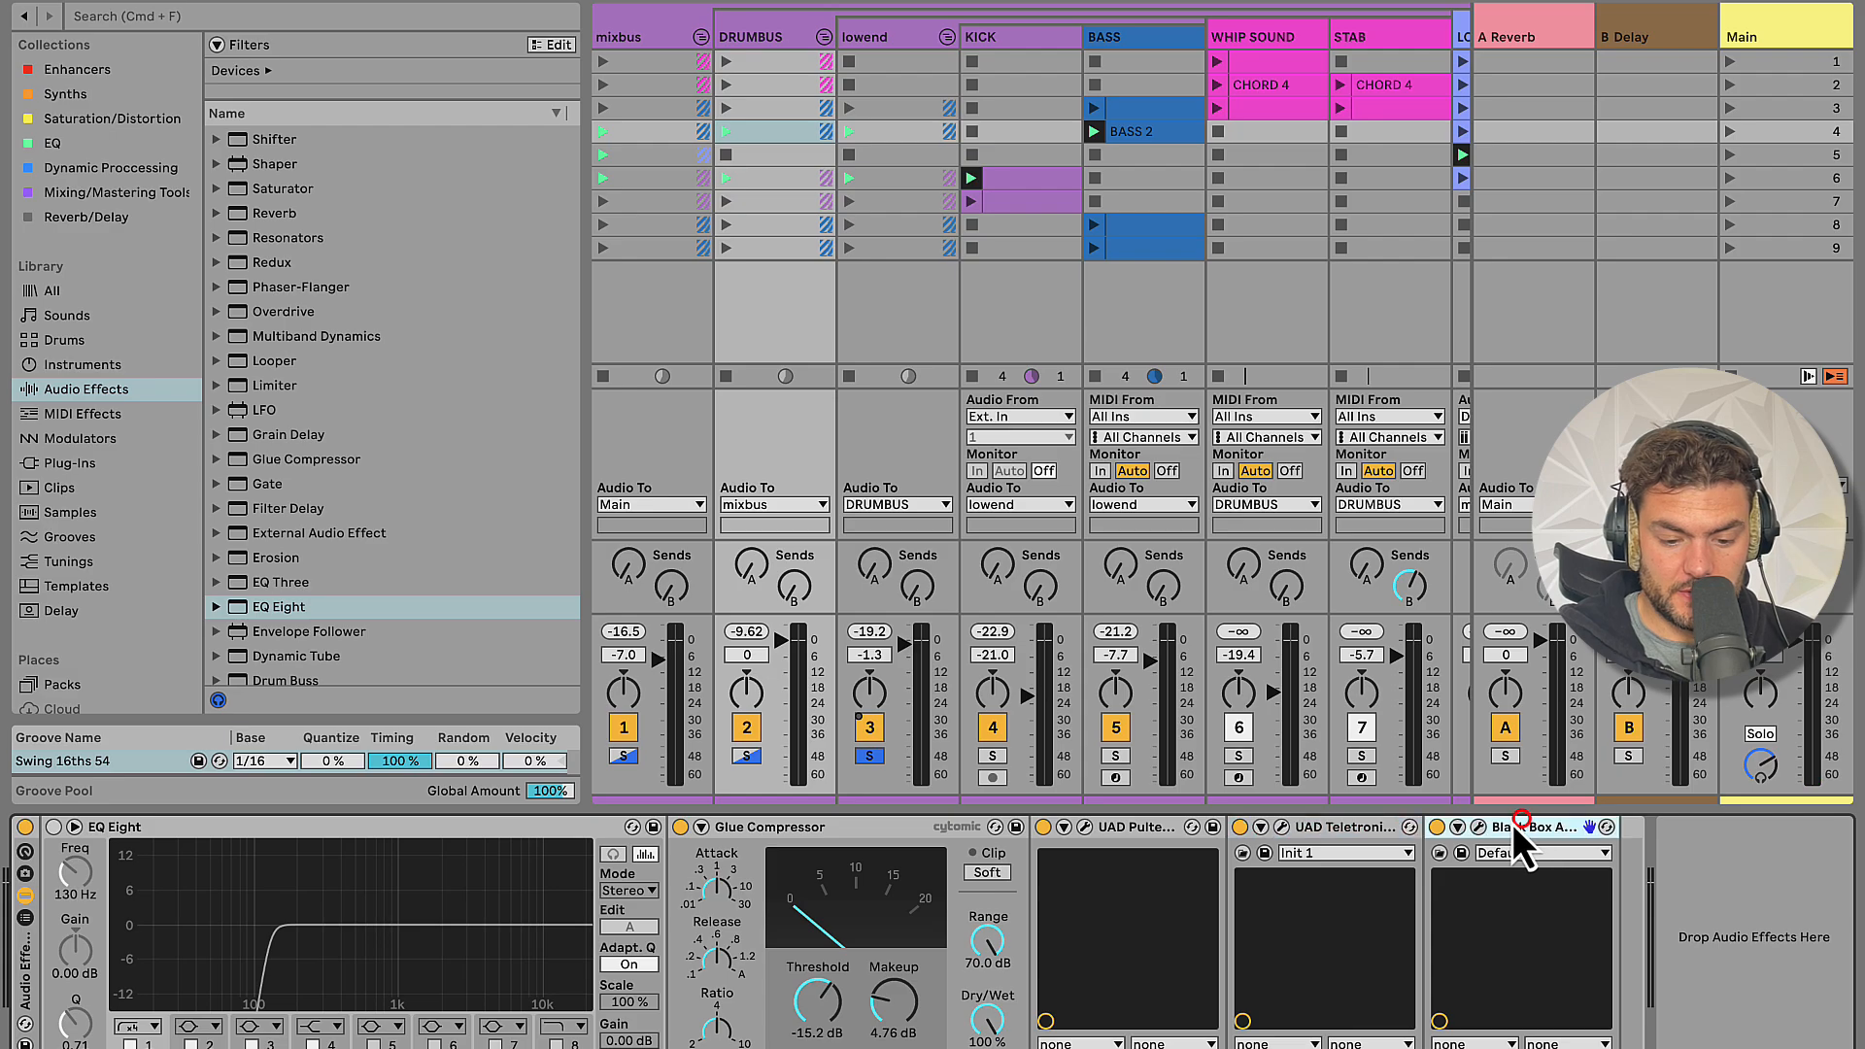
{"action": "left_click", "coordinate": [1480, 826]}
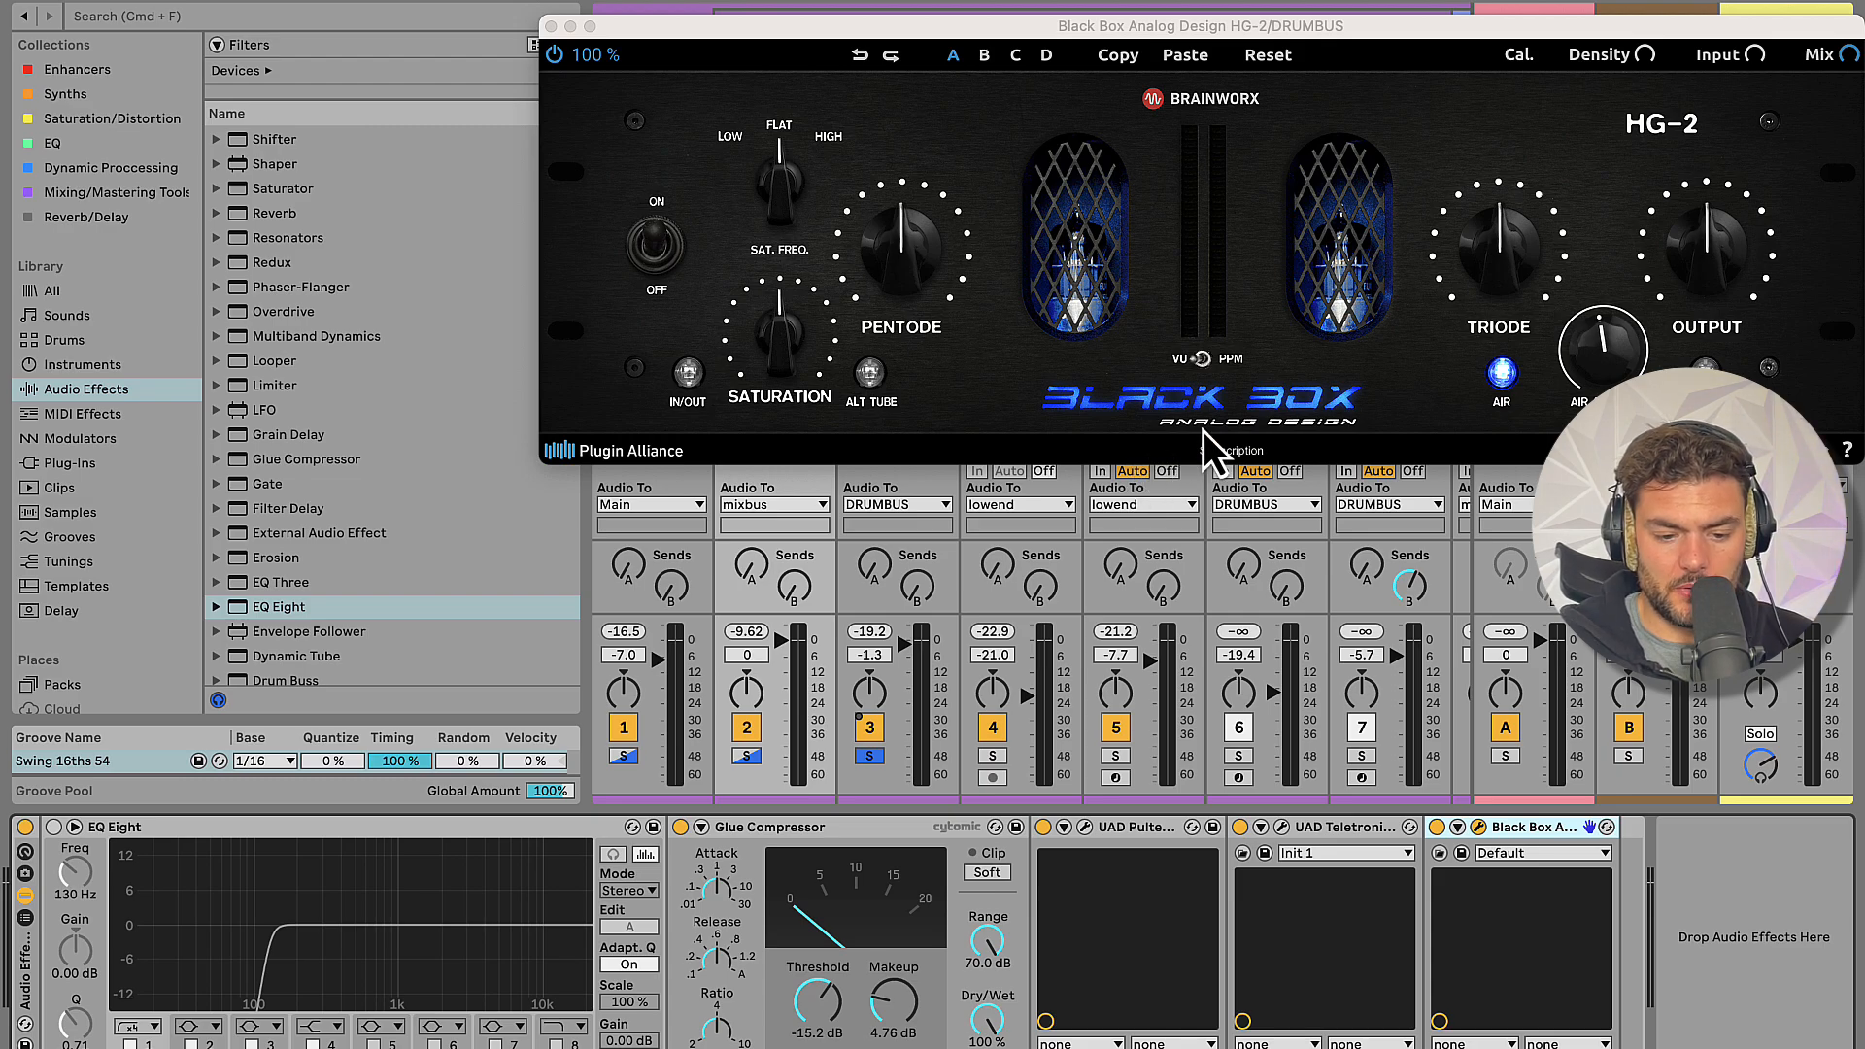
{"action": "left_click", "coordinate": [1521, 382]}
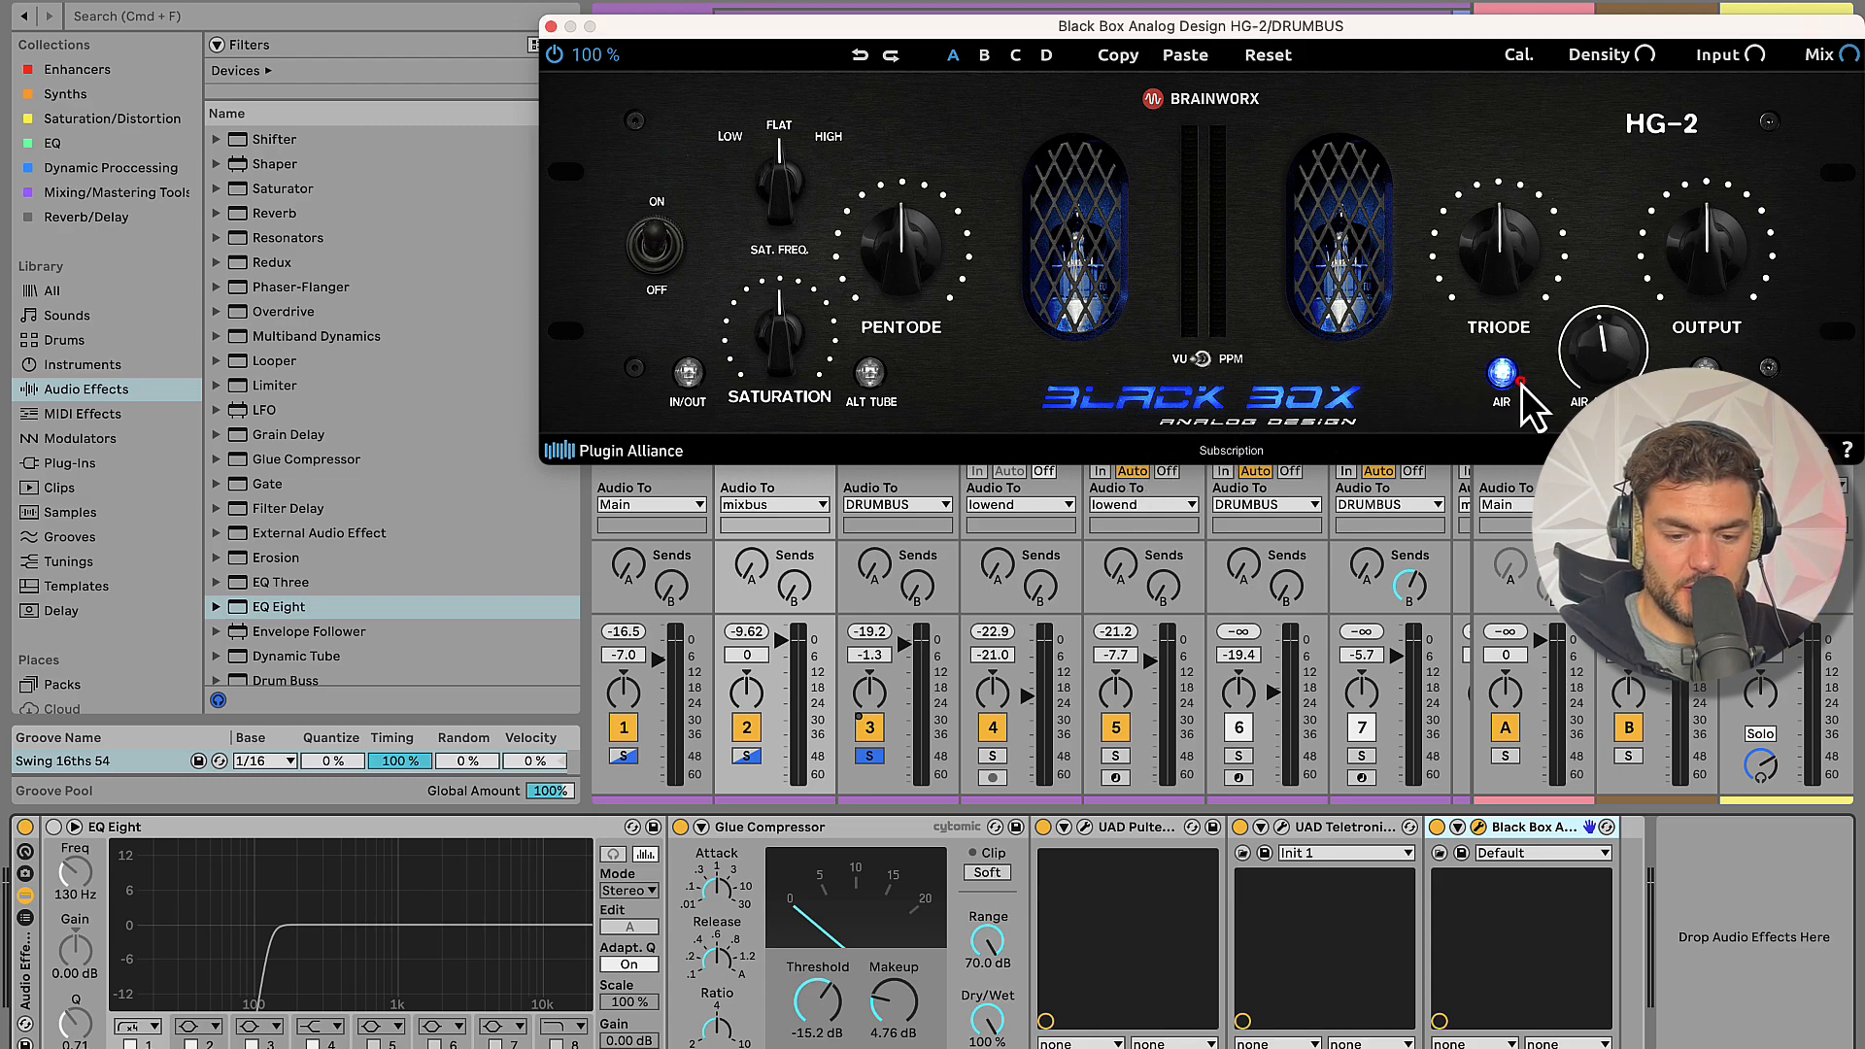
{"action": "left_click", "coordinate": [1505, 374]}
{"action": "key", "text": "space"}
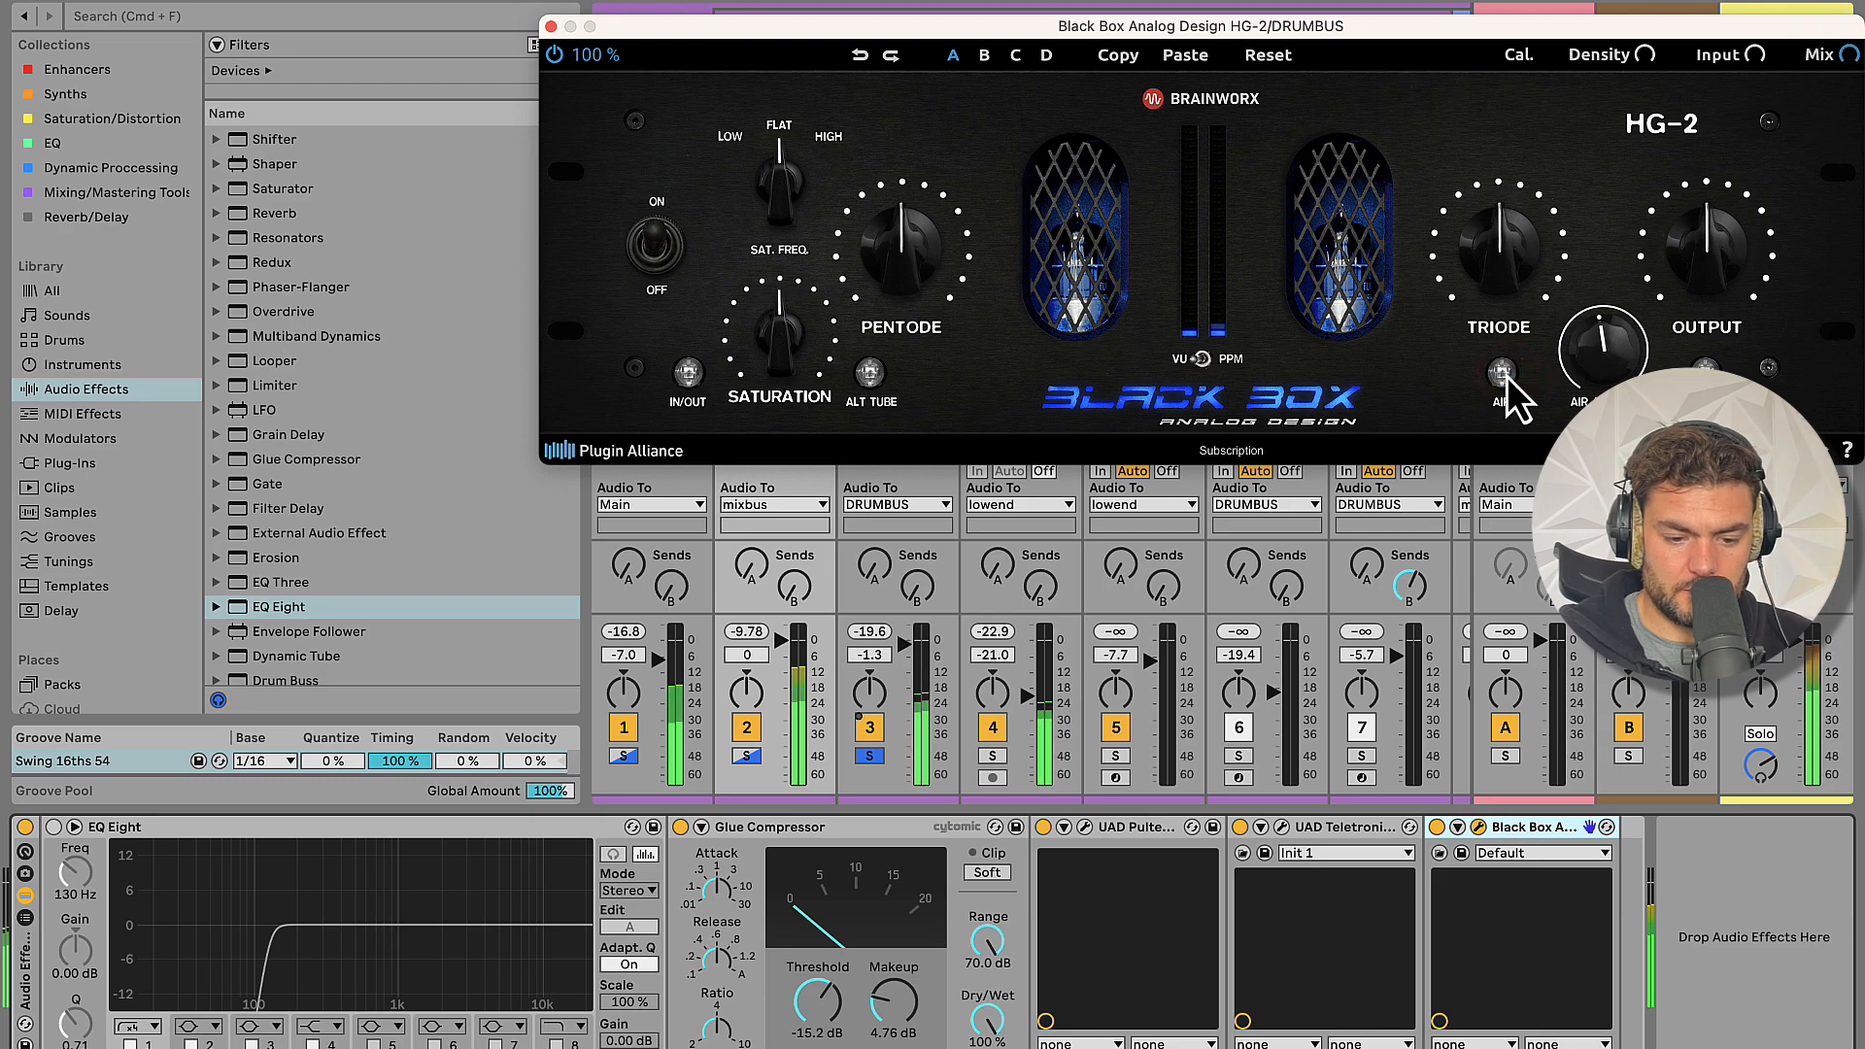
Turn the HG-2's Air switch back on and close the plug-in window
{"action": "left_click", "coordinate": [1497, 377]}
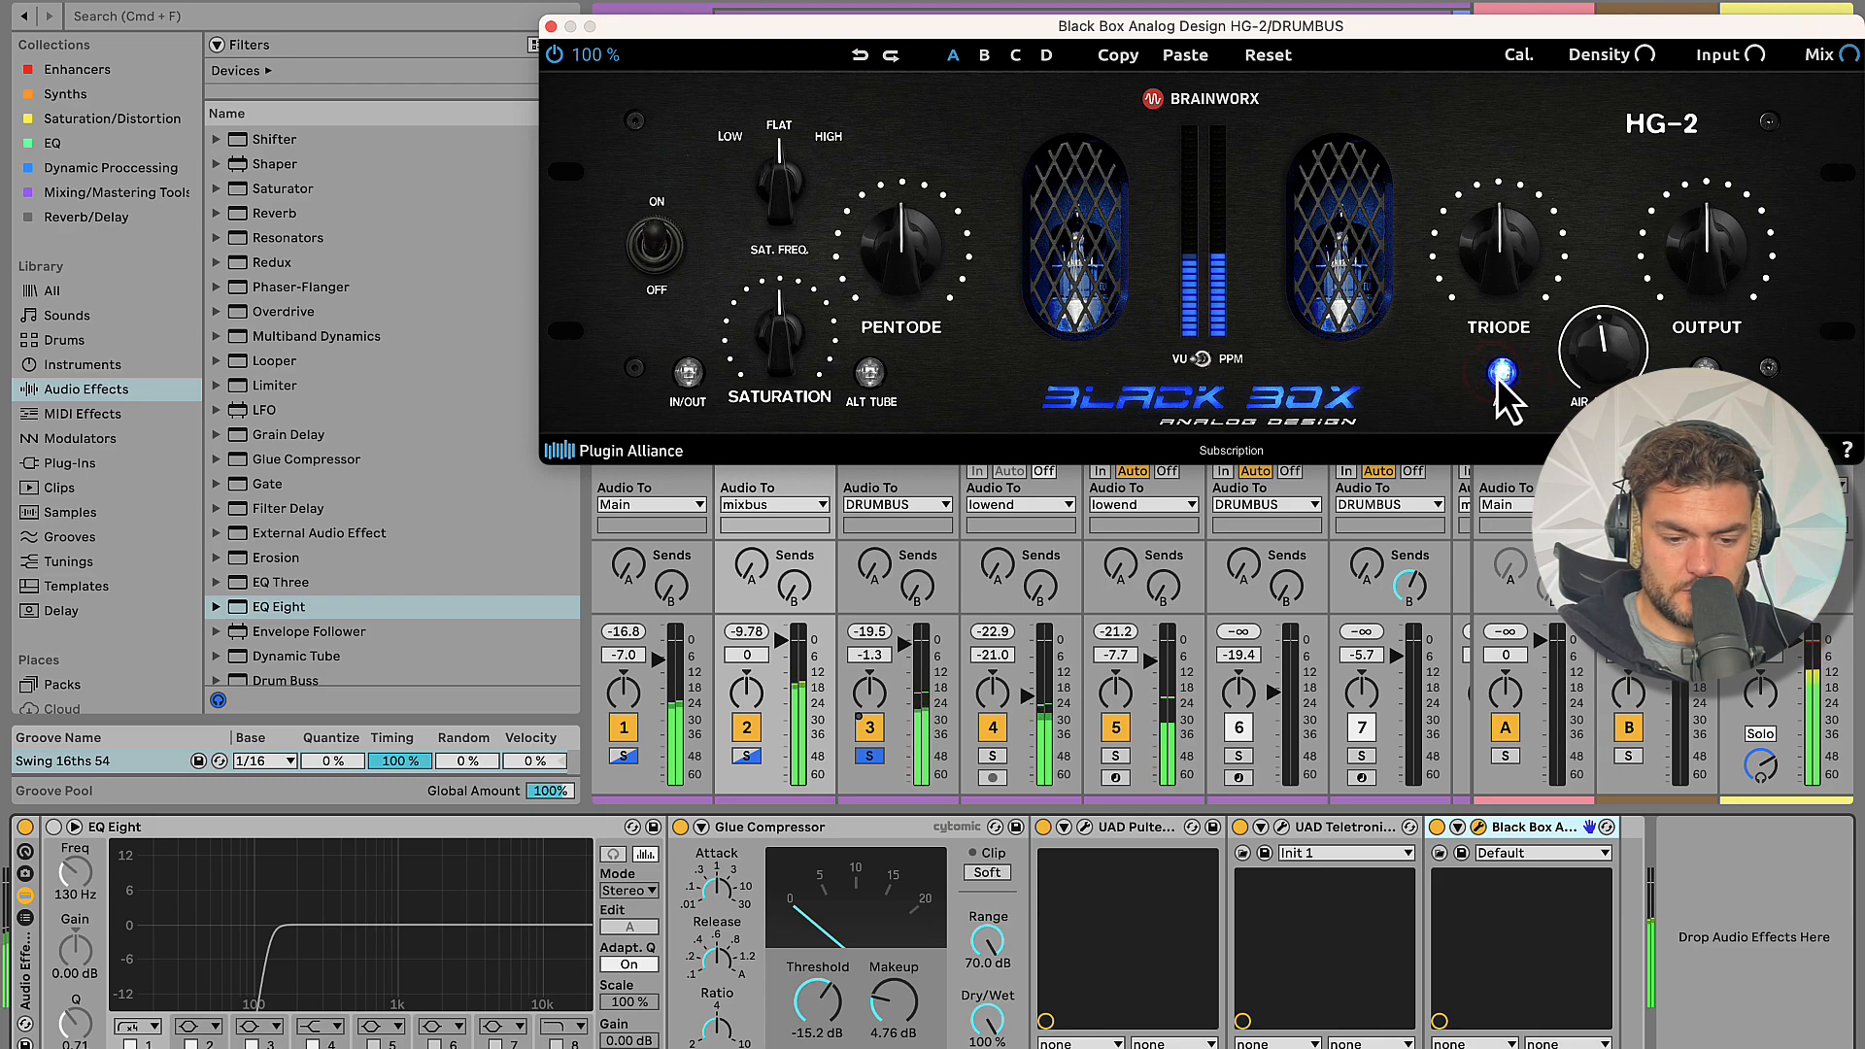
{"action": "left_click", "coordinate": [550, 26]}
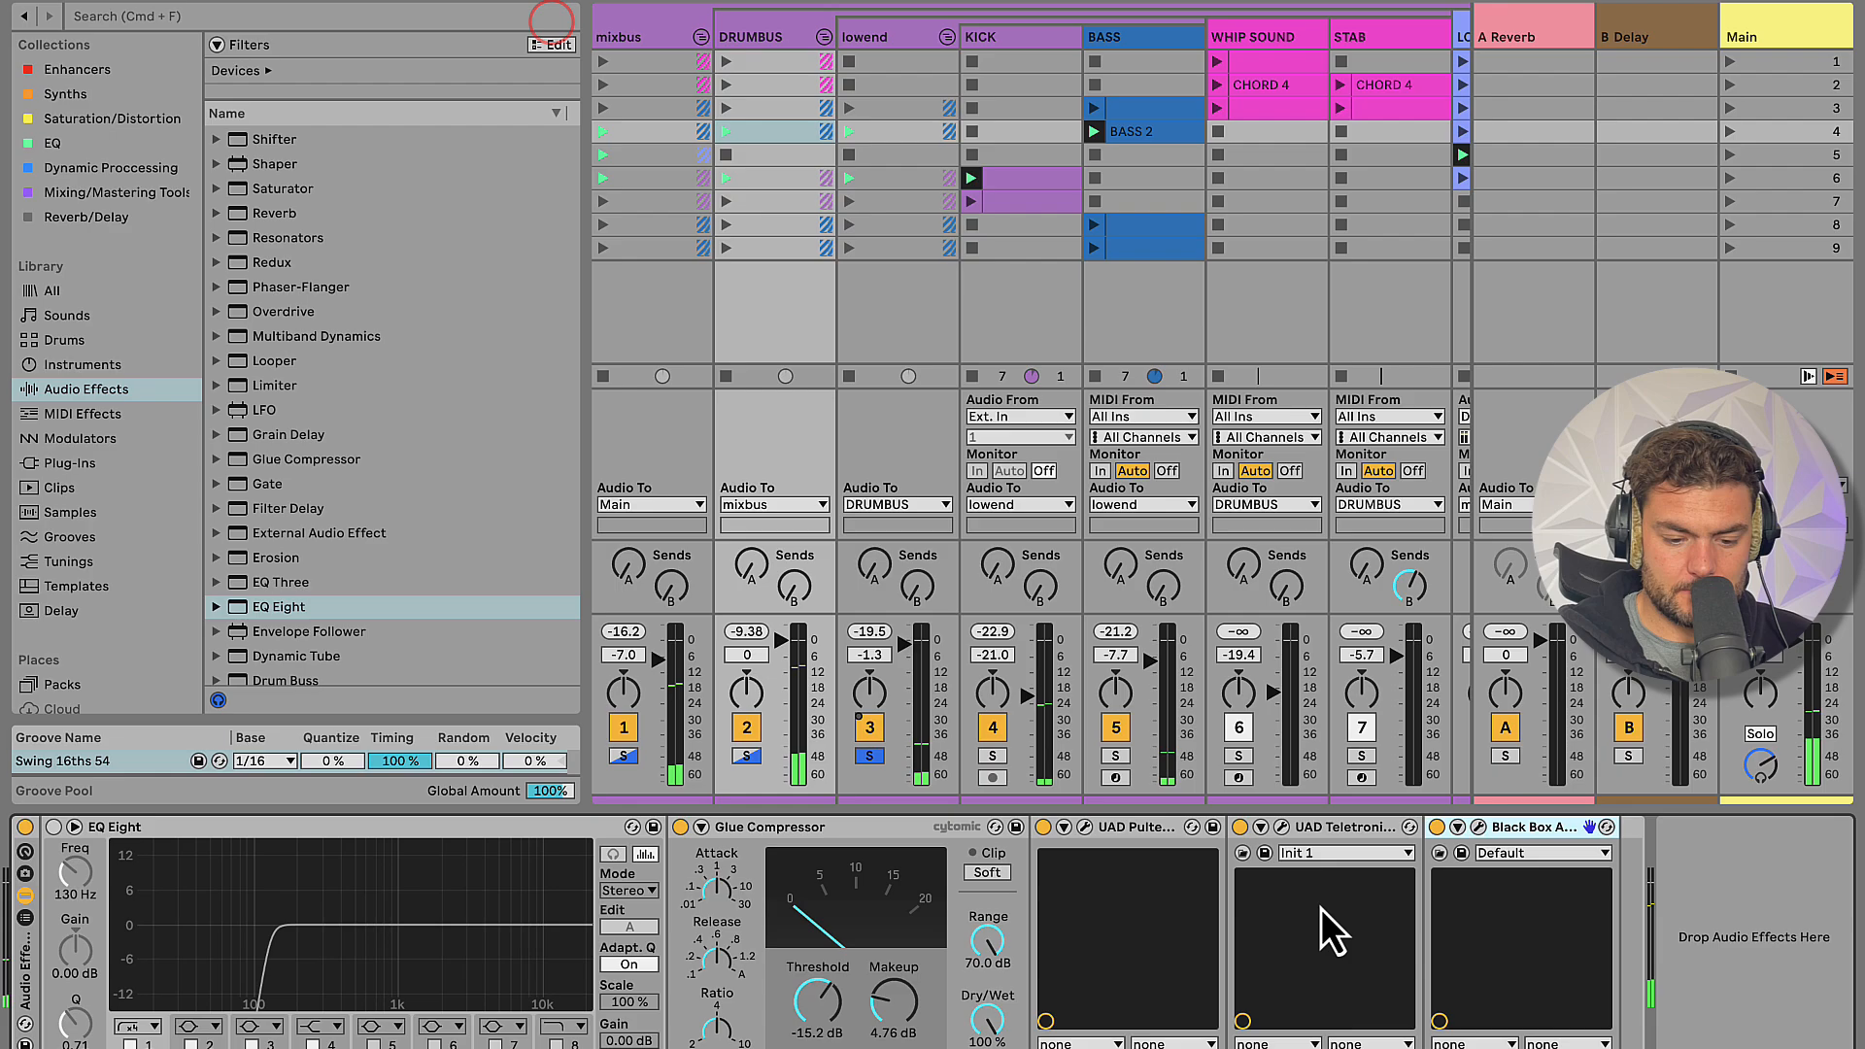
Compare the device chains of the lowend and DRUMBUS groups and look over how the tracks are grouped and routed
{"action": "left_click", "coordinate": [866, 32]}
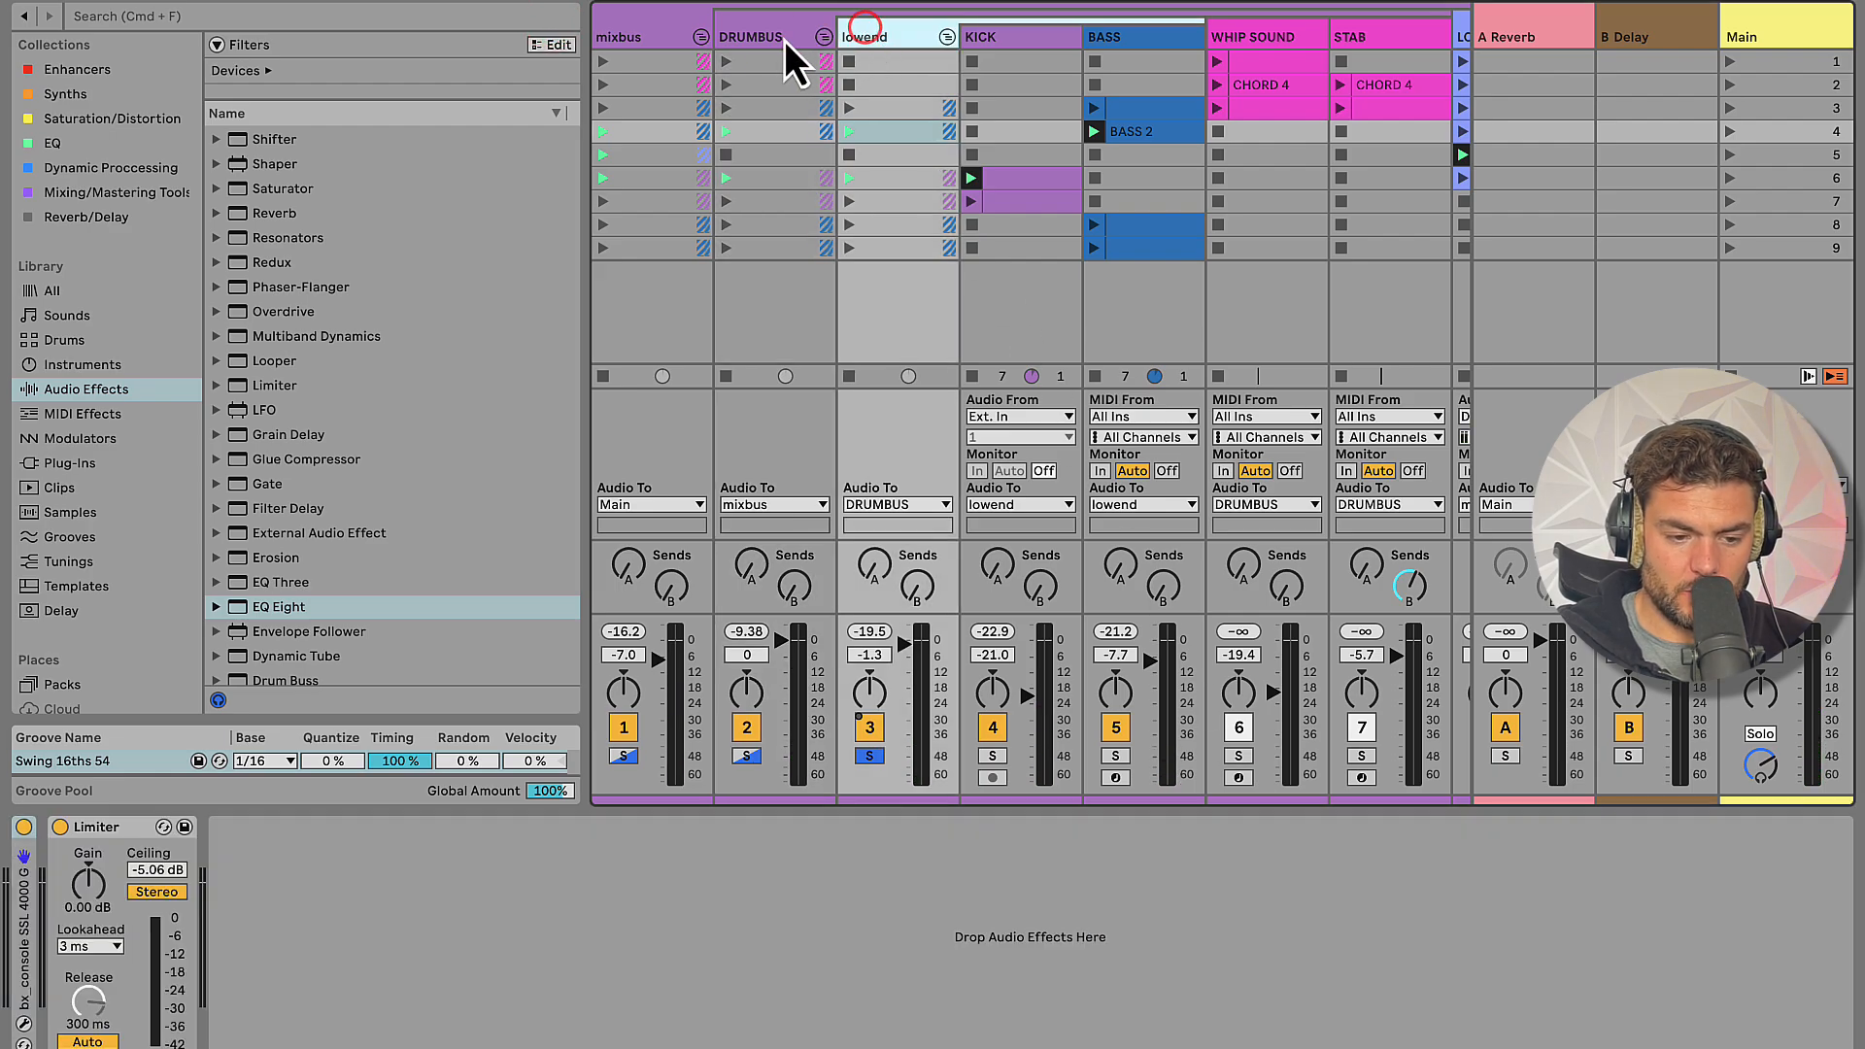
{"action": "left_click", "coordinate": [782, 38]}
{"action": "left_click", "coordinate": [901, 29]}
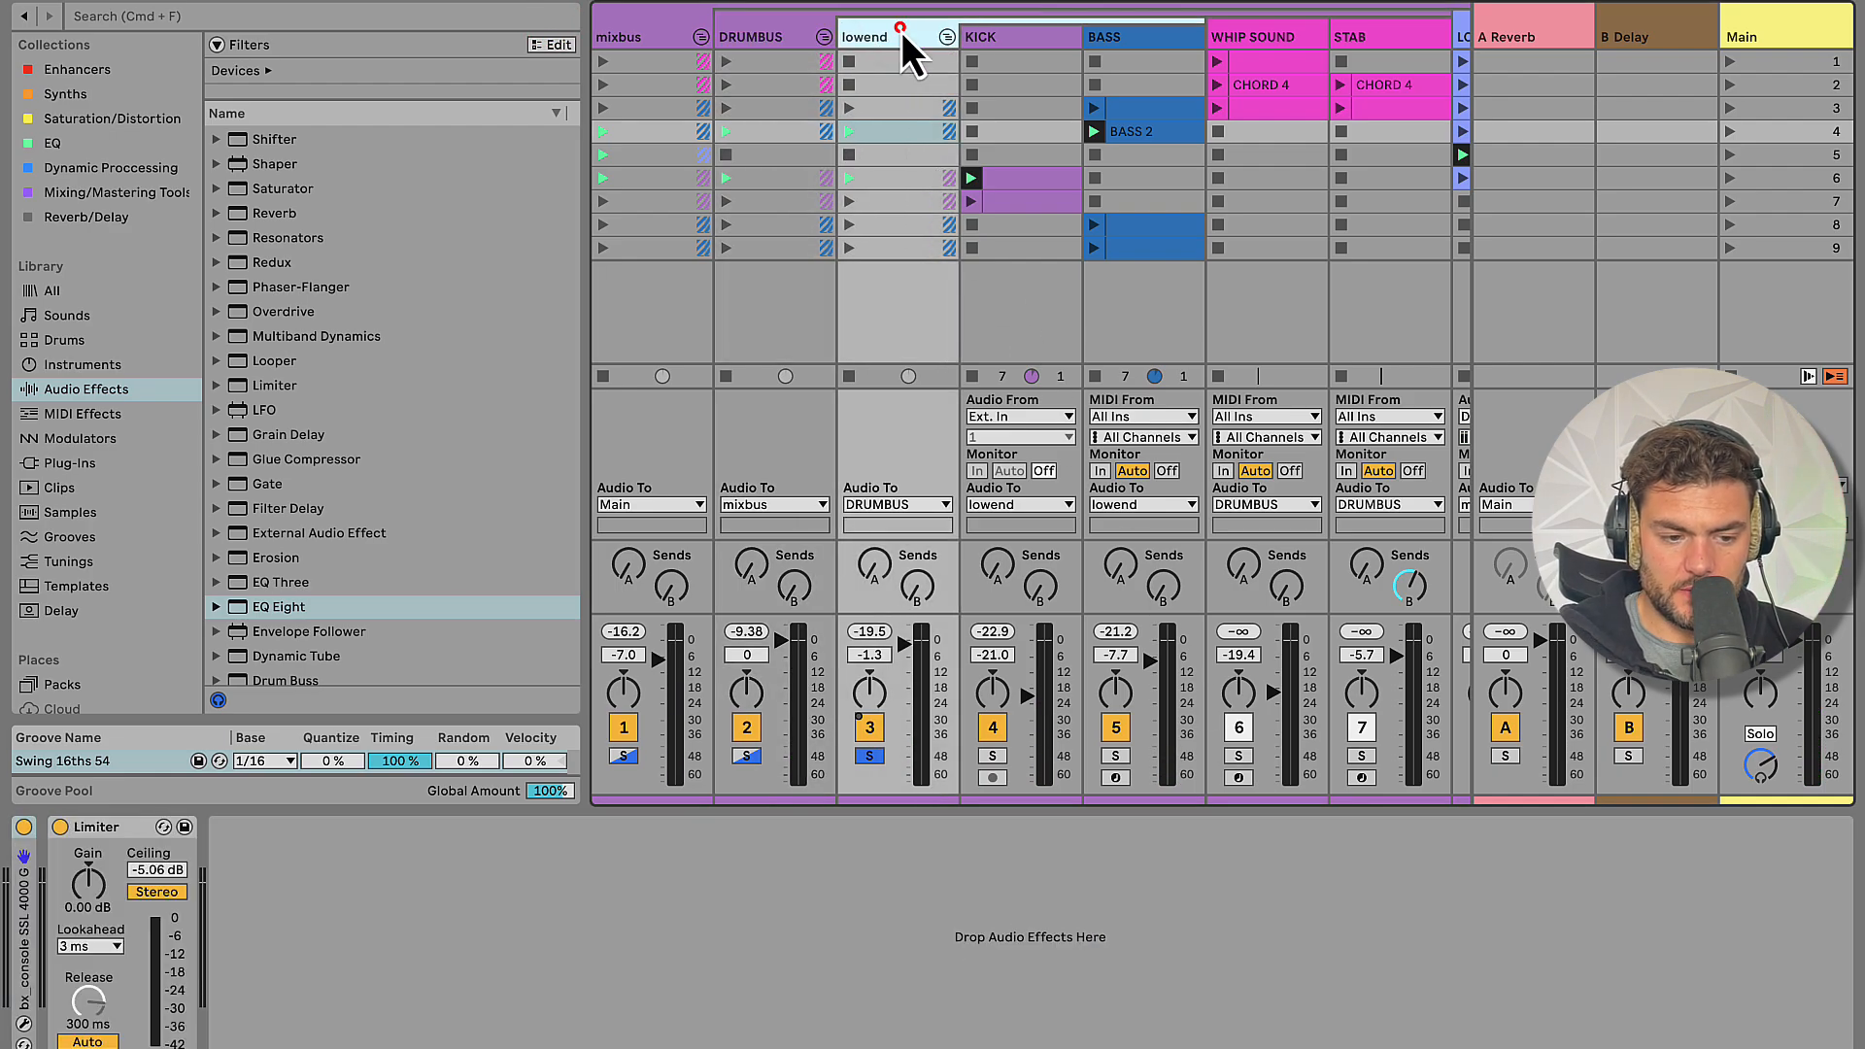
{"action": "left_click", "coordinate": [784, 29]}
{"action": "left_click", "coordinate": [633, 27]}
{"action": "left_click", "coordinate": [766, 37]}
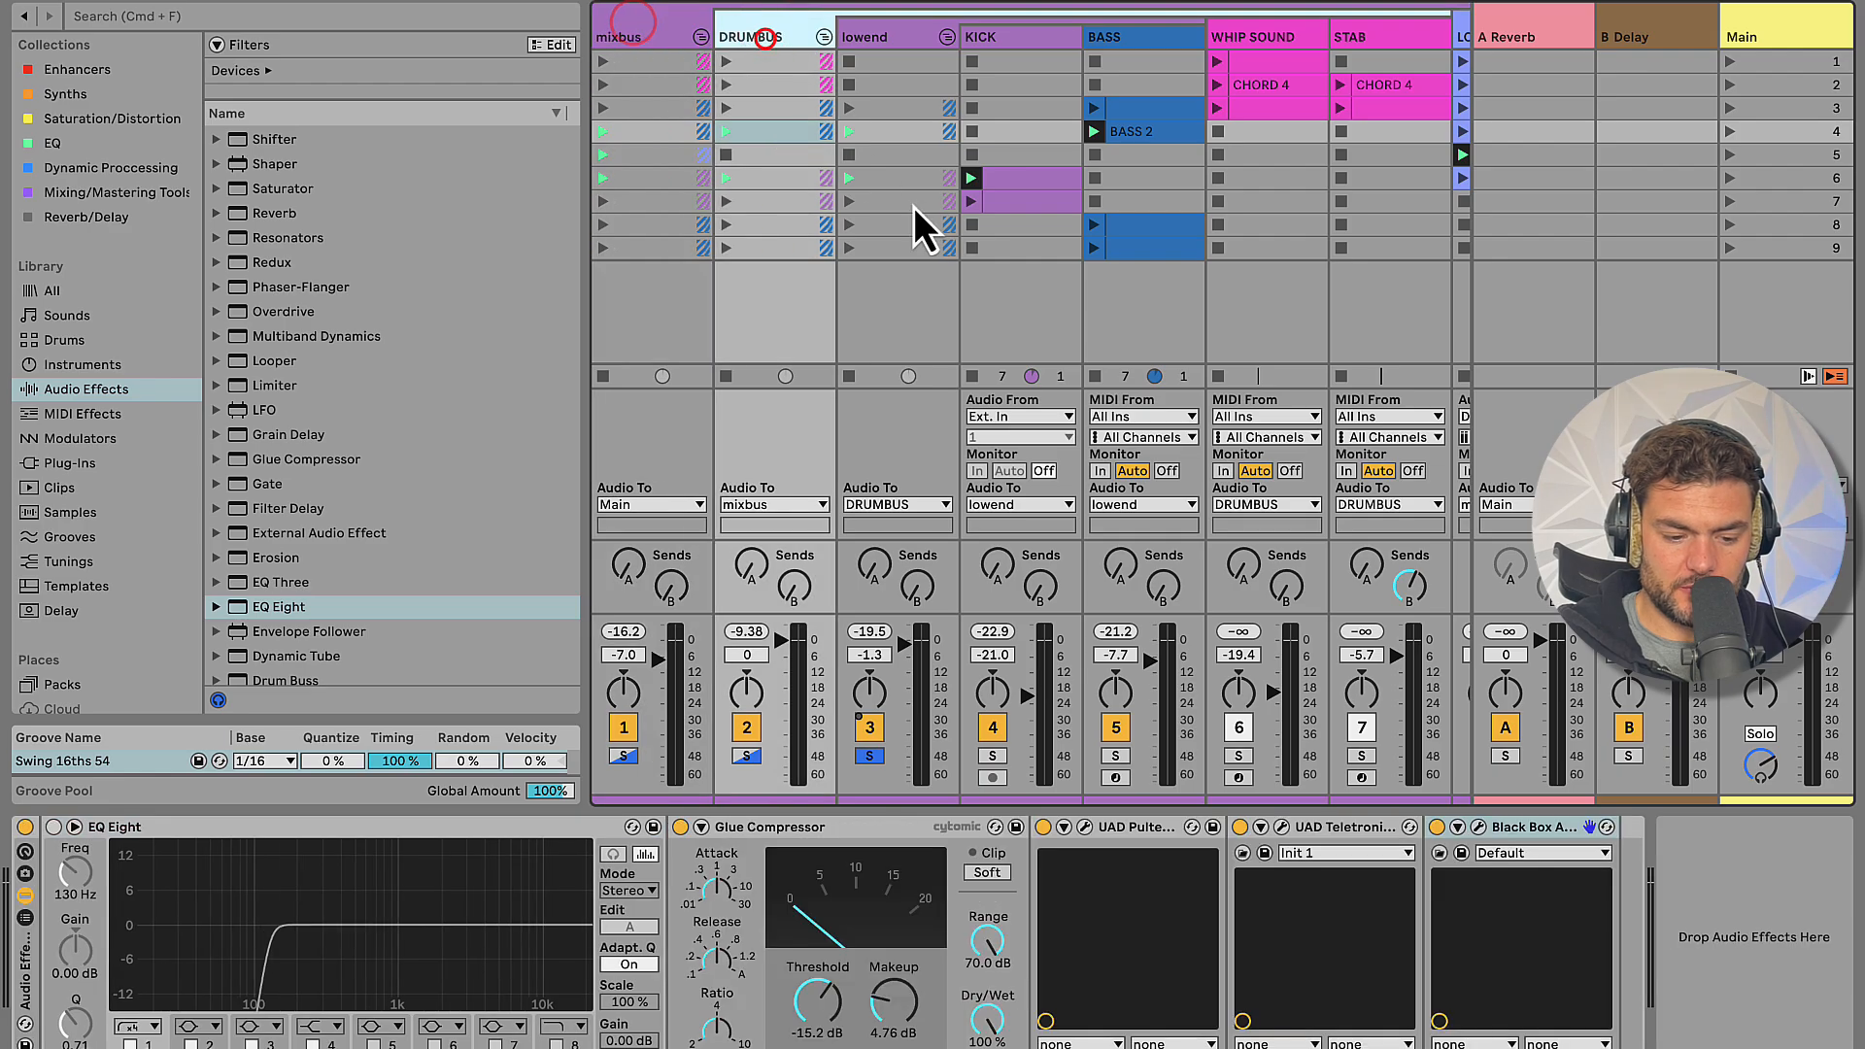
{"action": "scroll", "coordinate": [928, 223], "scroll_direction": "right", "scroll_amount": 3}
{"action": "scroll", "coordinate": [939, 235], "scroll_direction": "left", "scroll_amount": 3}
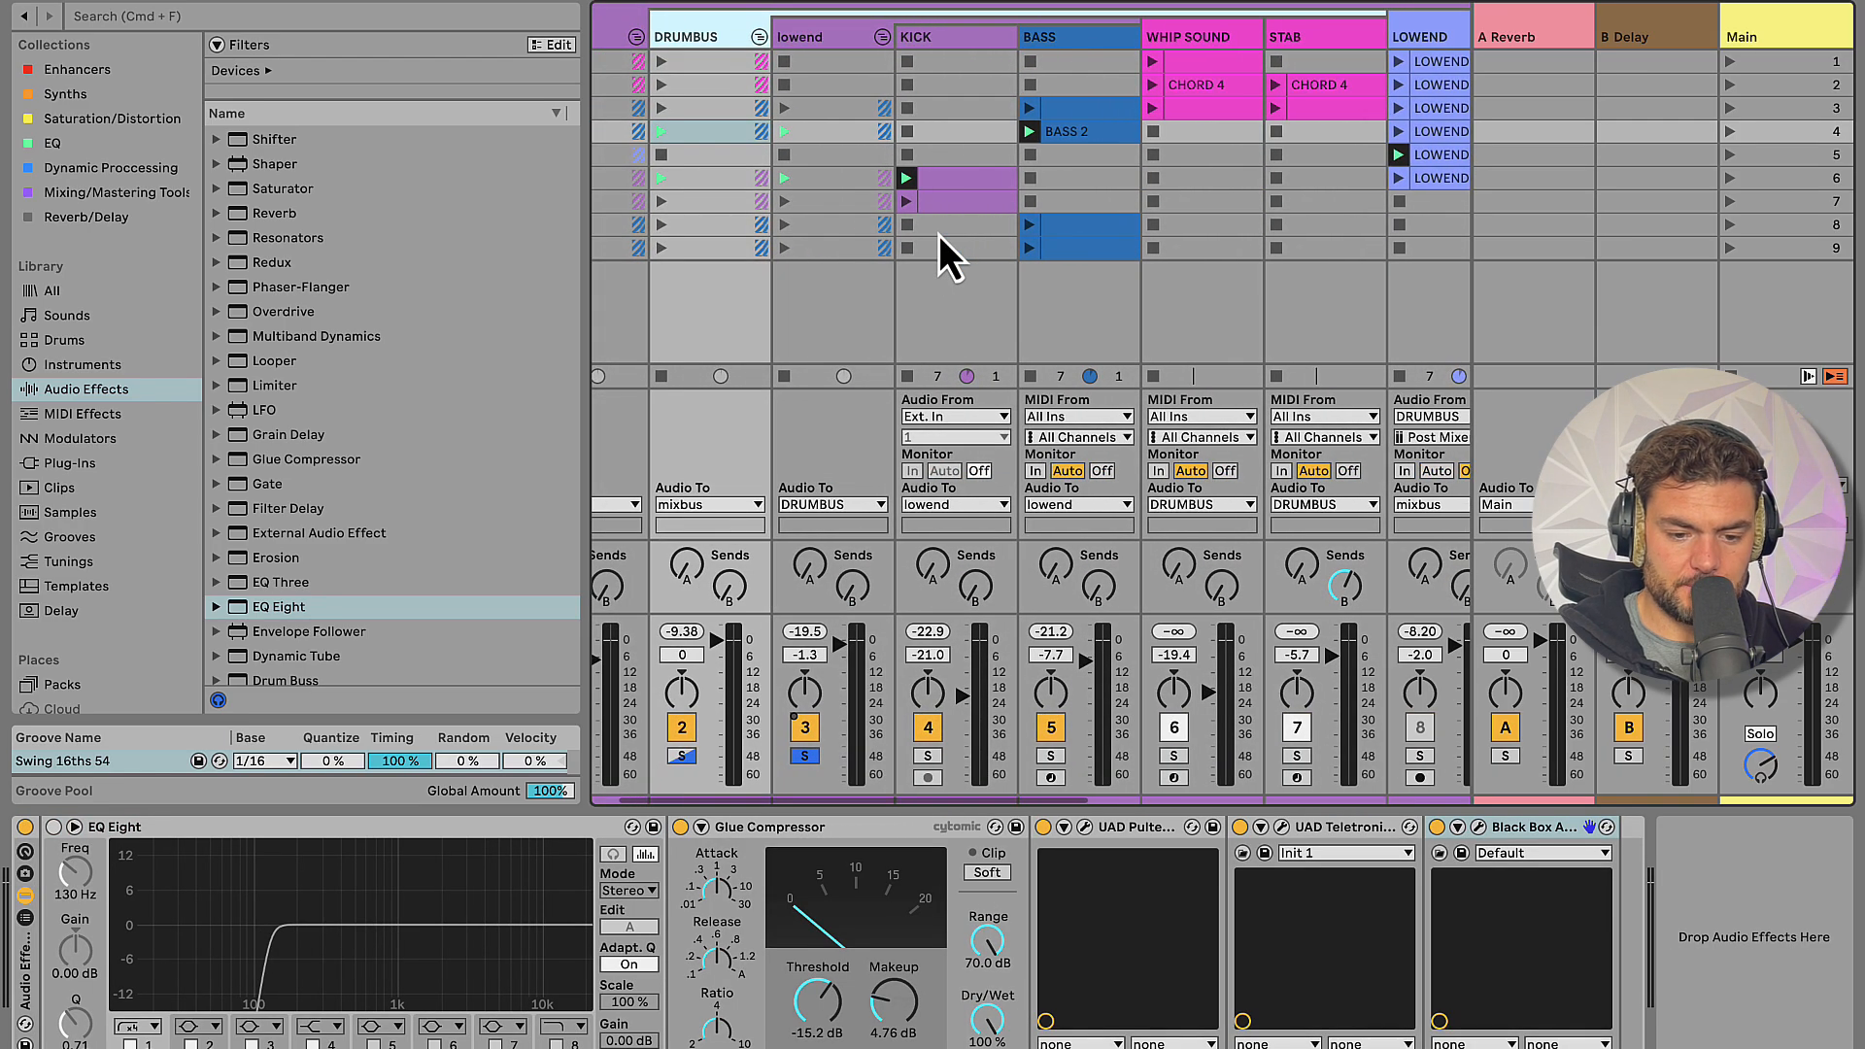
{"action": "scroll", "coordinate": [939, 236], "scroll_direction": "right", "scroll_amount": 4}
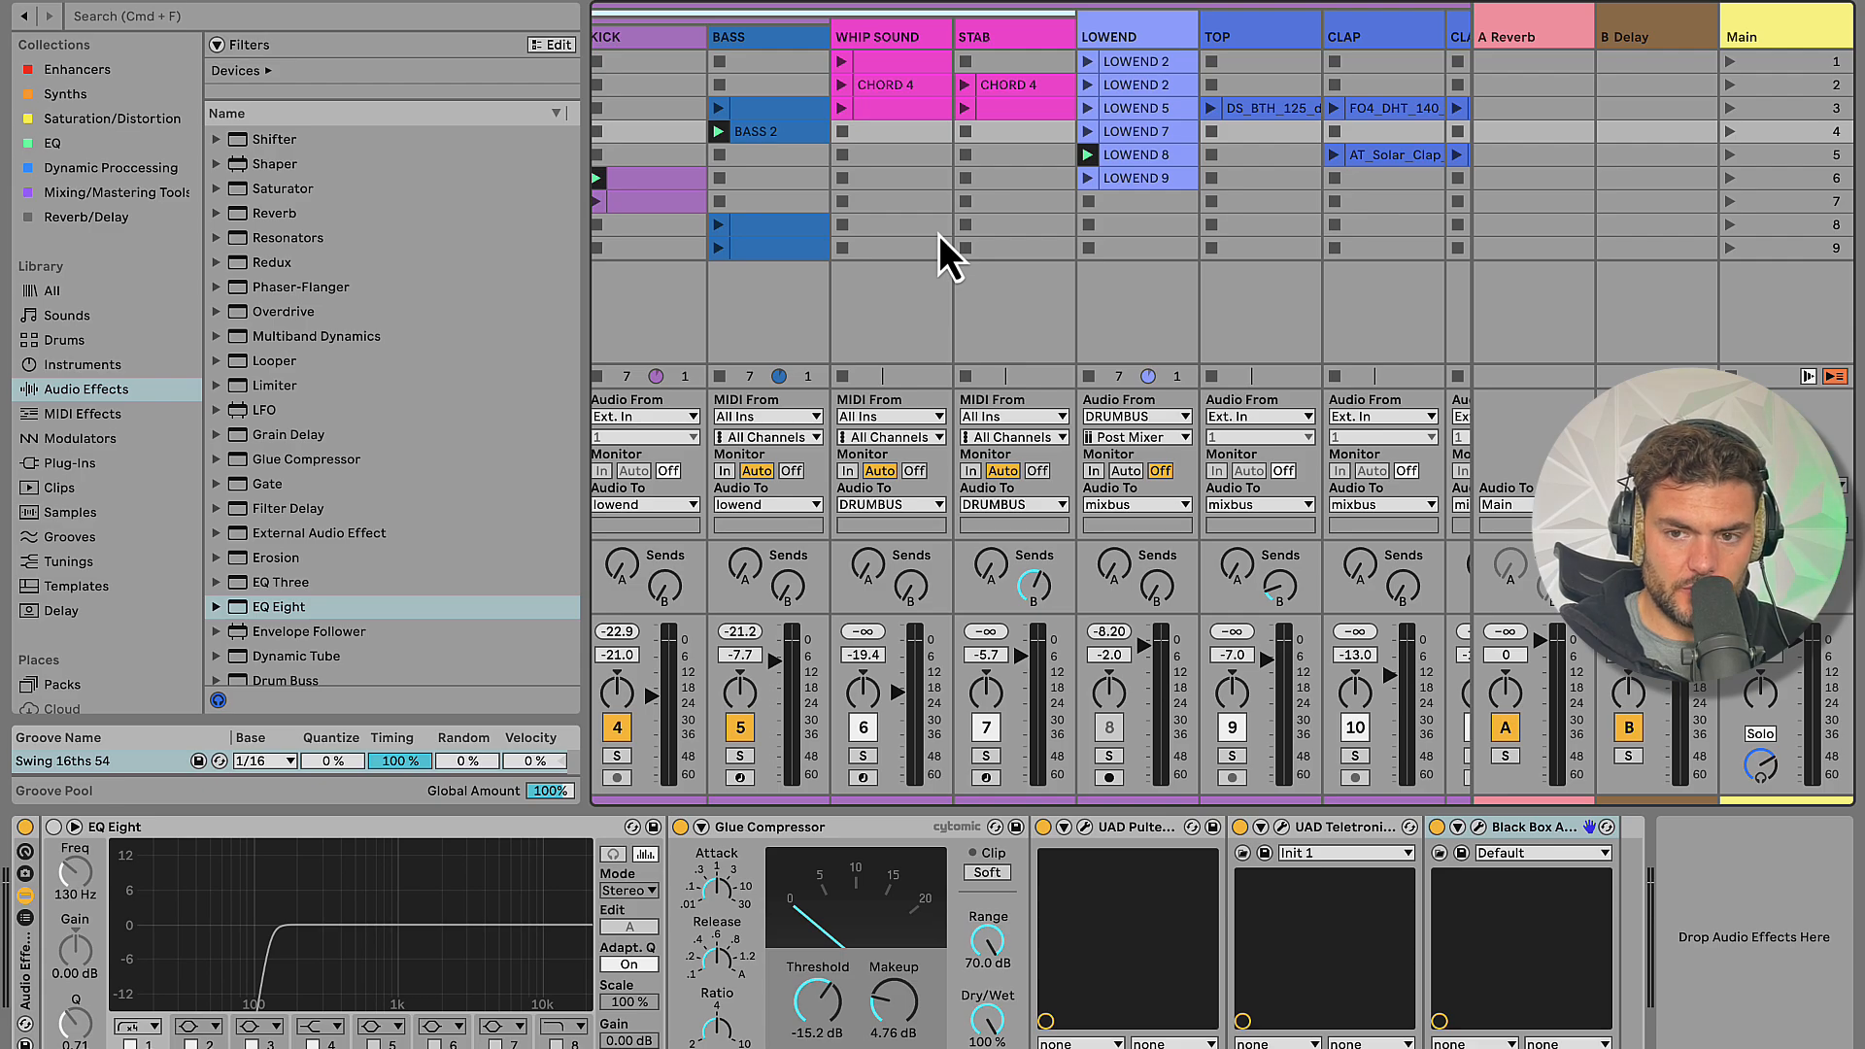
{"action": "scroll", "coordinate": [855, 127], "scroll_direction": "left", "scroll_amount": 3}
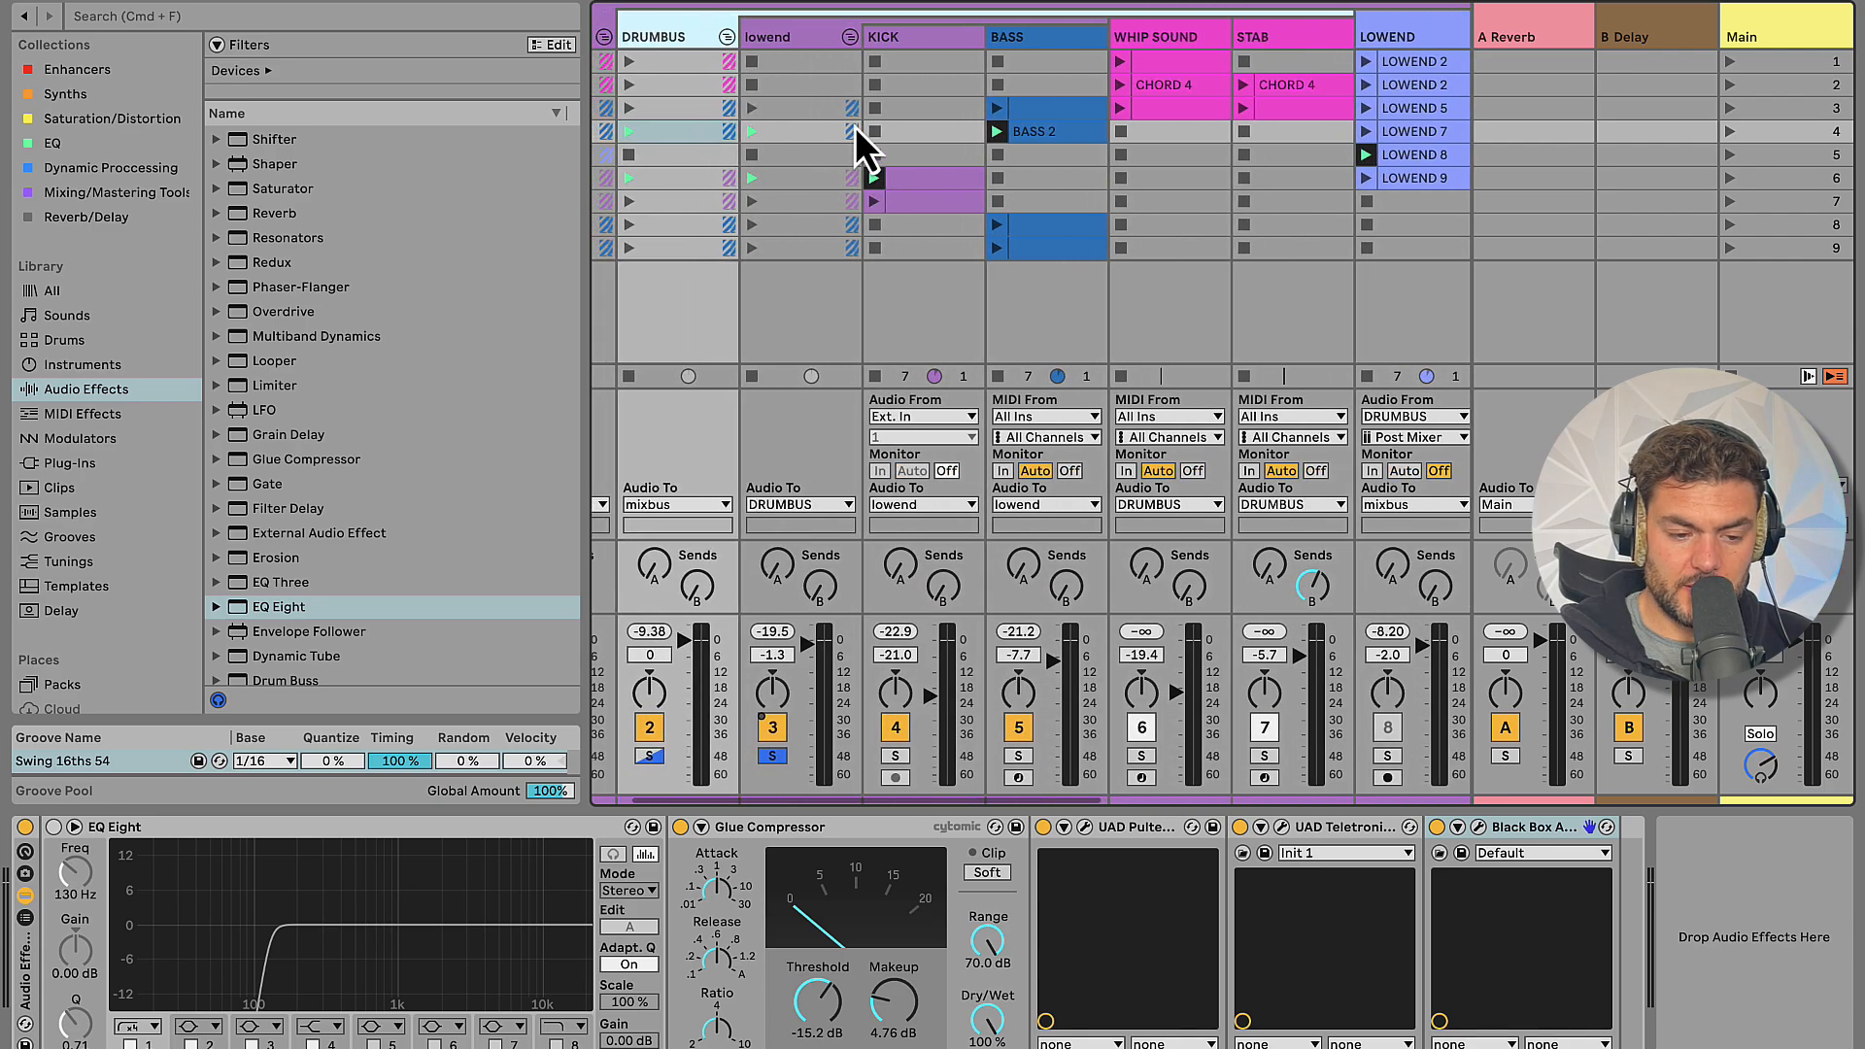
Solo the LOWEND audio track and examine its devices and its recorded LOWEND 8 and LOWEND 9 clips
{"action": "left_click", "coordinate": [790, 43]}
{"action": "scroll", "coordinate": [790, 49], "scroll_direction": "right", "scroll_amount": 4}
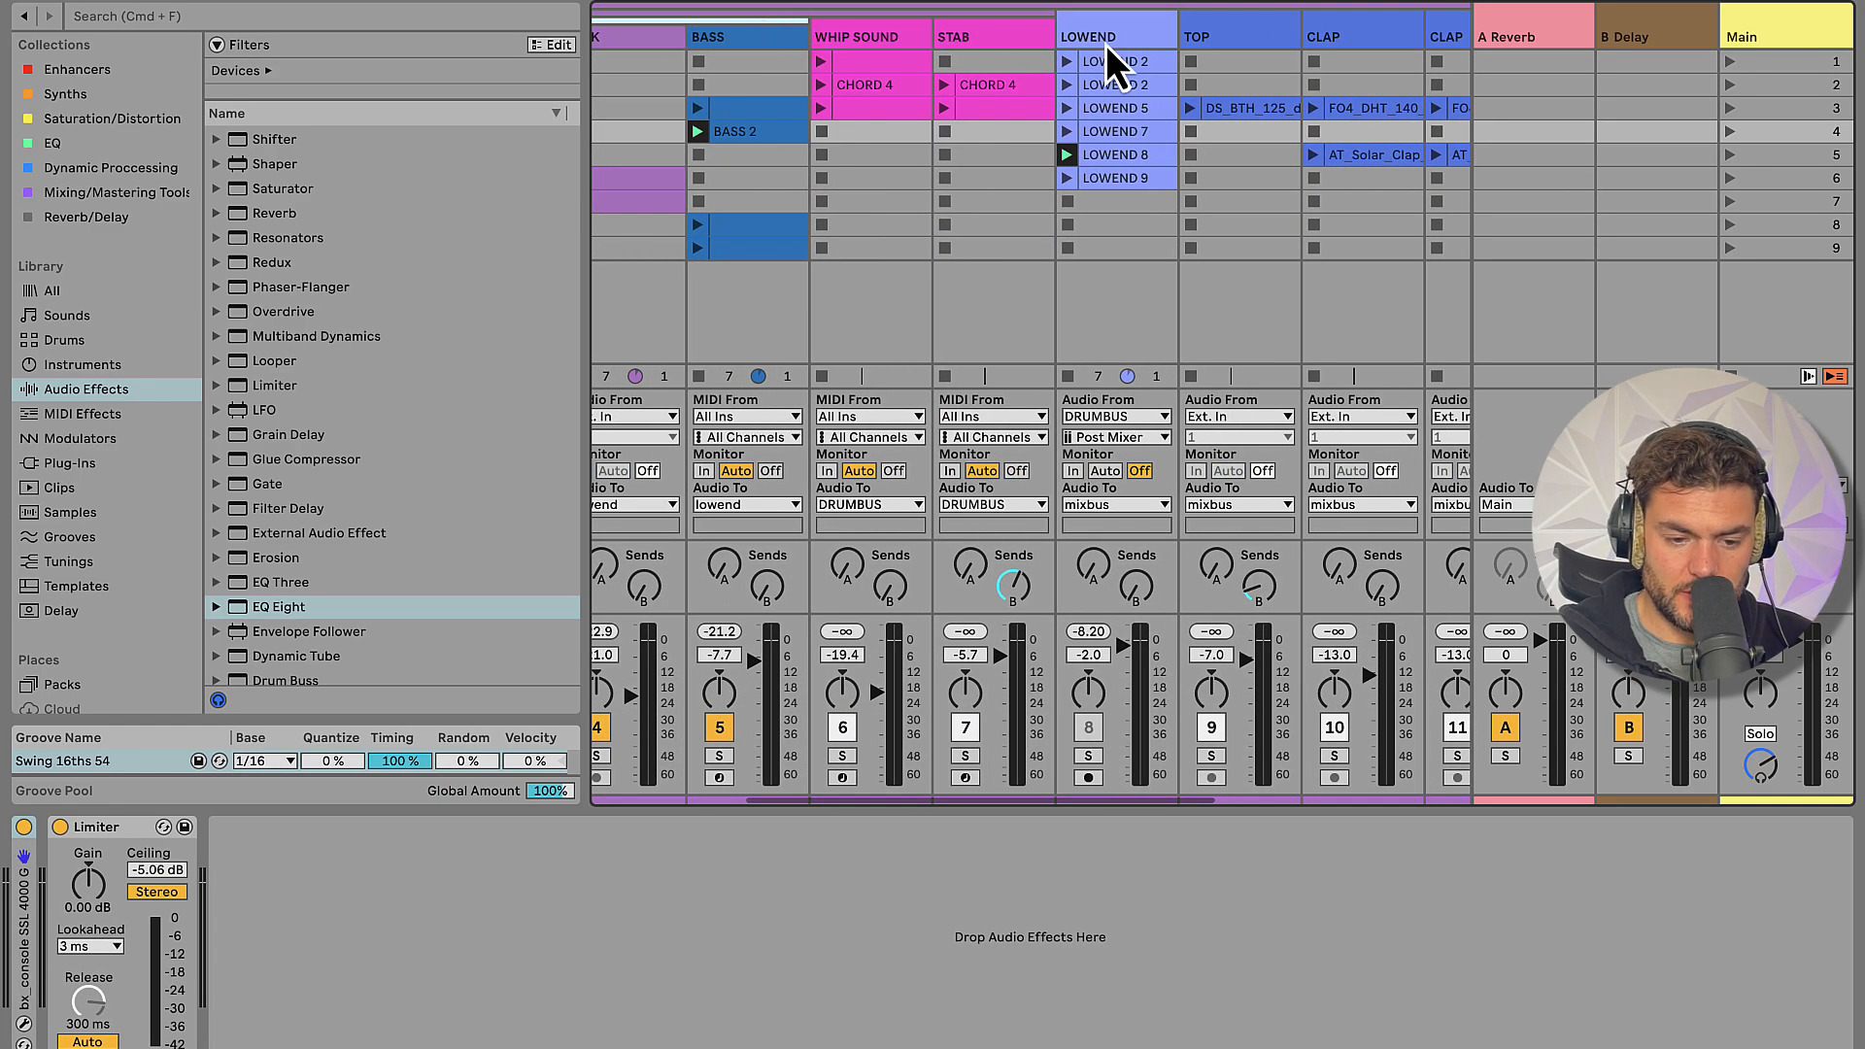
{"action": "left_click", "coordinate": [1106, 43]}
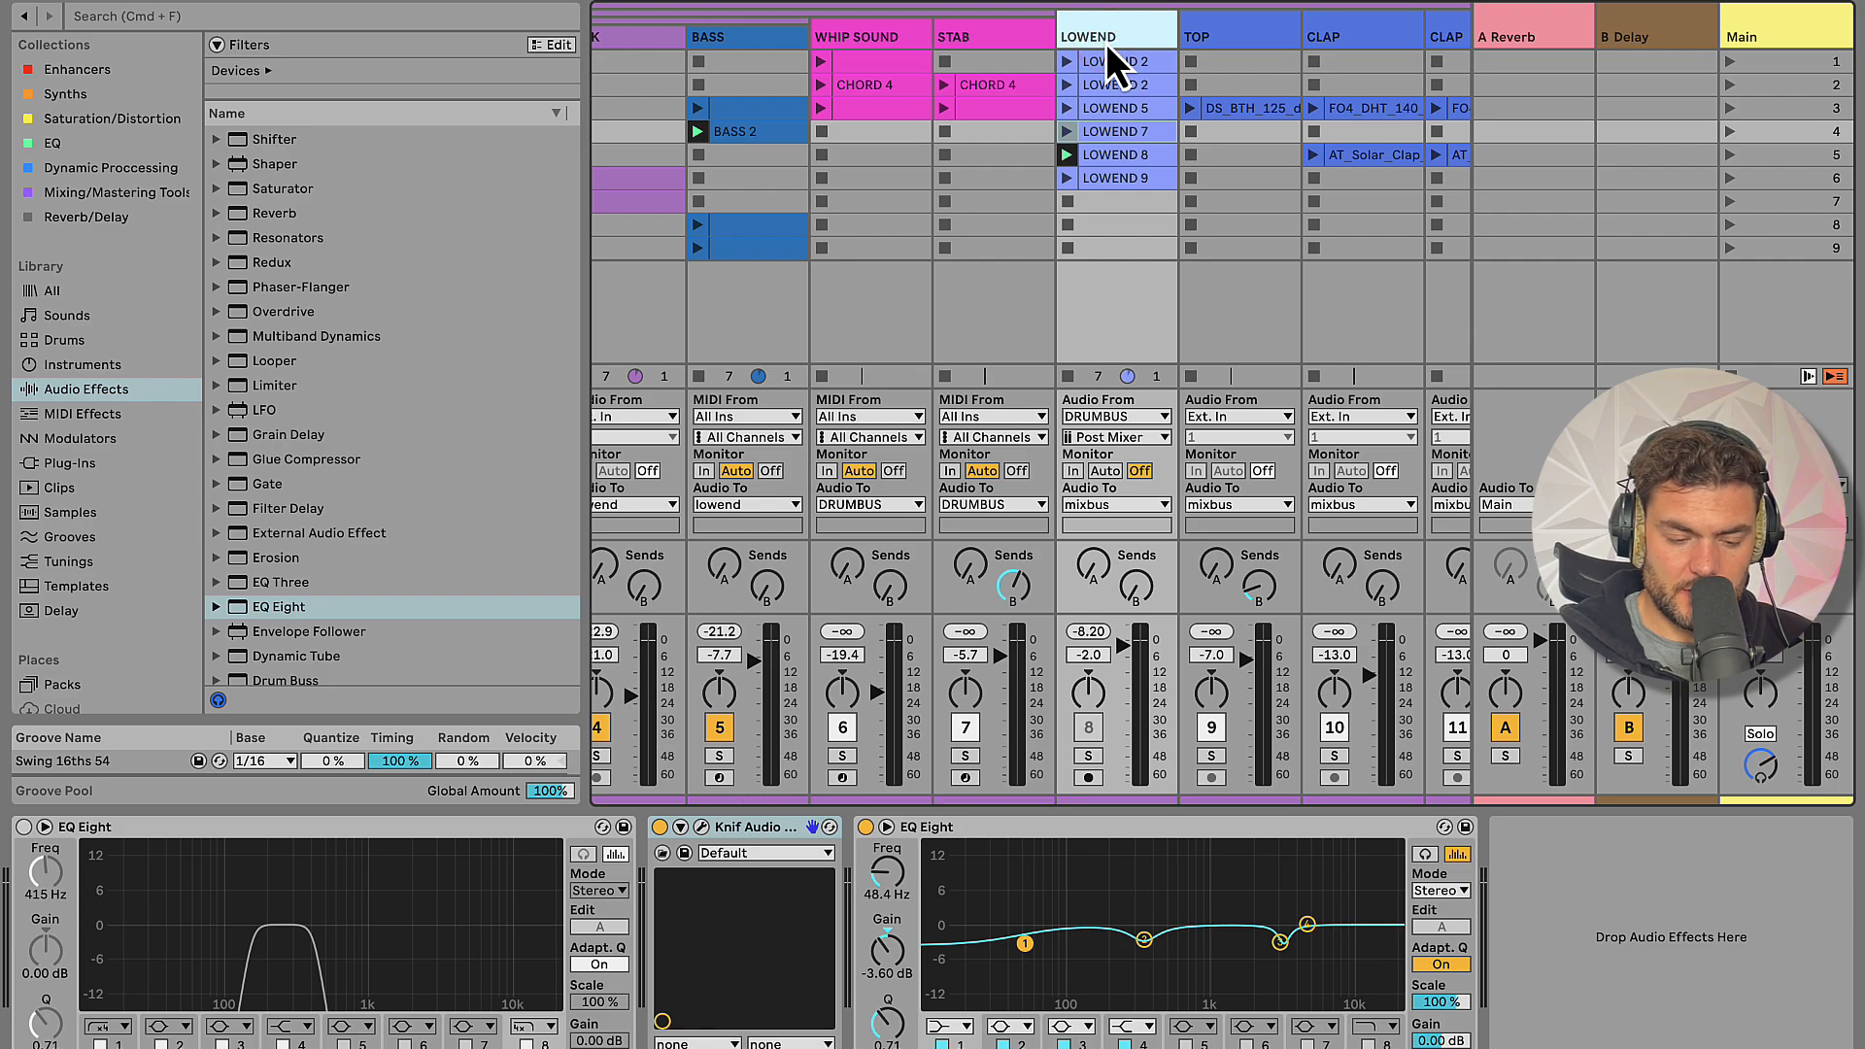
{"action": "left_click", "coordinate": [1115, 156]}
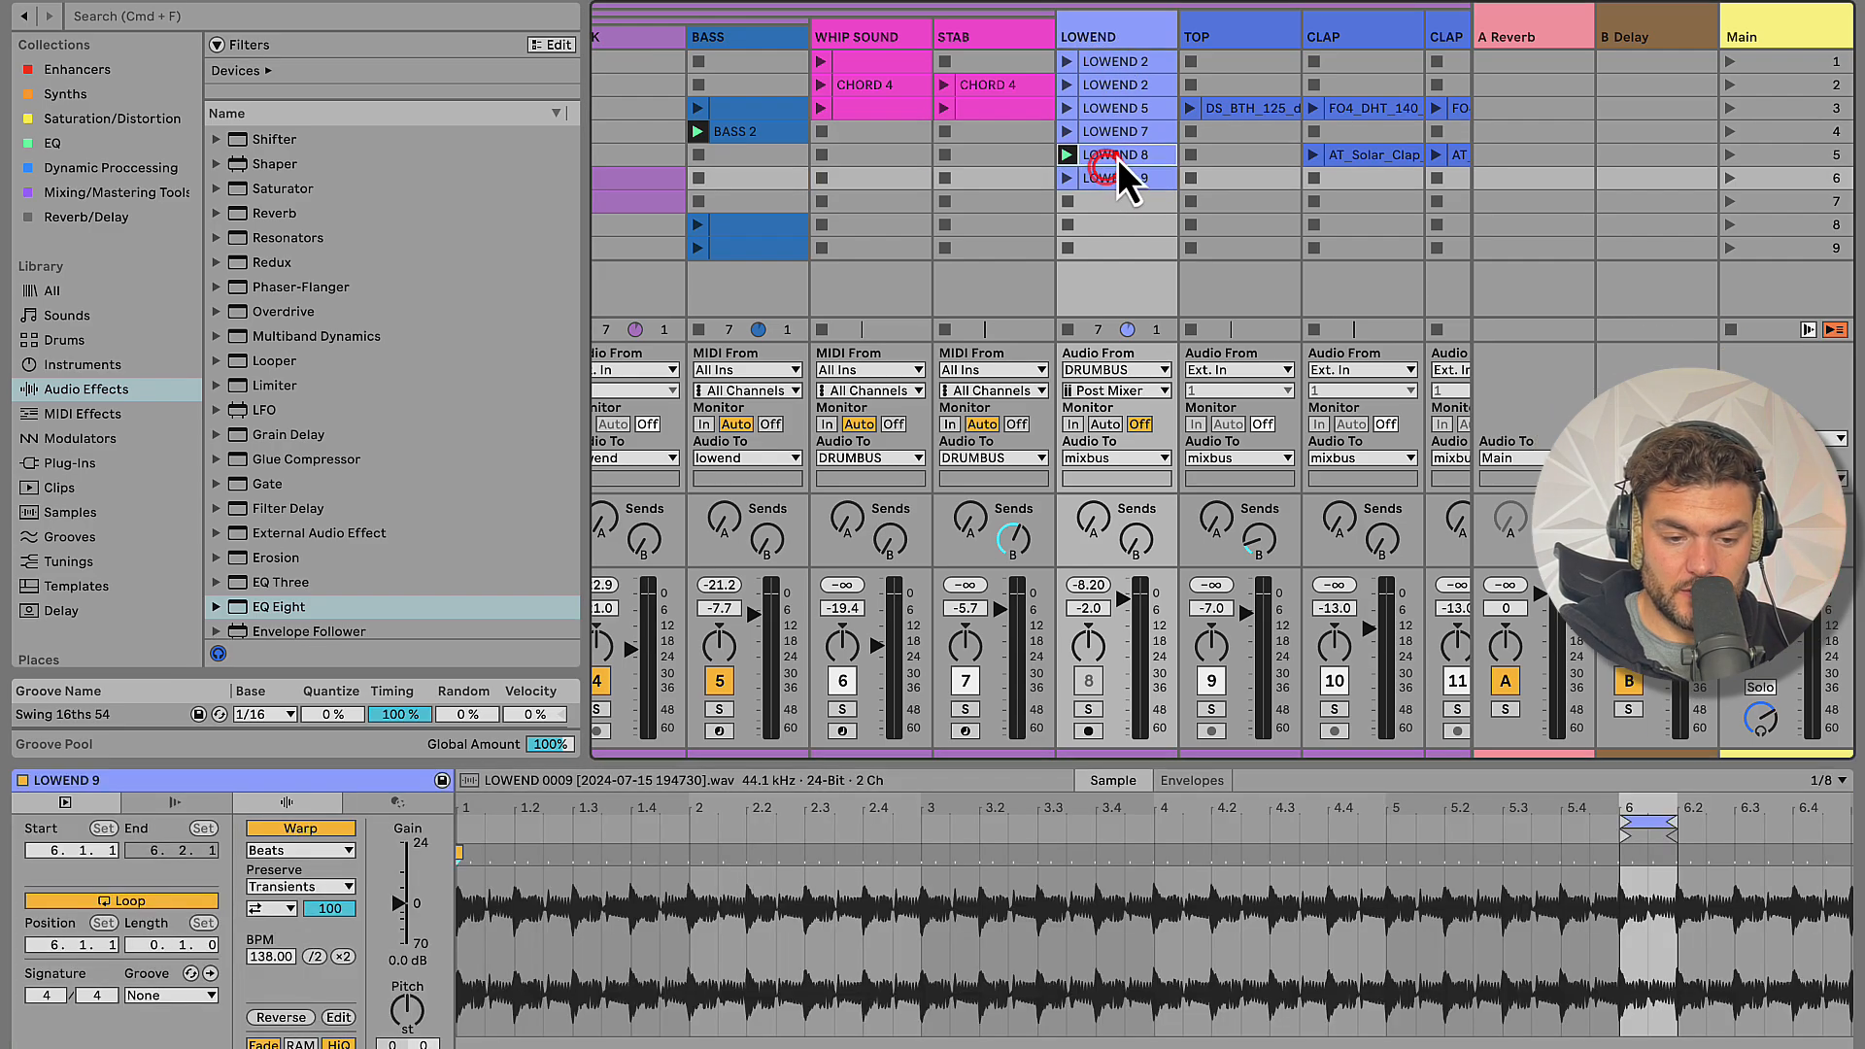
{"action": "left_click", "coordinate": [1086, 709]}
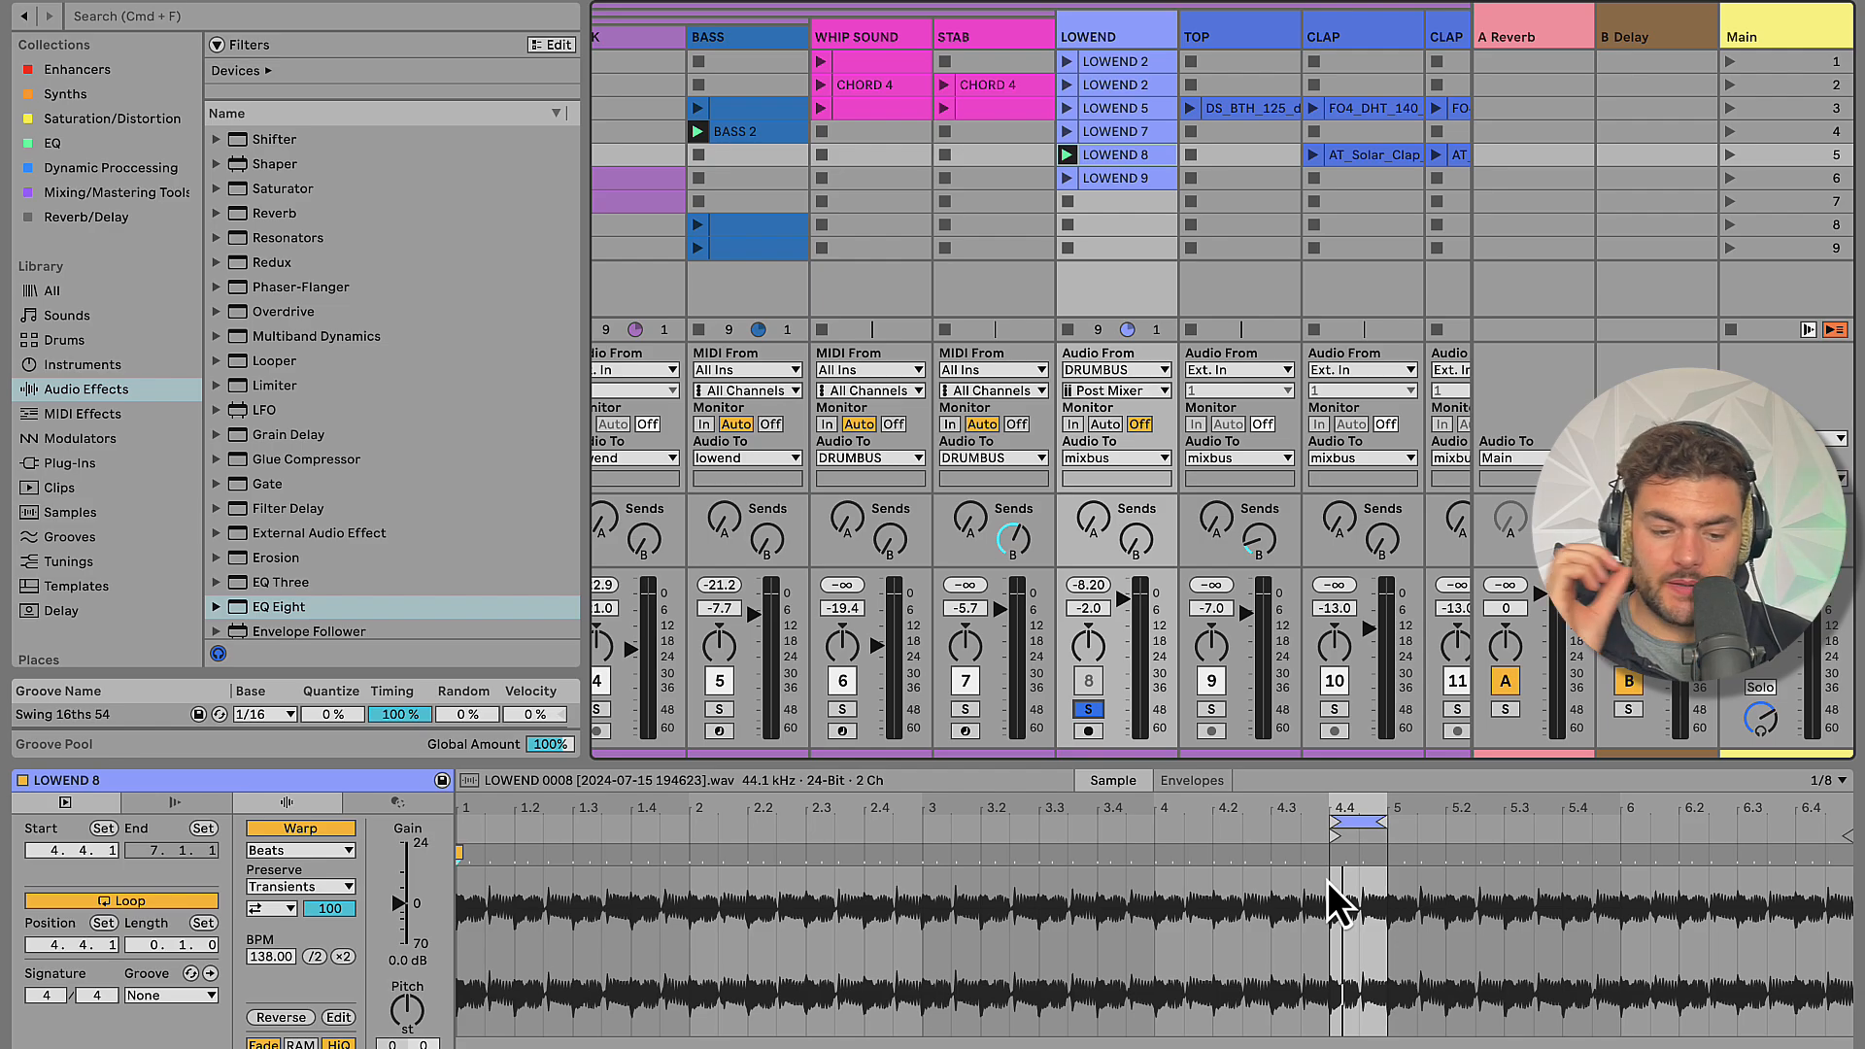
{"action": "left_click", "coordinate": [1100, 161]}
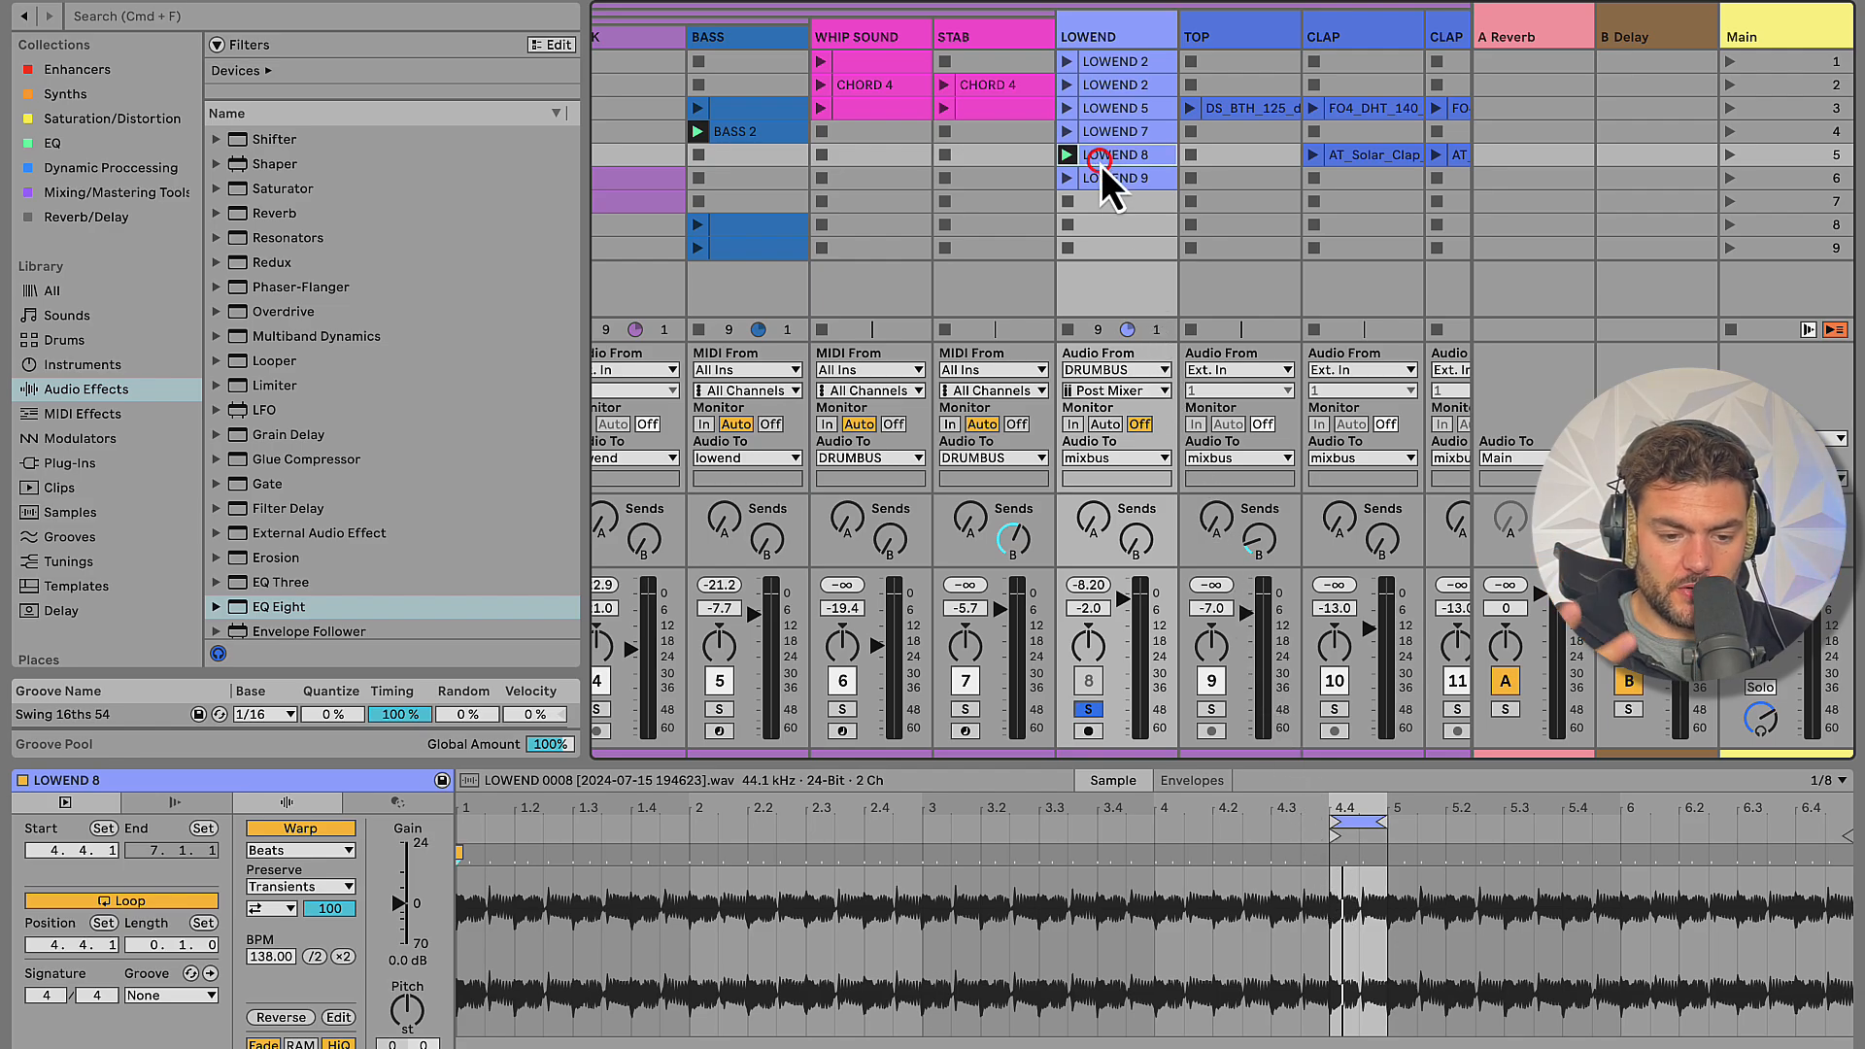
Play the LOWEND track's recorded clips in turn: LOWEND 9, LOWEND 7, LOWEND 5 and the two LOWEND 2 clips
{"action": "left_click", "coordinate": [1100, 178]}
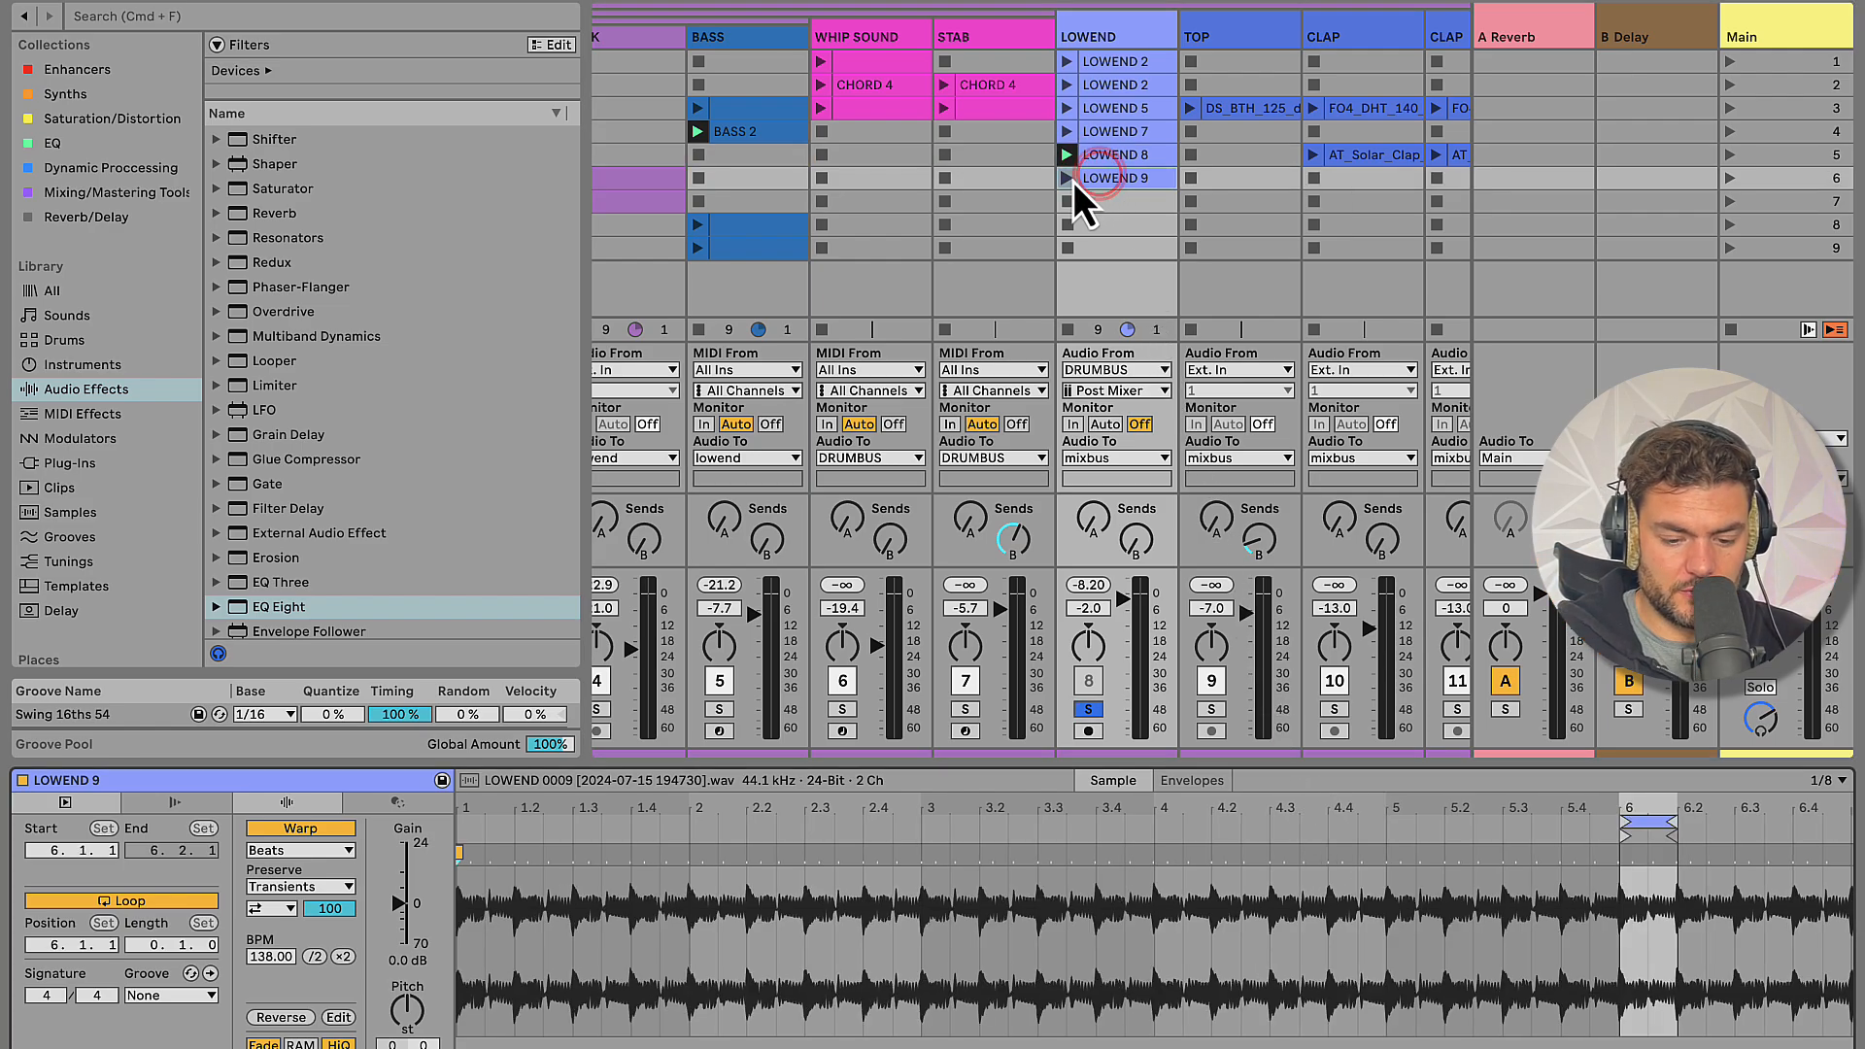
{"action": "left_click", "coordinate": [1068, 179]}
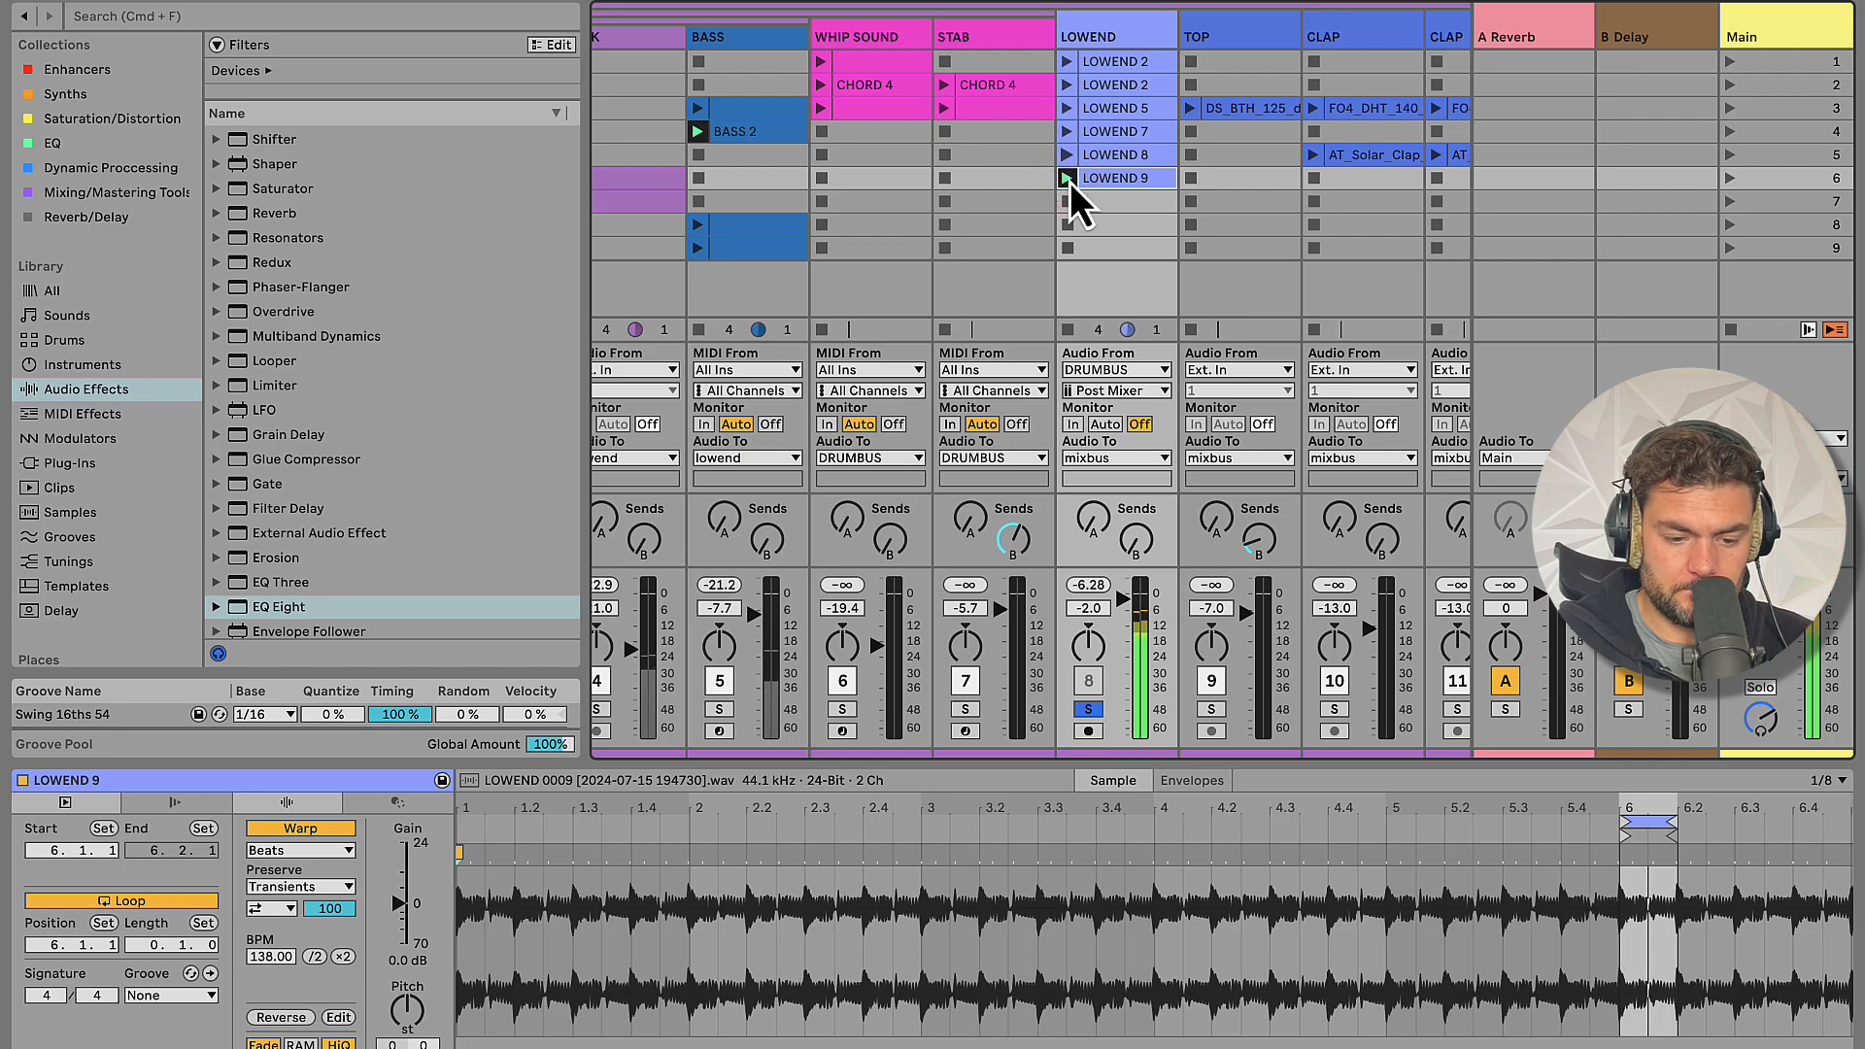
{"action": "left_click", "coordinate": [1094, 132]}
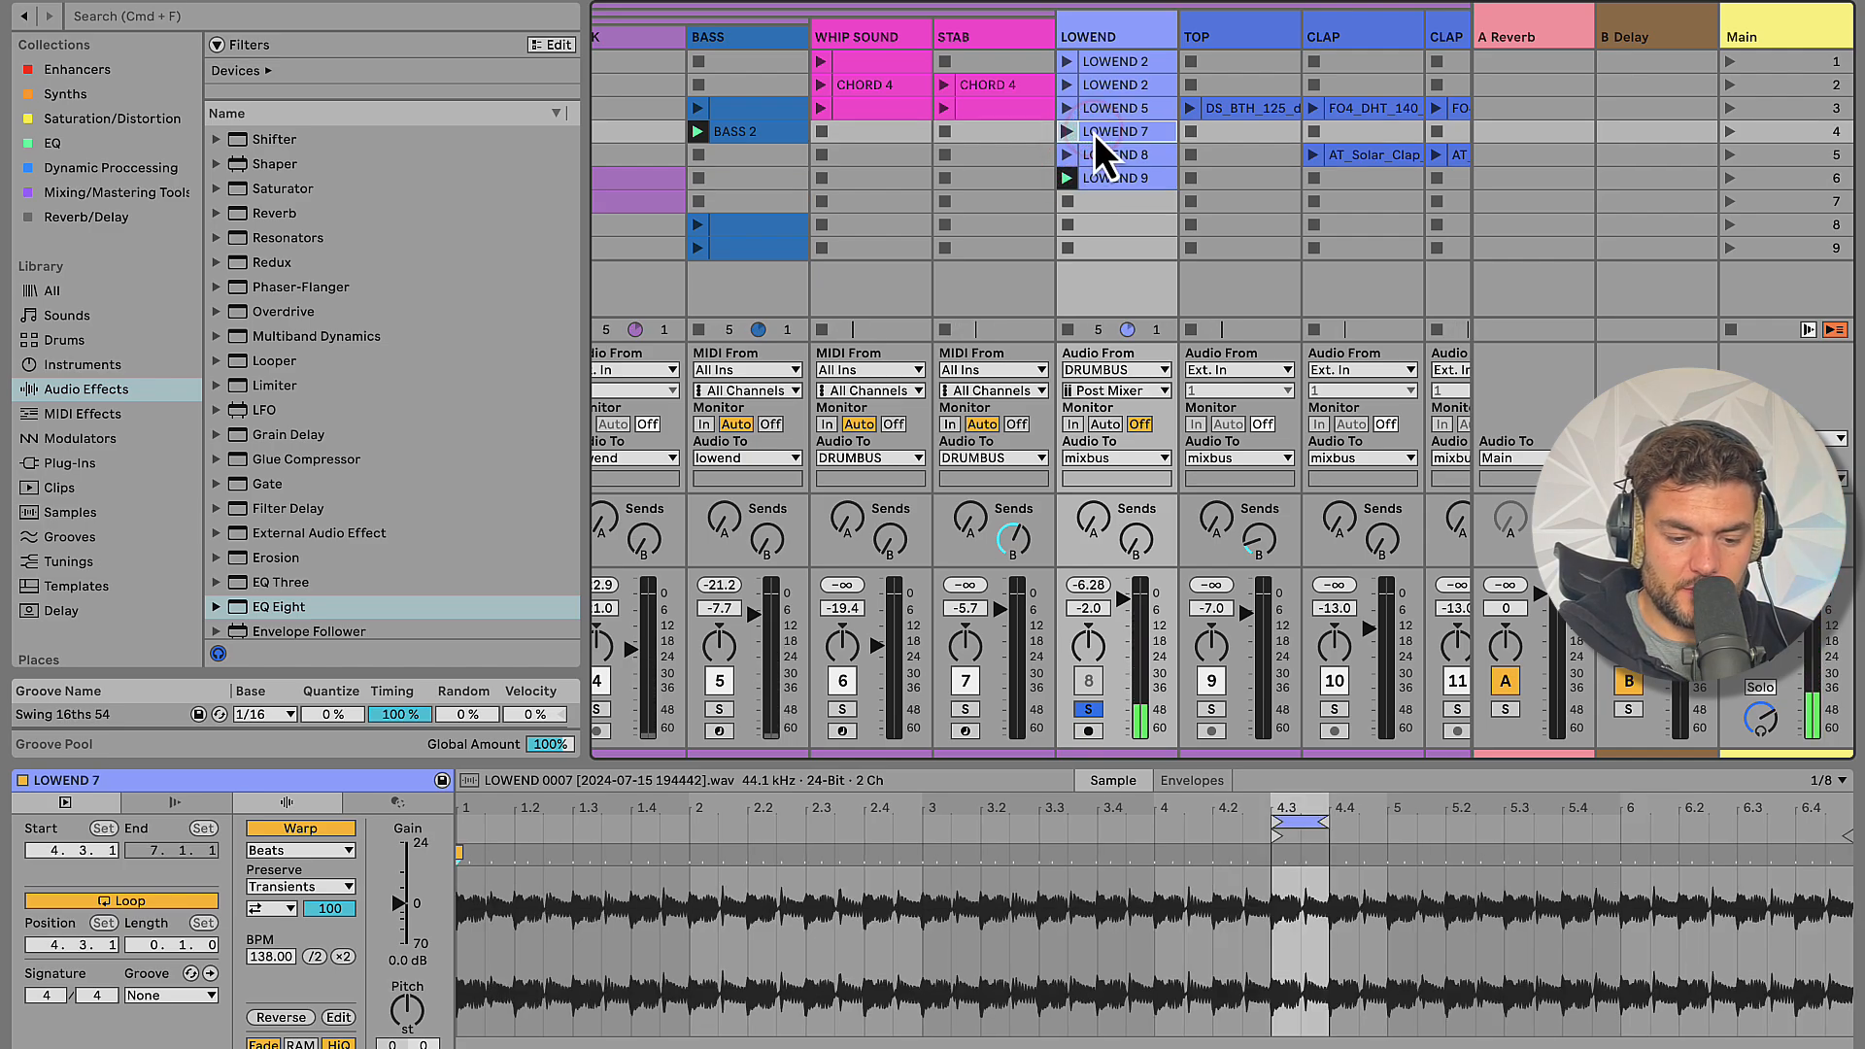
{"action": "left_click", "coordinate": [1070, 132]}
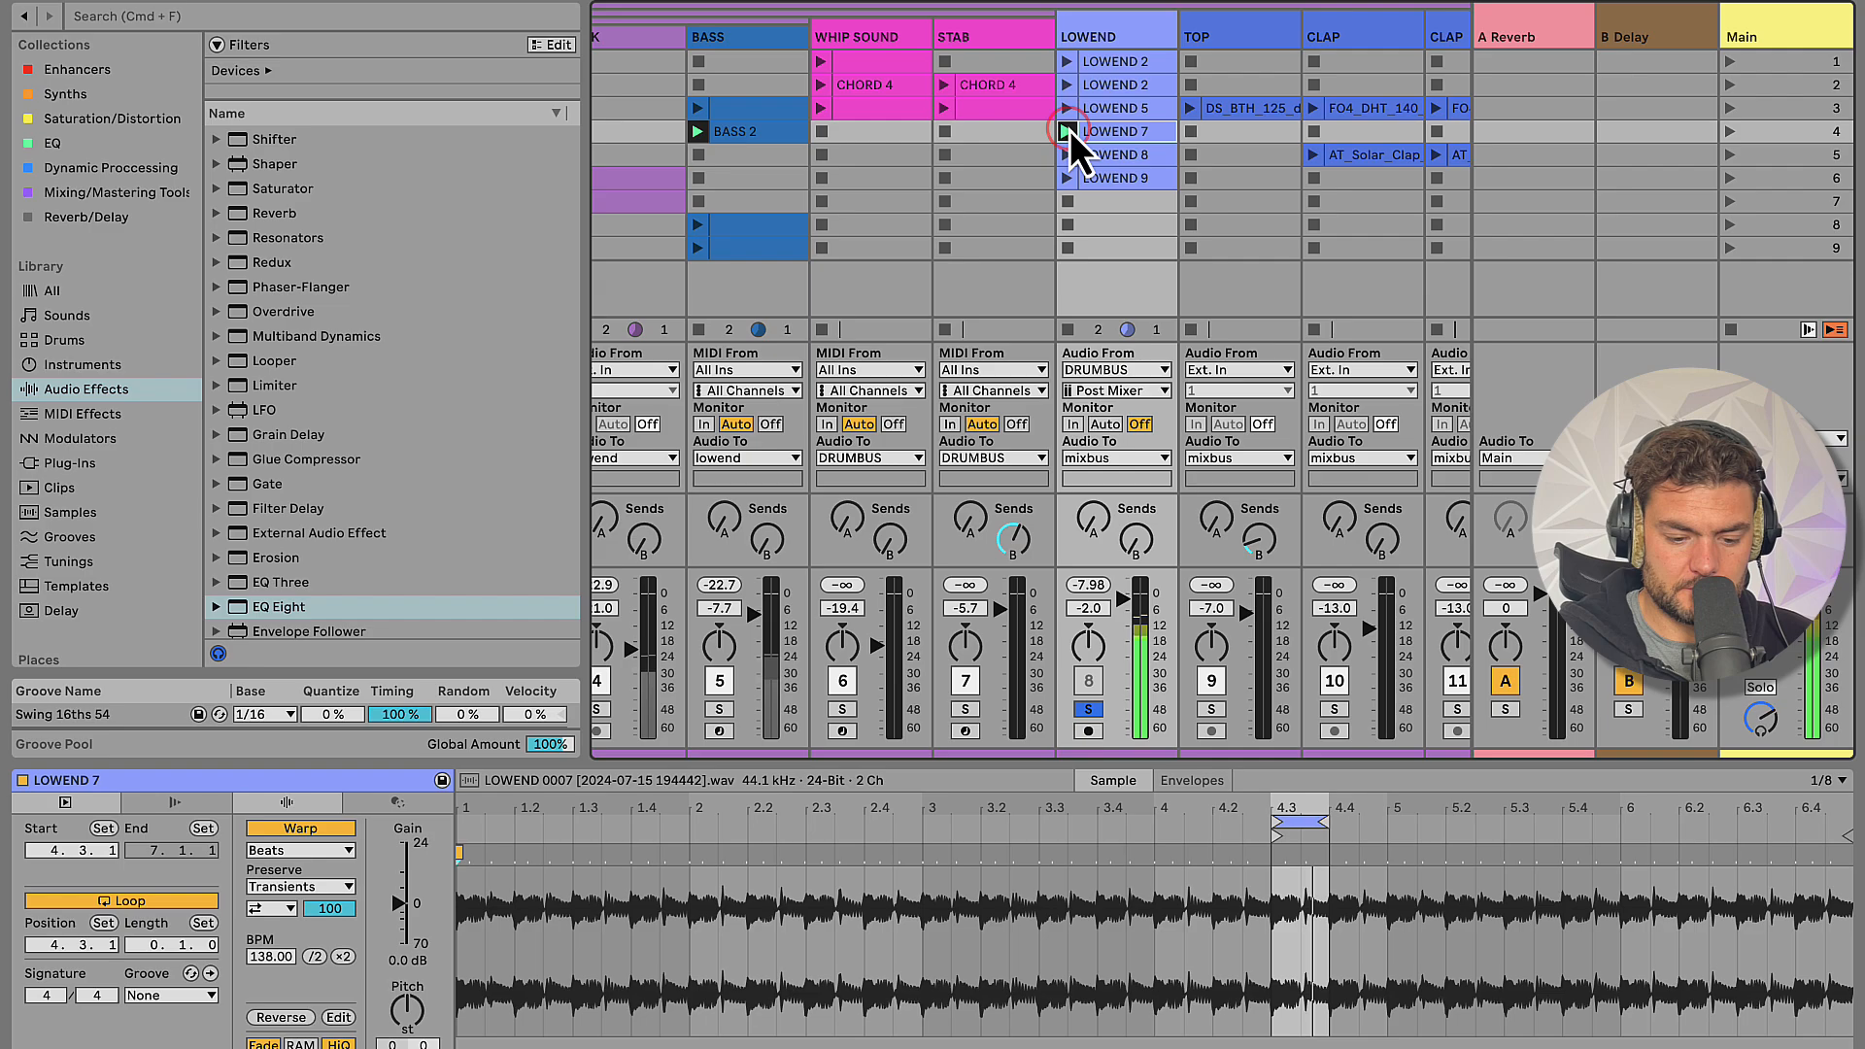
{"action": "left_click", "coordinate": [1069, 109]}
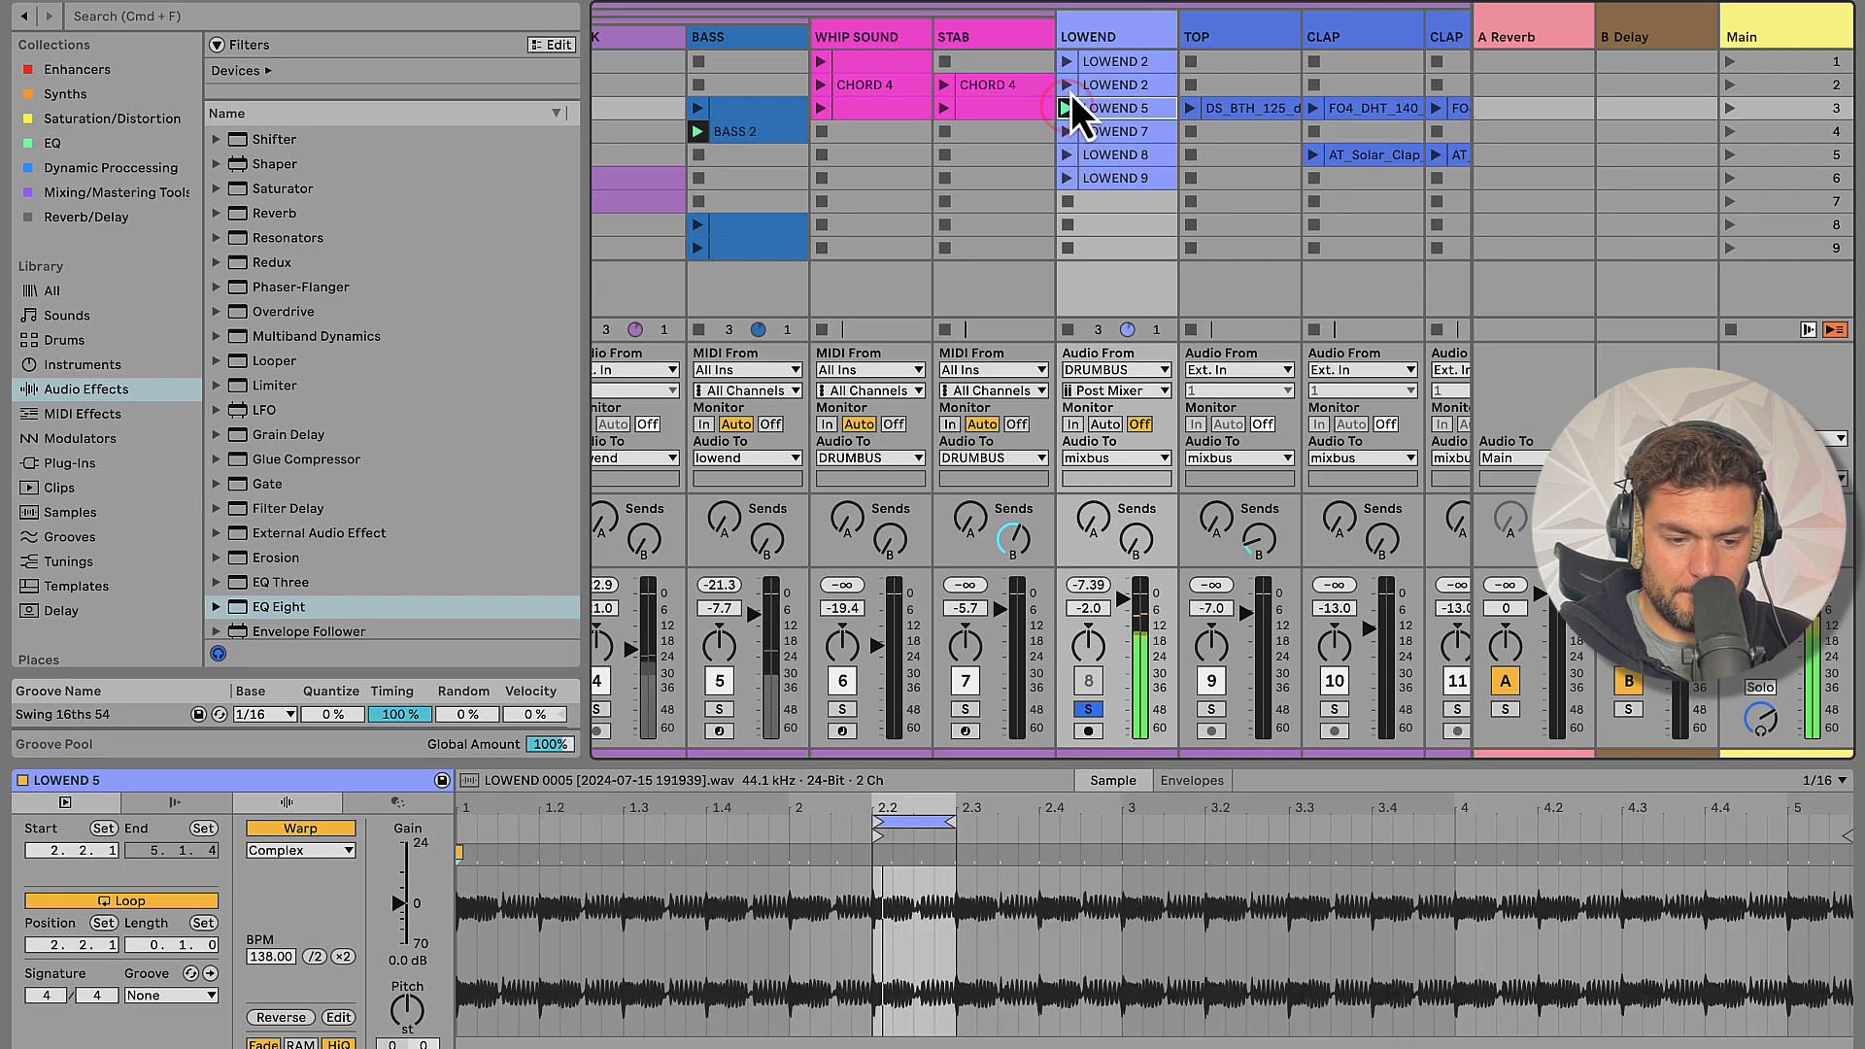
{"action": "left_click", "coordinate": [1070, 92]}
{"action": "left_click", "coordinate": [1068, 62]}
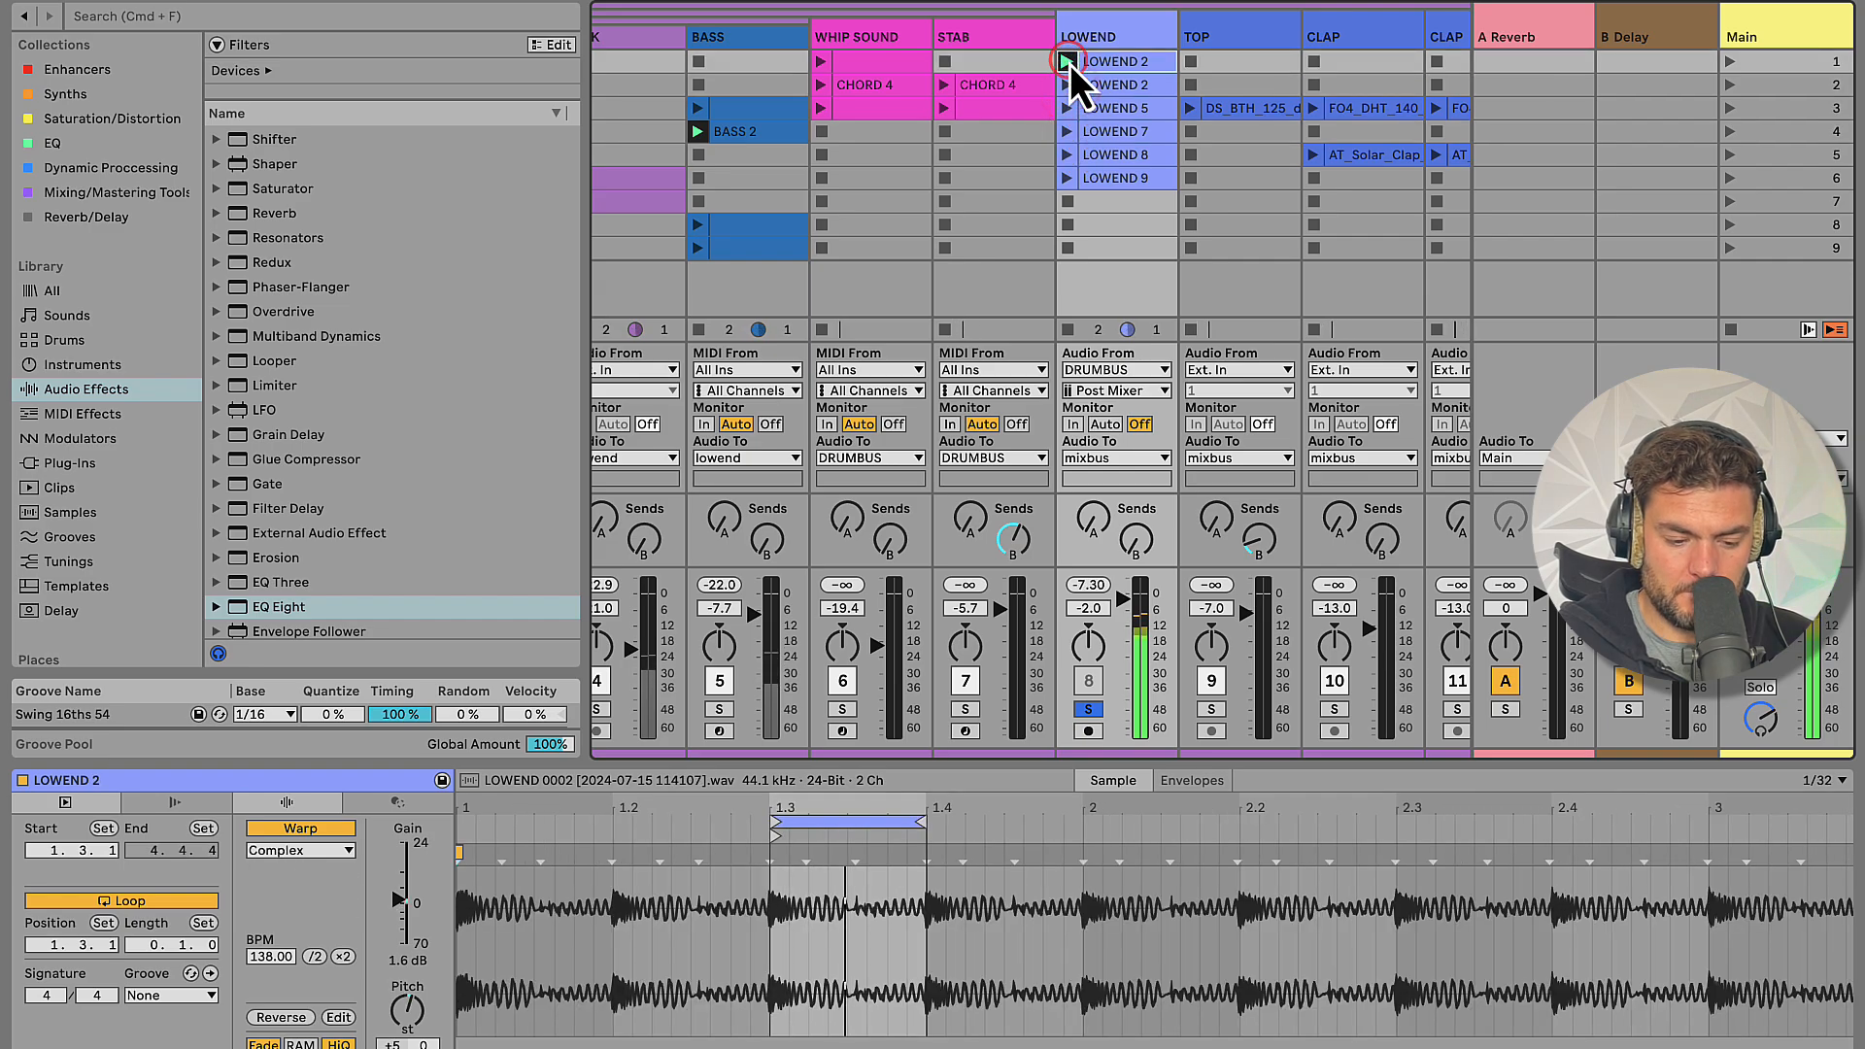
Enlarge the LOWEND track's second EQ Eight, examine its bands 1, 2 and 3, and close the enlarged view
{"action": "left_click", "coordinate": [1107, 156]}
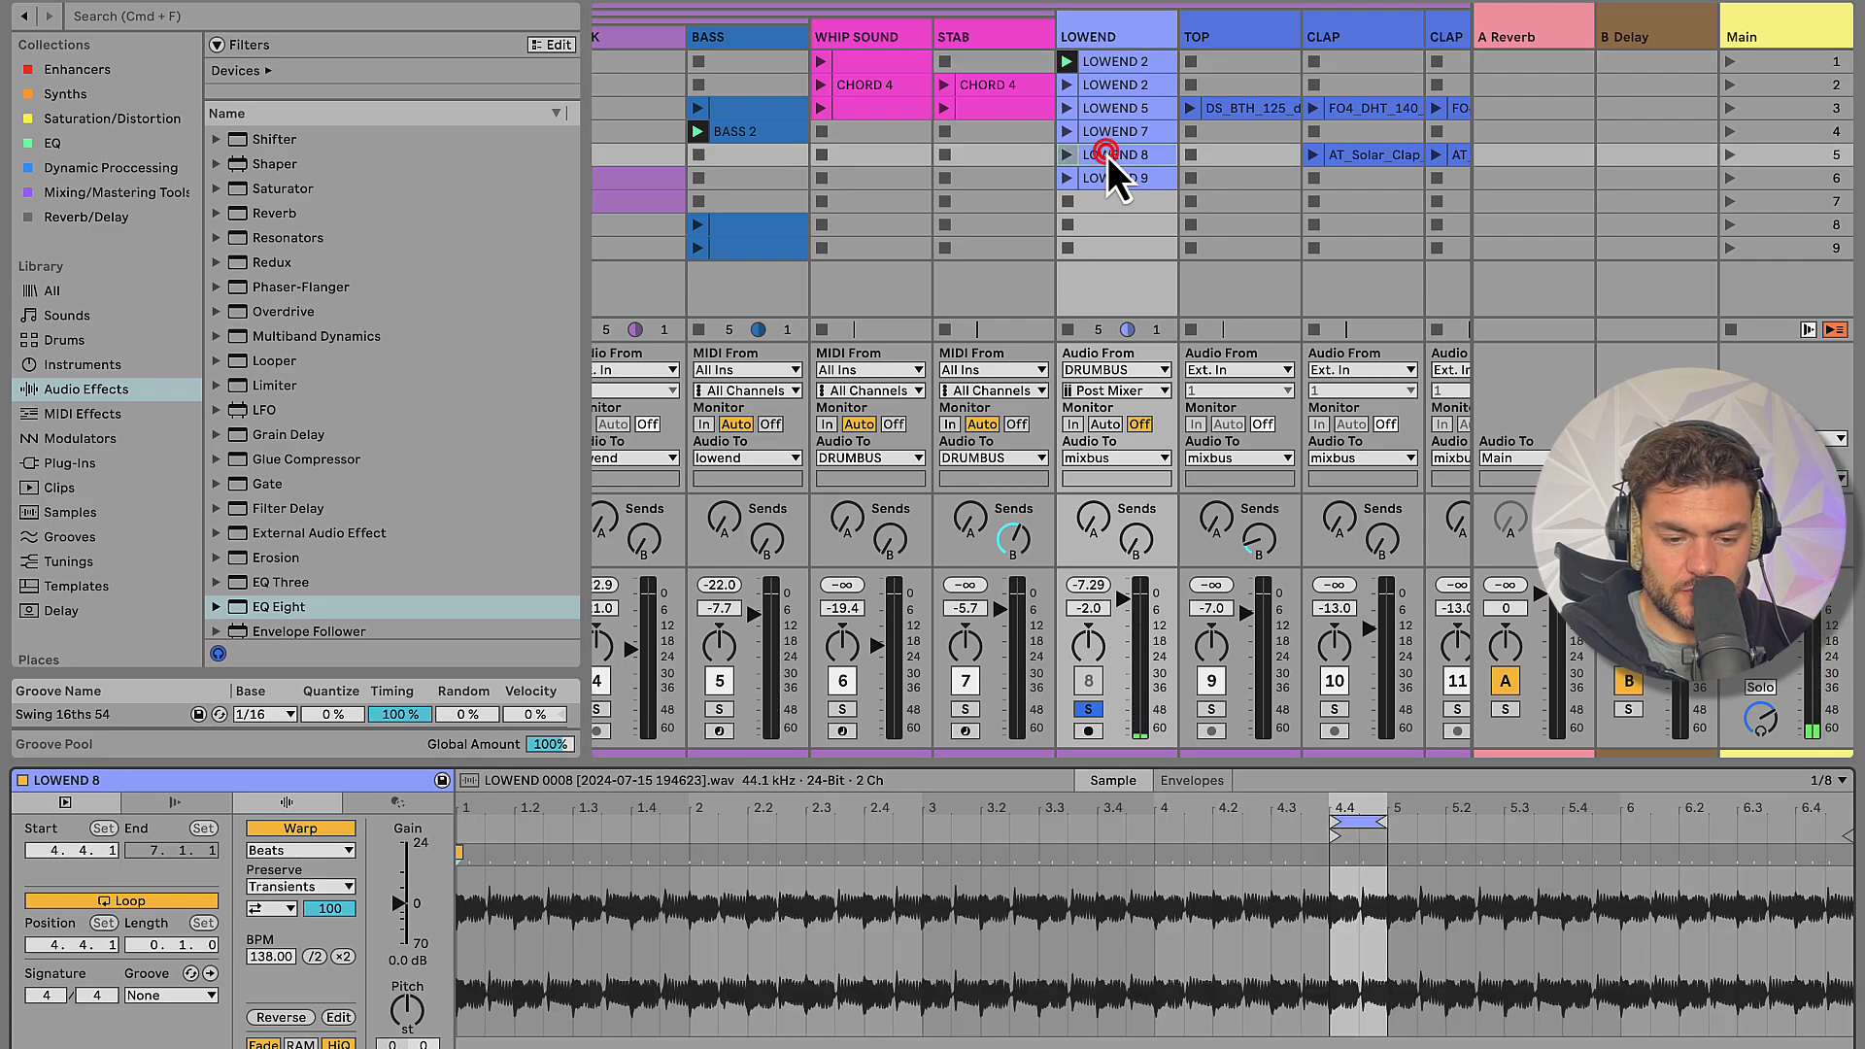
{"action": "left_click", "coordinate": [1107, 31]}
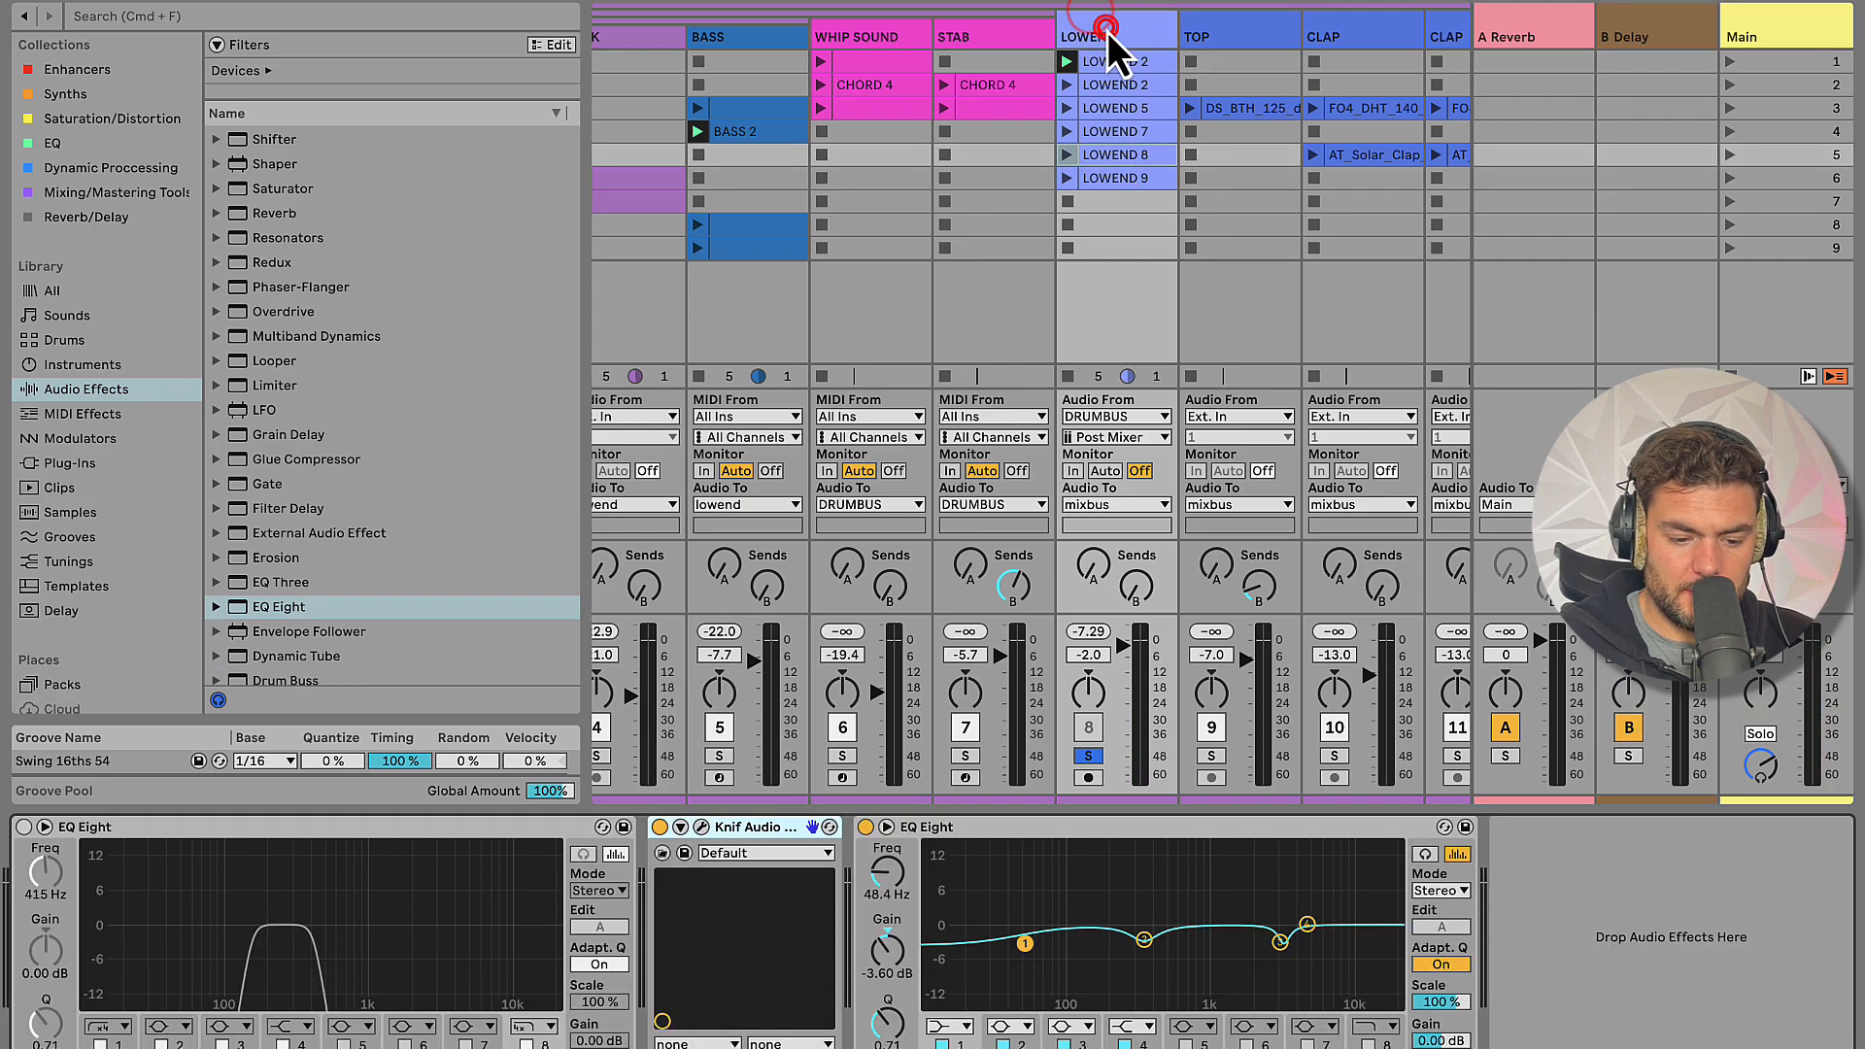
{"action": "left_click", "coordinate": [918, 830]}
{"action": "left_click", "coordinate": [886, 828]}
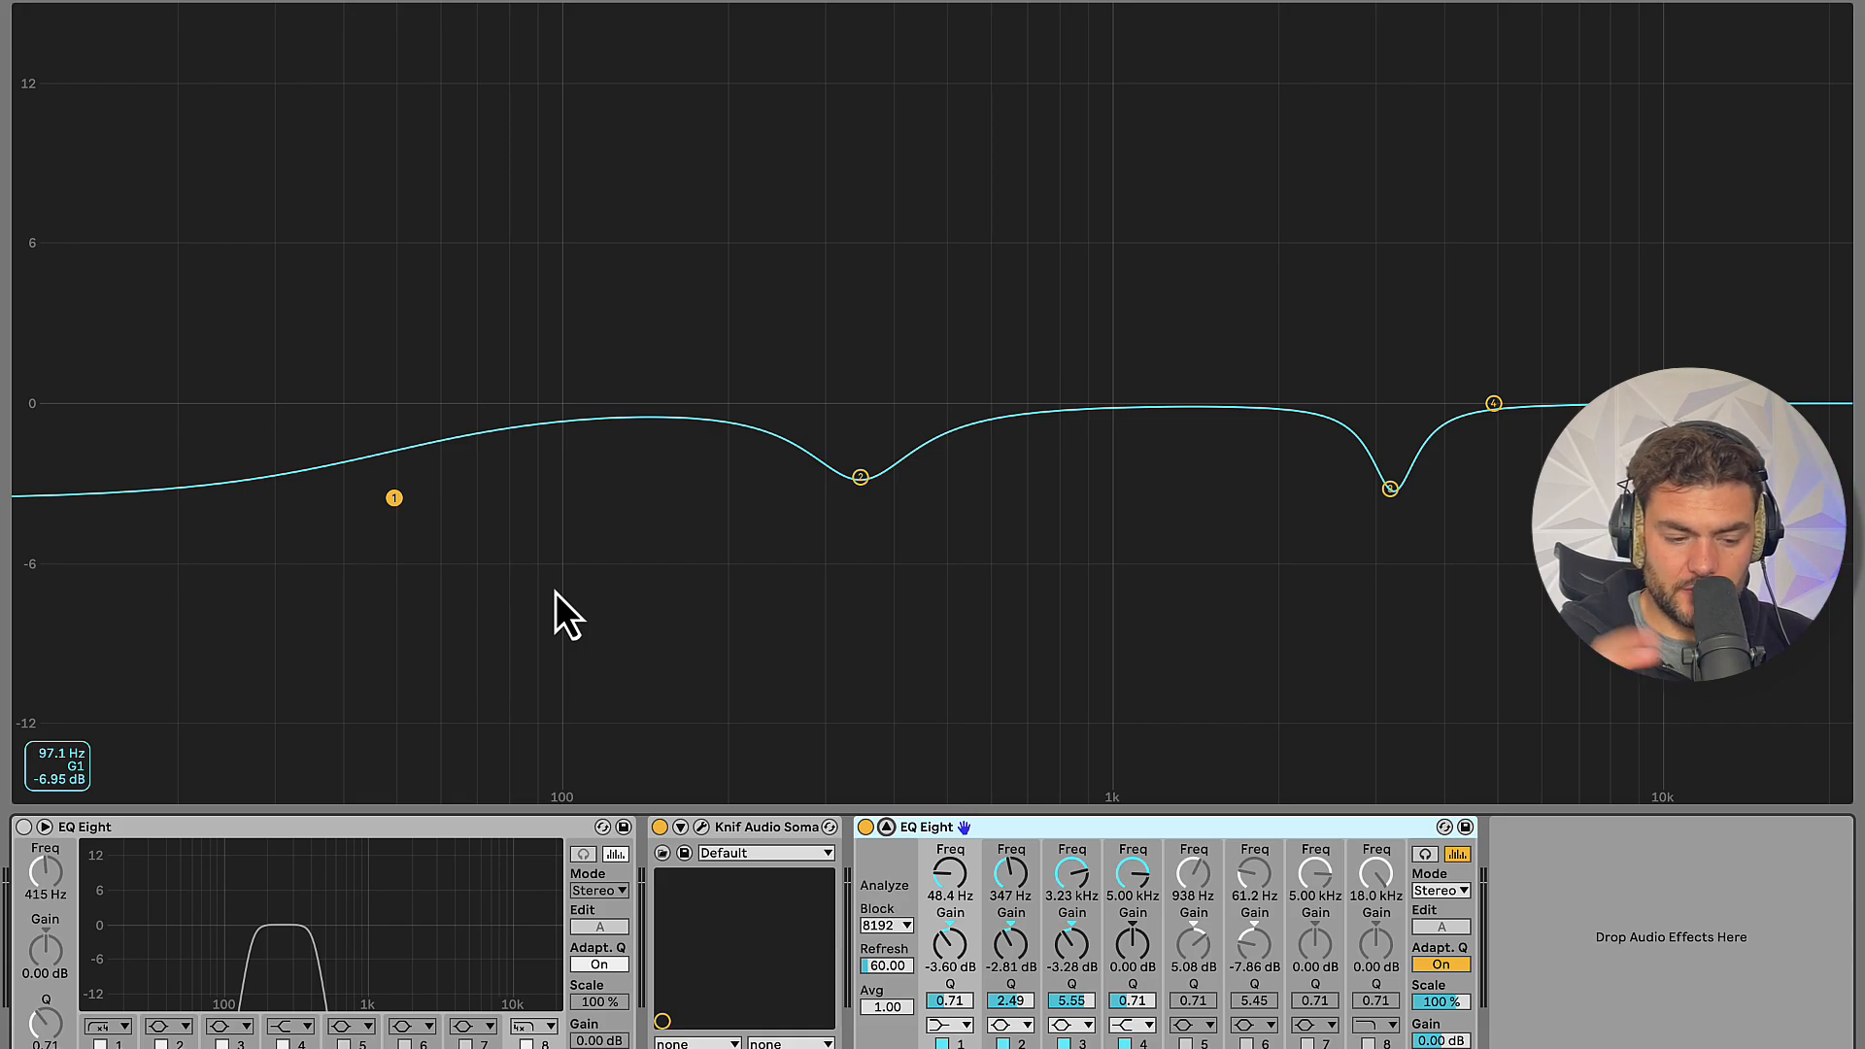
{"action": "left_click", "coordinate": [395, 500]}
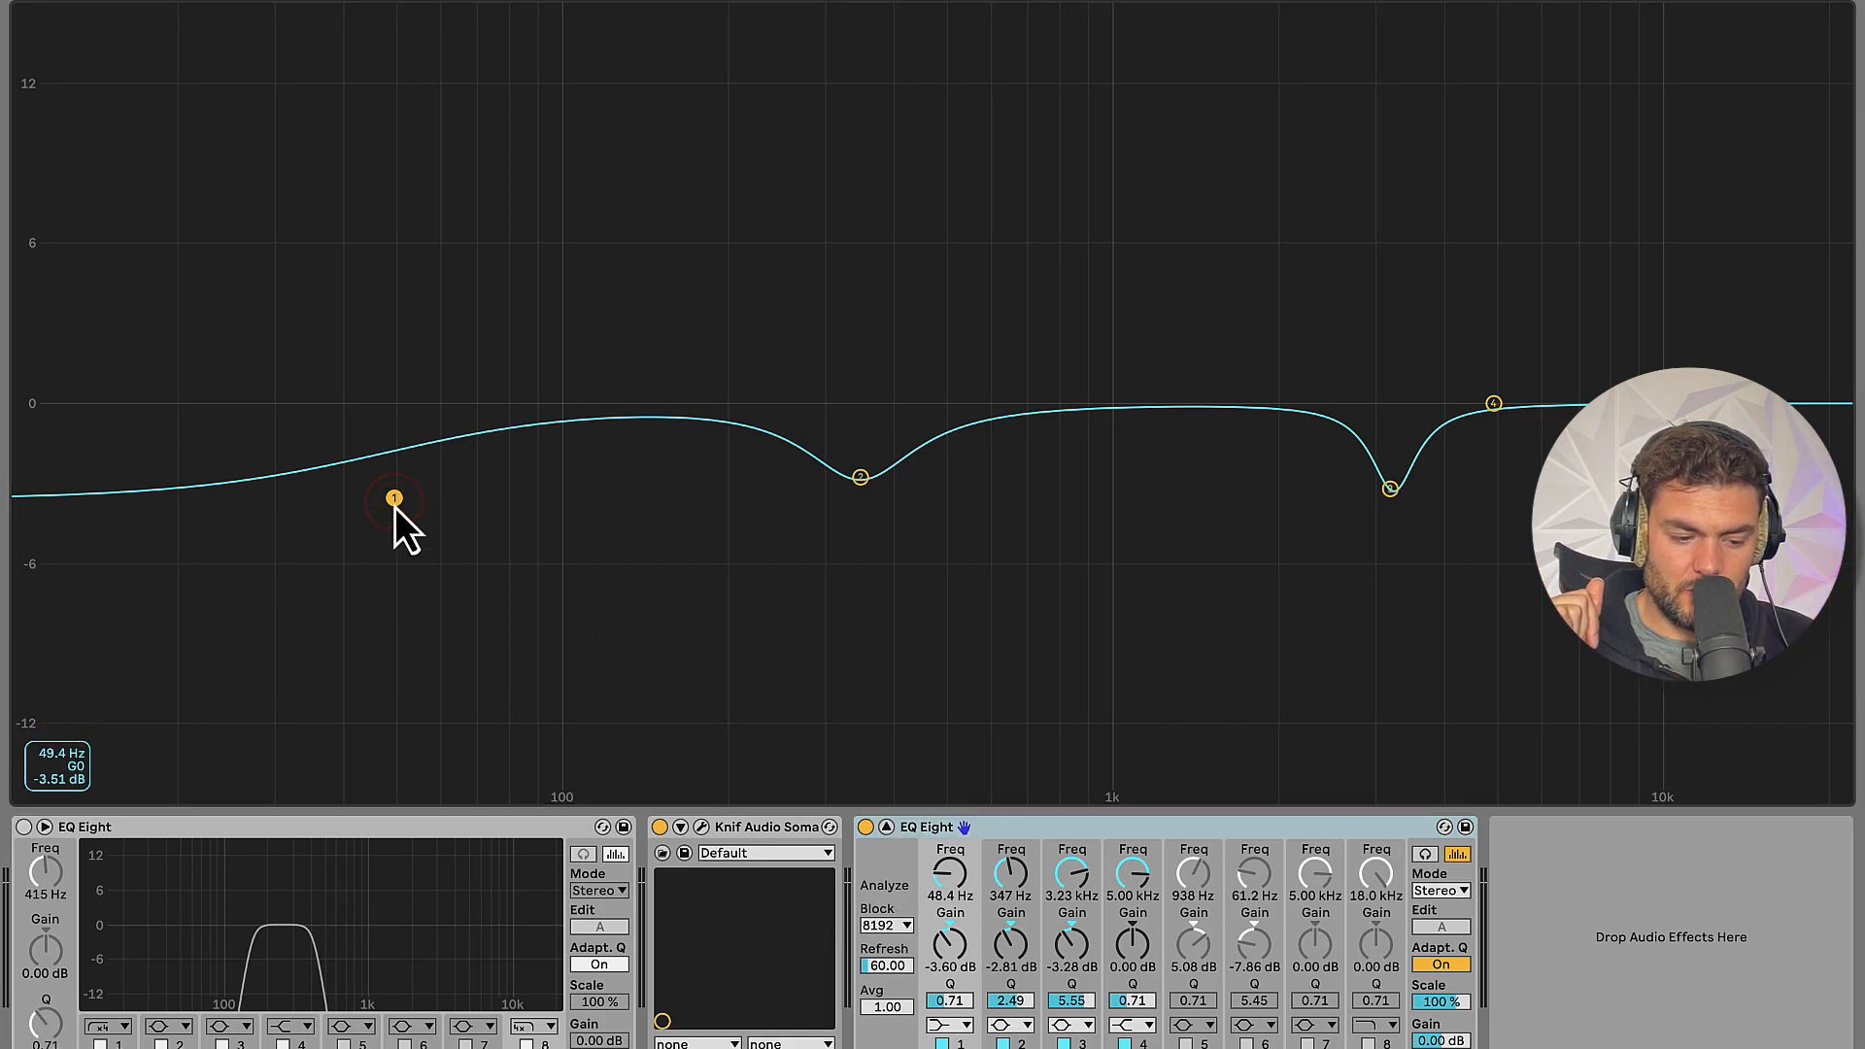
{"action": "left_click", "coordinate": [868, 476]}
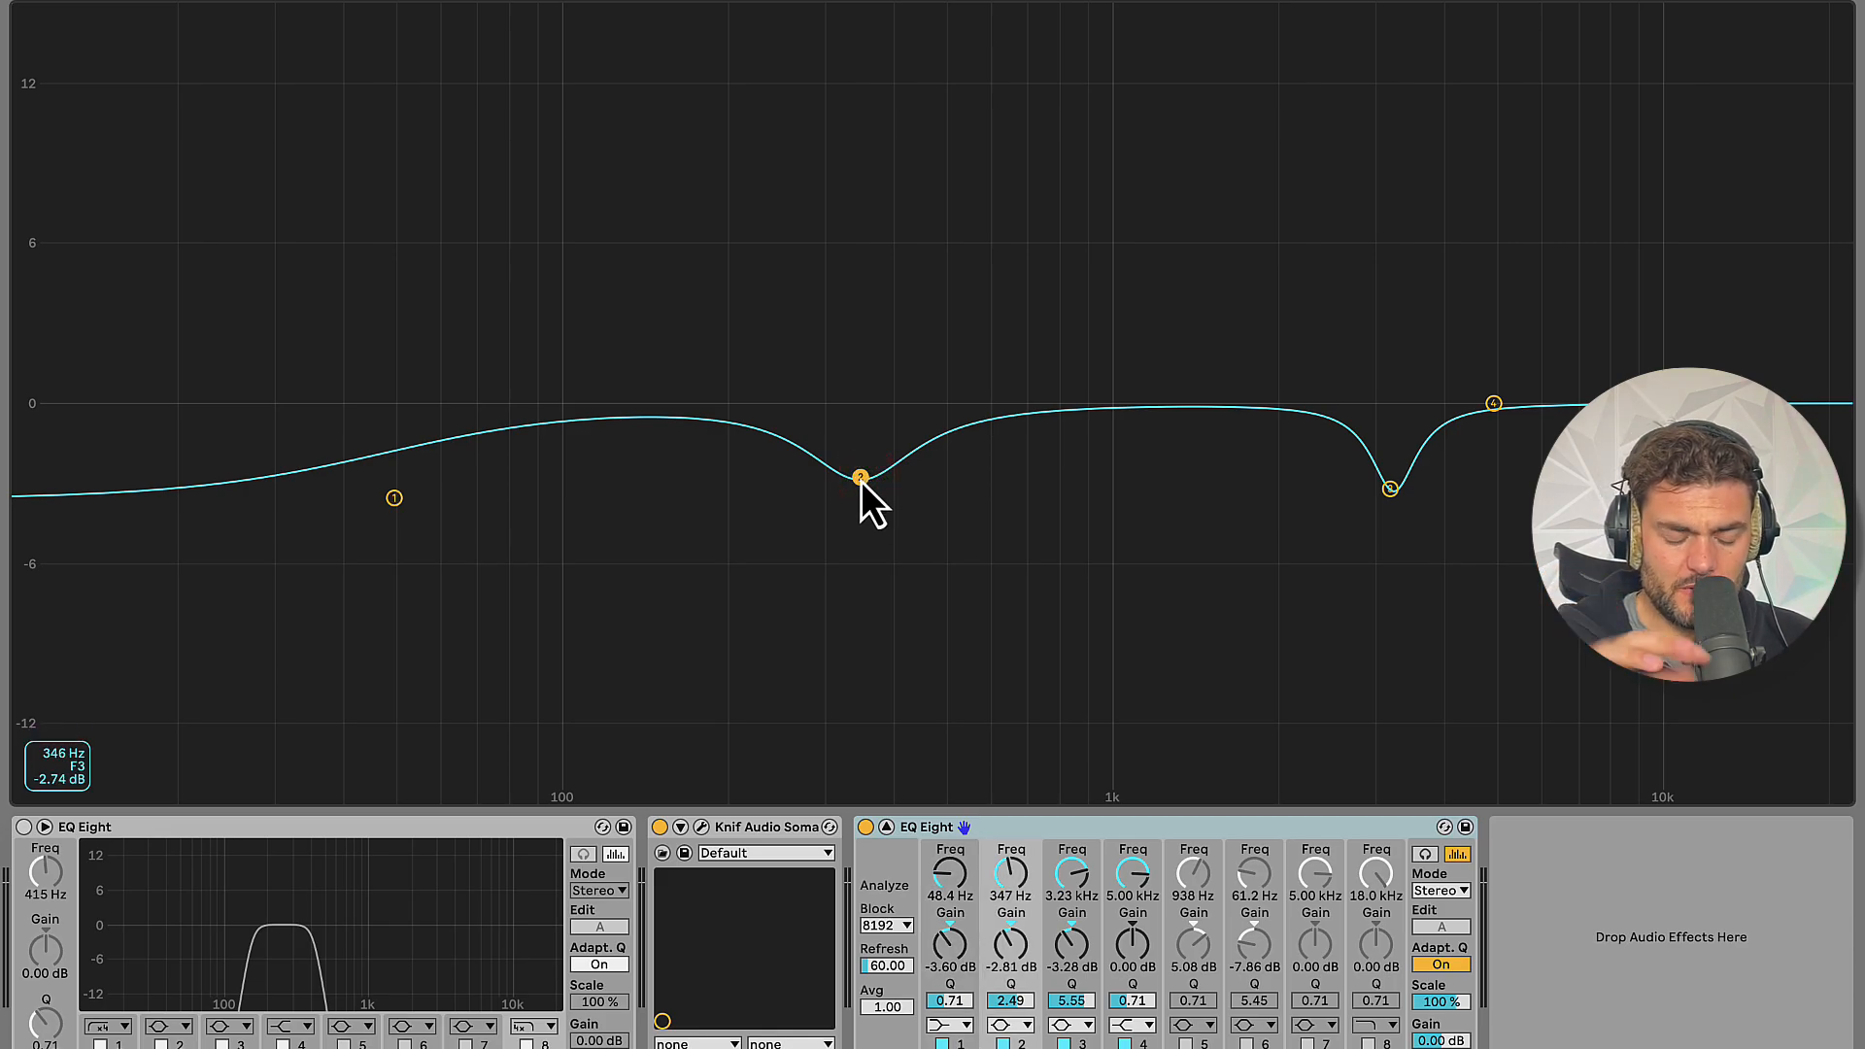
{"action": "left_click", "coordinate": [1389, 489]}
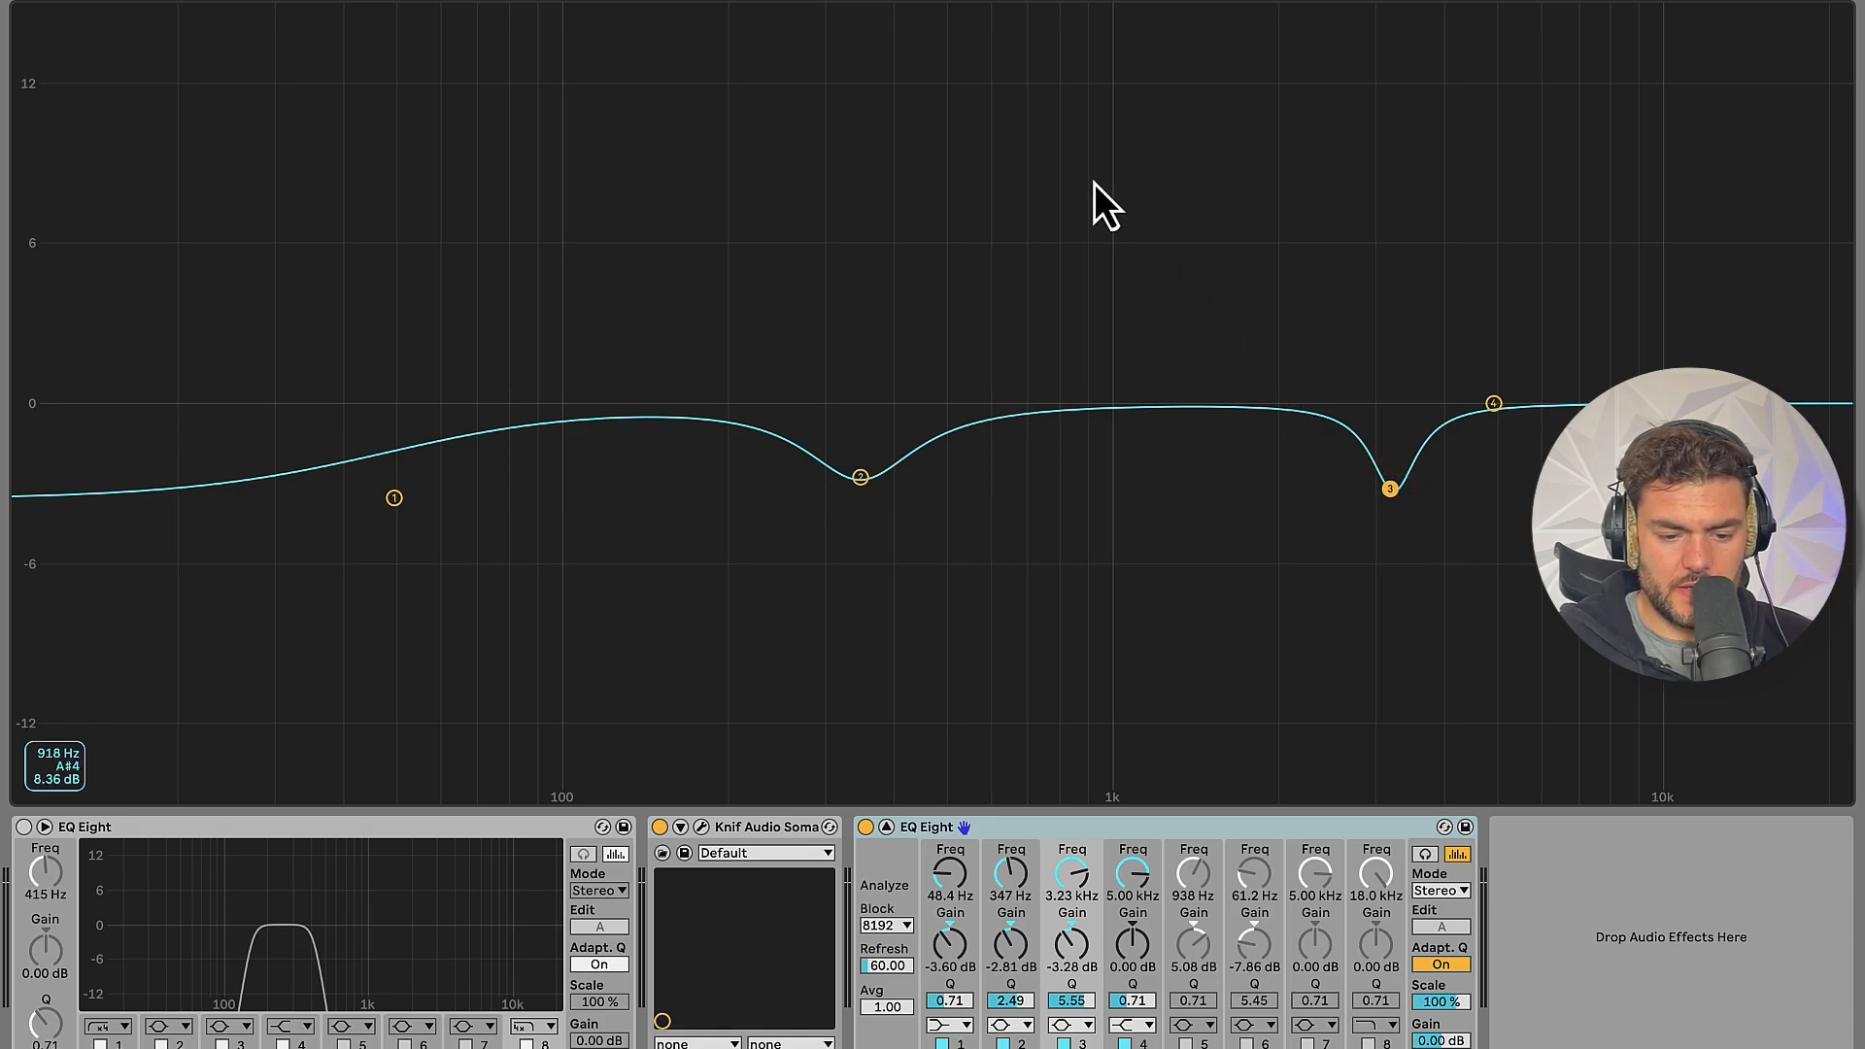
{"action": "left_click", "coordinate": [856, 481]}
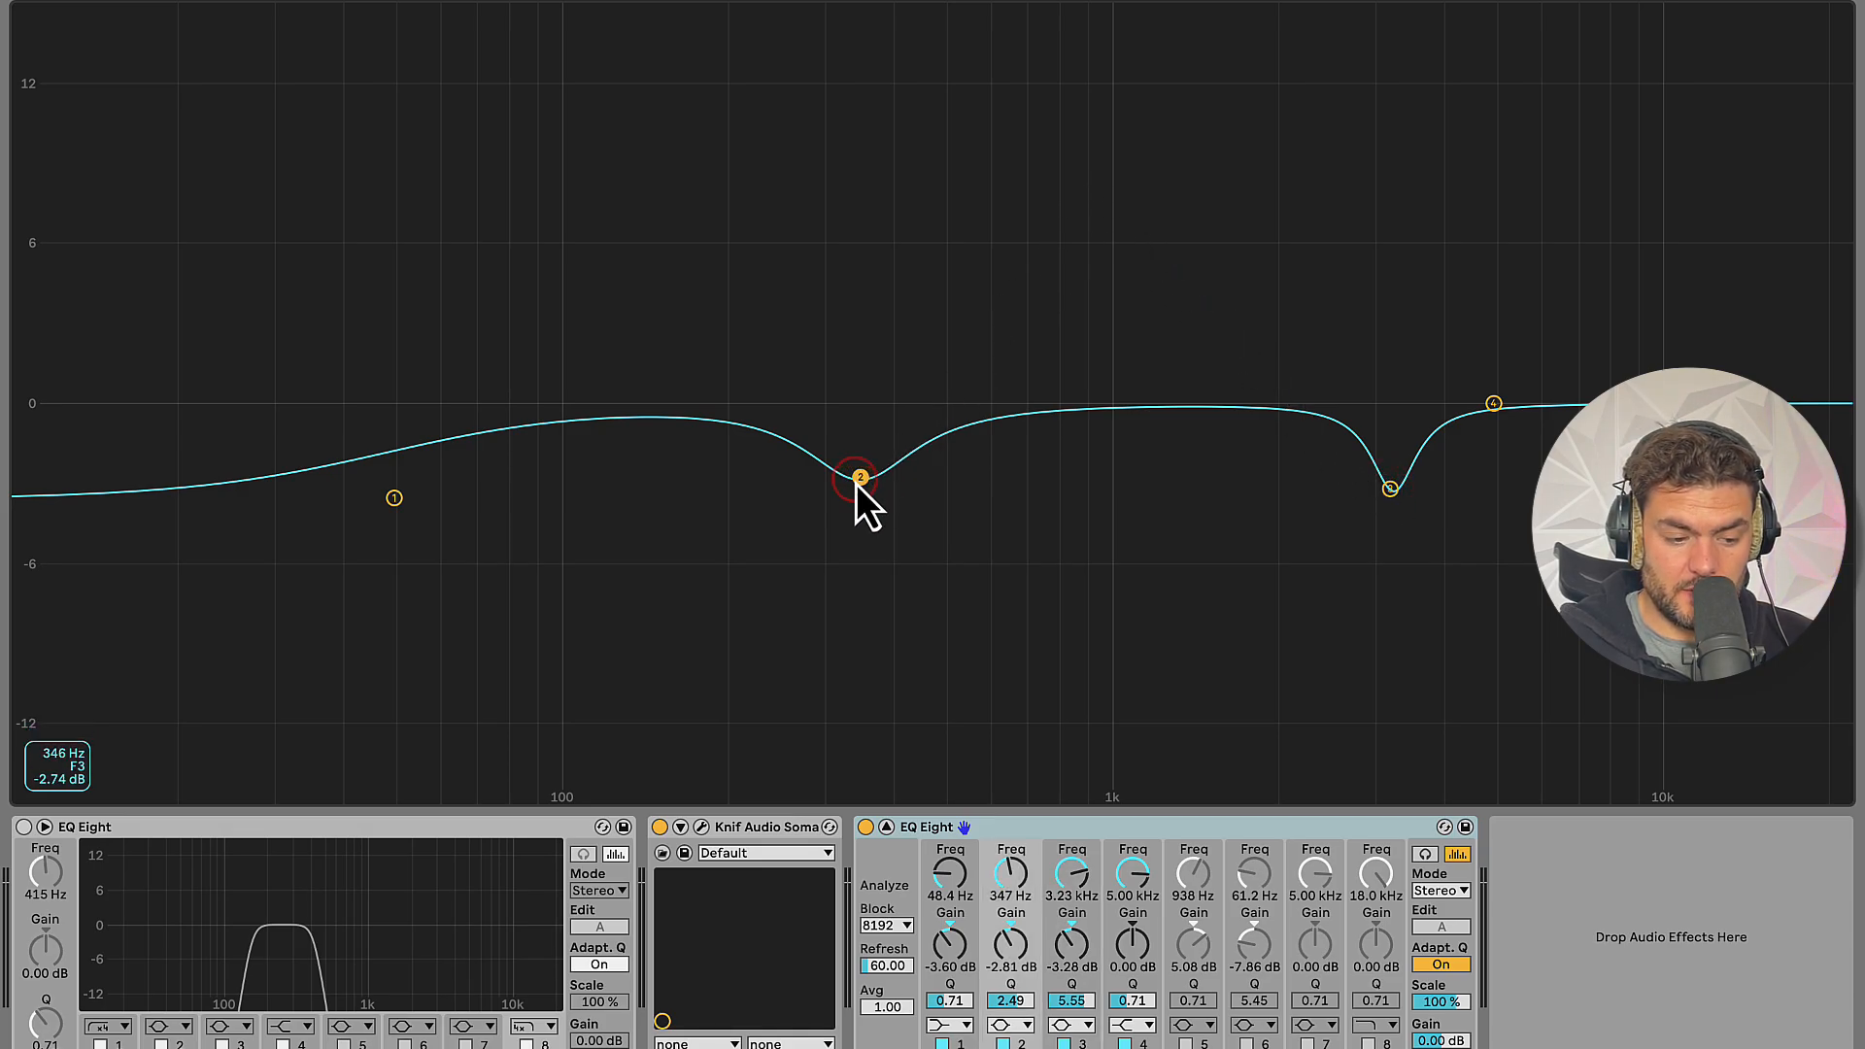
{"action": "left_click", "coordinate": [1391, 492]}
{"action": "double_click", "coordinate": [1040, 167]}
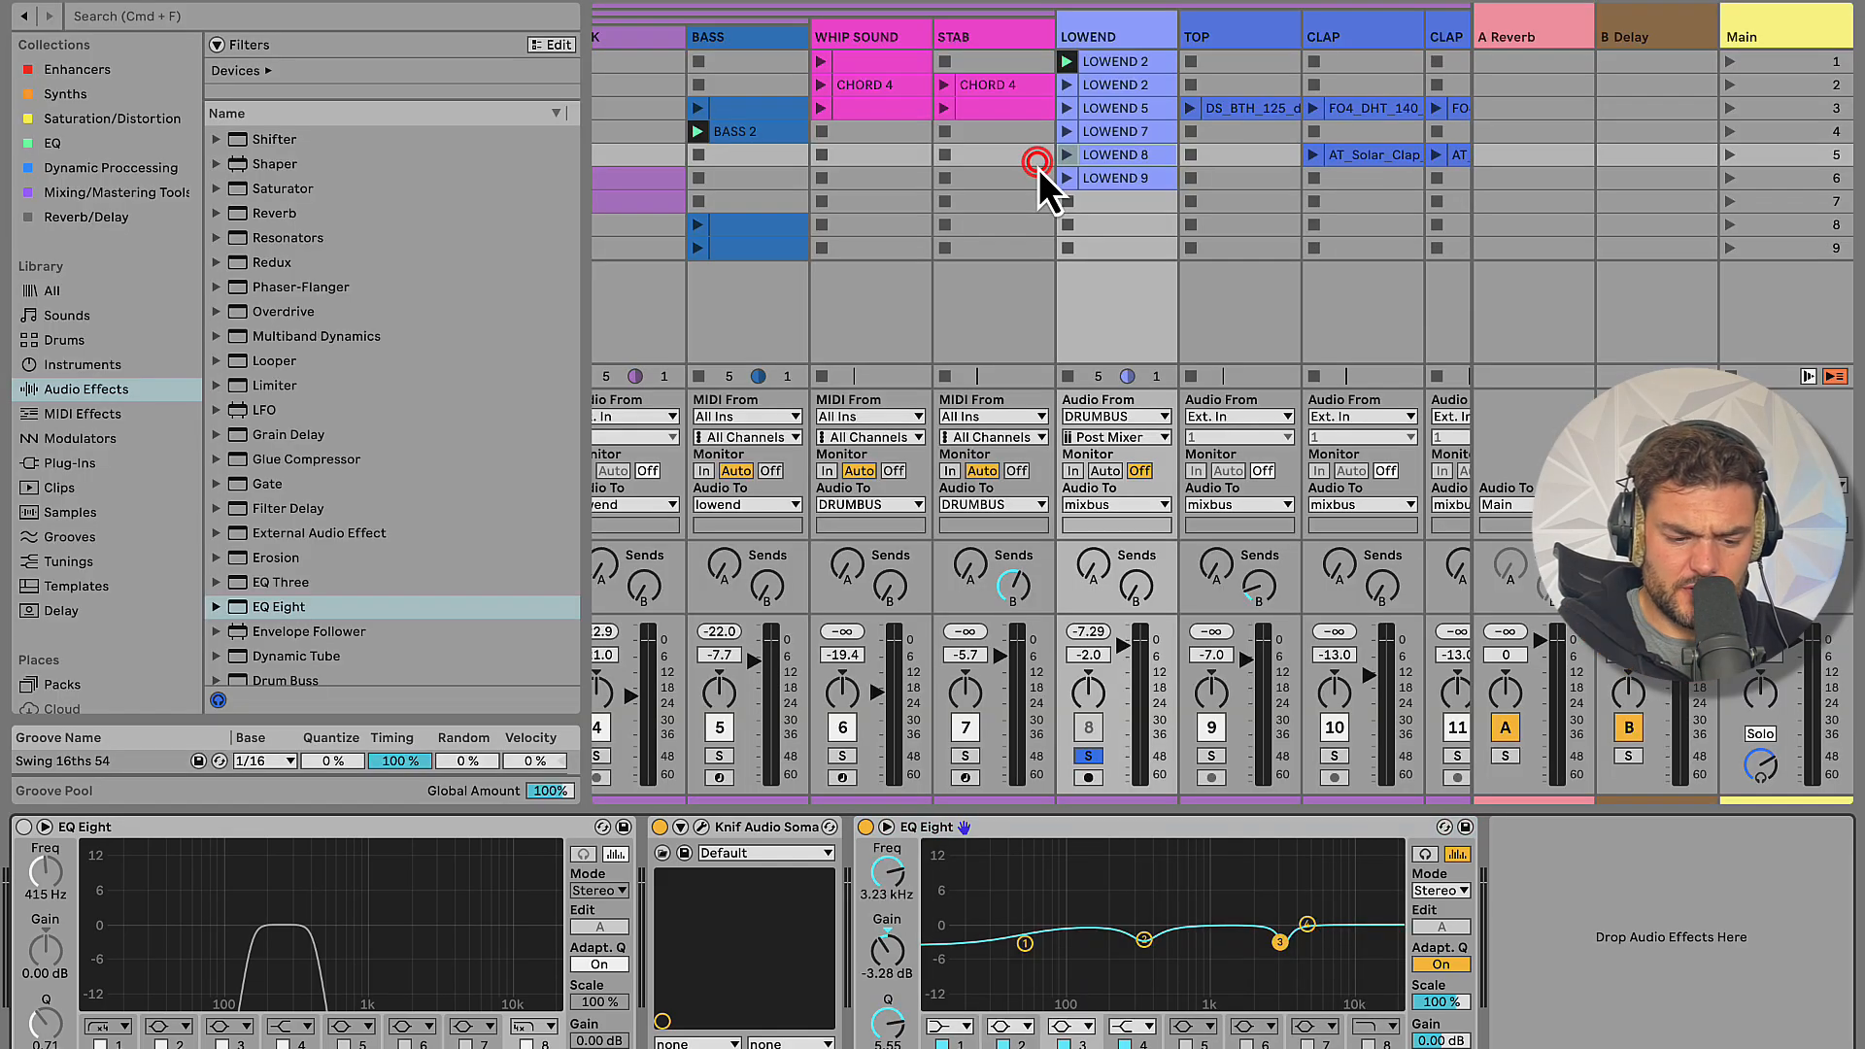
Play the LOWEND track with its second EQ Eight bypassed and re-enabled, repeating the comparison on the LOWEND 8 clip
{"action": "left_click", "coordinate": [969, 828]}
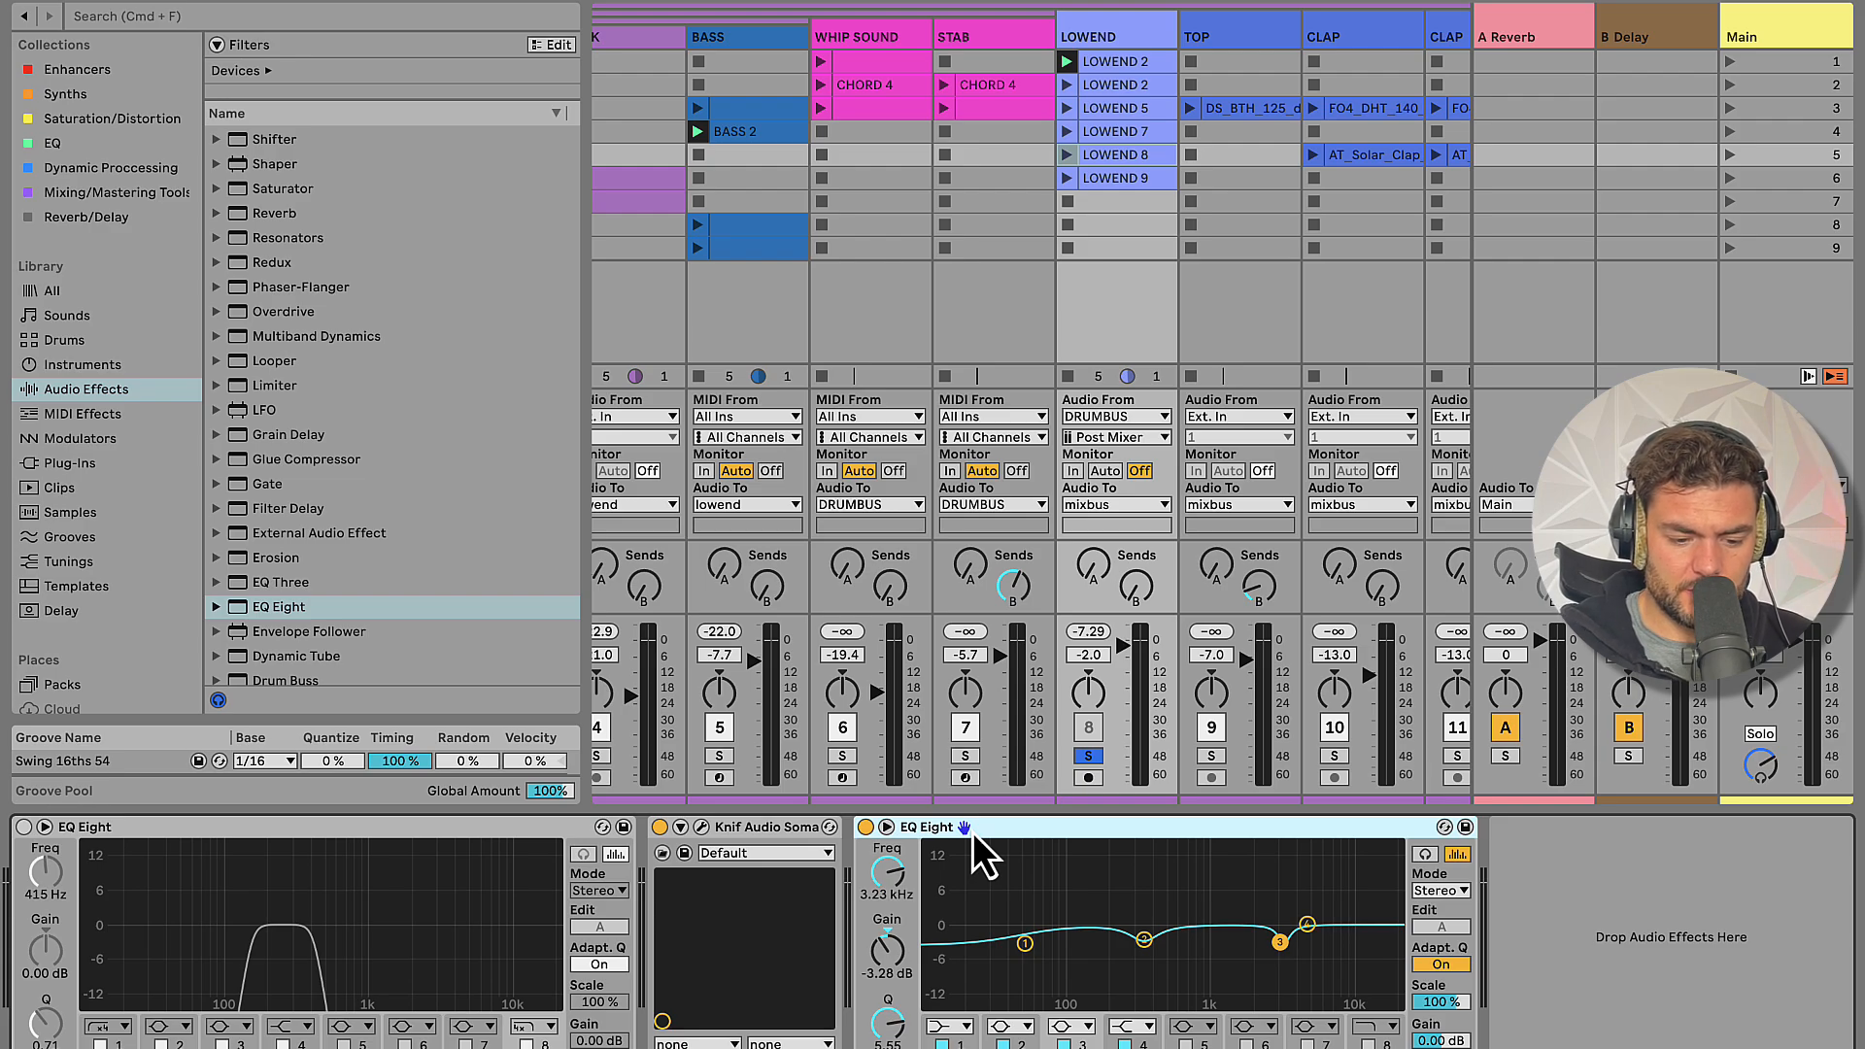
{"action": "key", "text": "space"}
{"action": "left_click", "coordinate": [862, 826]}
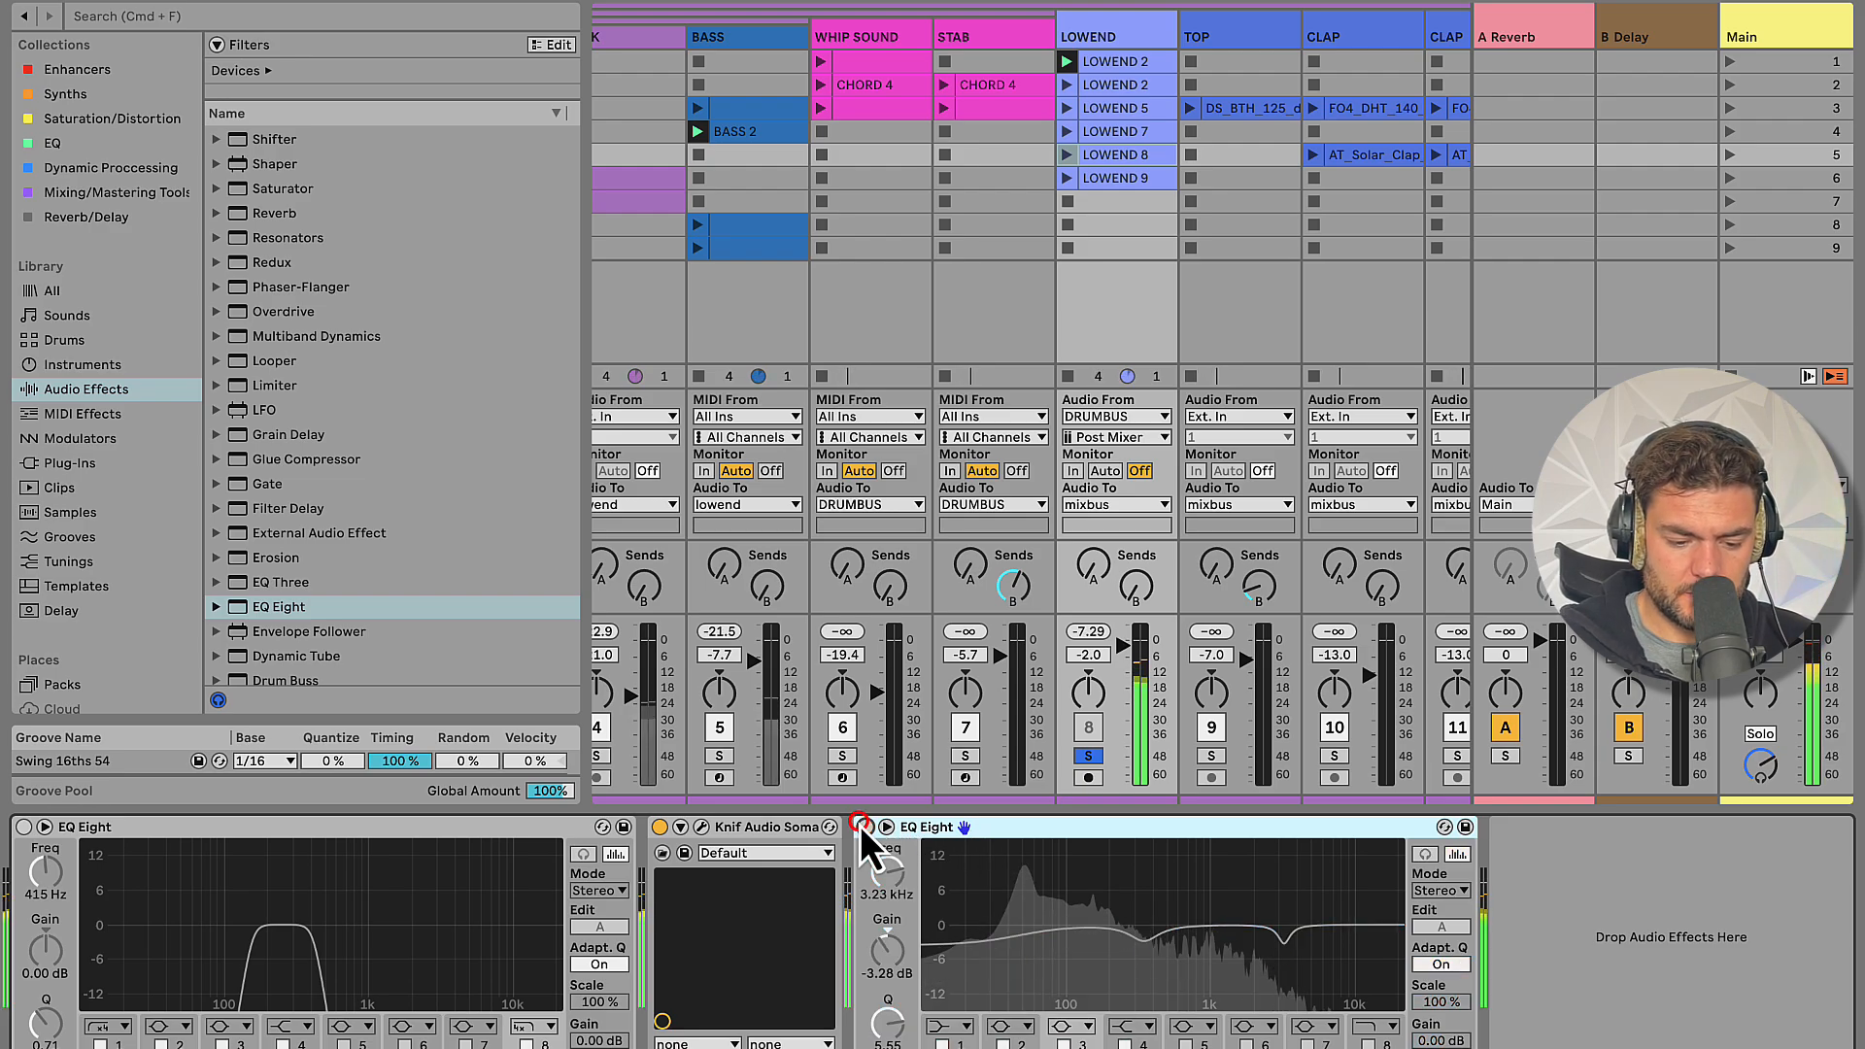
{"action": "left_click", "coordinate": [862, 826]}
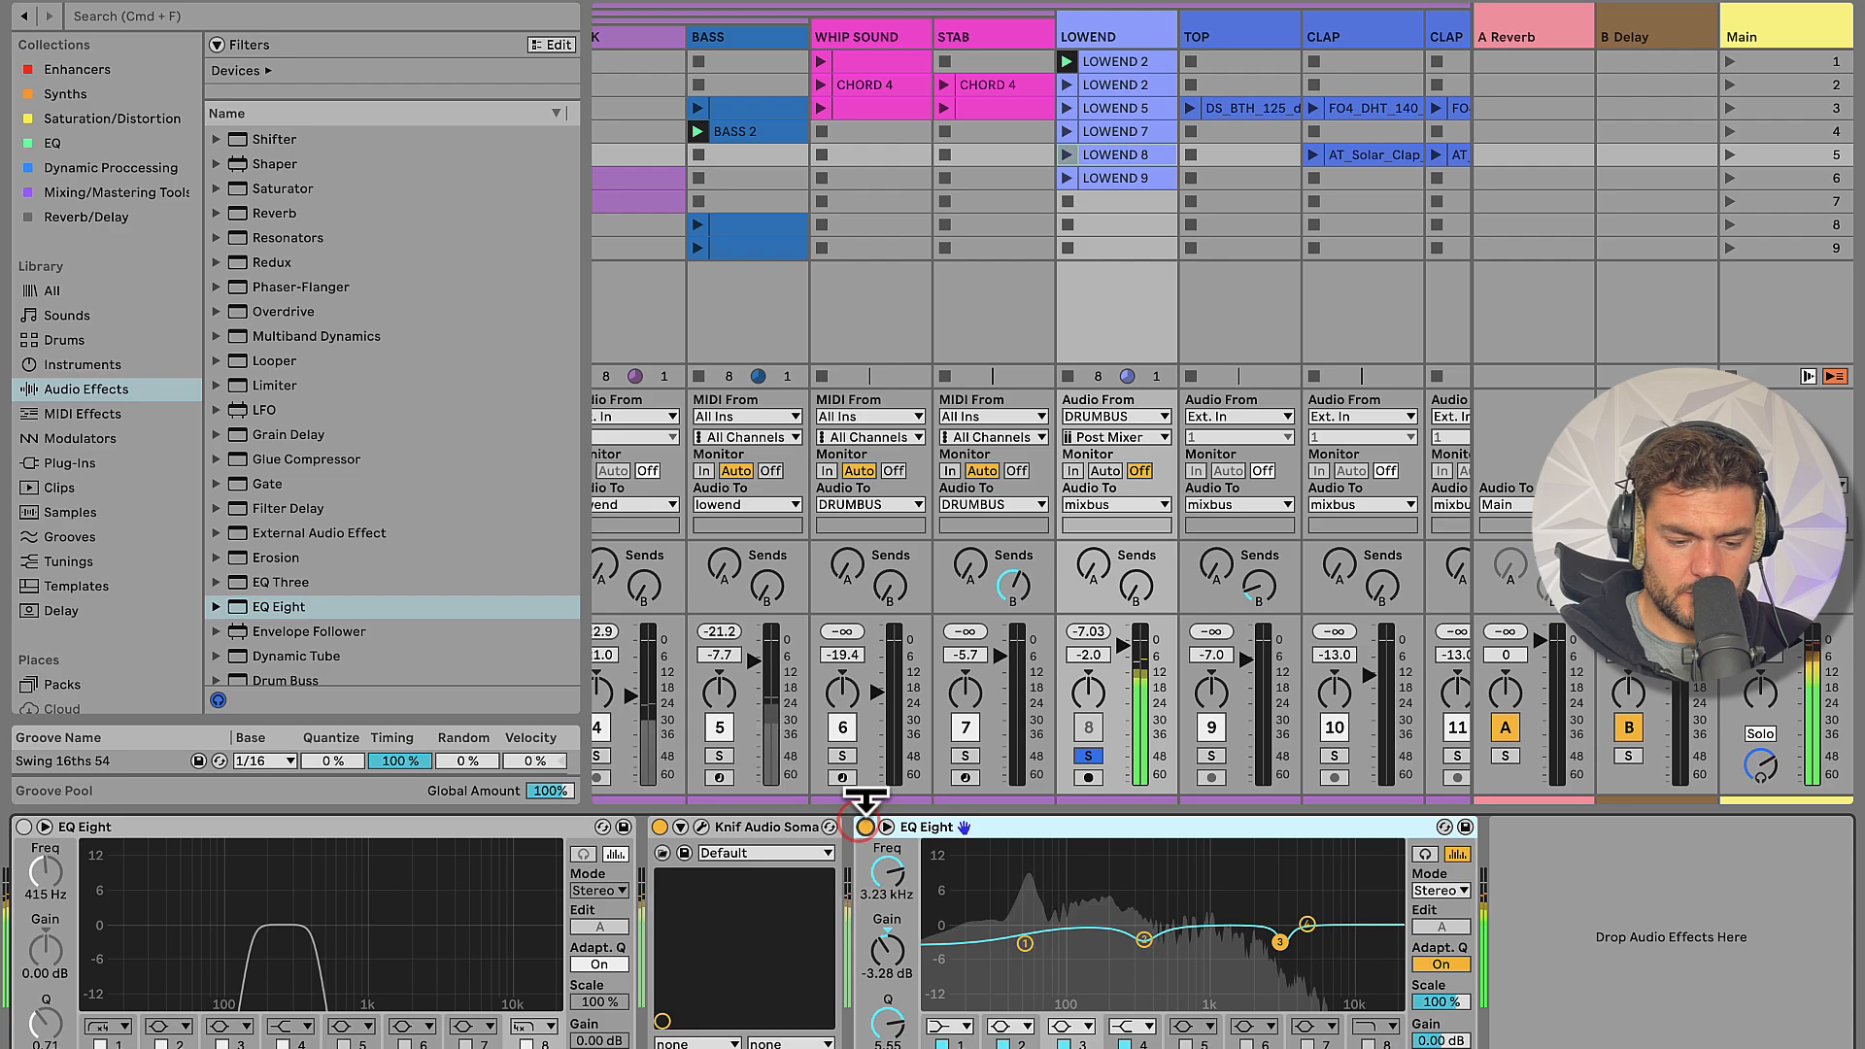
{"action": "left_click", "coordinate": [1067, 154]}
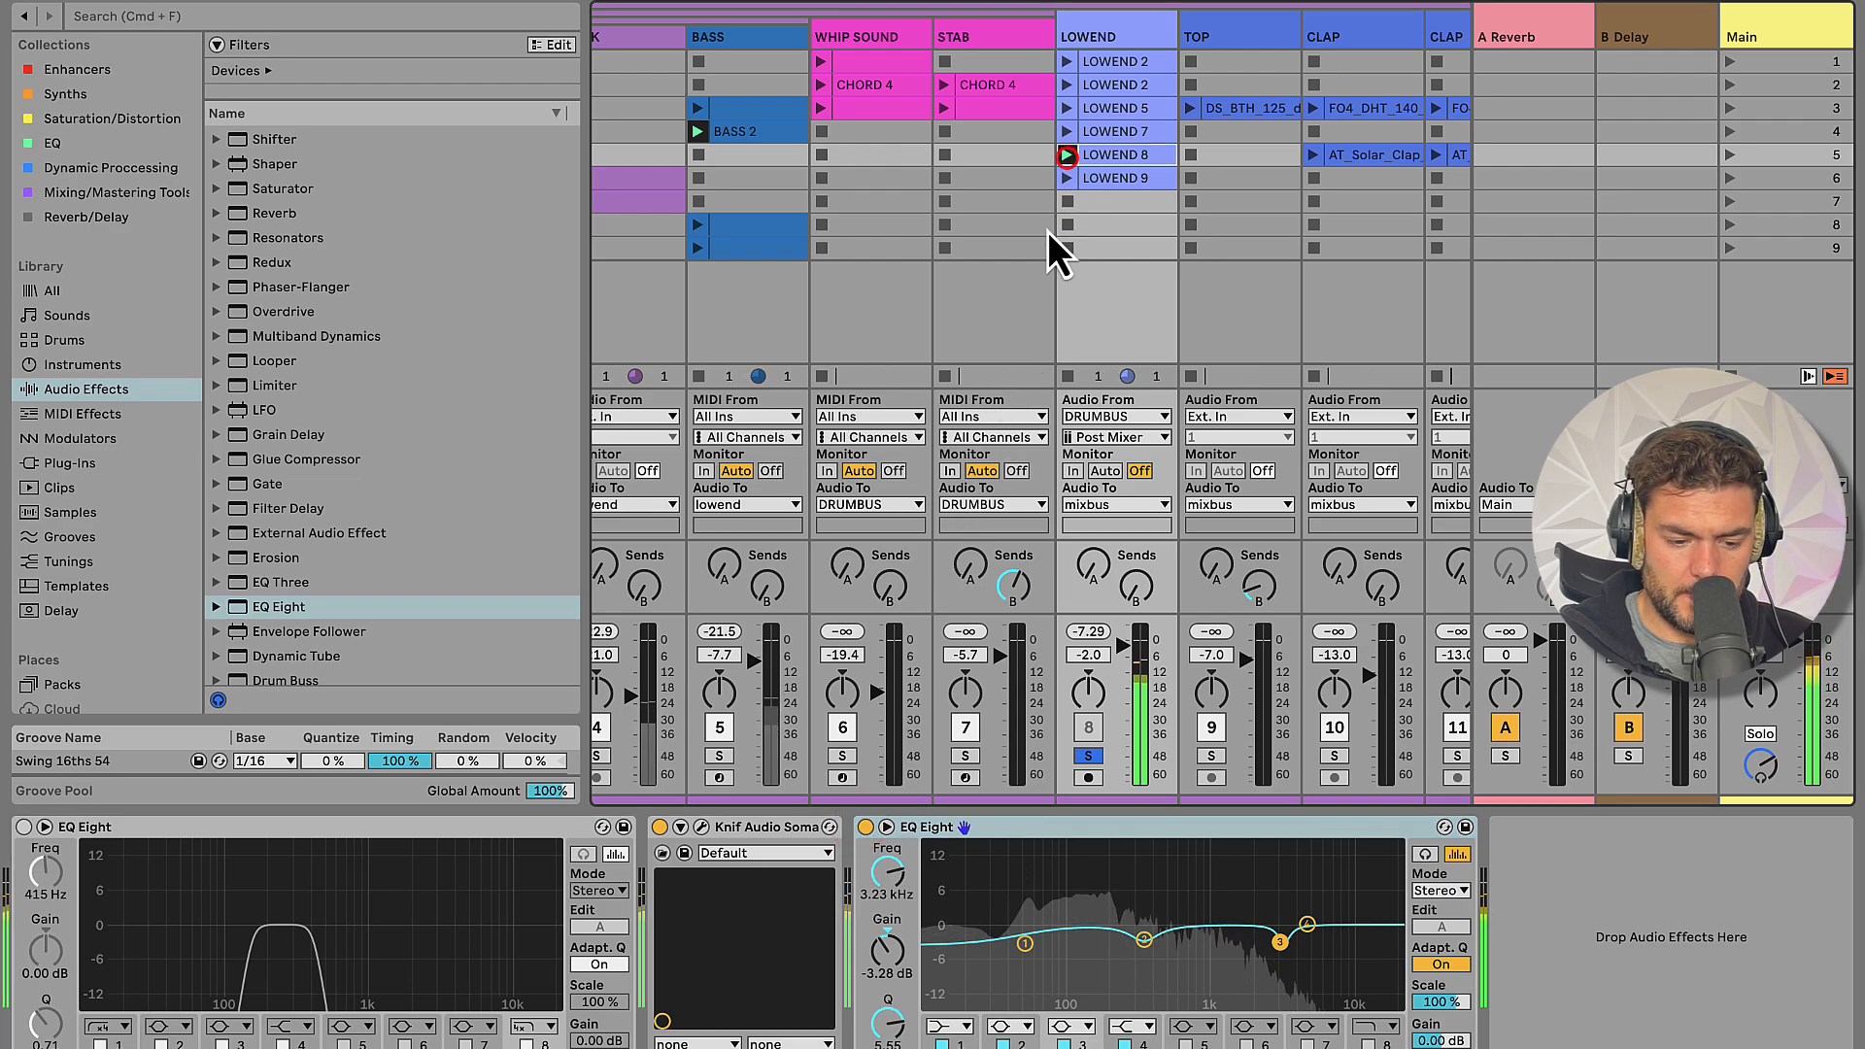
{"action": "left_click", "coordinate": [867, 828]}
{"action": "left_click", "coordinate": [867, 828]}
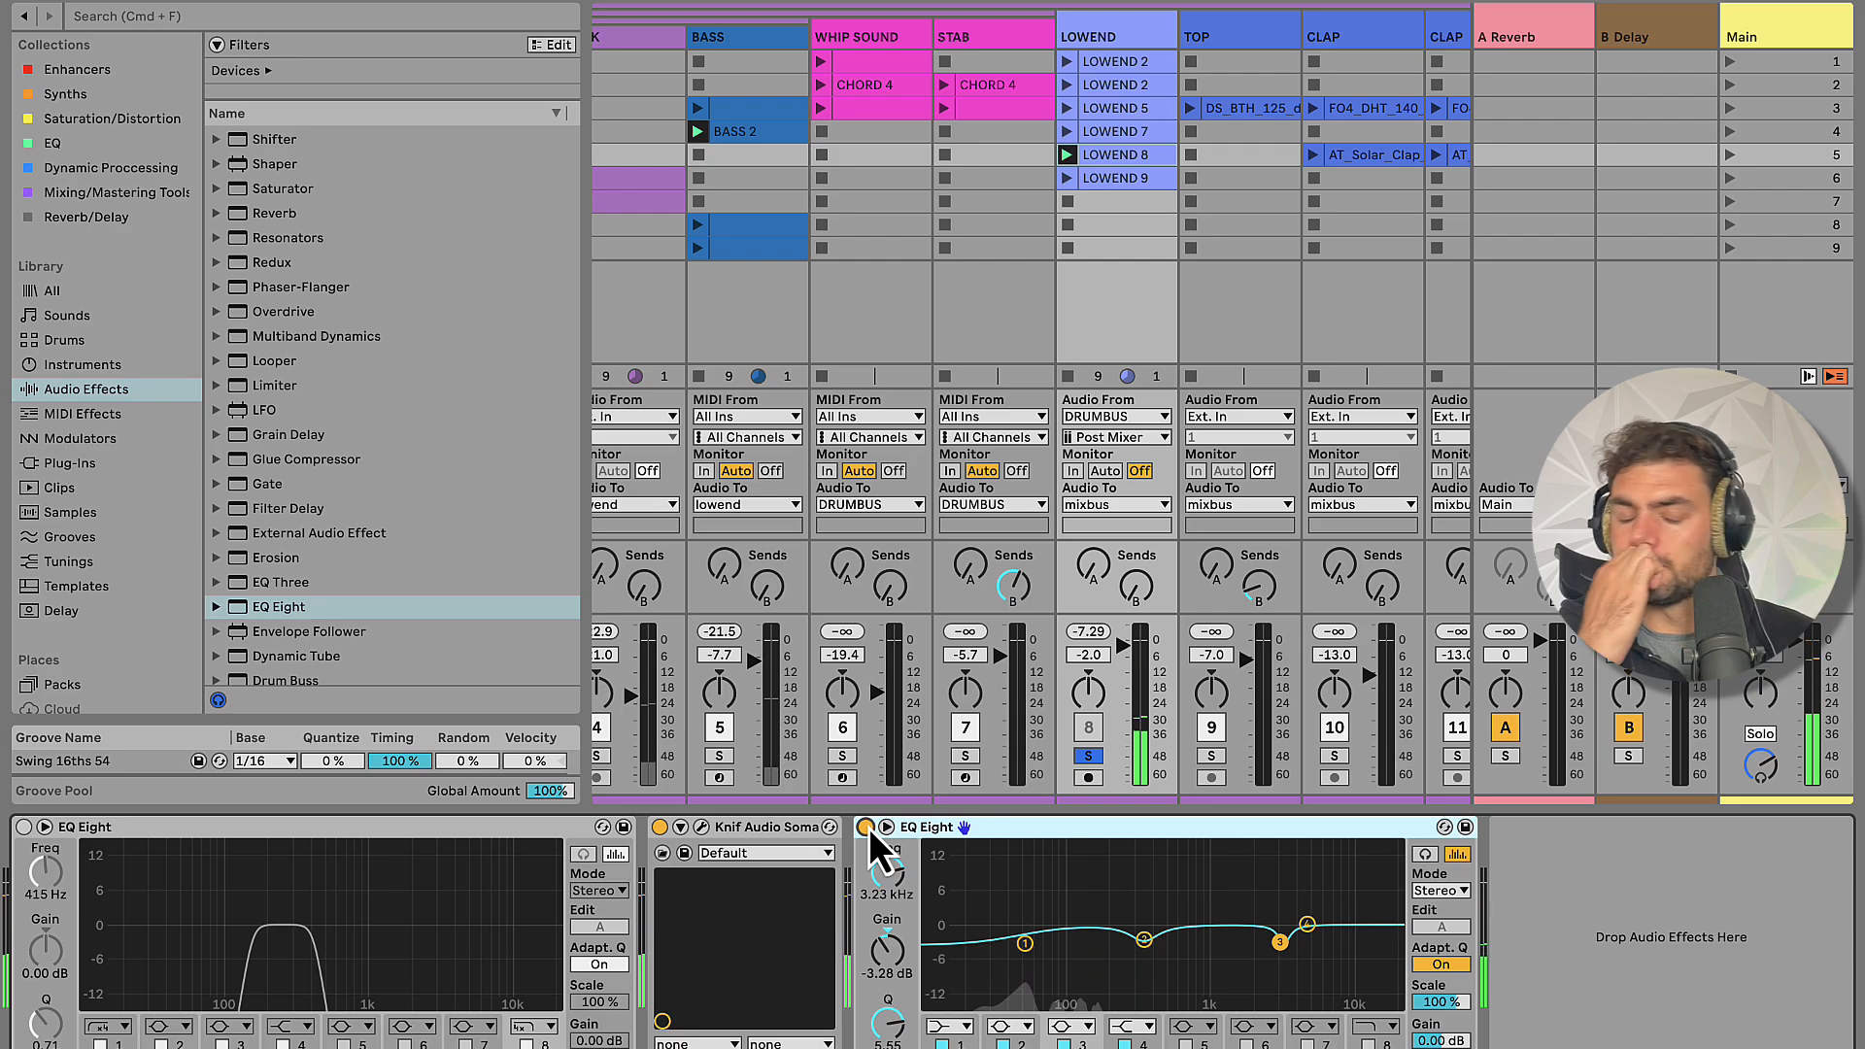
Solo the lowend group and play the KICK track's clip in scene 7 together with BASS 2
{"action": "scroll", "coordinate": [810, 176], "scroll_direction": "left", "scroll_amount": 5}
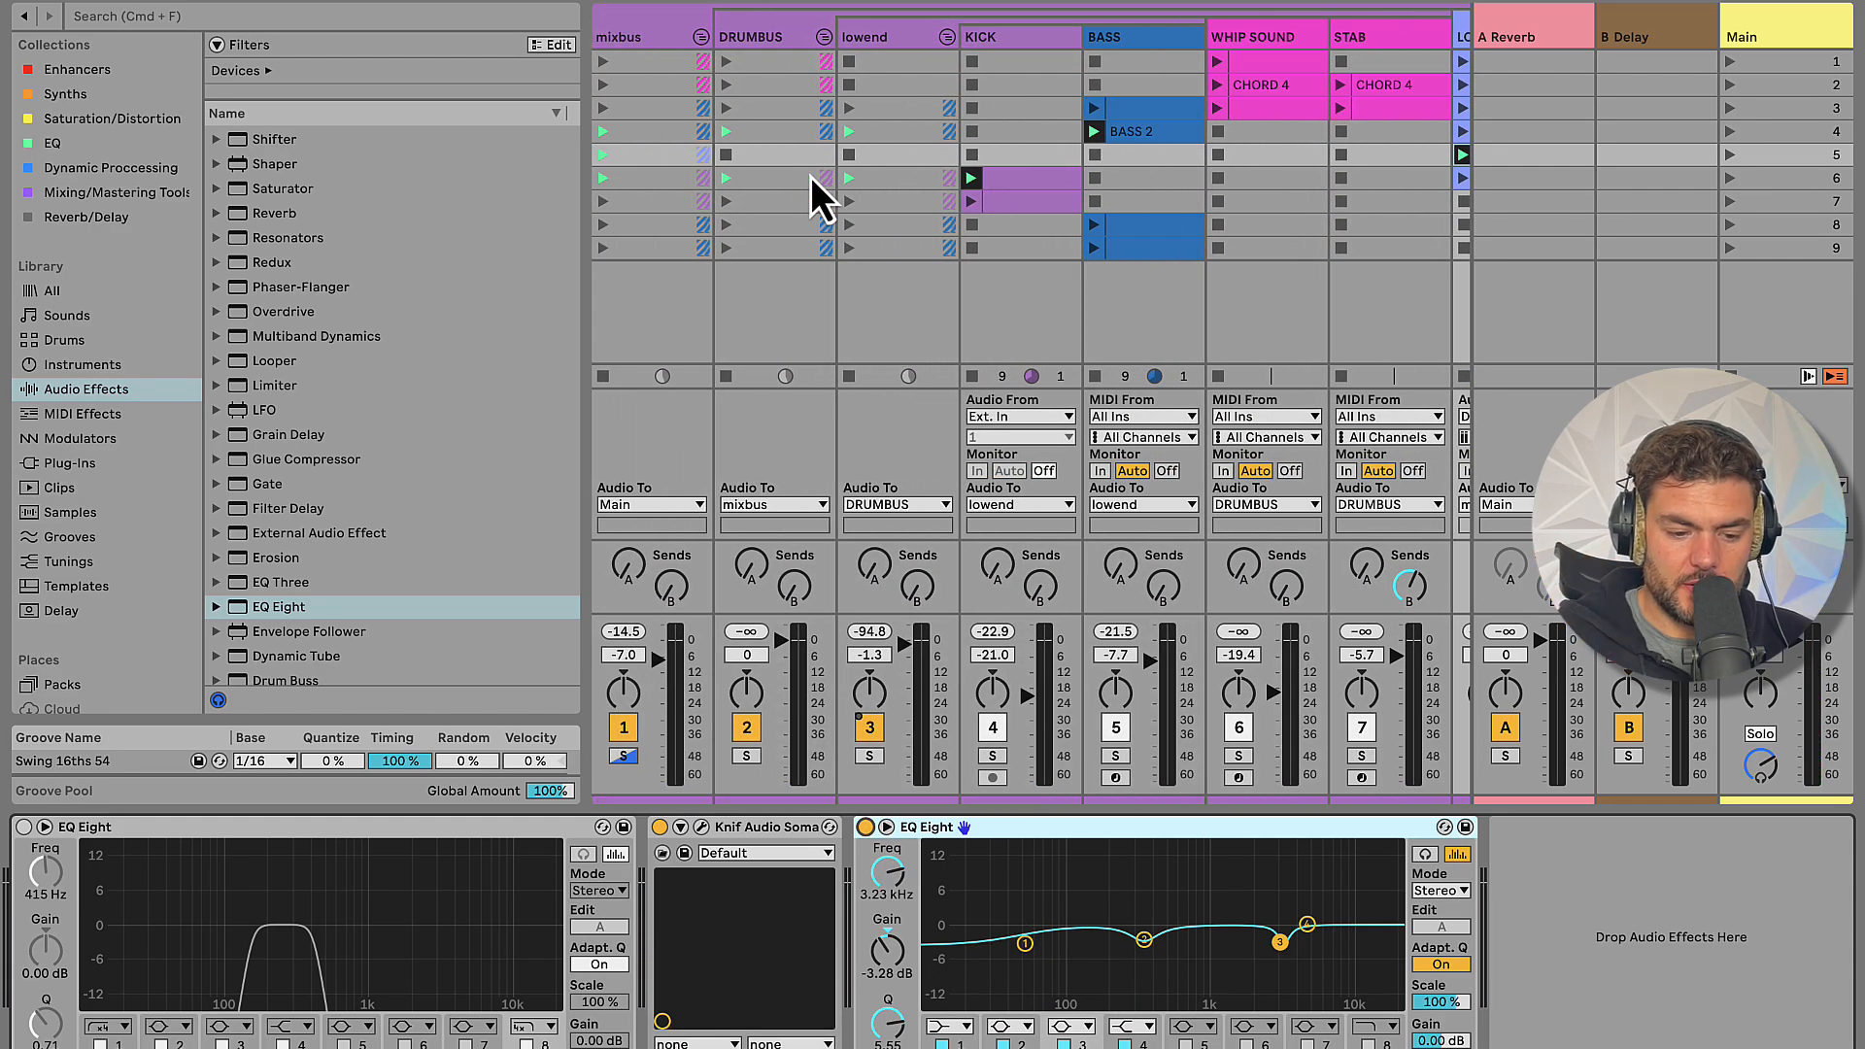
{"action": "left_click", "coordinate": [870, 757]}
{"action": "left_click", "coordinate": [1116, 44]}
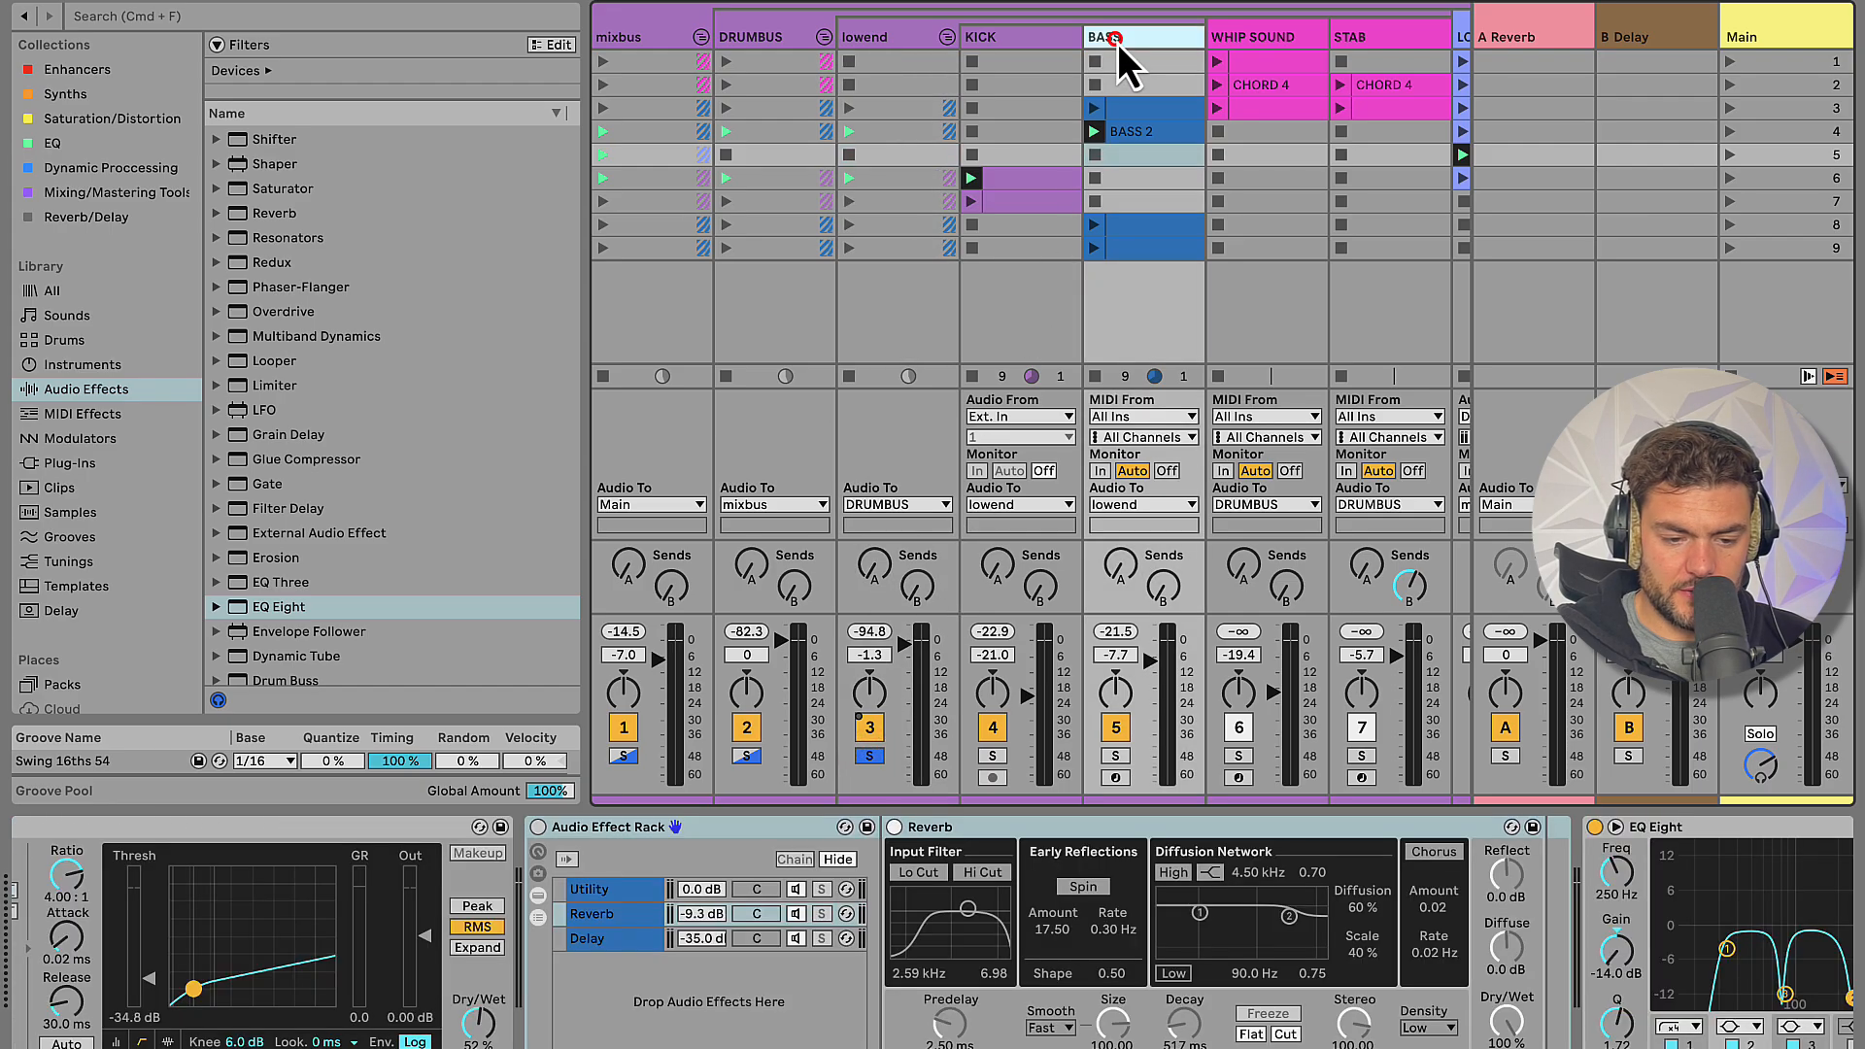
{"action": "left_click", "coordinate": [978, 213]}
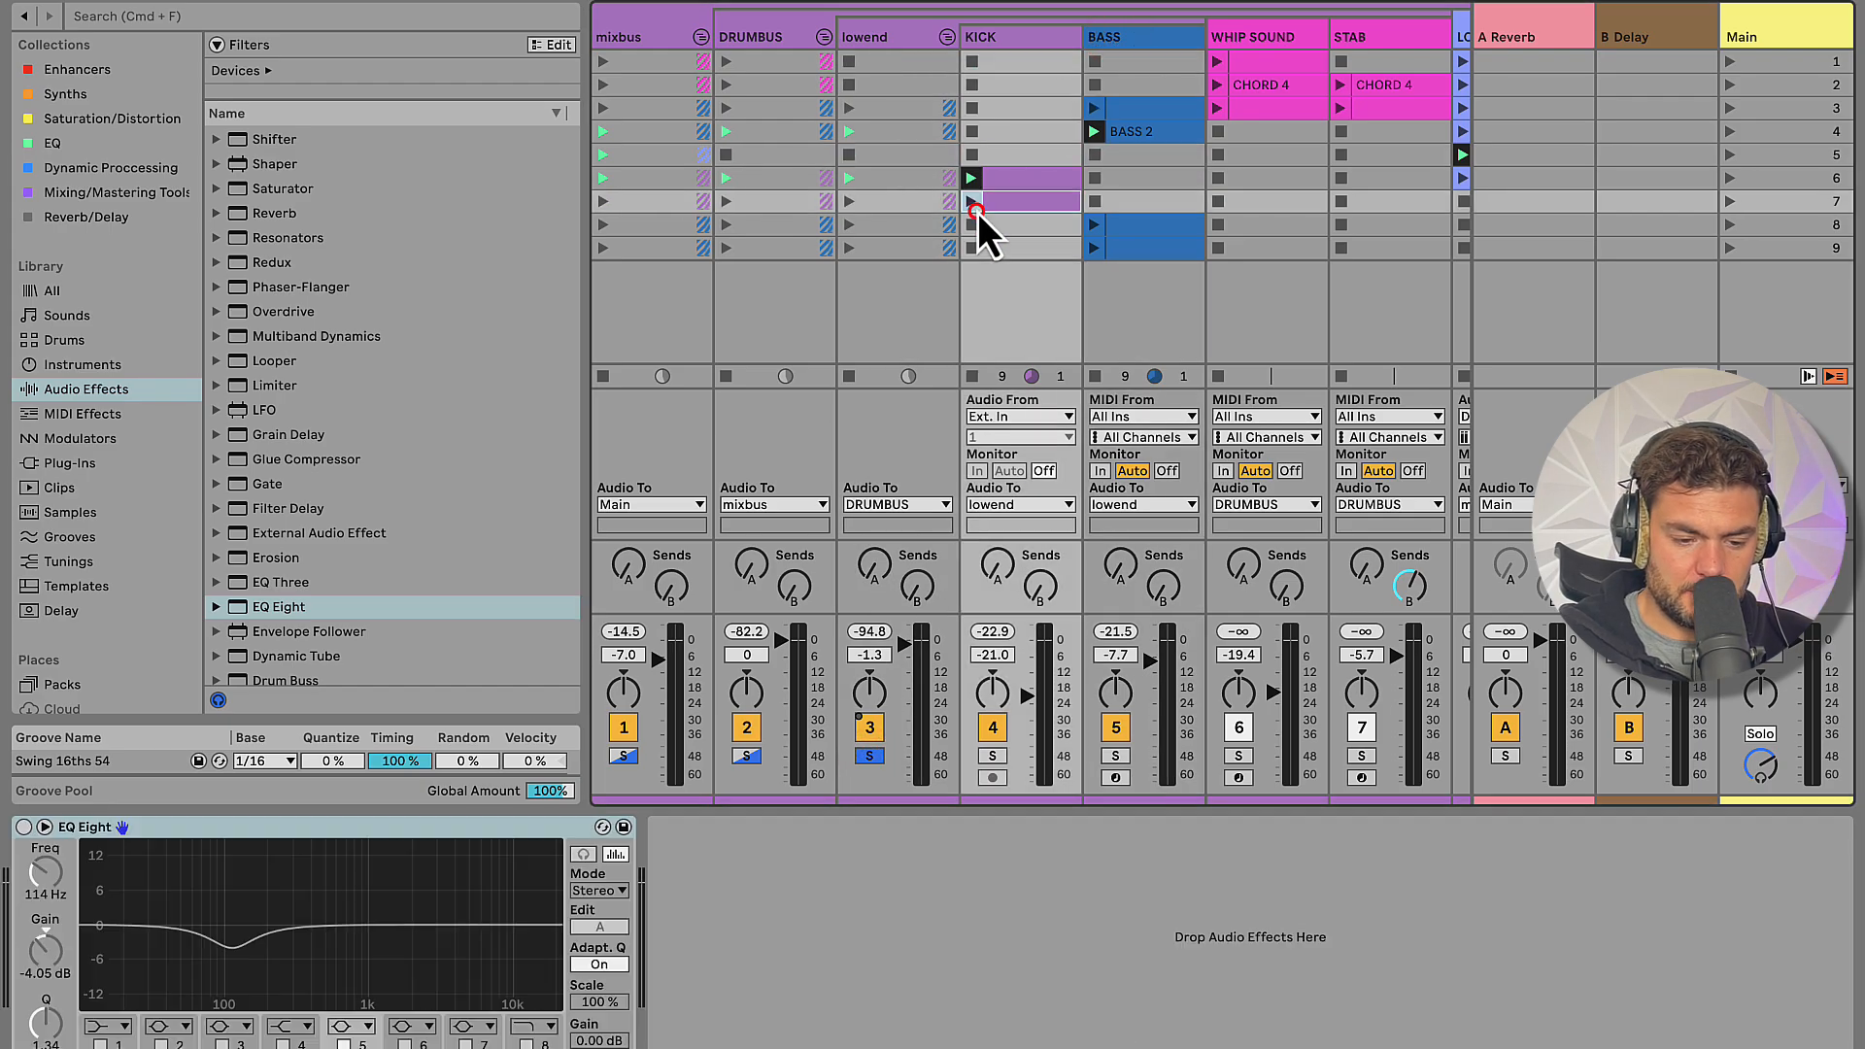
{"action": "left_click", "coordinate": [974, 201]}
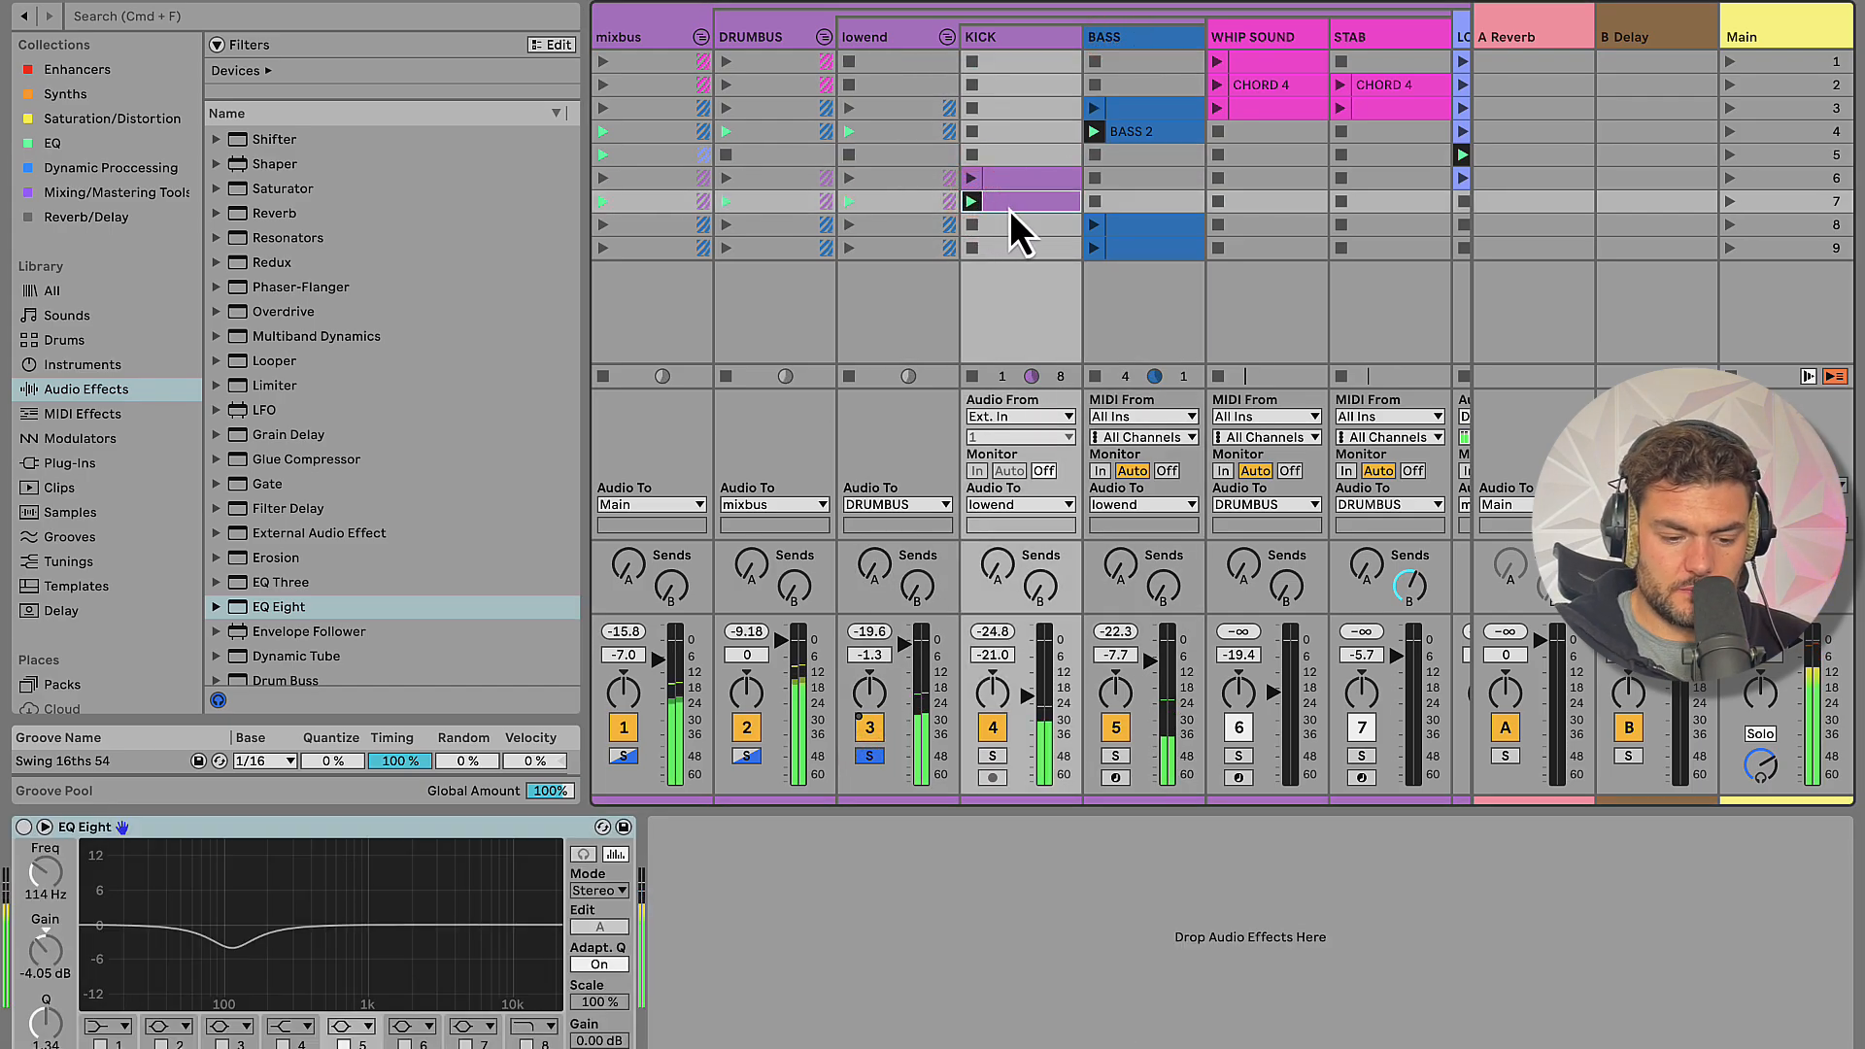
Check the BASS 2 clip's notes and set the Filter 1 envelope decay in the BASS track's Analog to 464 ms
{"action": "left_click", "coordinate": [1010, 208]}
{"action": "left_click", "coordinate": [1134, 137]}
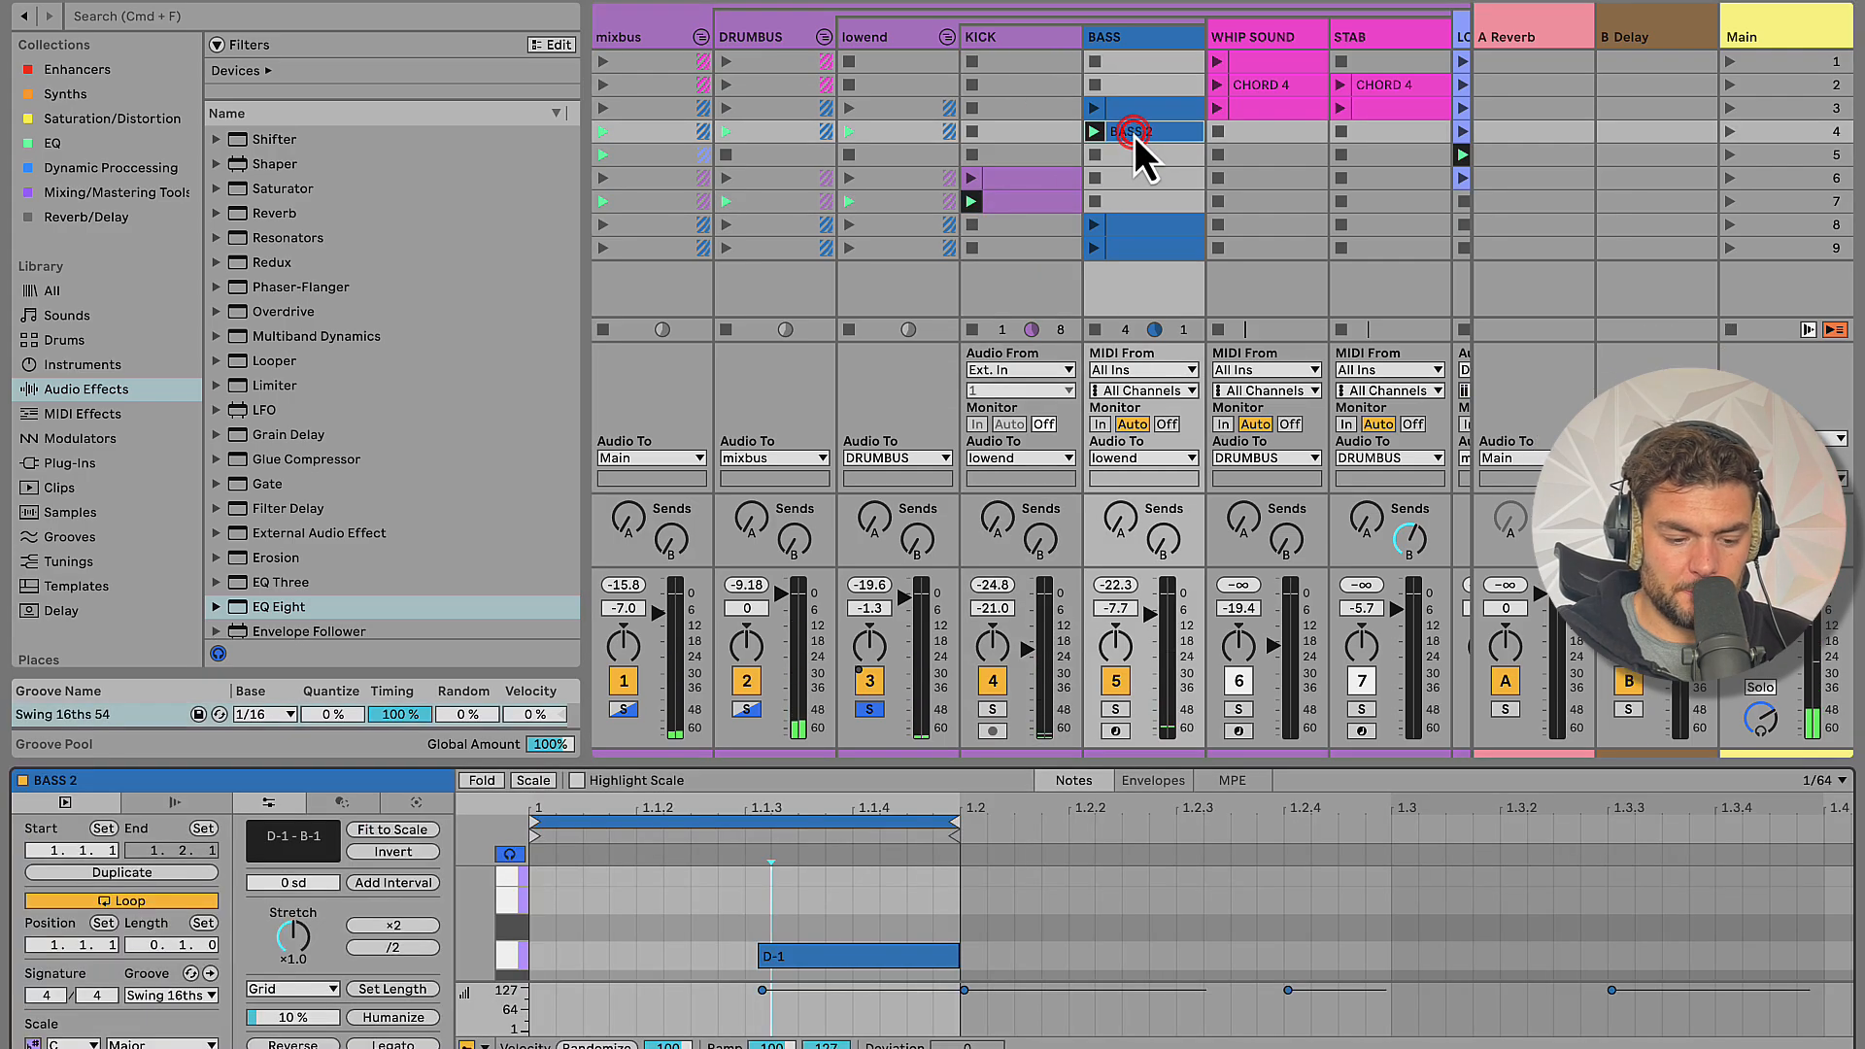
{"action": "left_click", "coordinate": [1106, 42]}
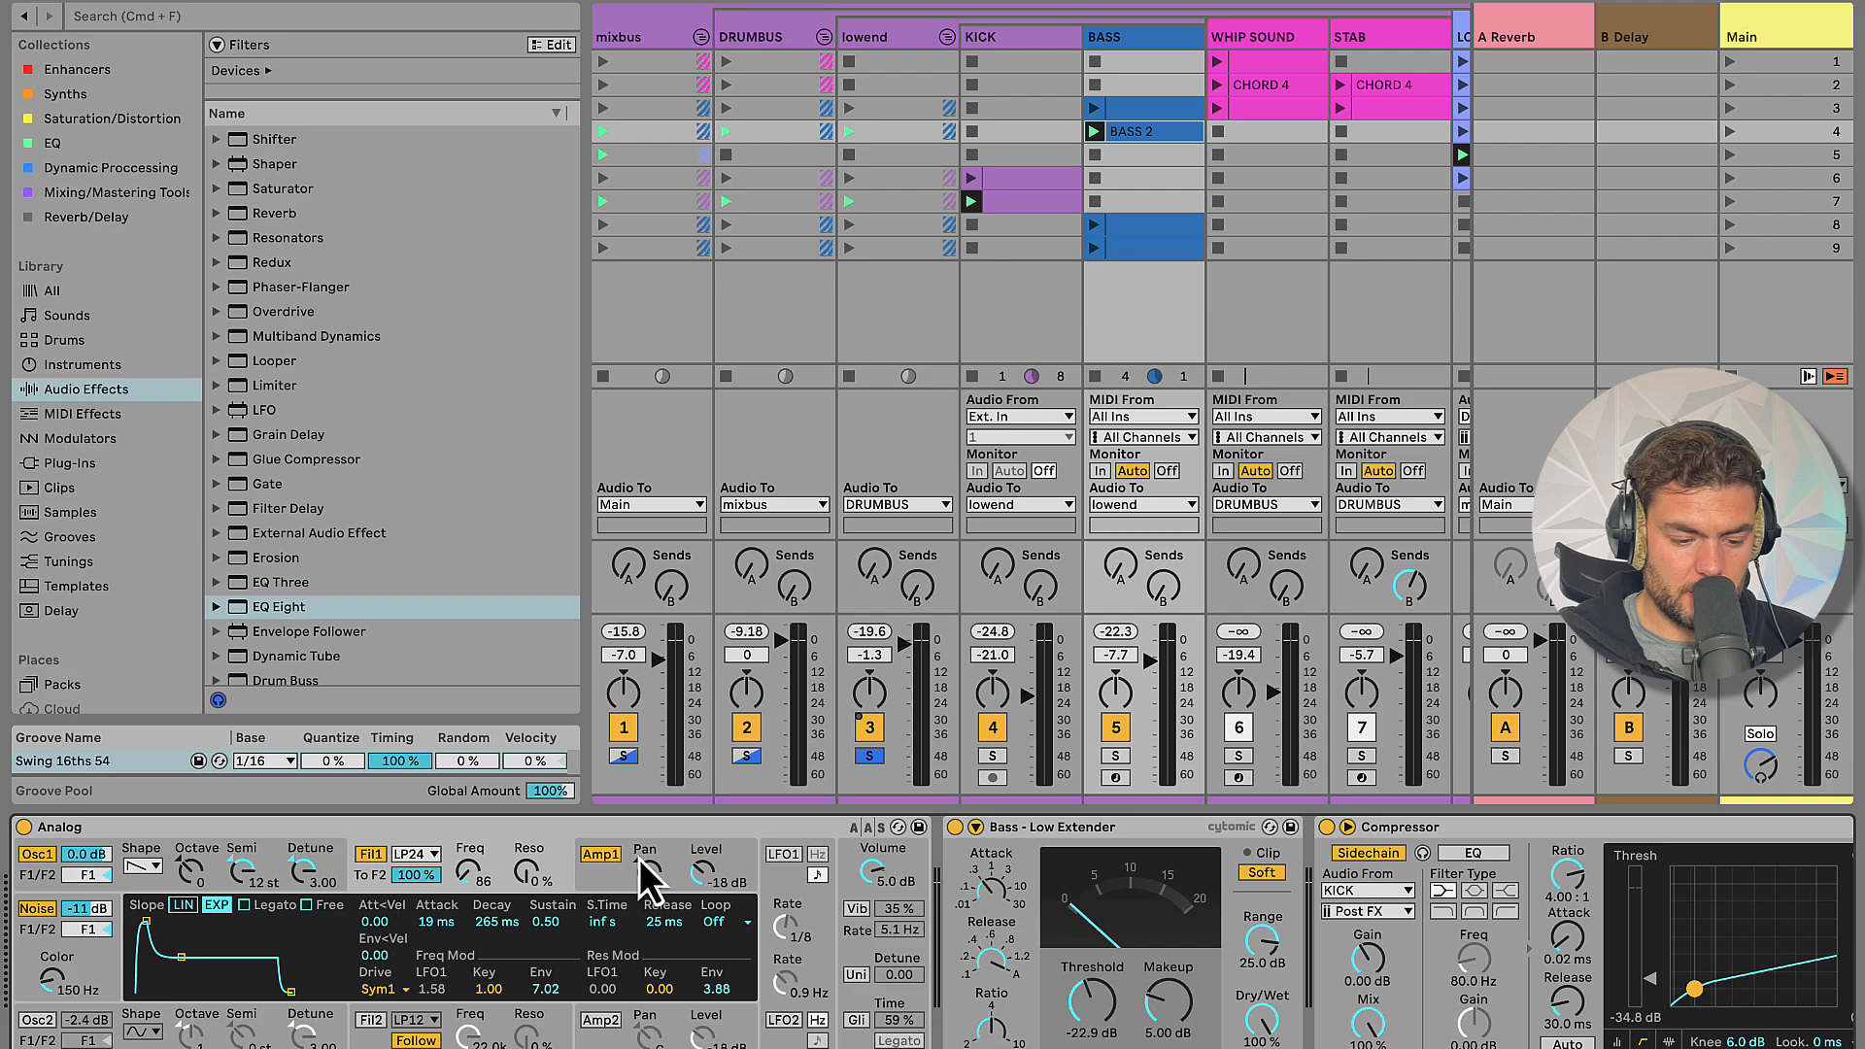
{"action": "left_click", "coordinate": [640, 859]}
{"action": "left_click", "coordinate": [499, 842]}
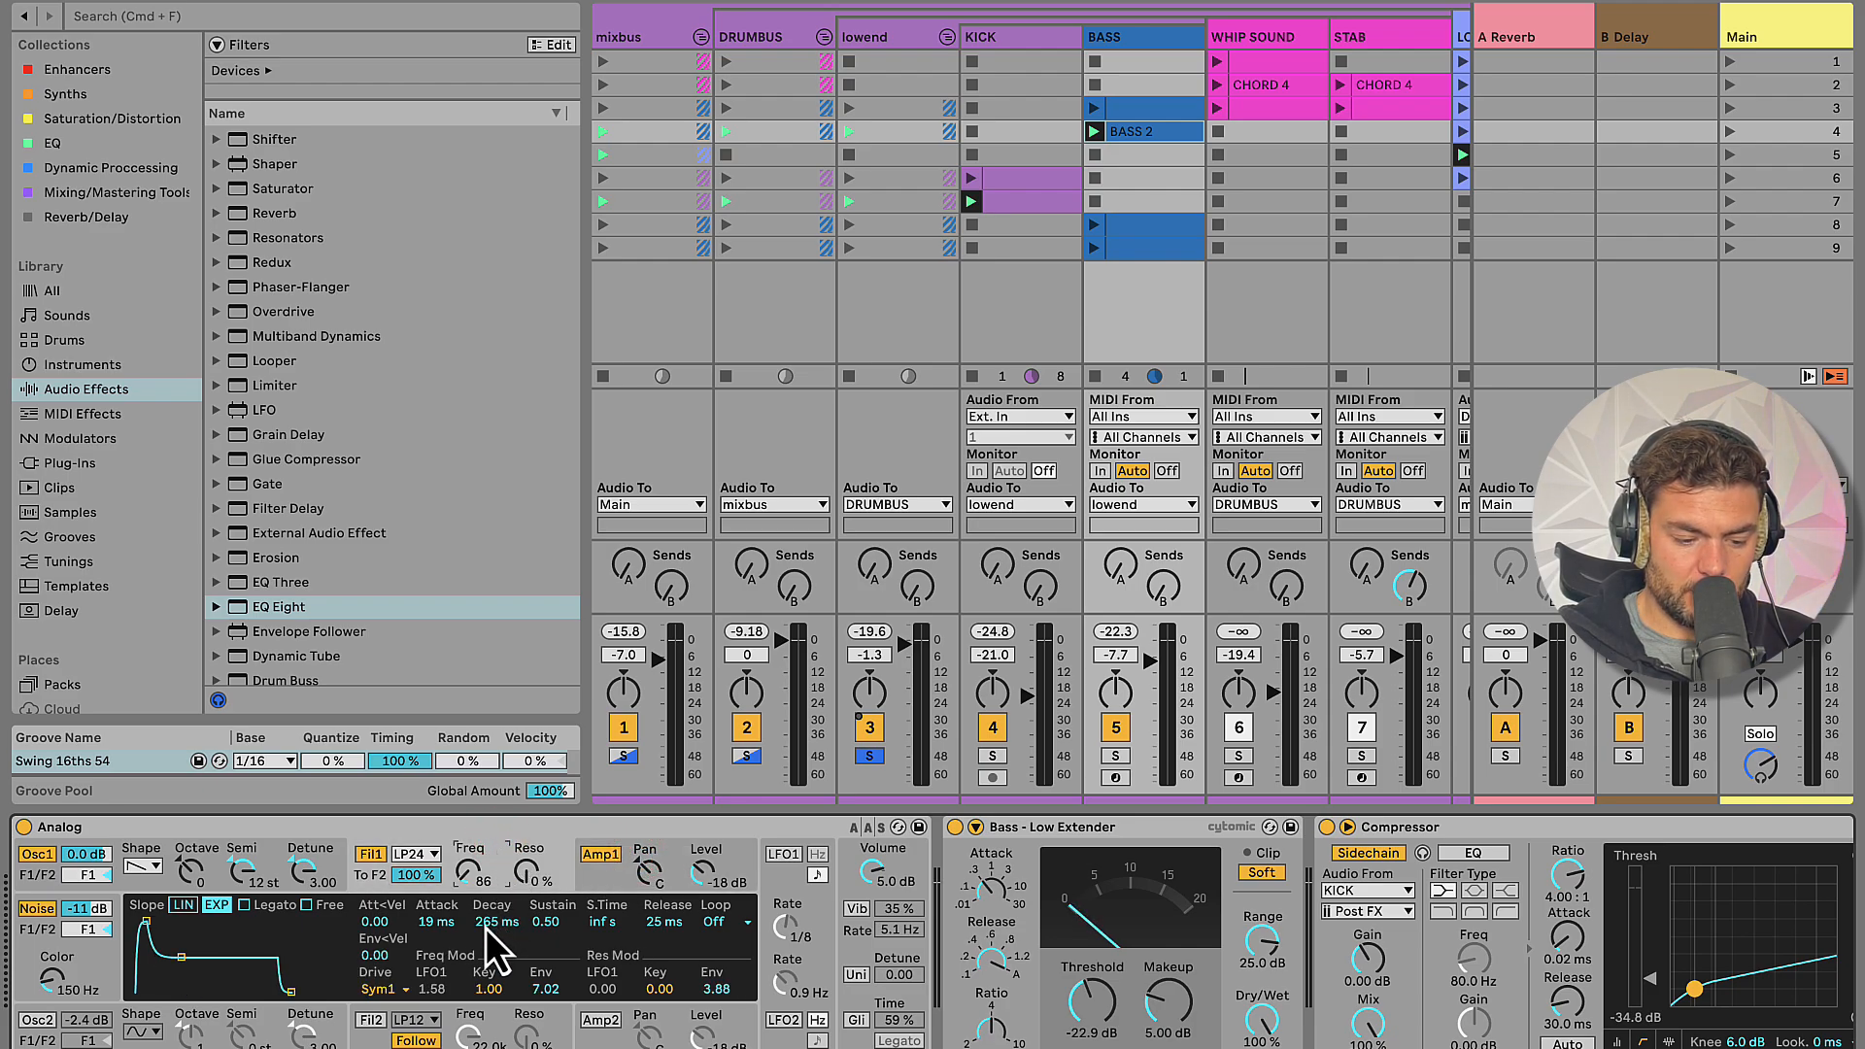
{"action": "left_click_drag", "start_coordinate": [485, 929], "coordinate": [483, 928]}
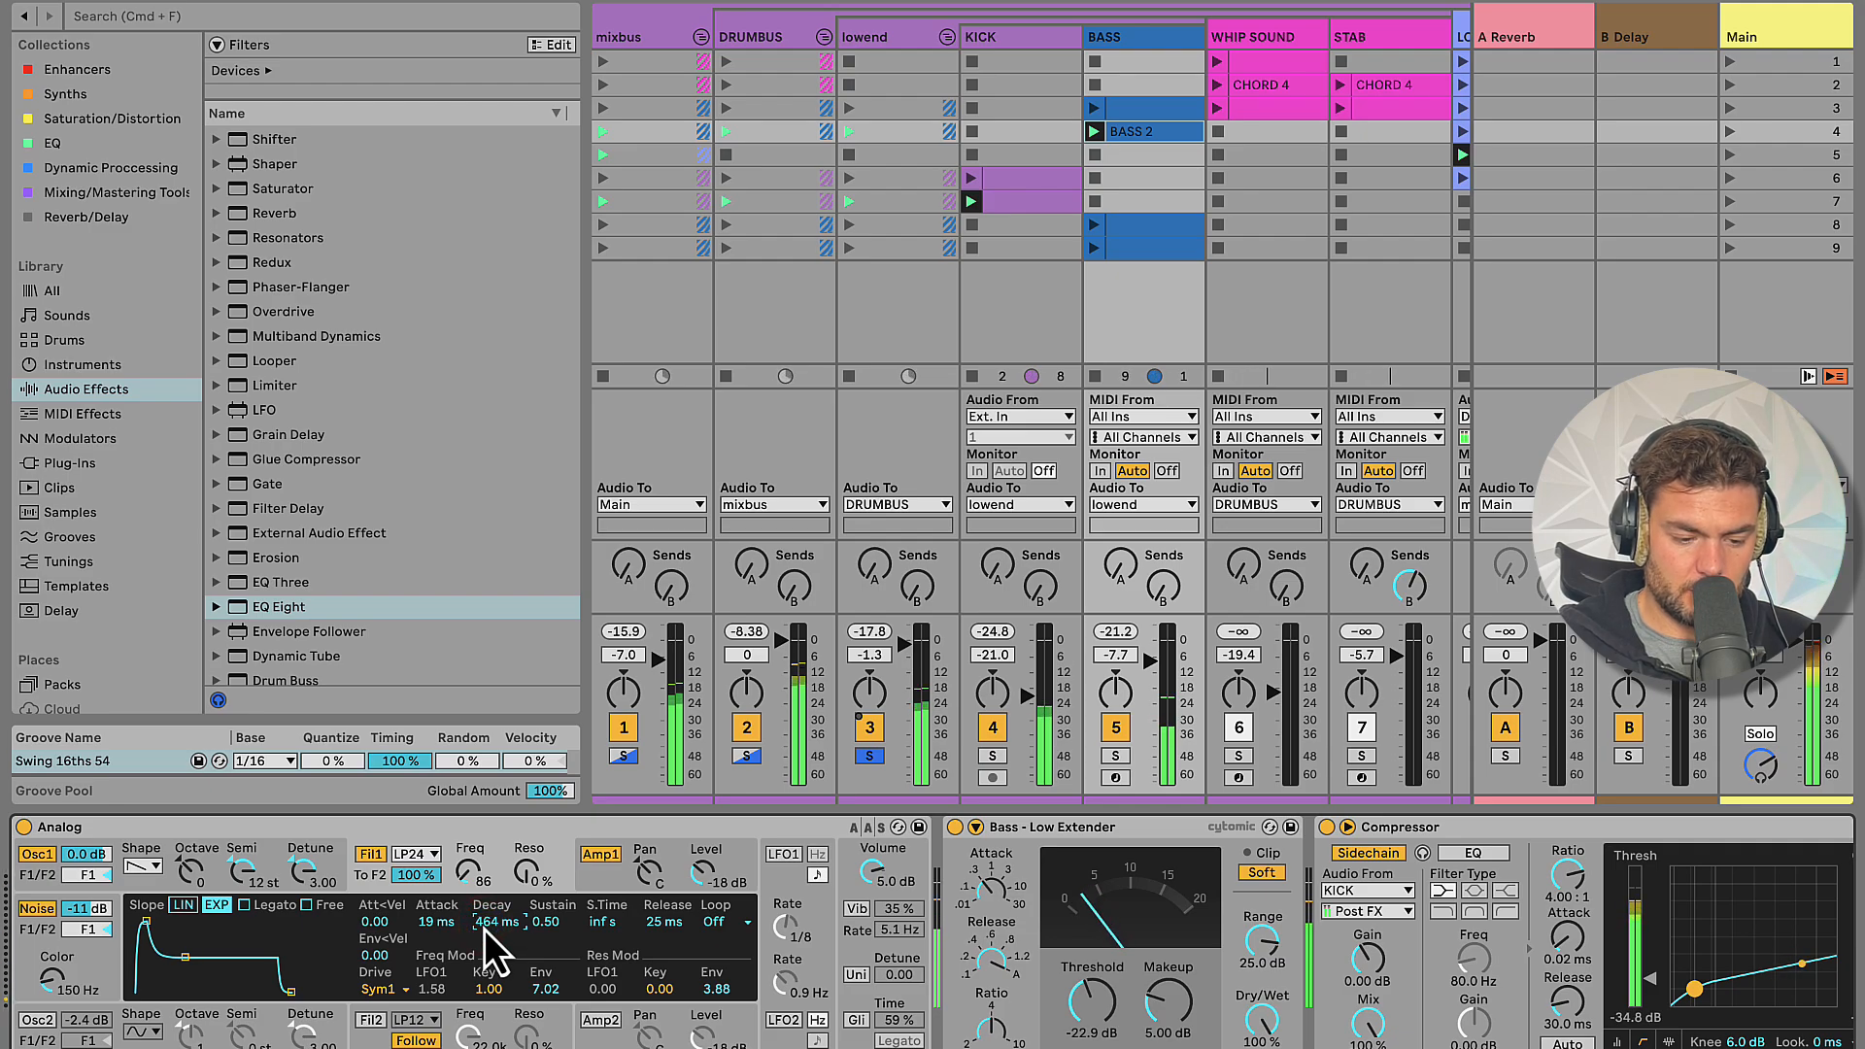
Play the KICK clip in scene 6 and try adjusting its pitch transposition
{"action": "left_click", "coordinate": [968, 177]}
{"action": "left_click", "coordinate": [1007, 186]}
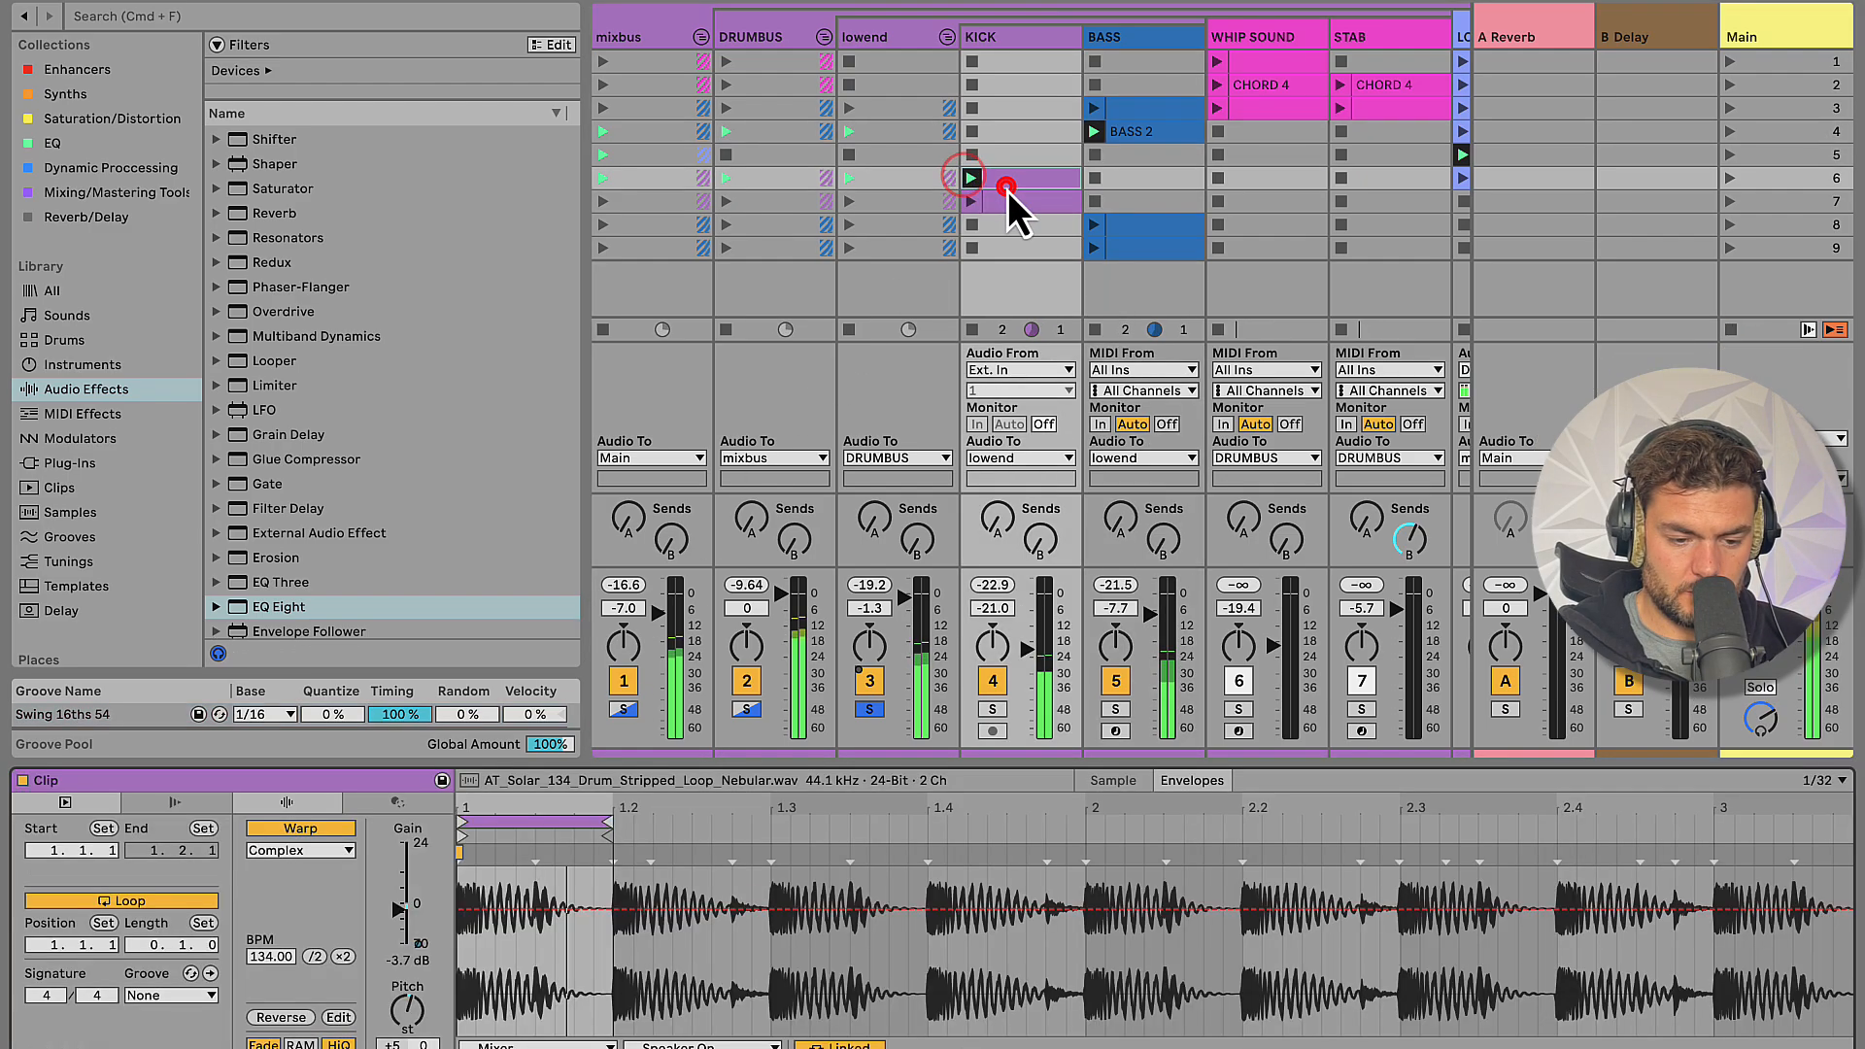
{"action": "left_click", "coordinate": [398, 1010]}
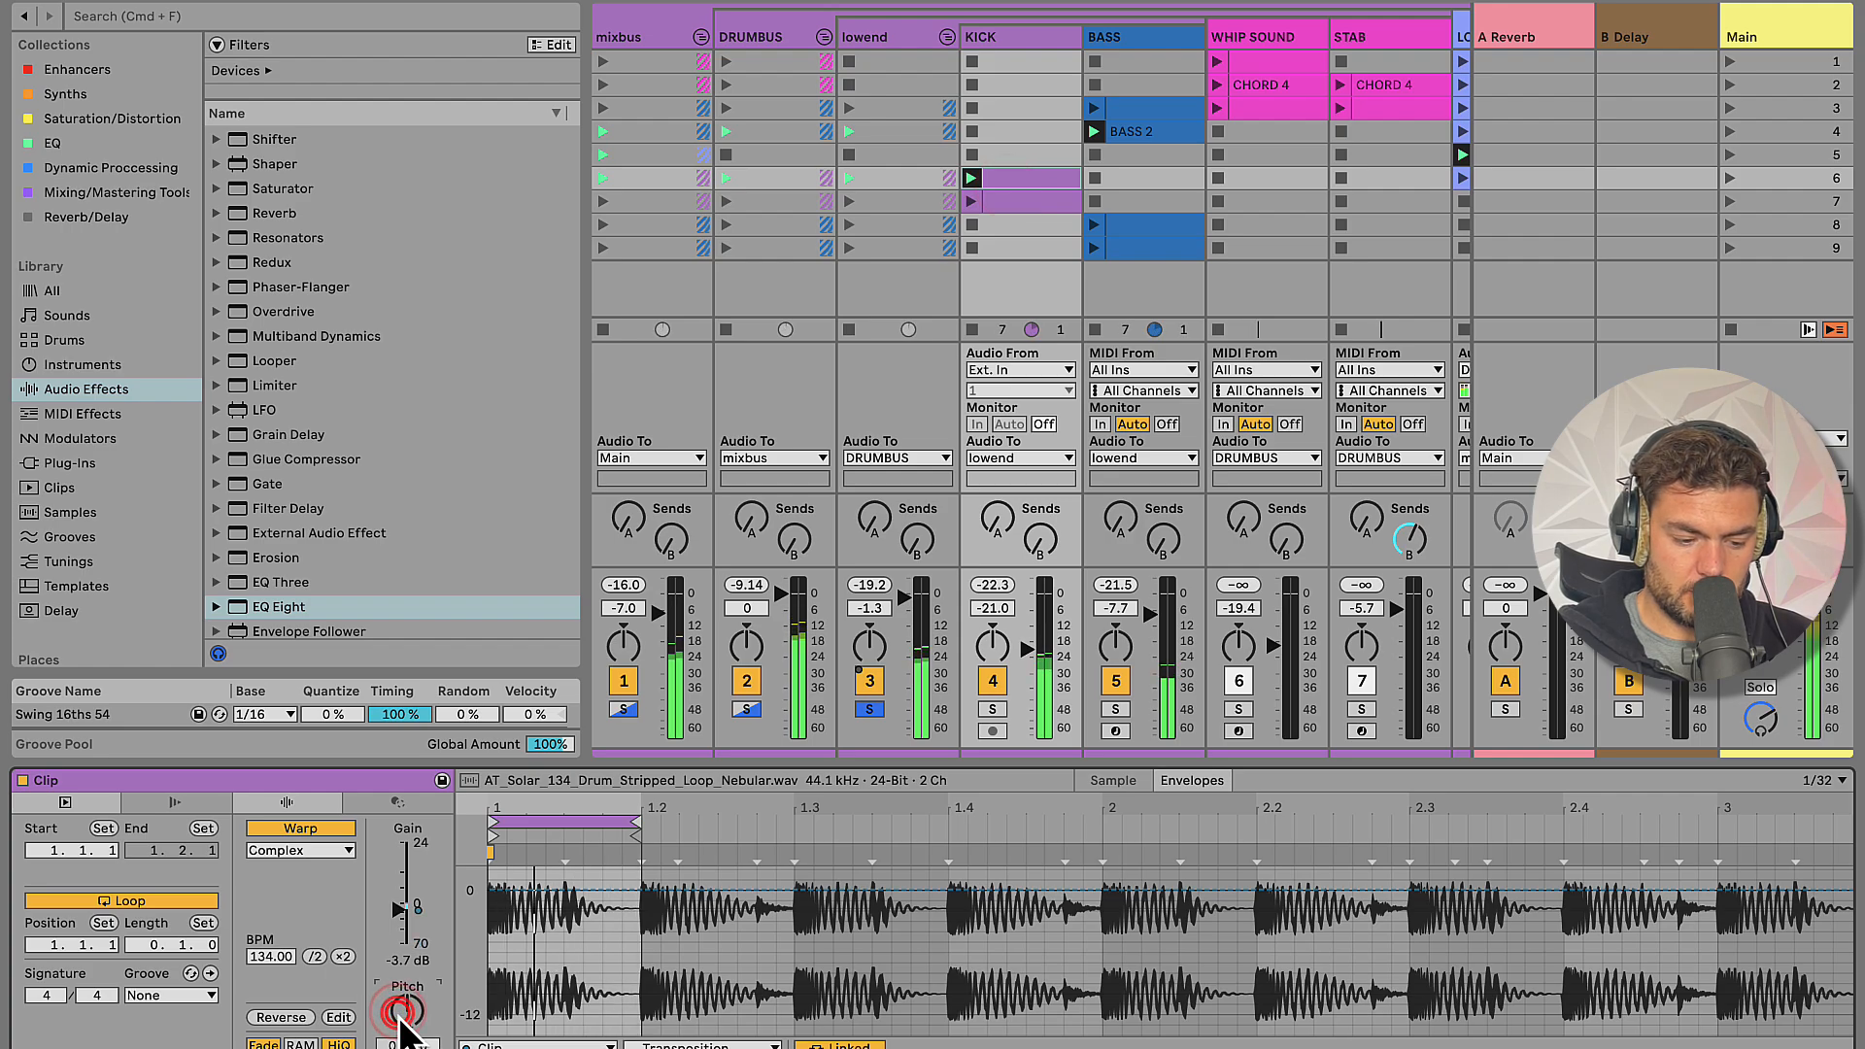
{"action": "left_click_drag", "start_coordinate": [399, 1015], "coordinate": [399, 1017]}
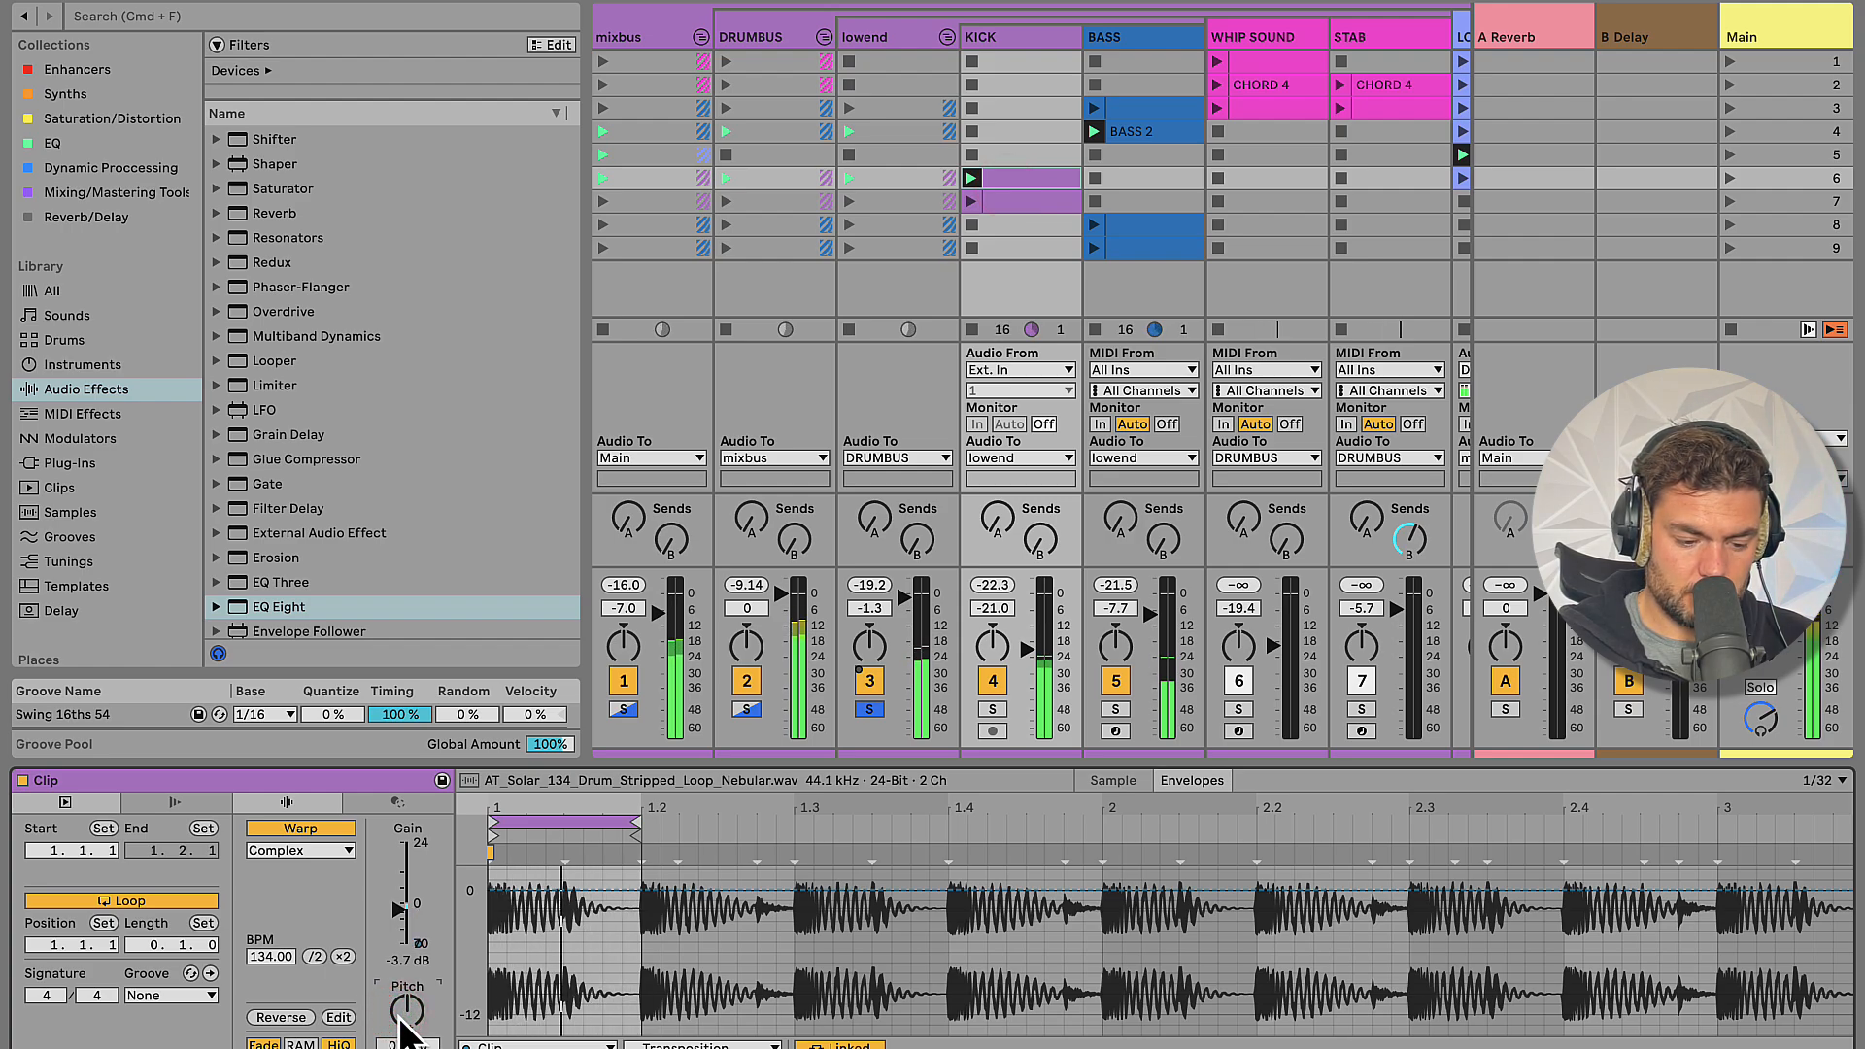
Change Osc1 of the BASS track's Analog to a rectangle wave and set its pulse width to 50 %
{"action": "left_click", "coordinate": [1114, 39]}
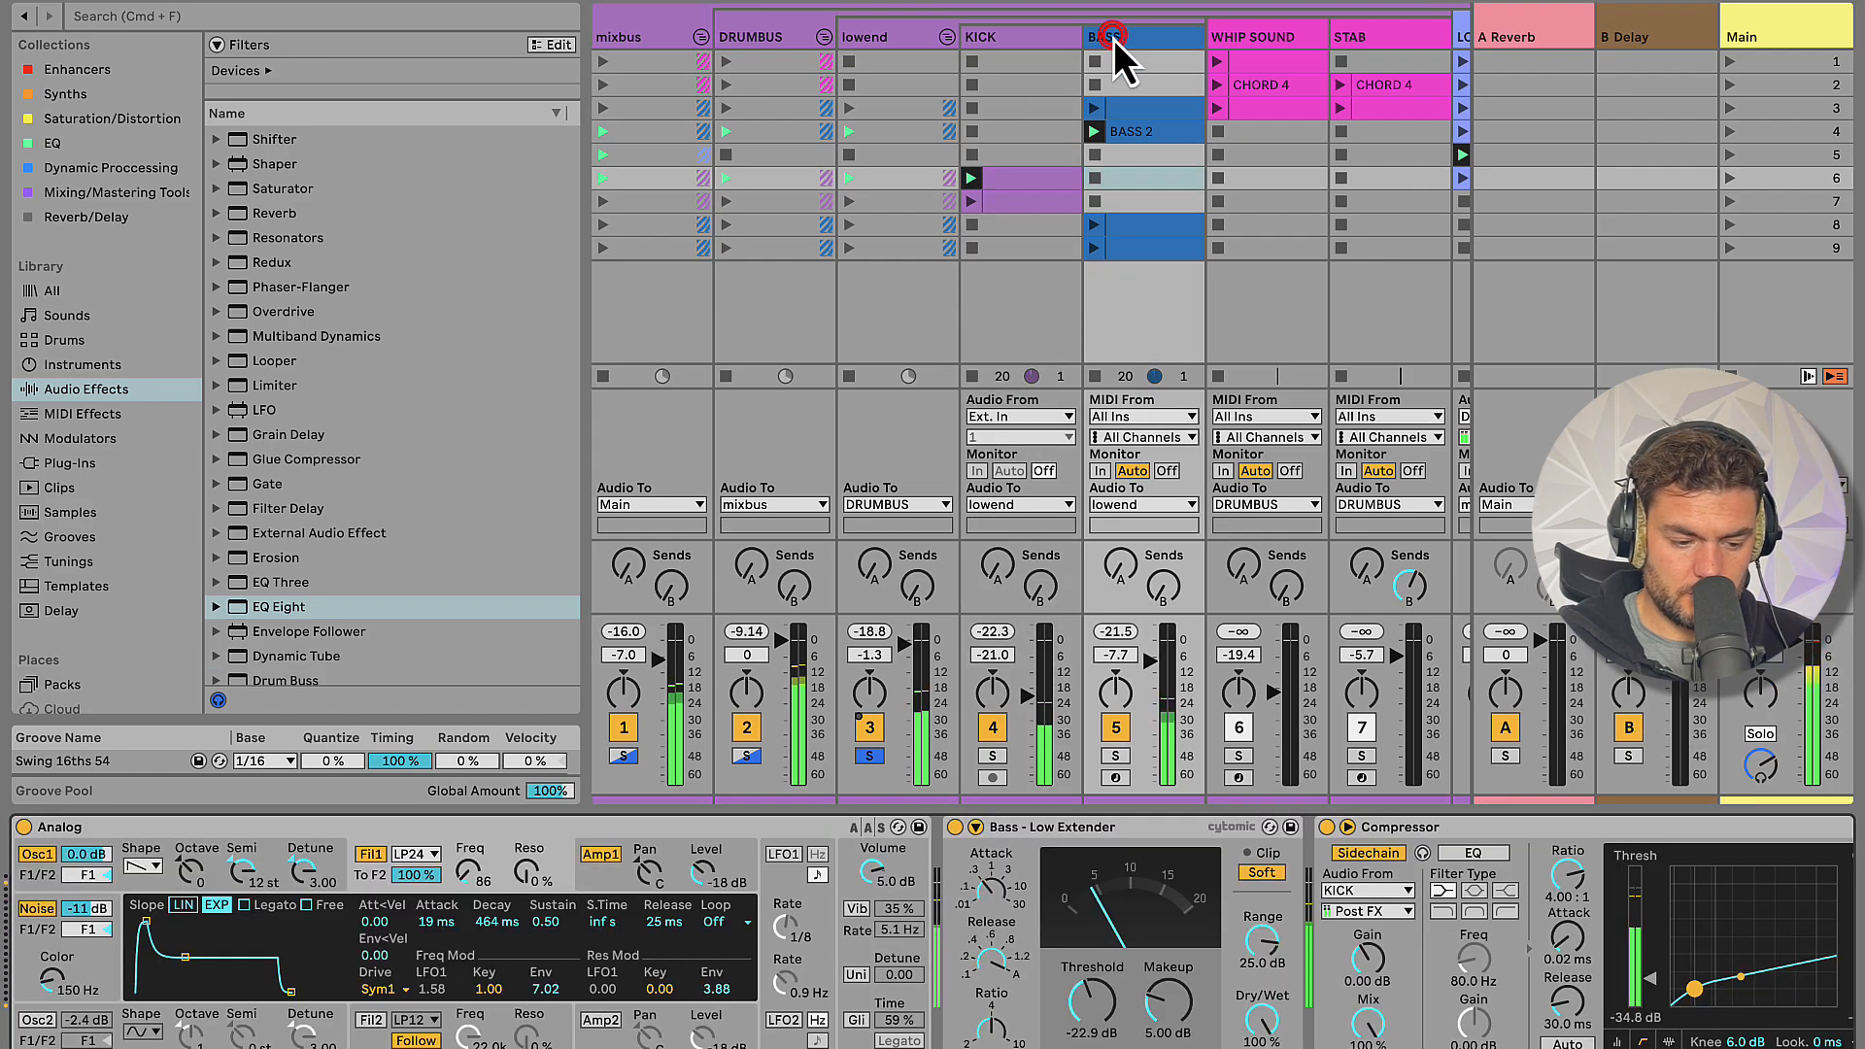
{"action": "left_click", "coordinate": [147, 866]}
{"action": "left_click", "coordinate": [146, 926]}
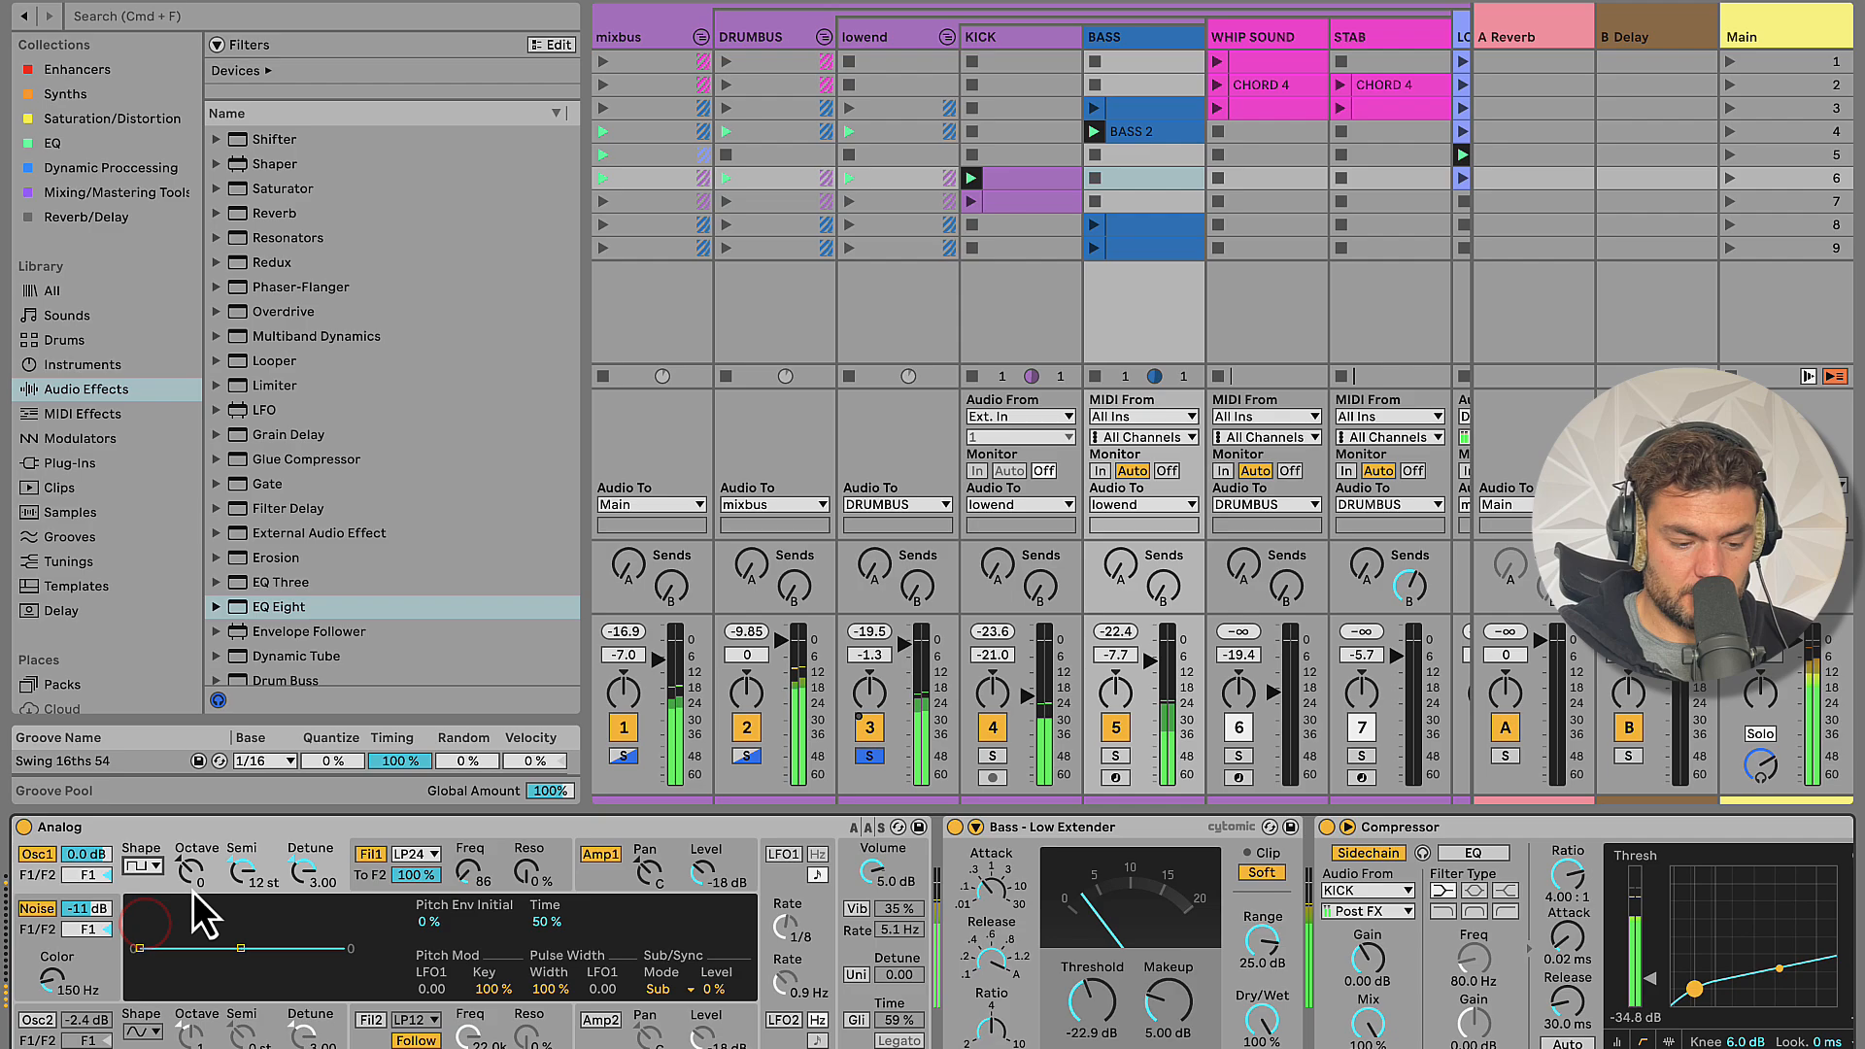
{"action": "left_click_drag", "start_coordinate": [554, 989], "coordinate": [553, 989]}
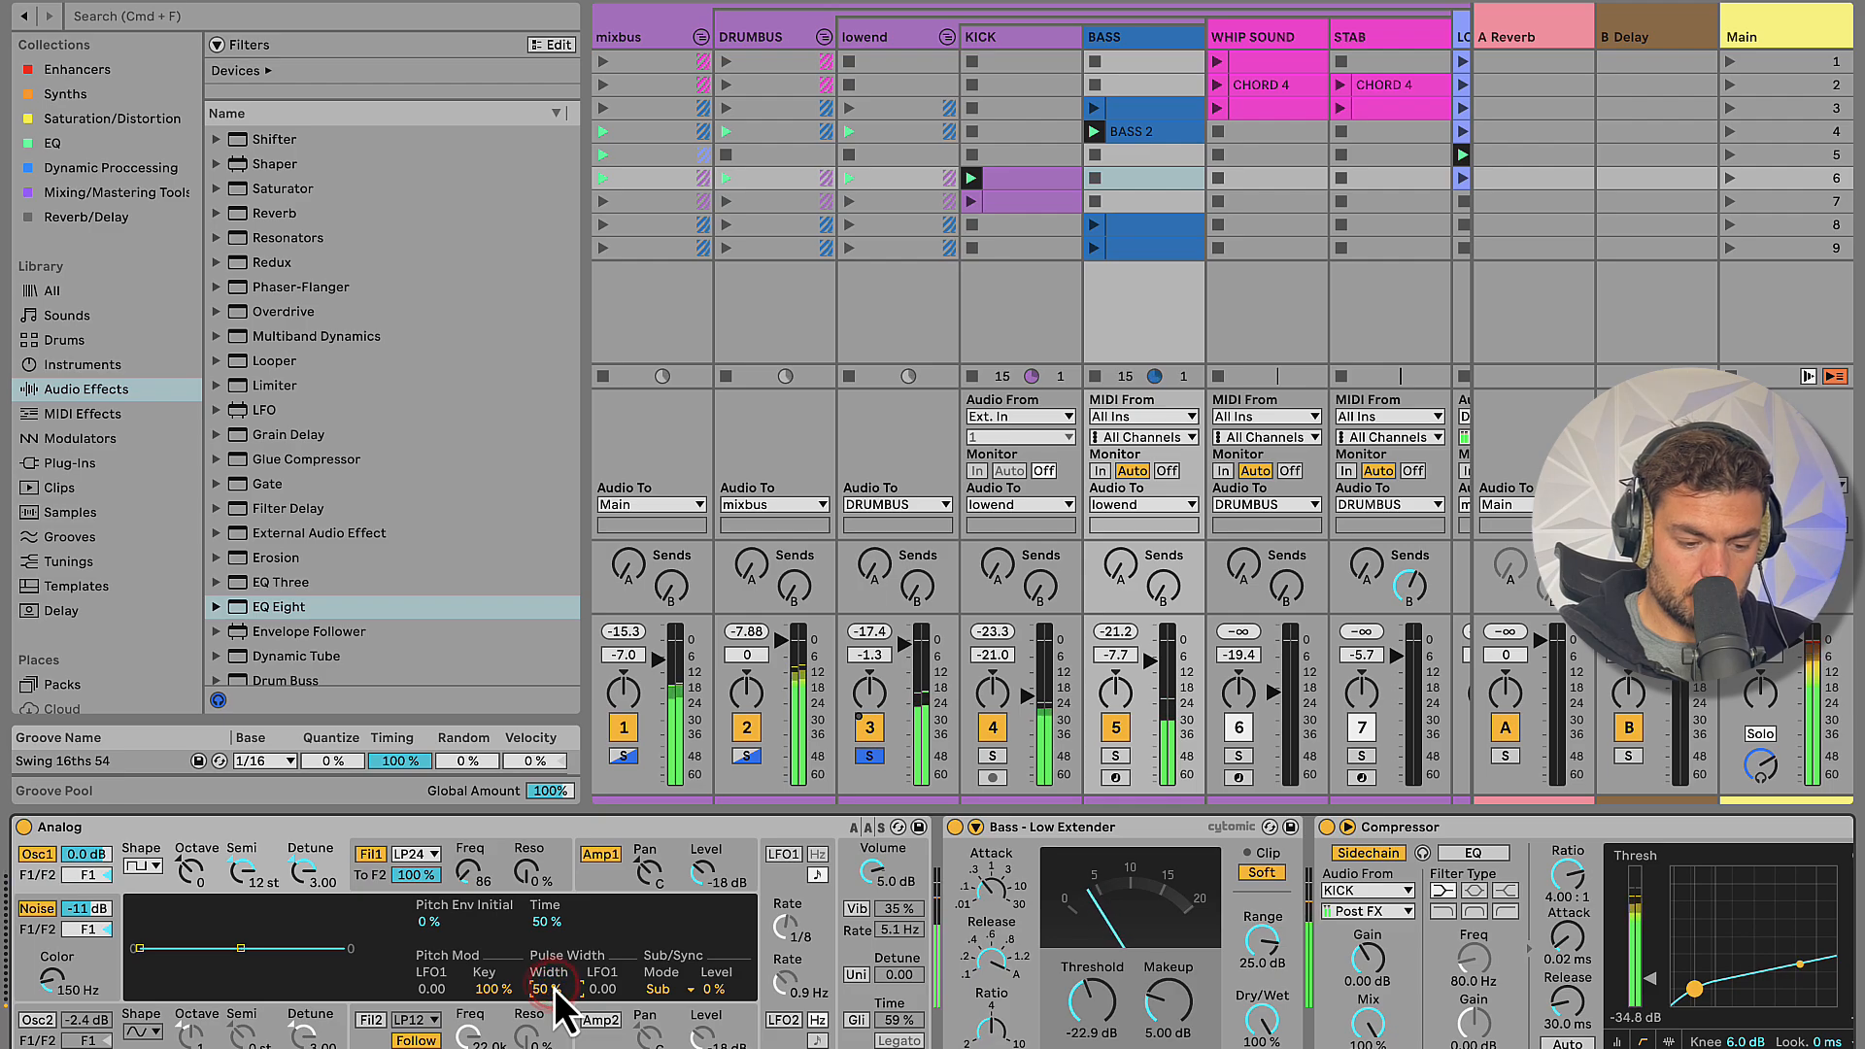
Reshape Analog's Filter 1 envelope to 5 ms attack, 1.11 s decay and 0.00 sustain, and adjust the octave of Osc1
{"action": "left_click", "coordinate": [476, 887]}
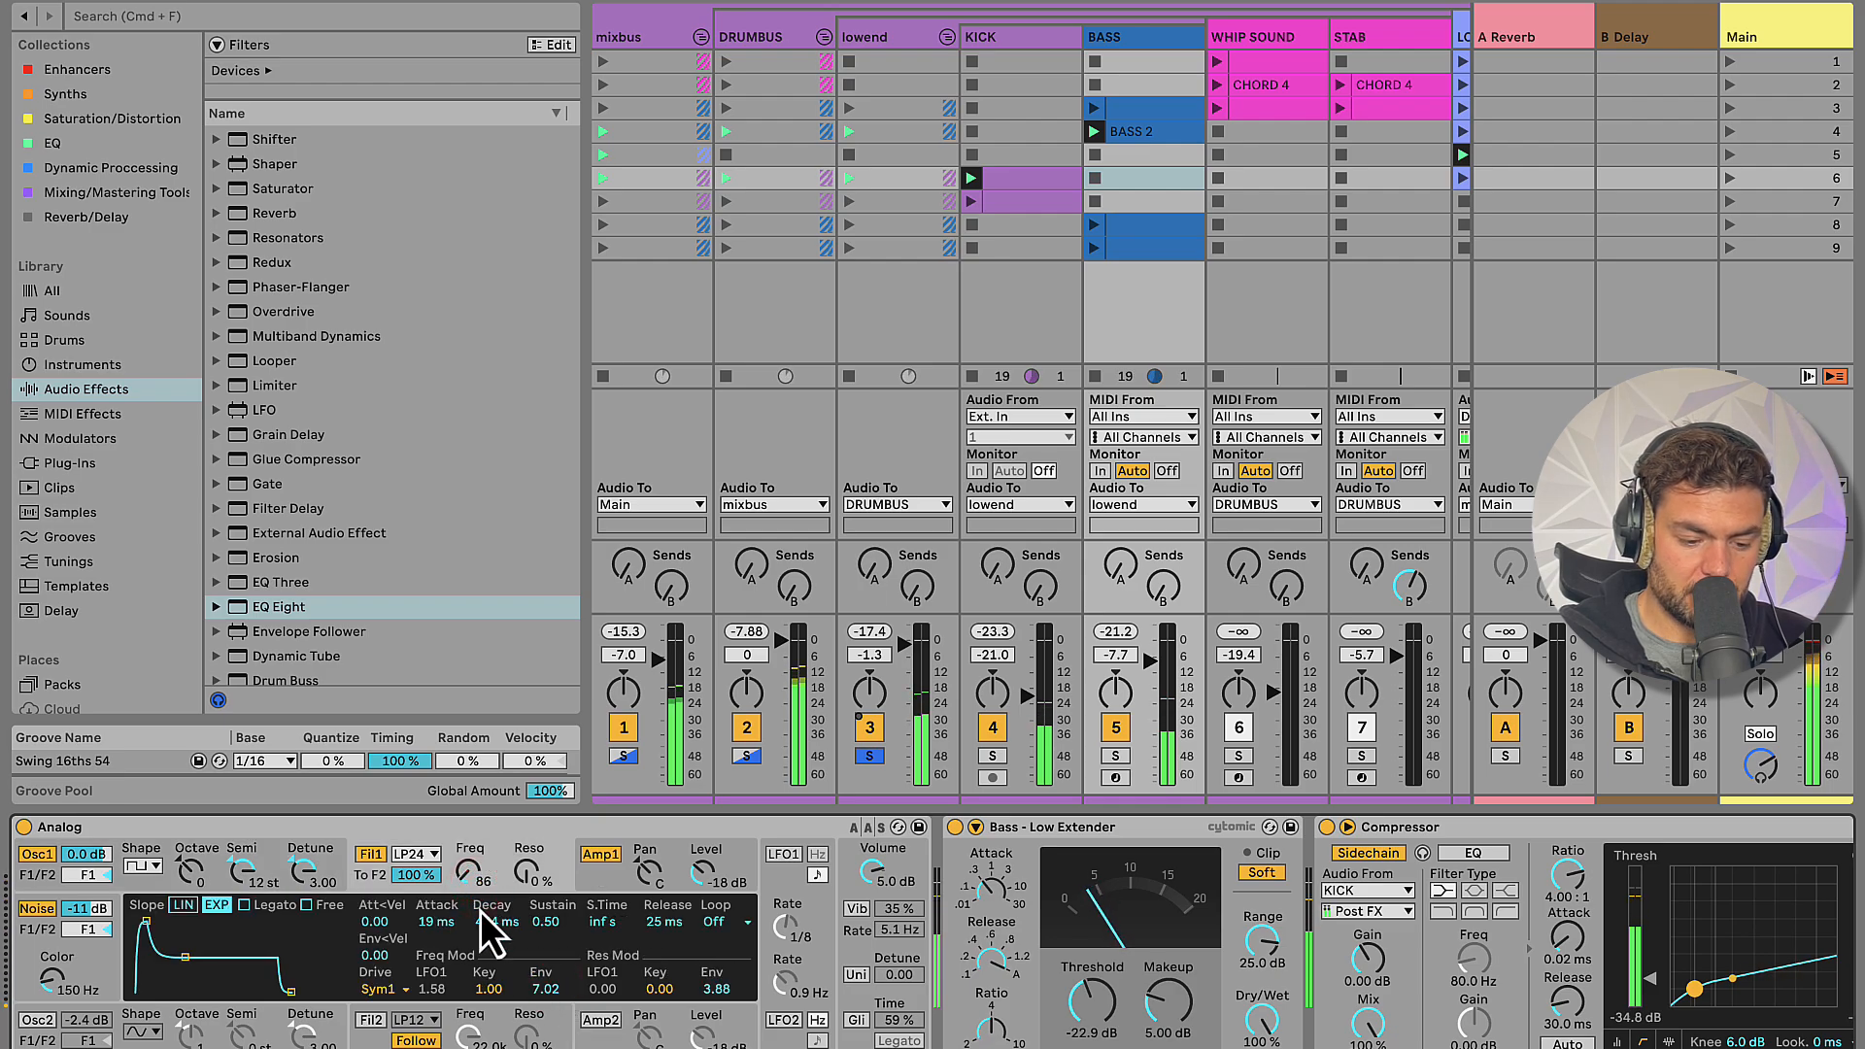
{"action": "left_click", "coordinate": [494, 871]}
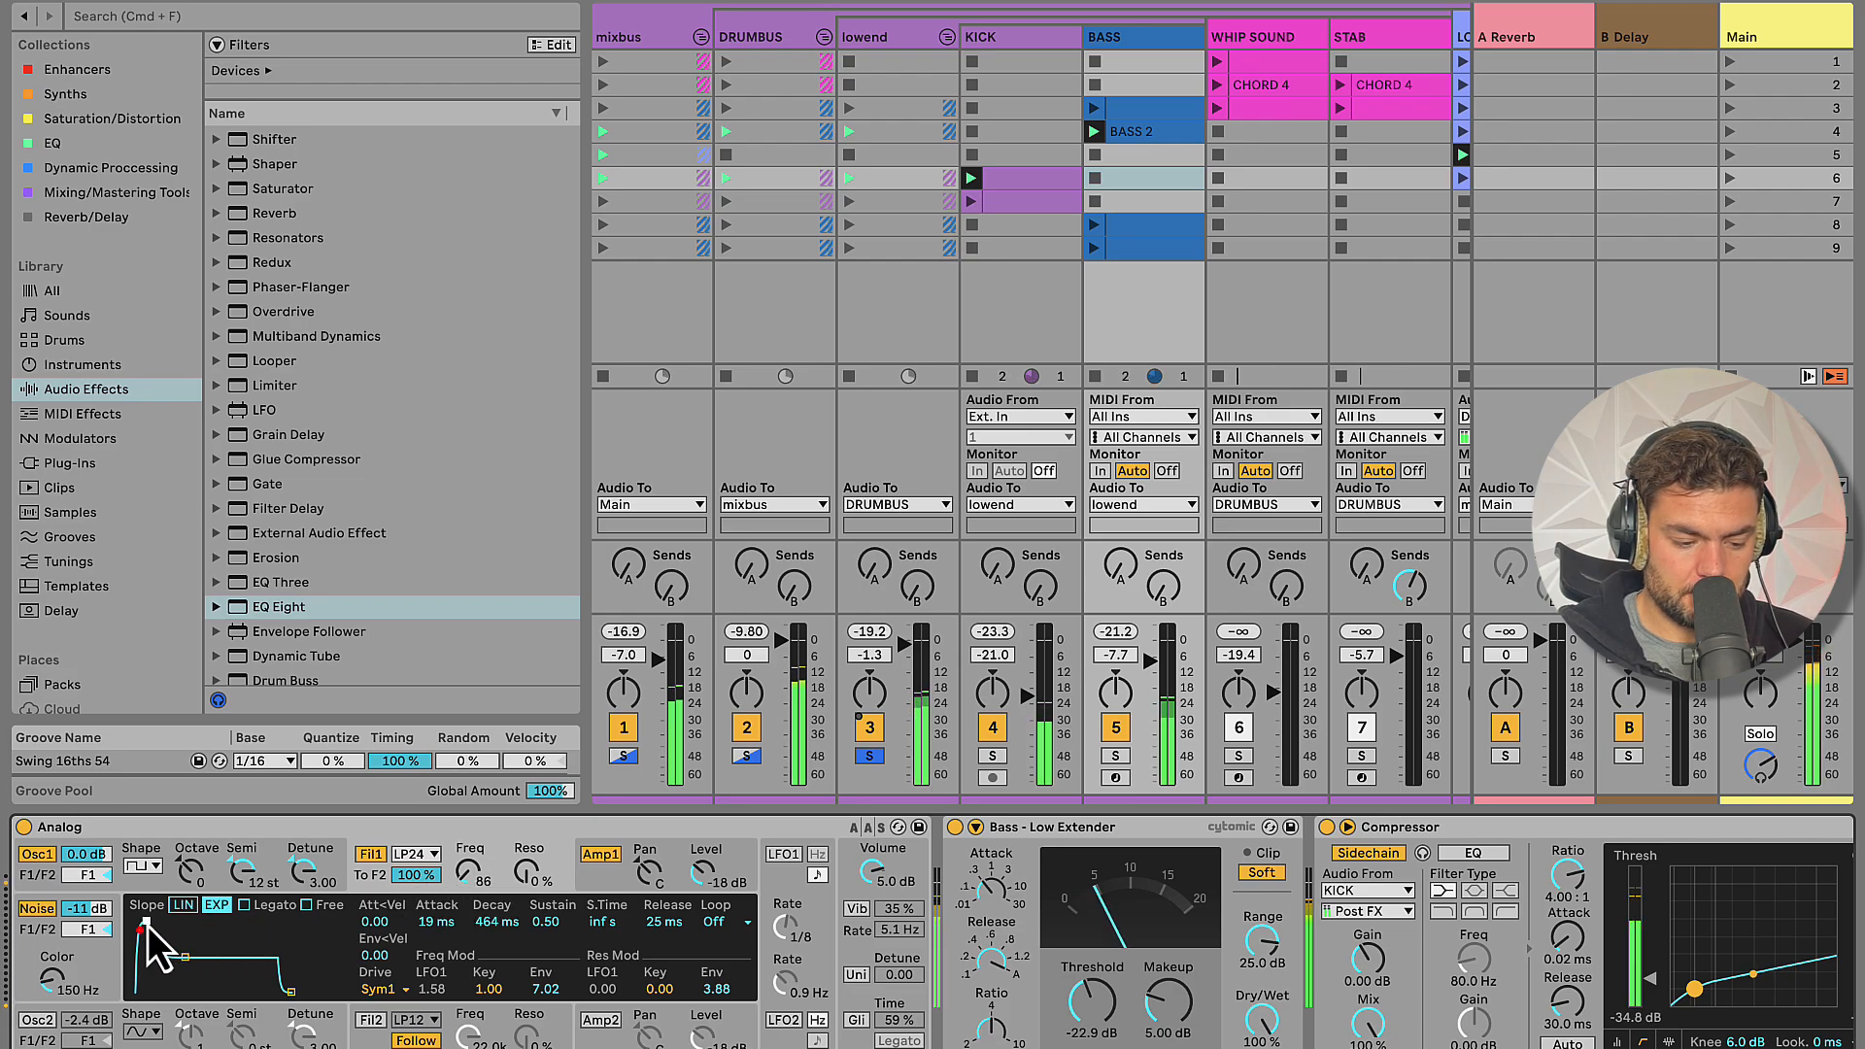
{"action": "left_click_drag", "start_coordinate": [146, 922], "coordinate": [184, 1003]}
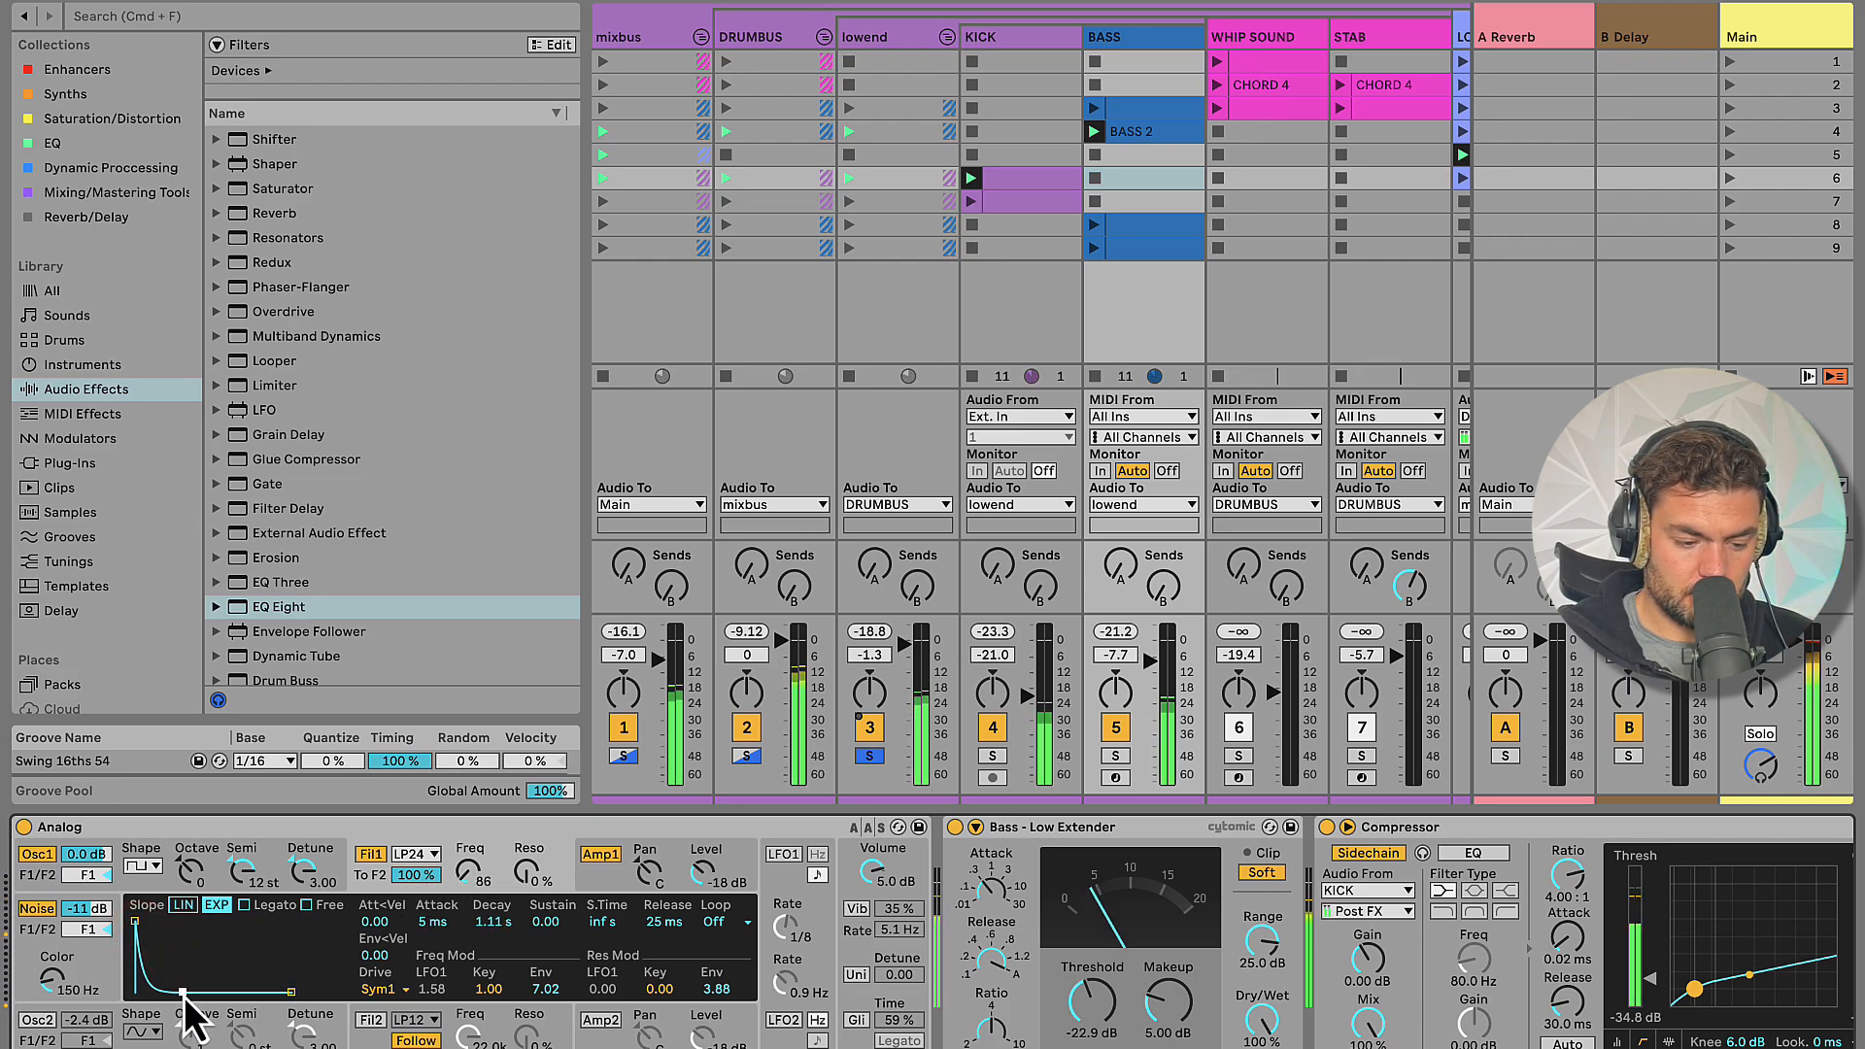
{"action": "left_click_drag", "start_coordinate": [183, 880], "coordinate": [184, 880]}
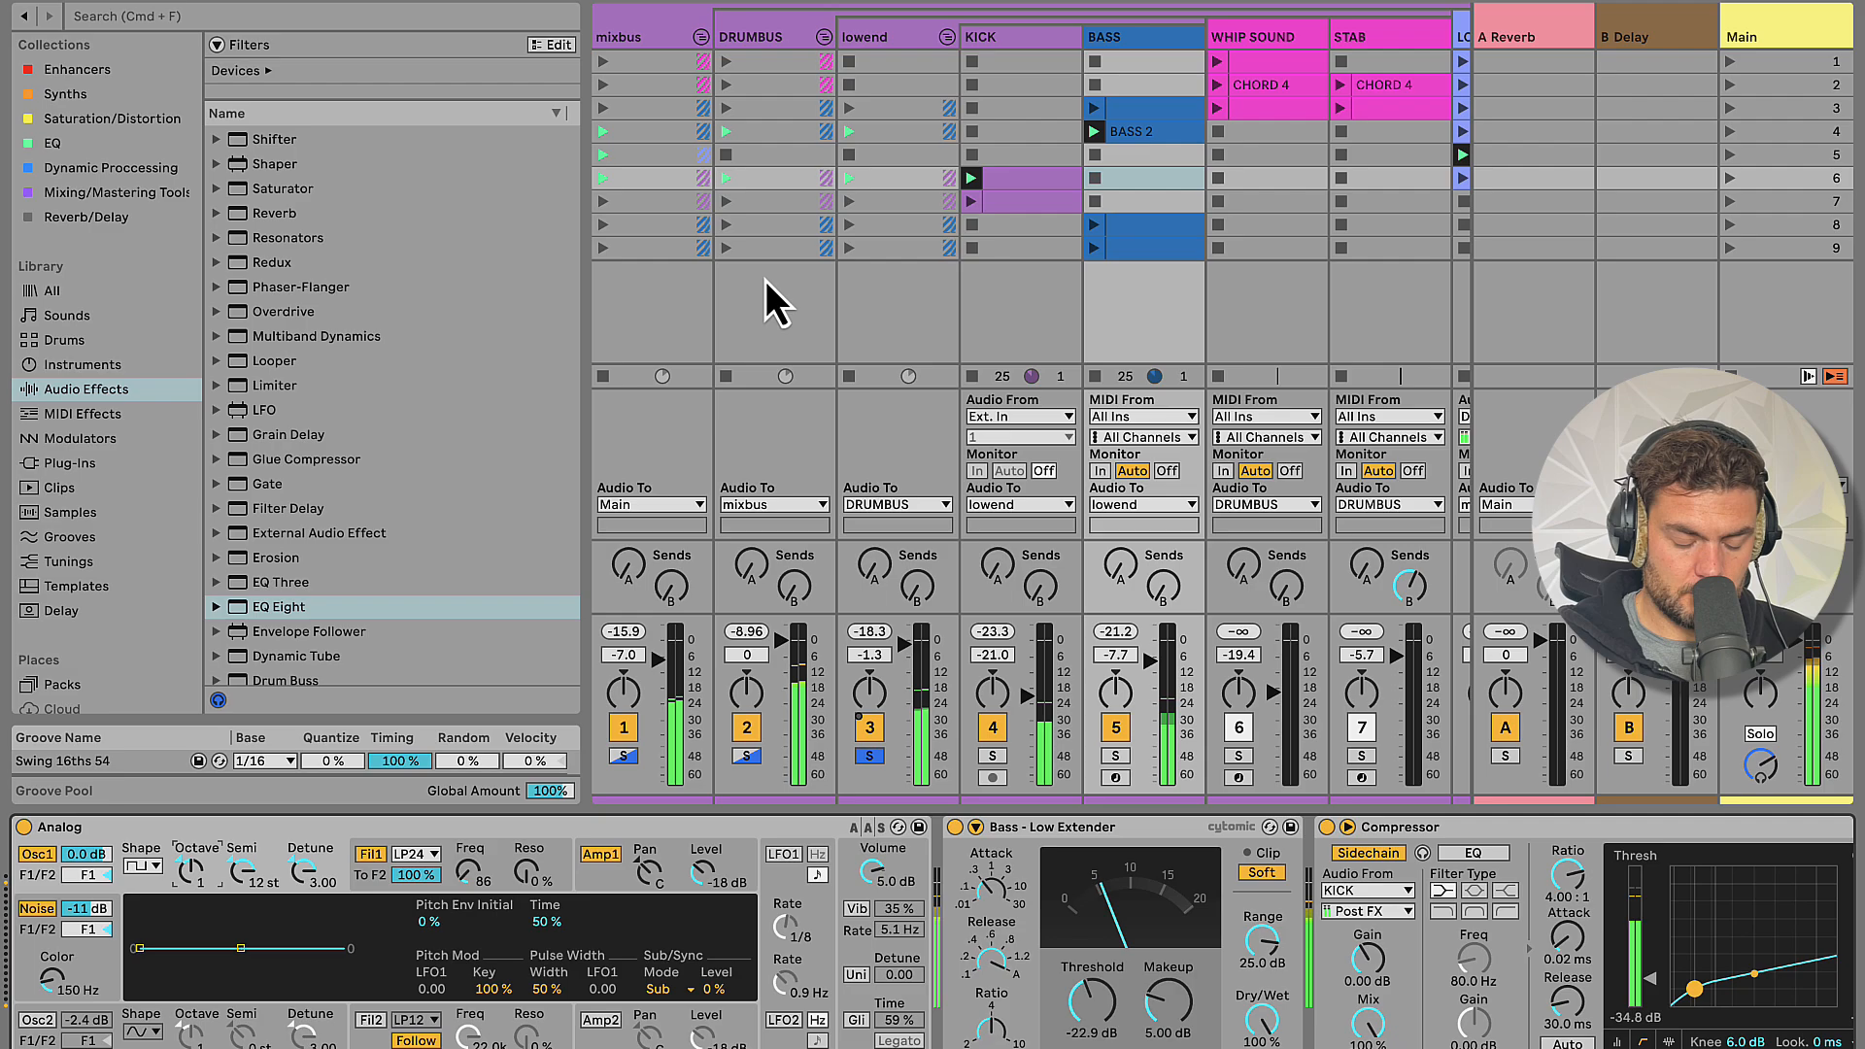
Play the KICK clip in scene 7 and set the BASS Analog's Filter 1 frequency to 66, resonance to 6 % and envelope attack to 9 ms
{"action": "left_click", "coordinate": [973, 202]}
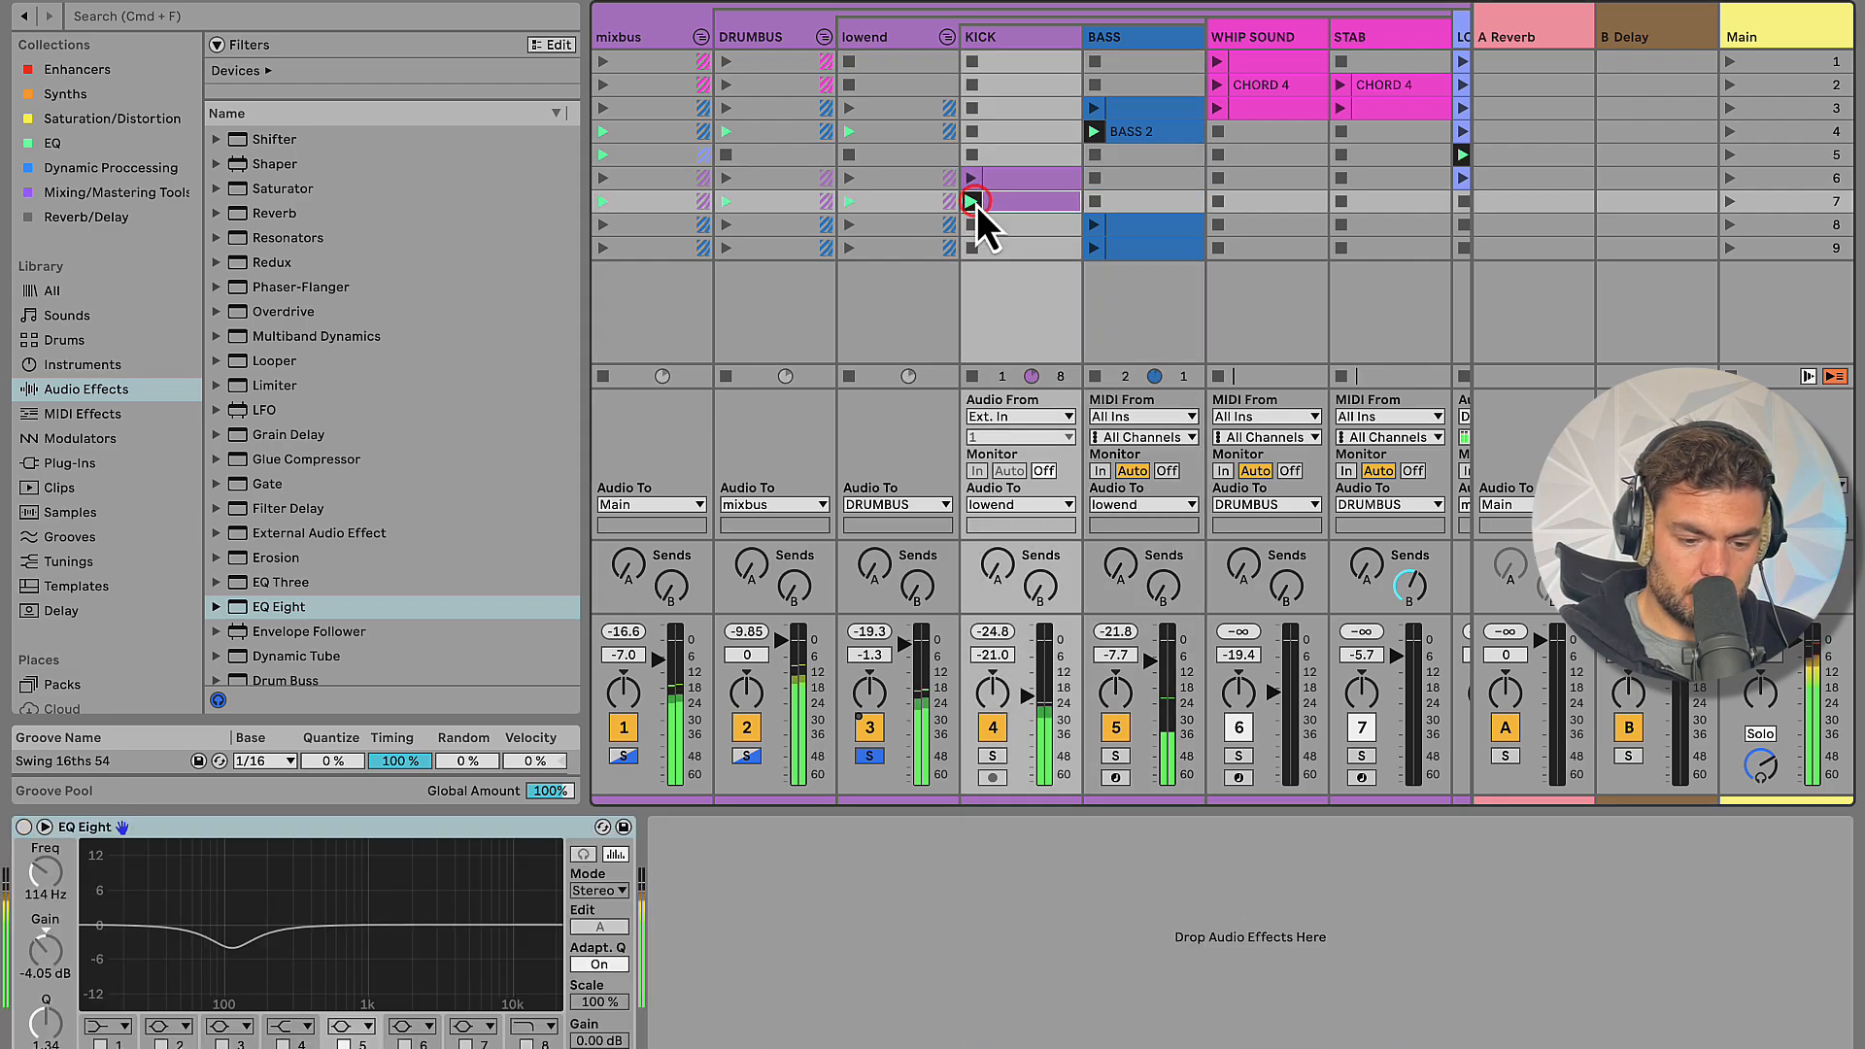
{"action": "left_click", "coordinate": [1112, 37]}
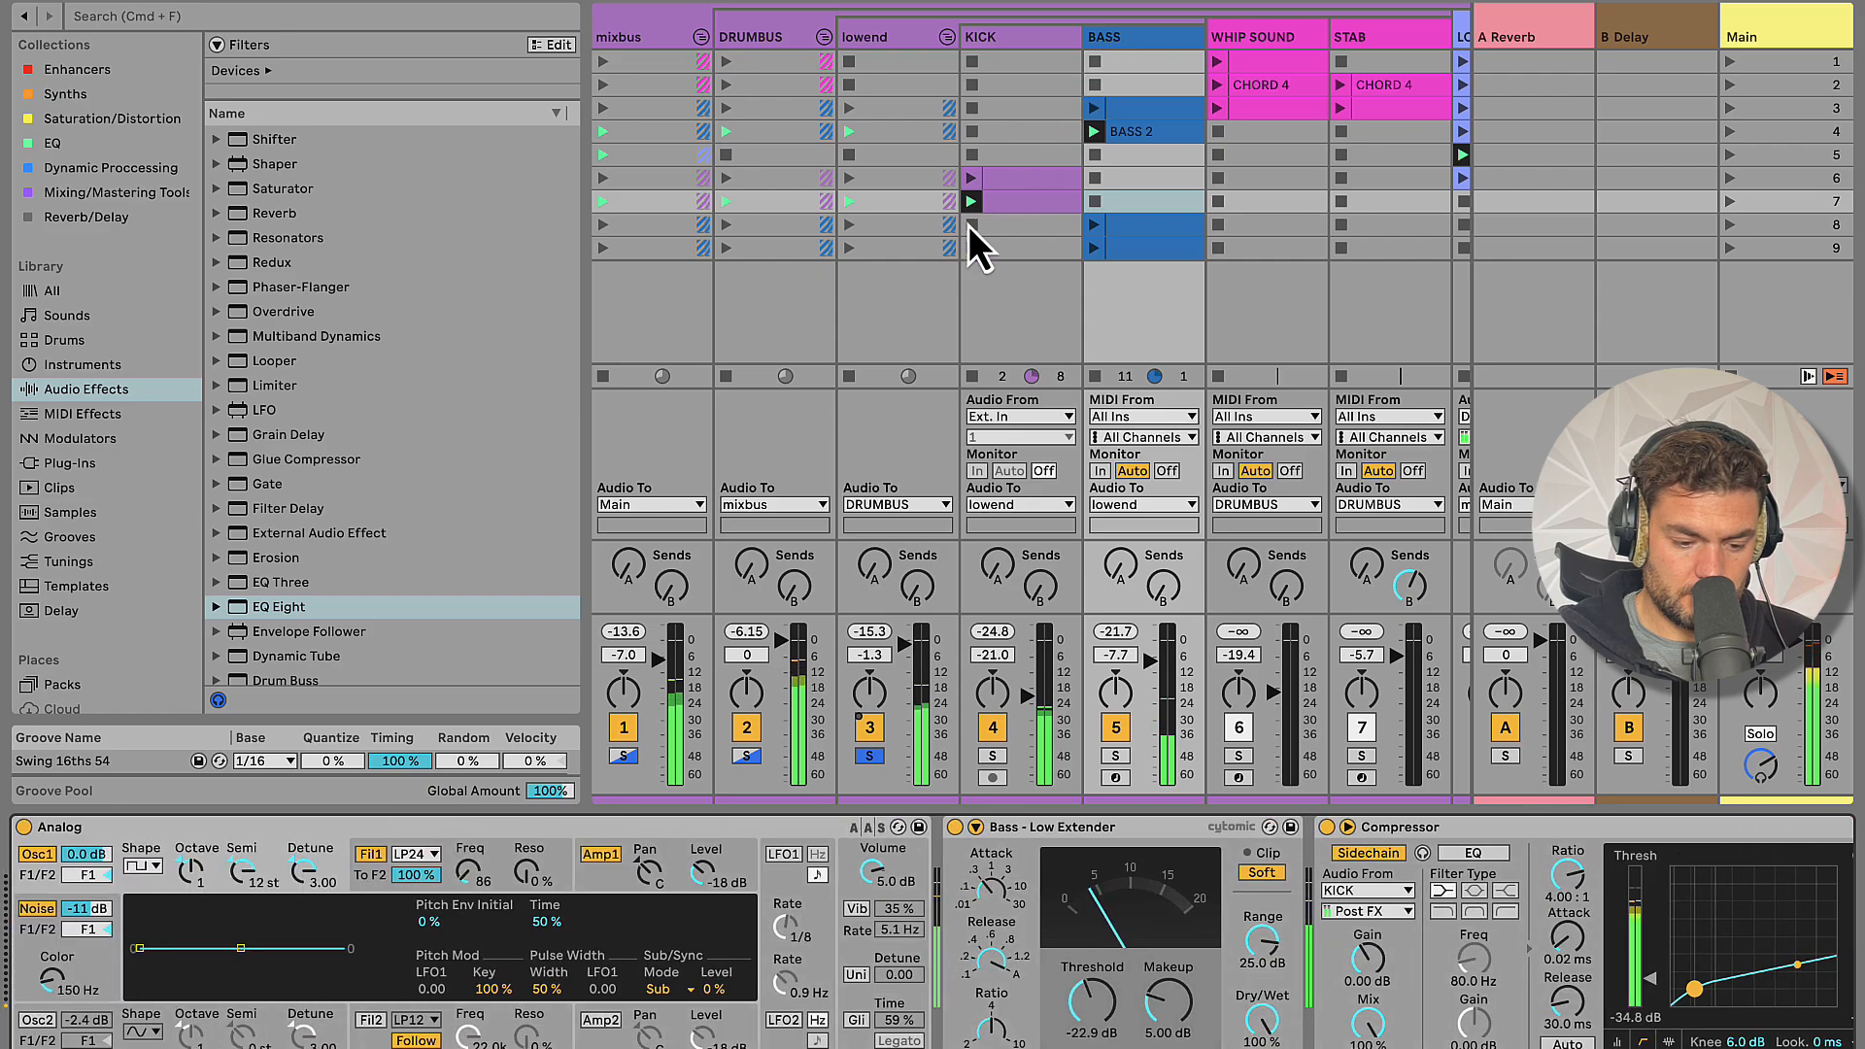
{"action": "left_click_drag", "start_coordinate": [468, 881], "coordinate": [468, 880]}
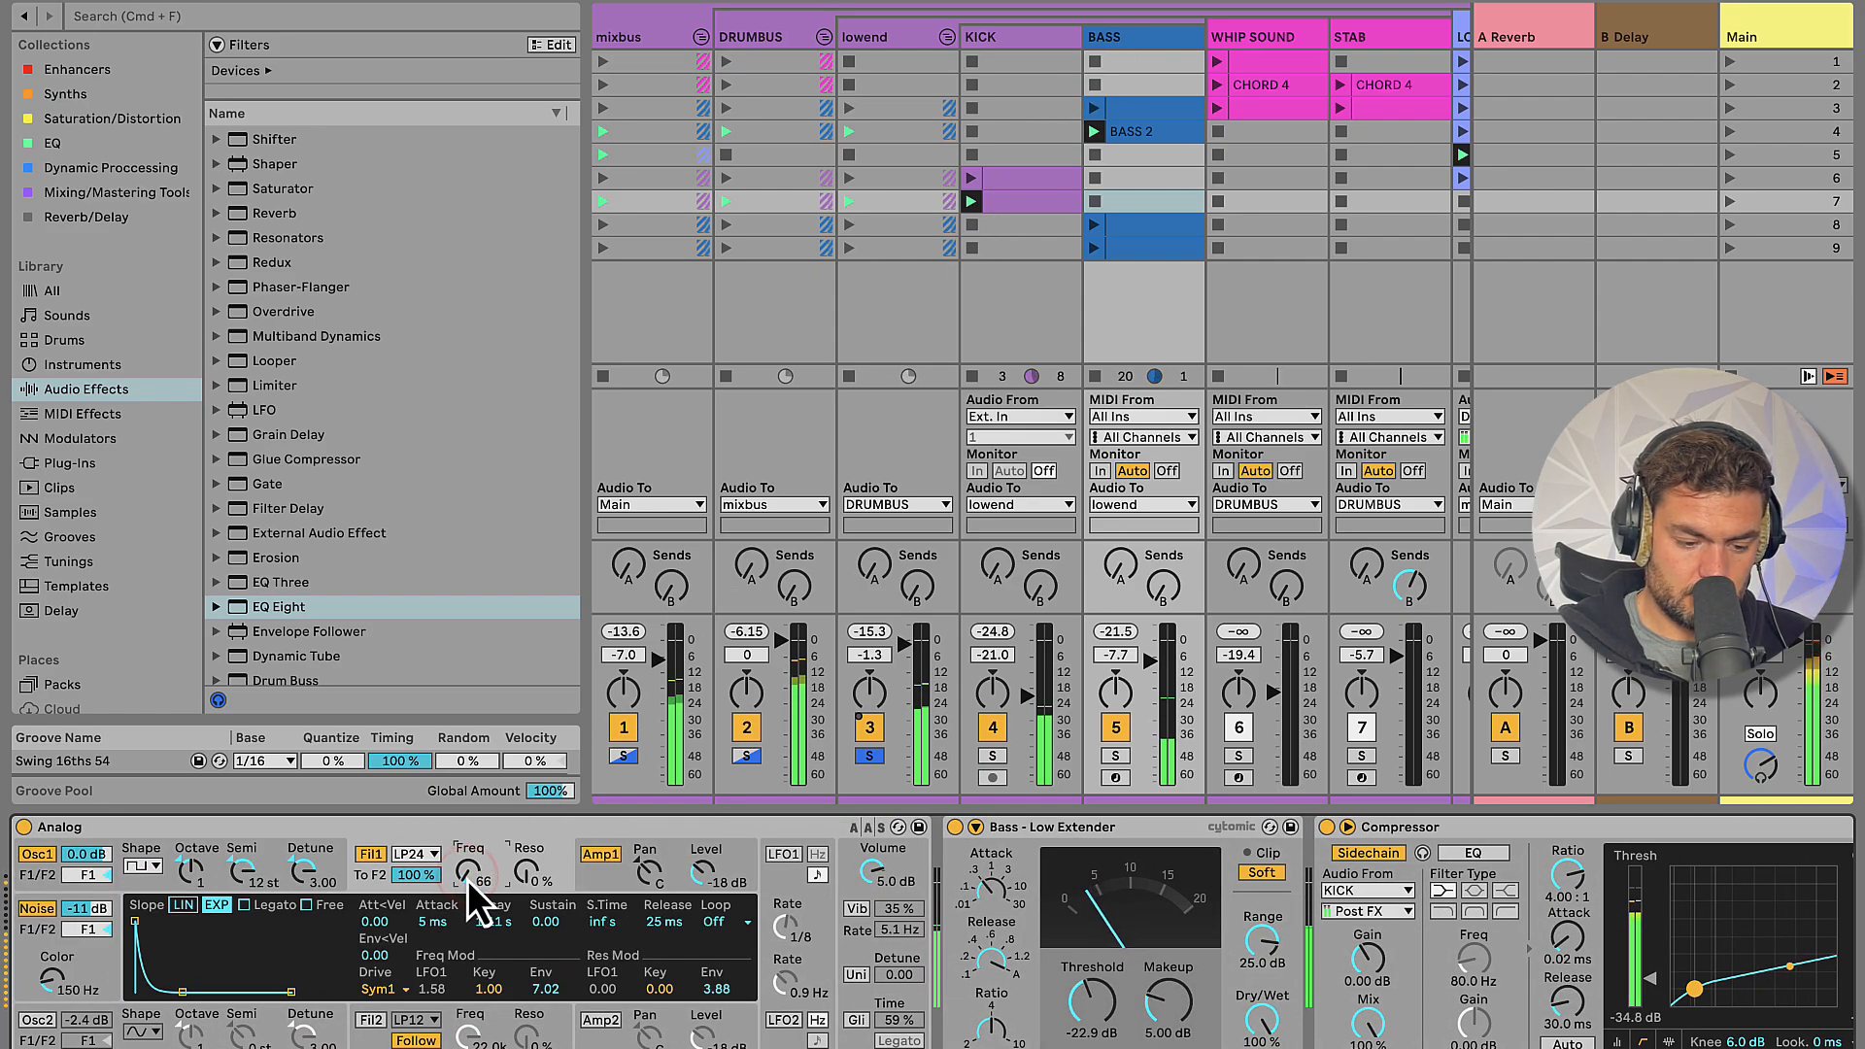
{"action": "left_click_drag", "start_coordinate": [526, 844], "coordinate": [529, 872]}
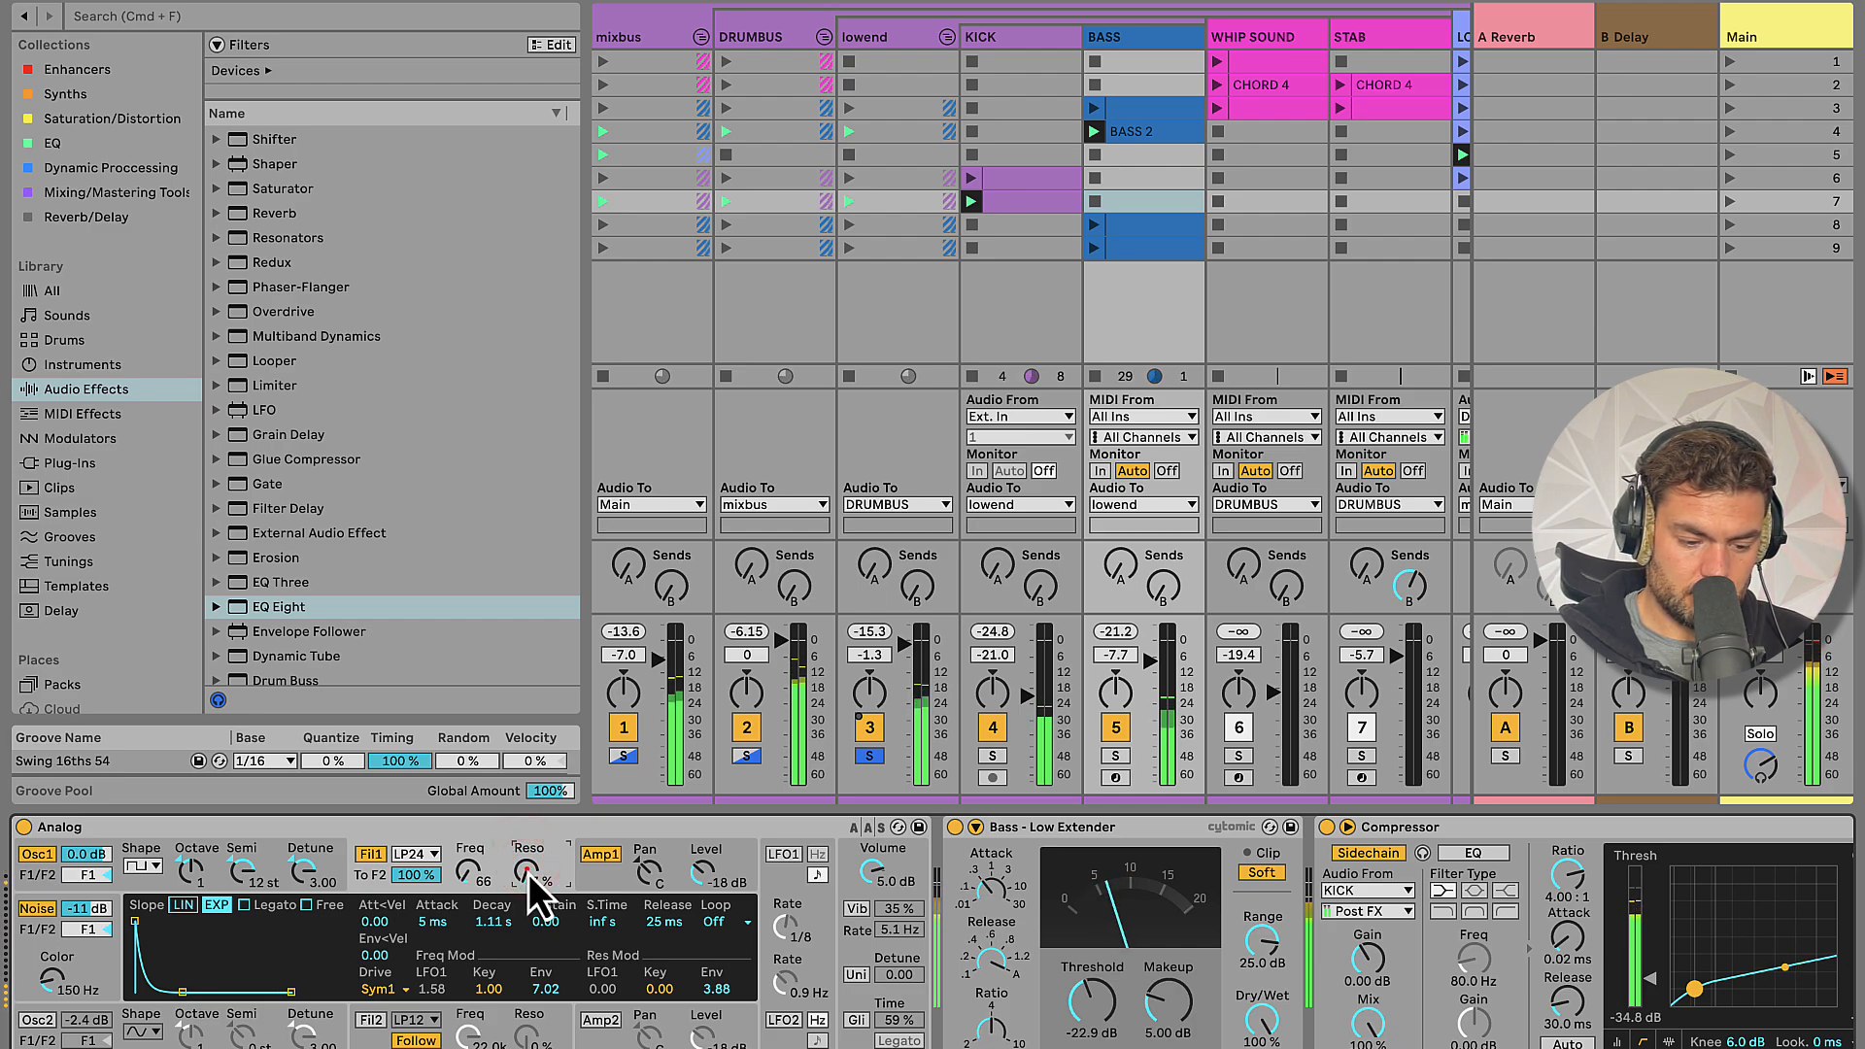
{"action": "left_click", "coordinate": [529, 873]}
{"action": "left_click_drag", "start_coordinate": [137, 927], "coordinate": [140, 925]}
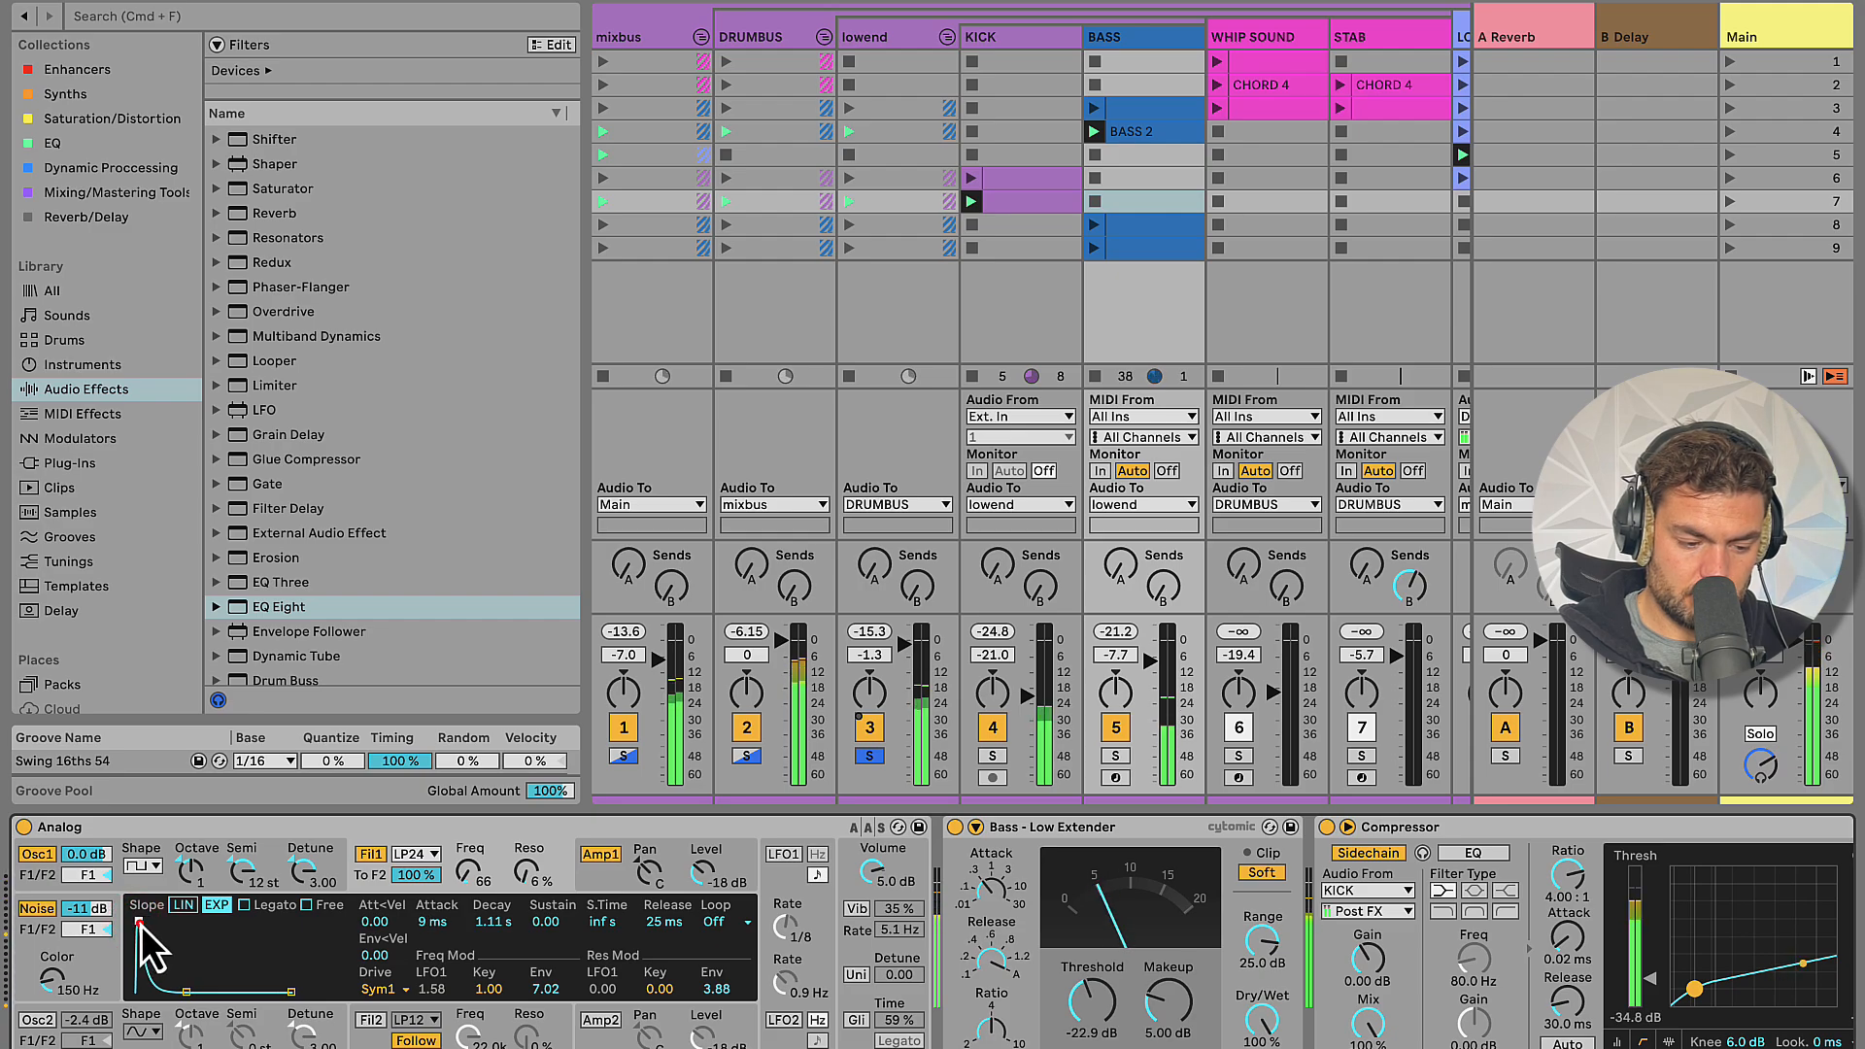
{"action": "left_click", "coordinate": [142, 925]}
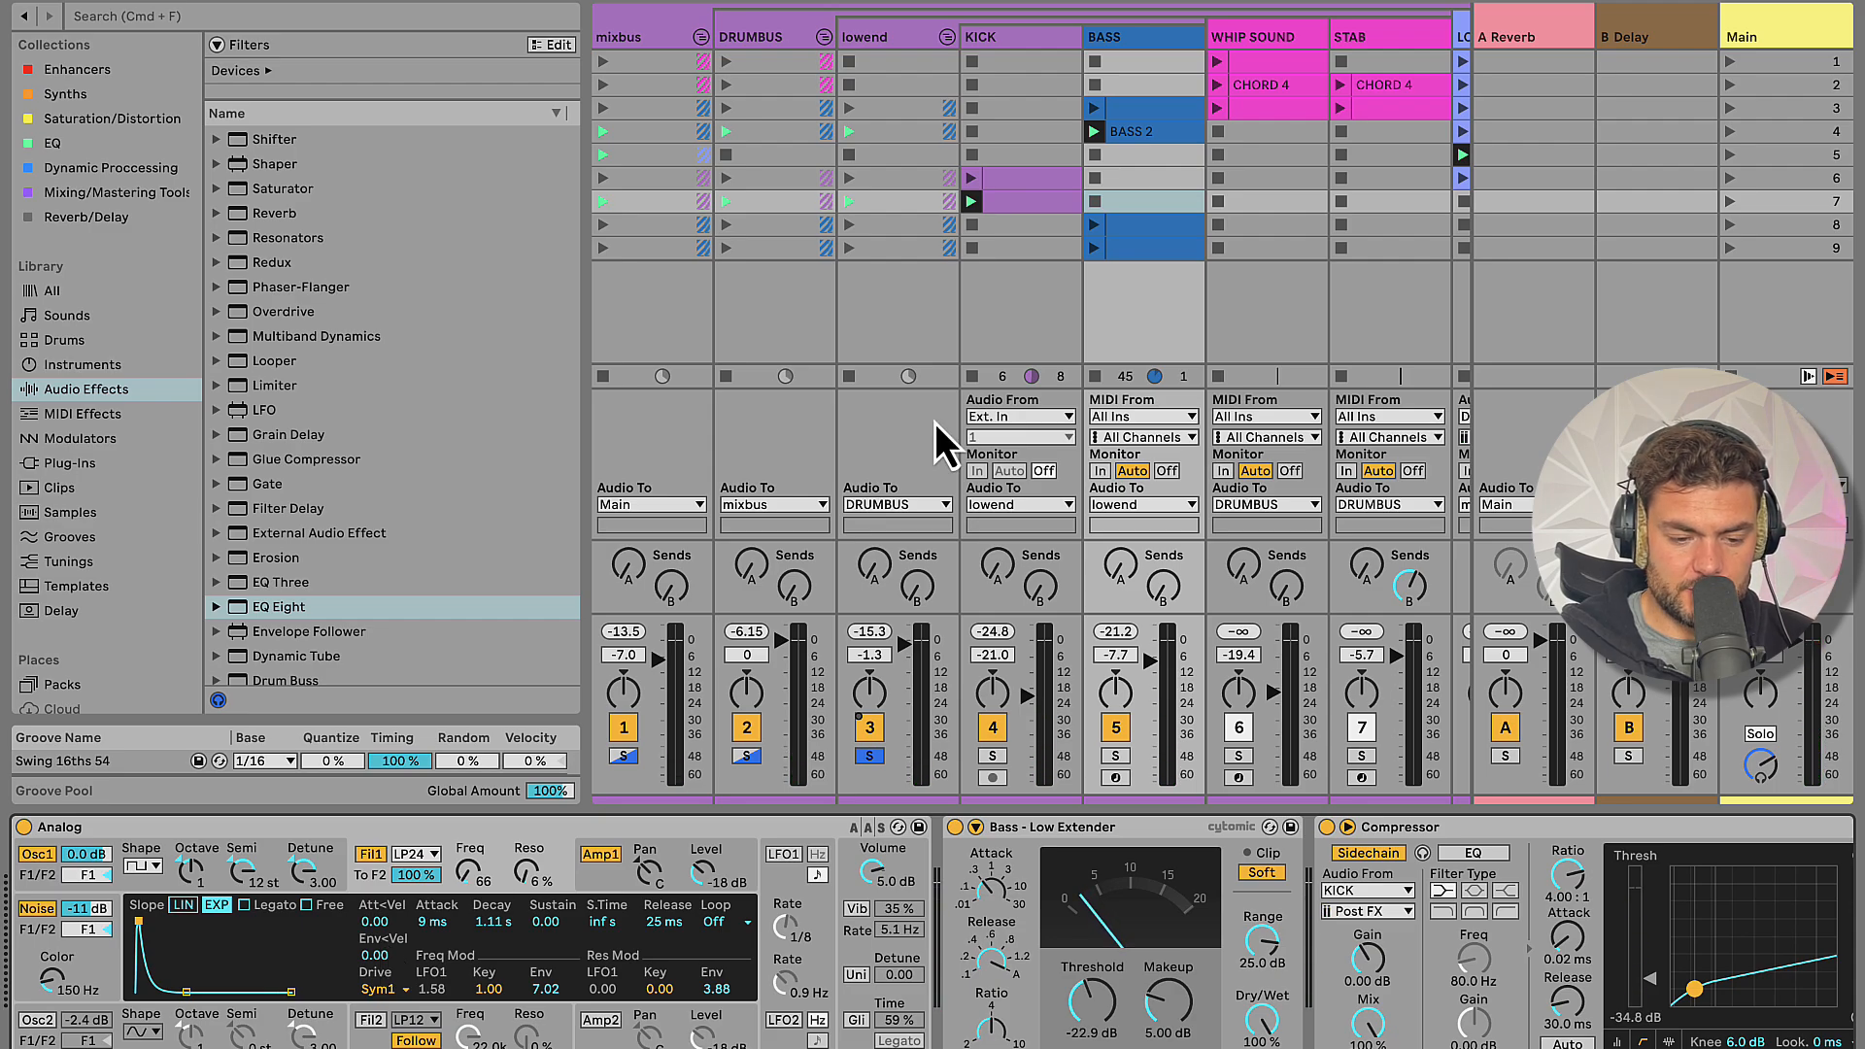
Open the KICK track's clip in scene 7 for editing
{"action": "double_click", "coordinate": [1011, 202]}
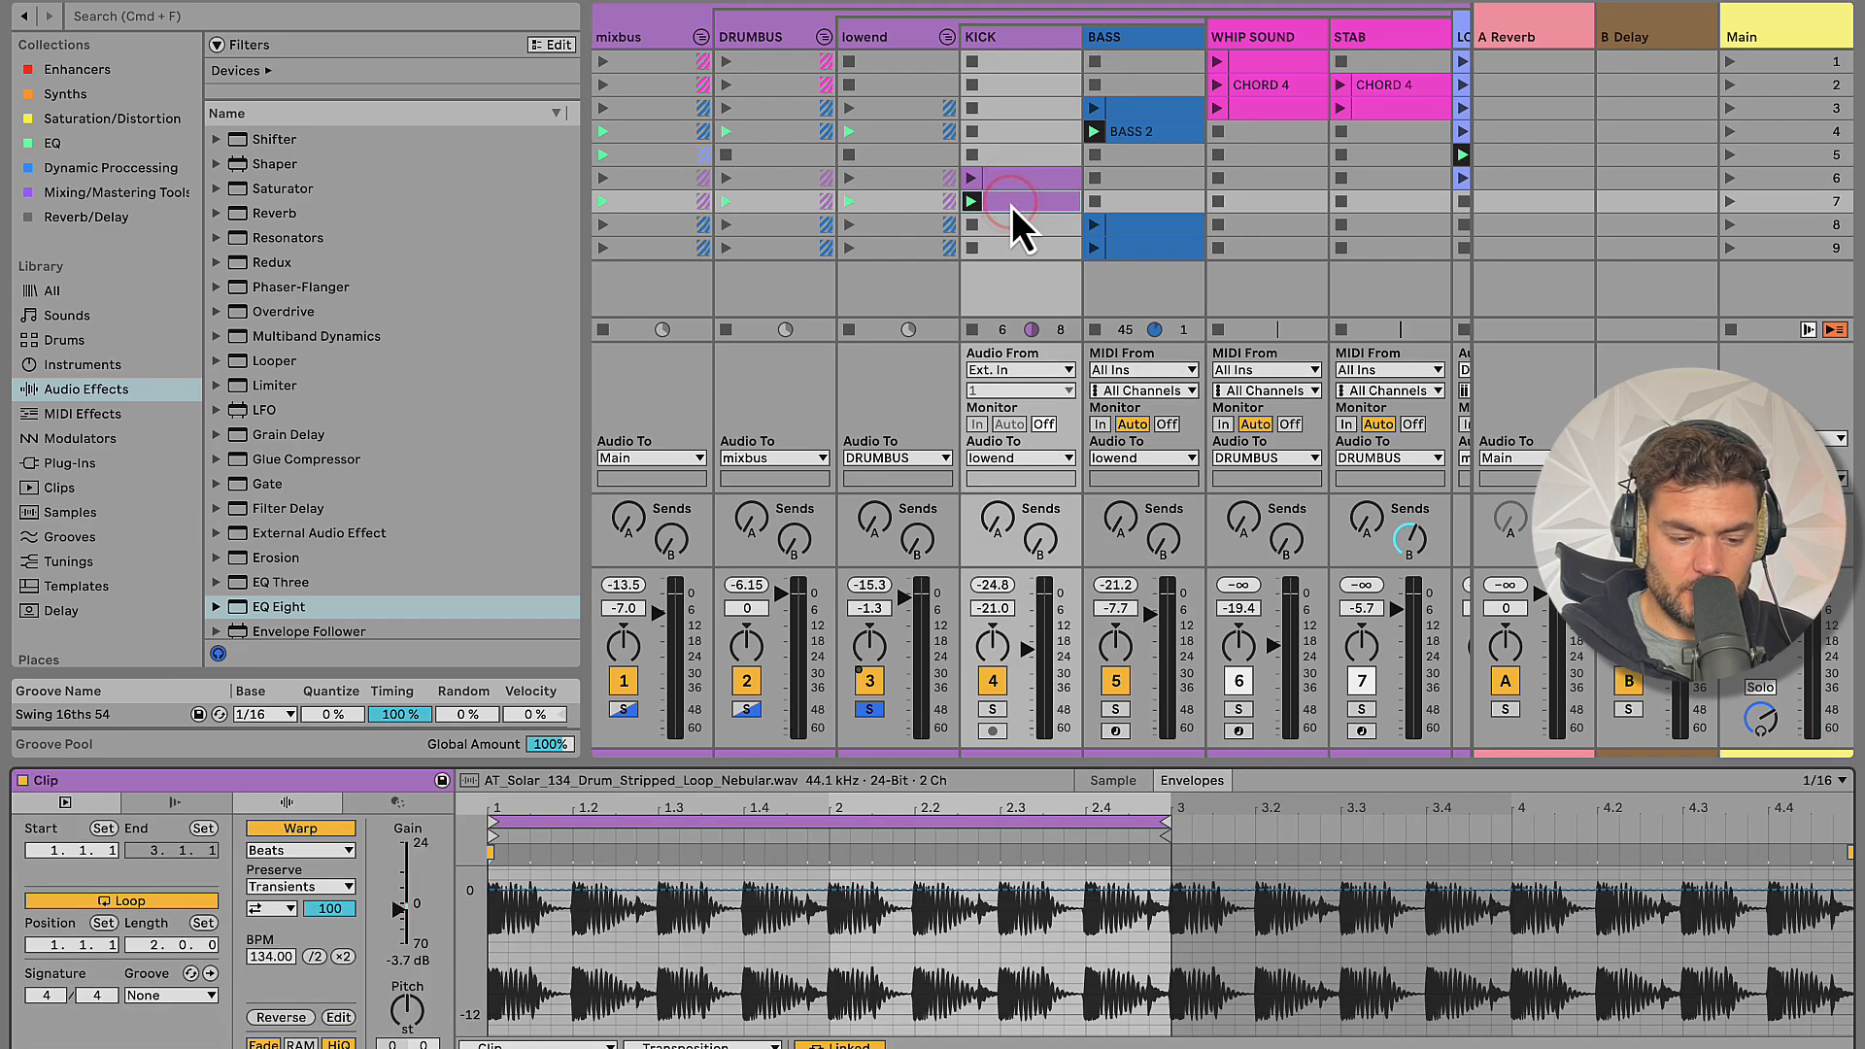